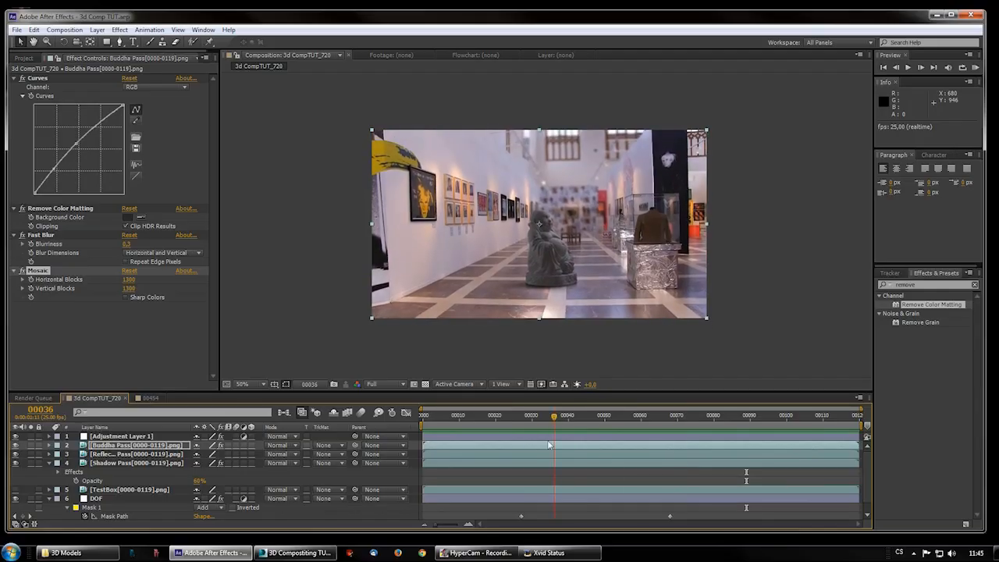
- Scrub the 3d CompTUT_720 composite to frame 42 and inspect the base of the Buddha statue up close
mouse_move(549, 444)
left_mouse_down()
mouse_move(470, 443)
mouse_move(564, 436)
left_mouse_up()
scroll(560, 336, "up", 1)
scroll(564, 334, "down", 1)
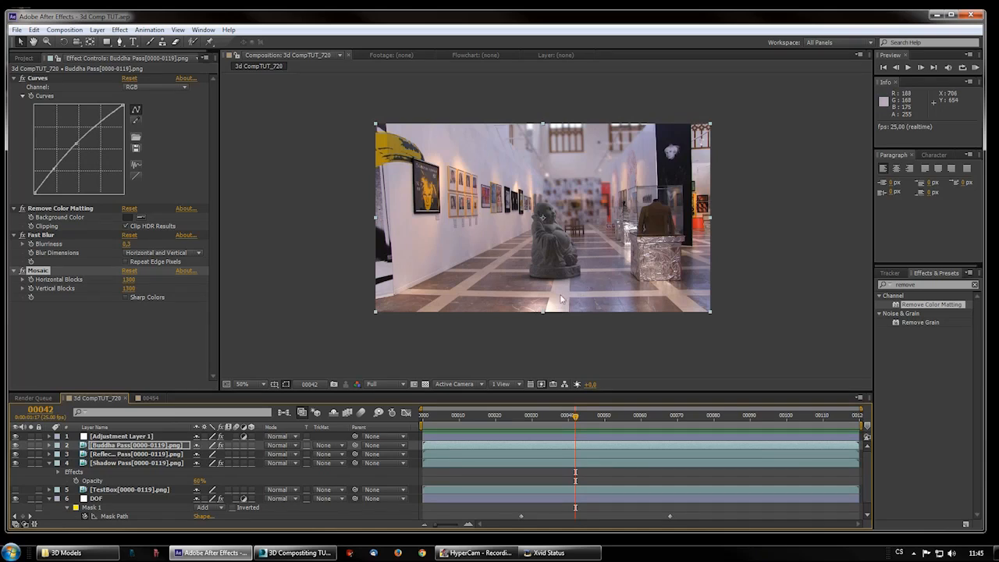
scroll(560, 297, "up", 1)
scroll(562, 243, "up", 1)
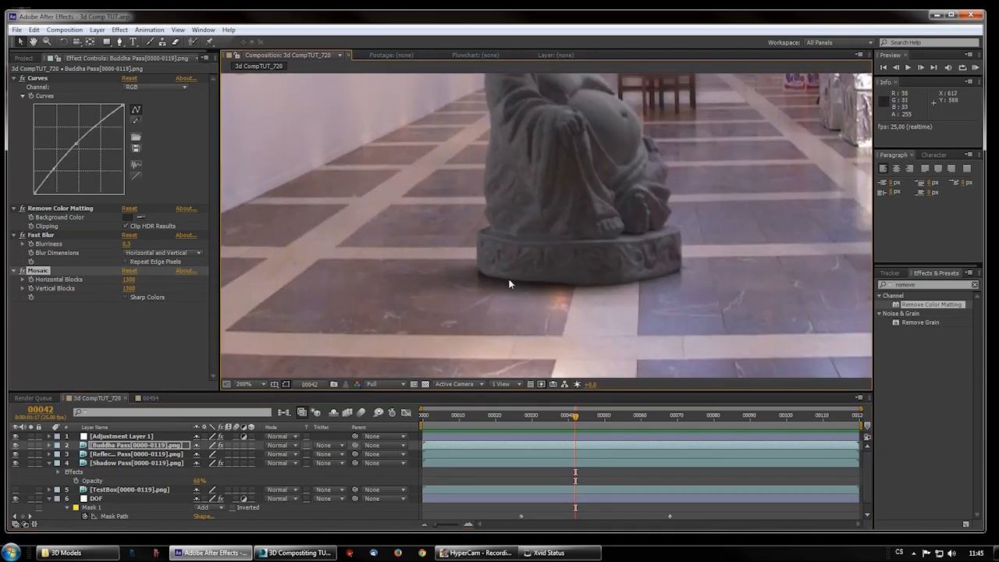
- Compare the composite with the Buddha Pass and Shadow Pass layers hidden and shown, then view the whole statue
left_click(15, 445)
left_click(14, 444)
left_click(14, 462)
left_click(14, 462)
left_click(15, 463)
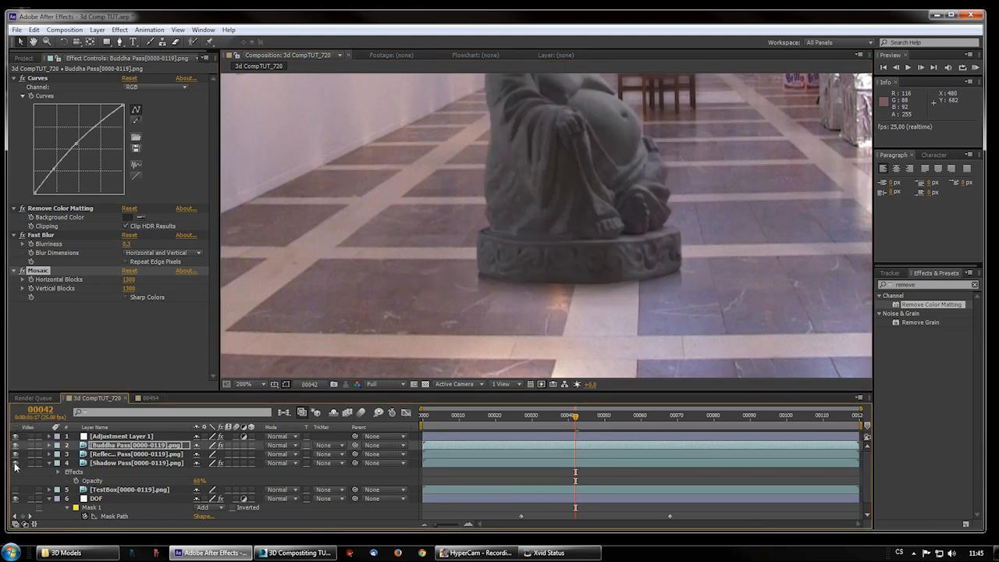
left_click(15, 462)
left_click(15, 462)
left_click(14, 462)
scroll(549, 231, "down", 2)
middle_click_drag(549, 230, 557, 258)
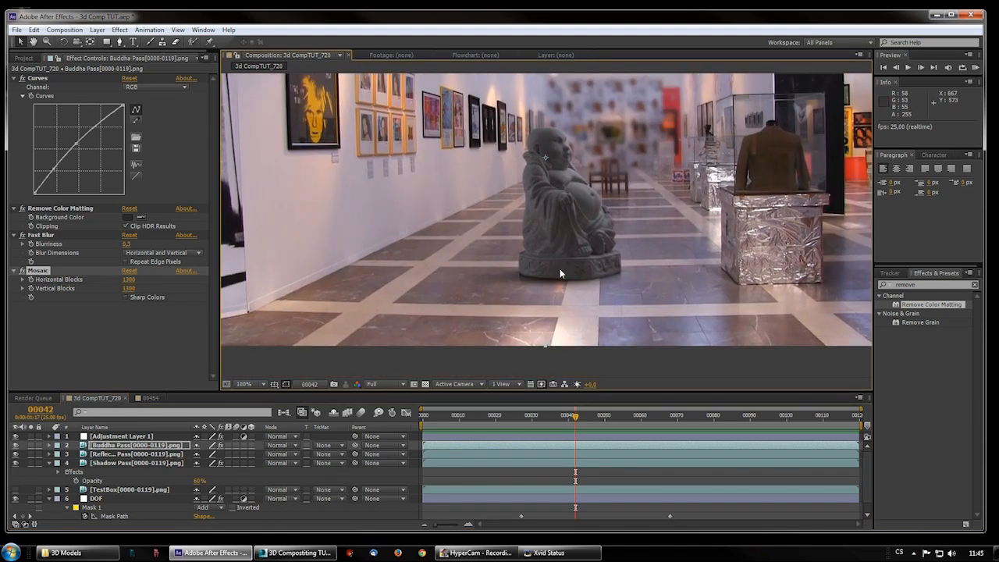
middle_click_drag(549, 200, 552, 254)
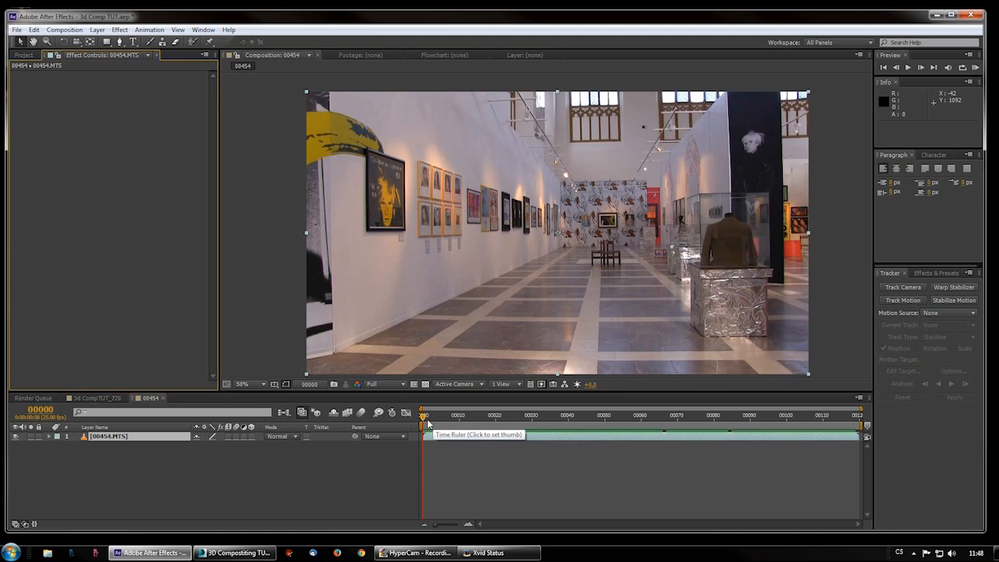
- Scrub through the source footage in the 00454 composition and look over the camera tracking commands
left_click_drag(428, 422, 625, 425)
left_click(148, 31)
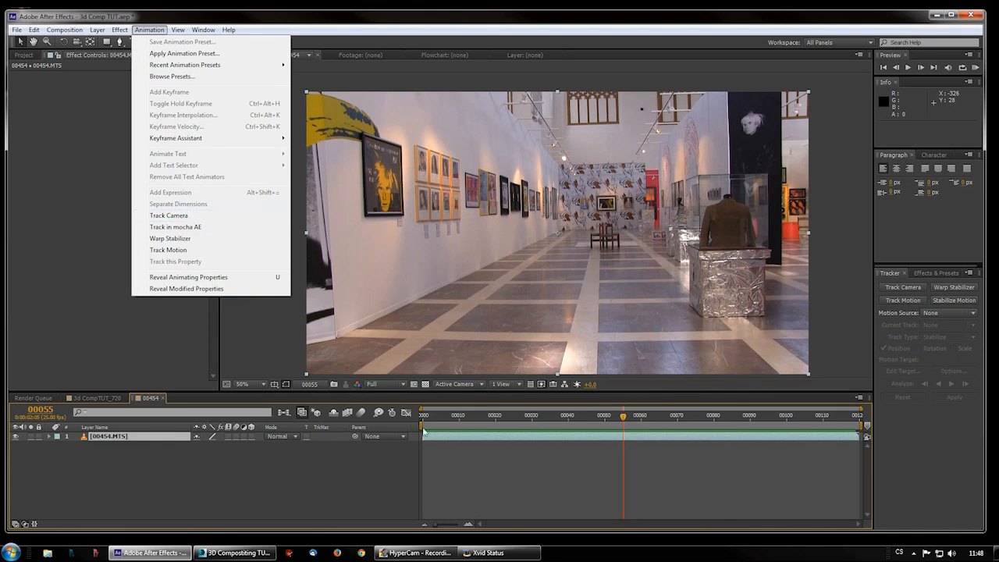
left_click(622, 419)
left_click_drag(622, 421, 503, 427)
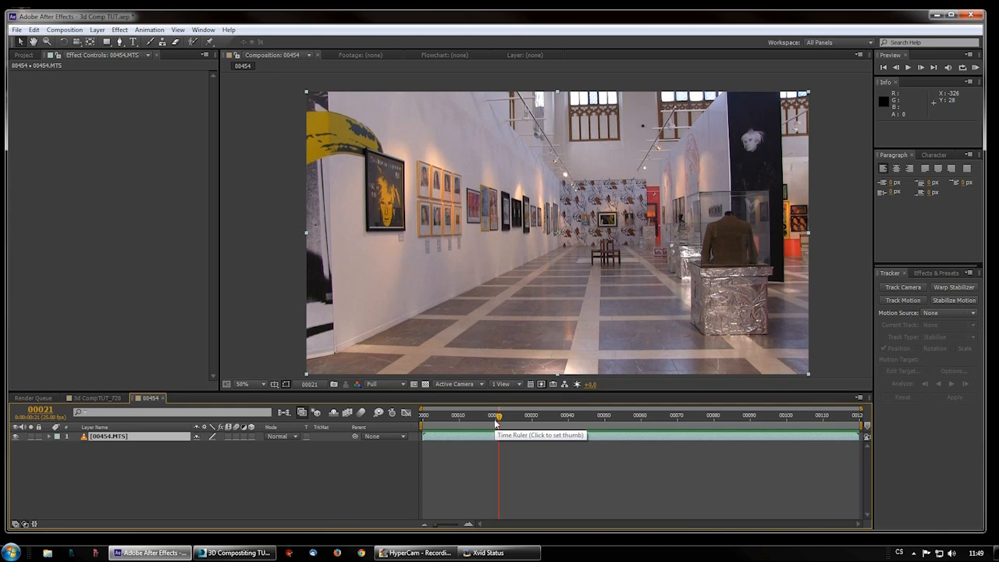
left_click(495, 417)
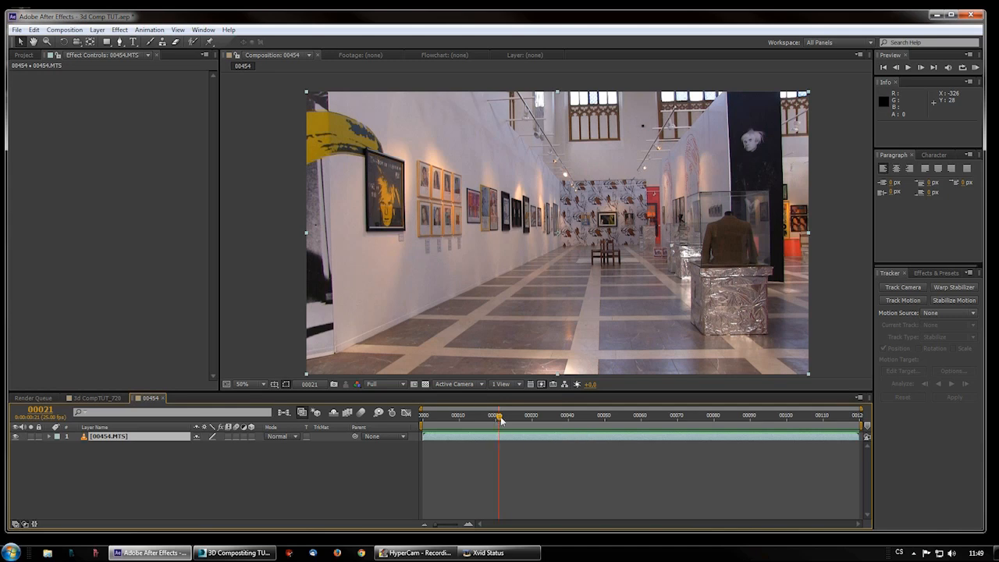
left_click_drag(496, 420, 533, 419)
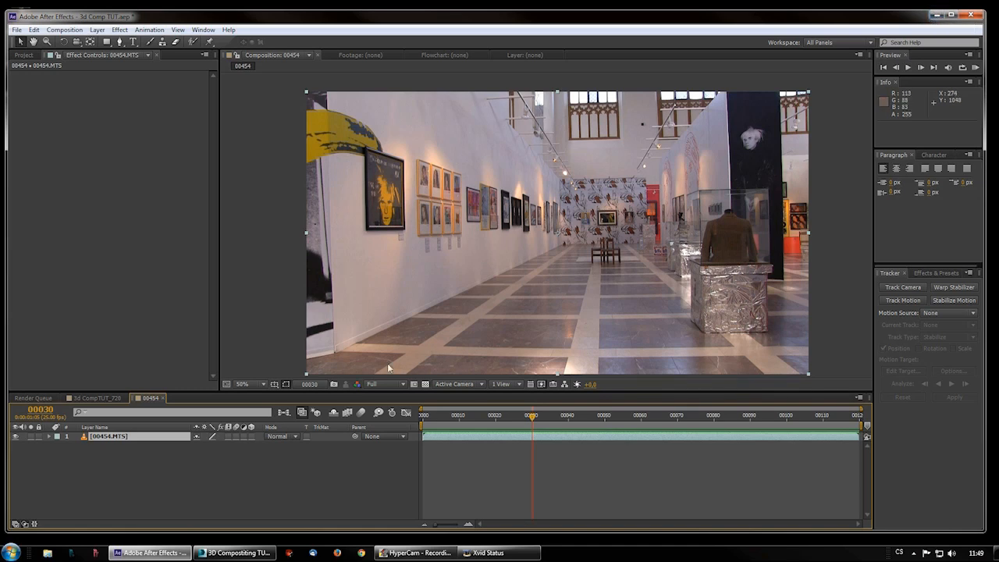
- Add the 00454 composition to the render queue and set its output format to JPEG Sequence
left_click(121, 428)
key("ctrl+m")
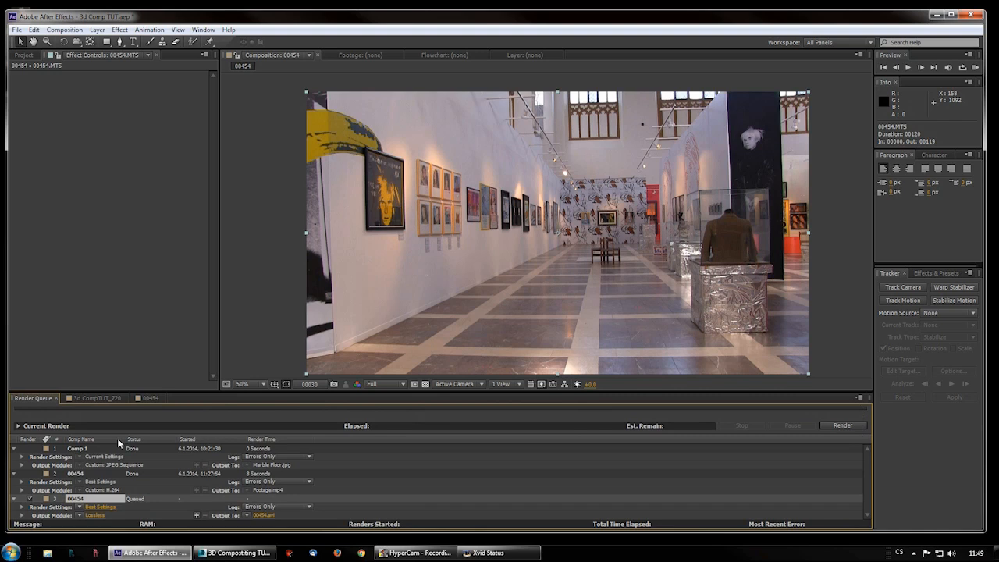
left_click(96, 516)
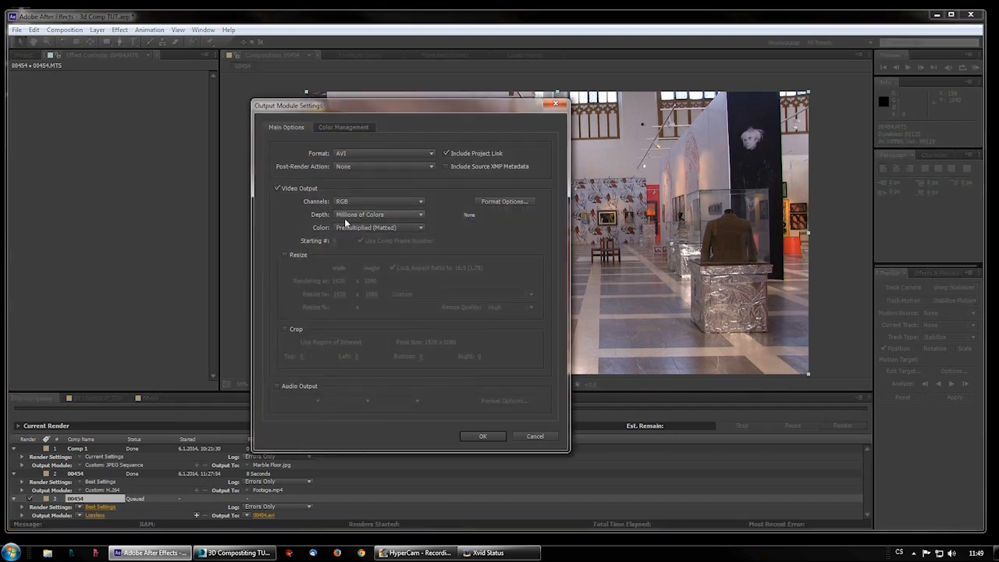
left_click(354, 155)
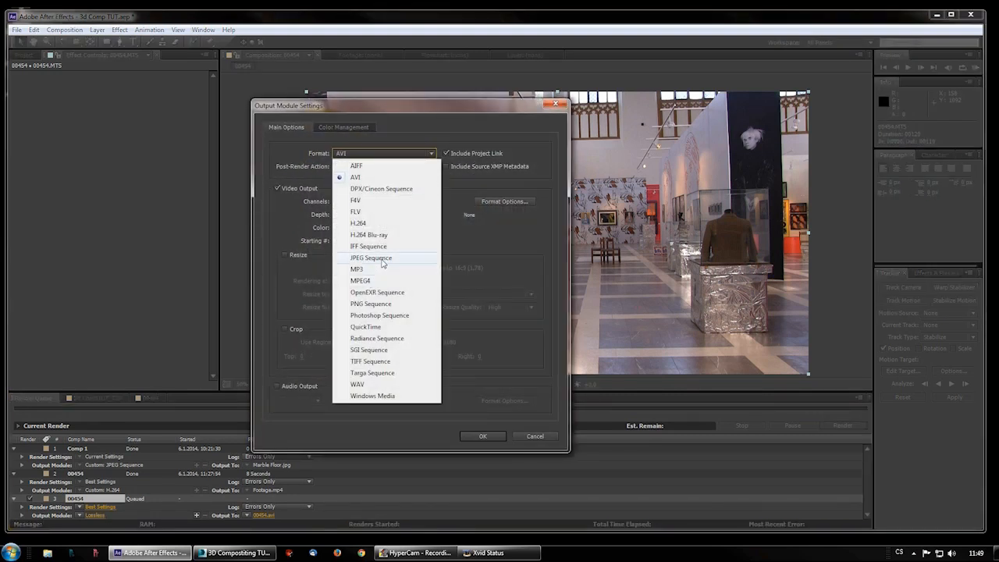
left_click(382, 259)
- Enable resizing for the JPEG sequence output and apply the output module settings
left_click(286, 255)
left_click(338, 294)
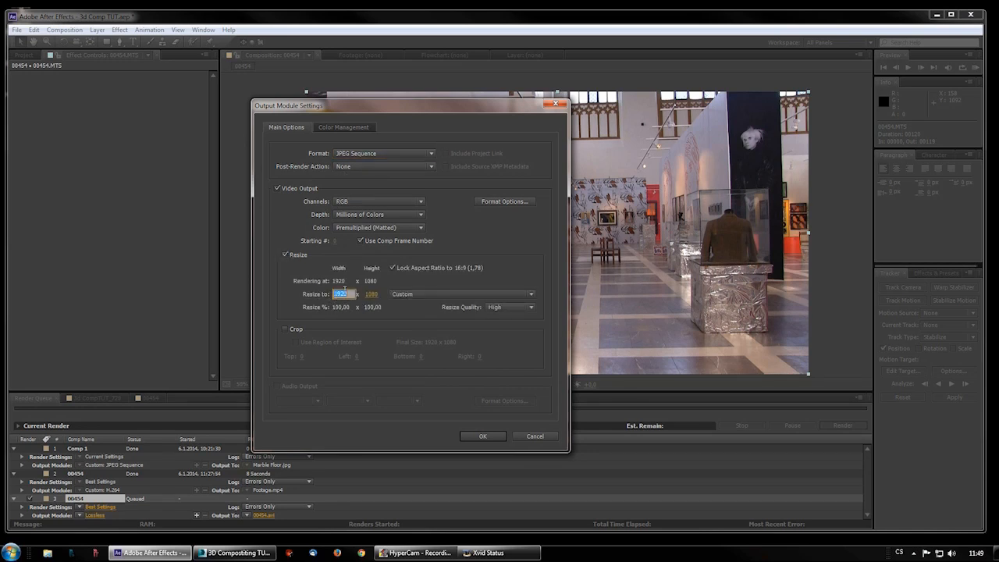
key("Return")
left_click(484, 437)
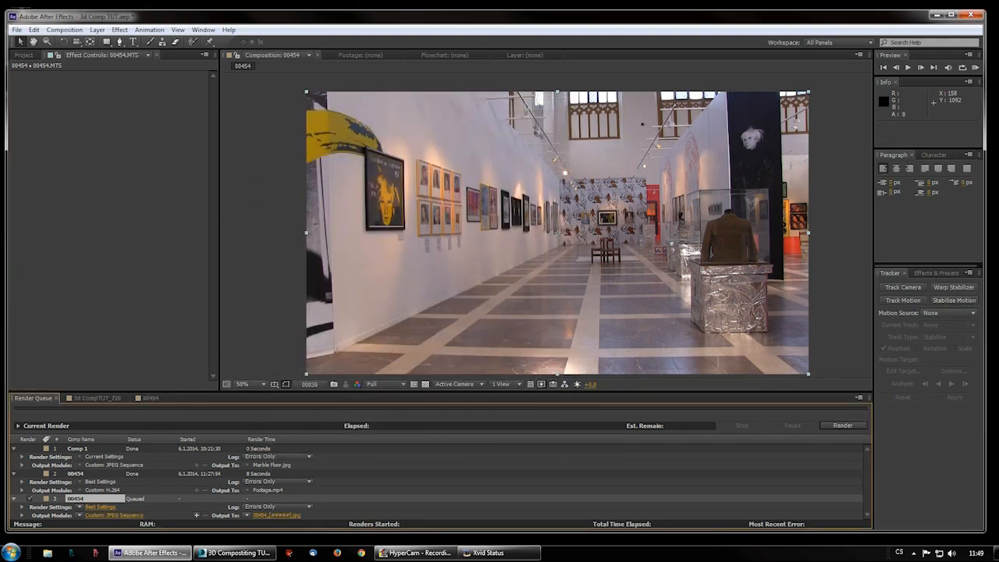
- Switch to the file manager, open the 3d Compositing TUT folder, and minimise After Effects
left_click(47, 552)
left_click(266, 252)
double_click(266, 251)
left_click(533, 148)
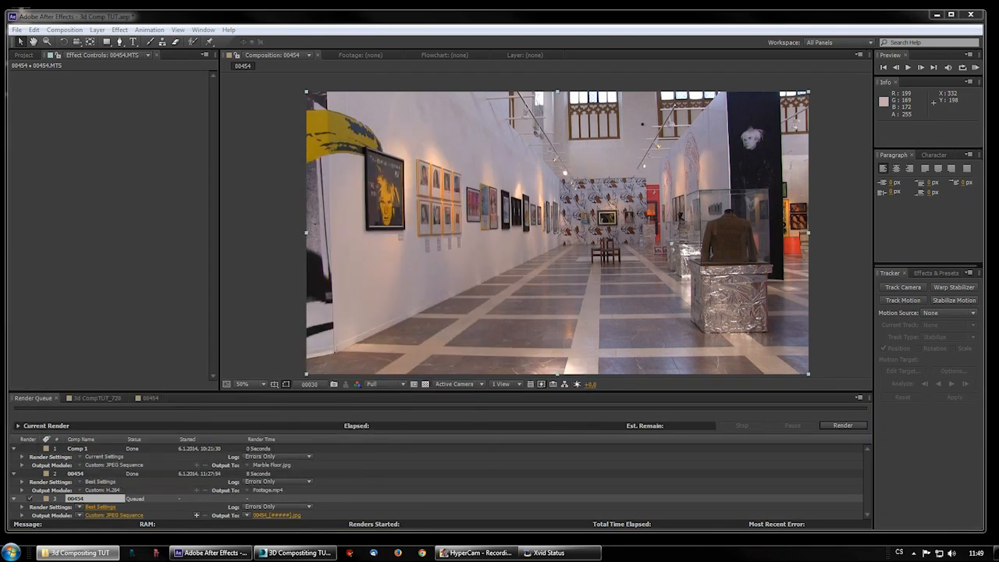
left_click(937, 14)
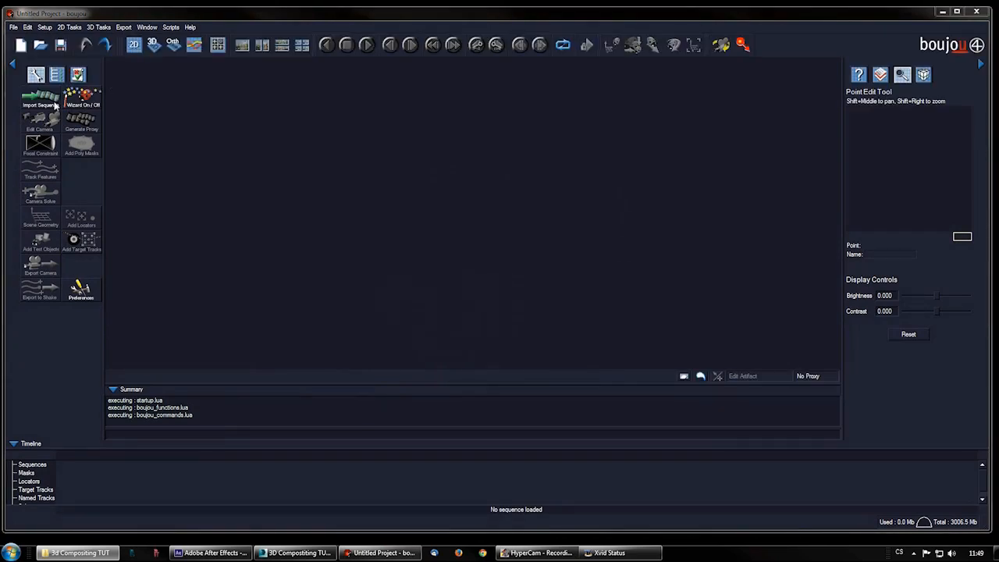
- Import the image sequence starting with 3d CompTUT_720_00000.jpg from the 3d Compositing TUT/Footage/720p Sequence folder into boujou
left_click(41, 98)
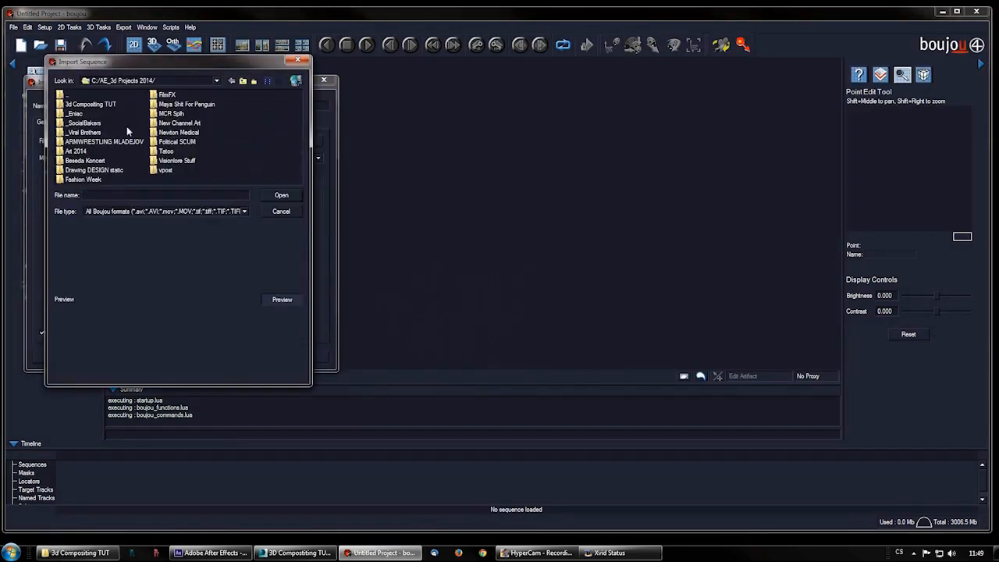
double_click(90, 103)
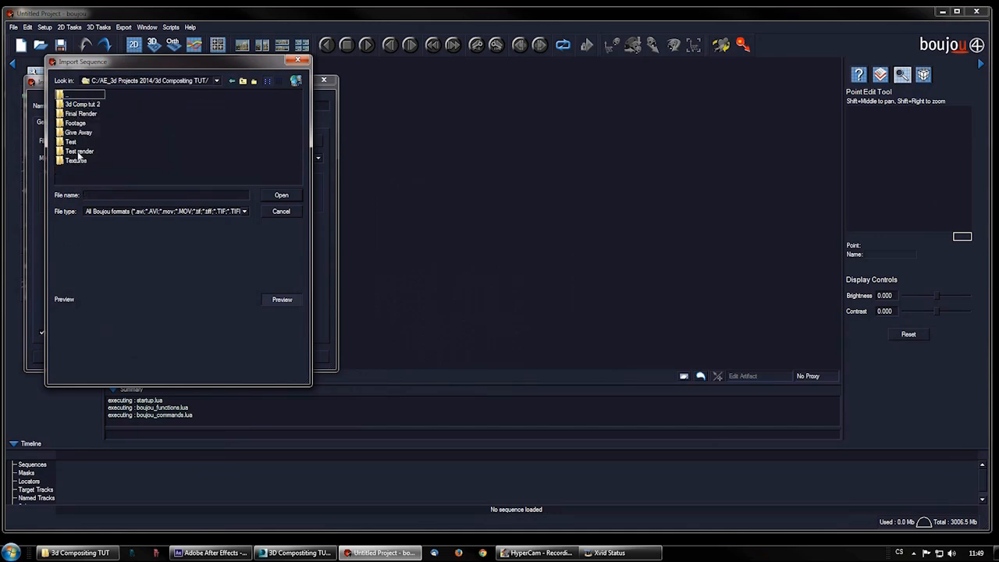
double_click(75, 122)
double_click(90, 103)
left_click(79, 106)
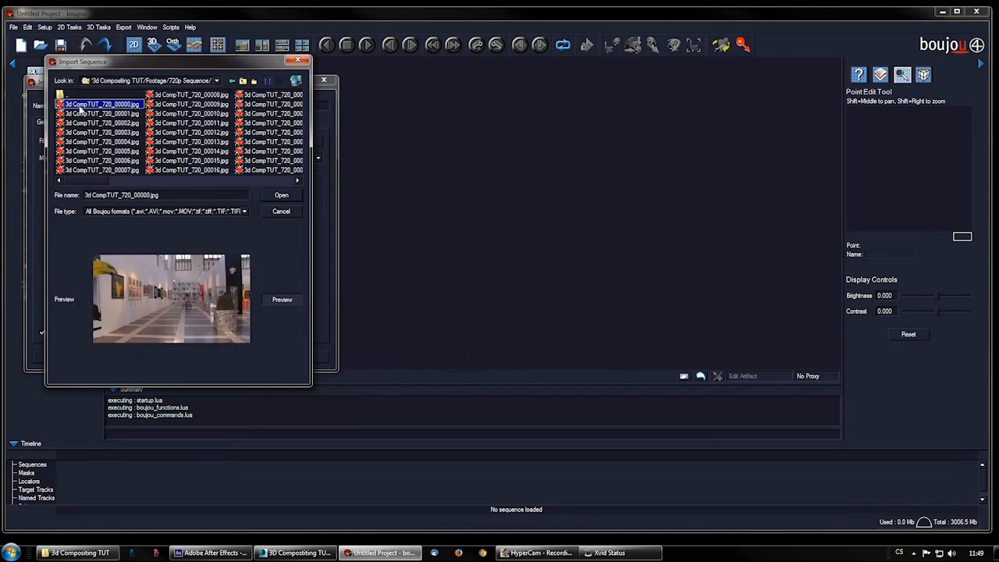
left_click(278, 196)
left_click(274, 362)
left_click(180, 358)
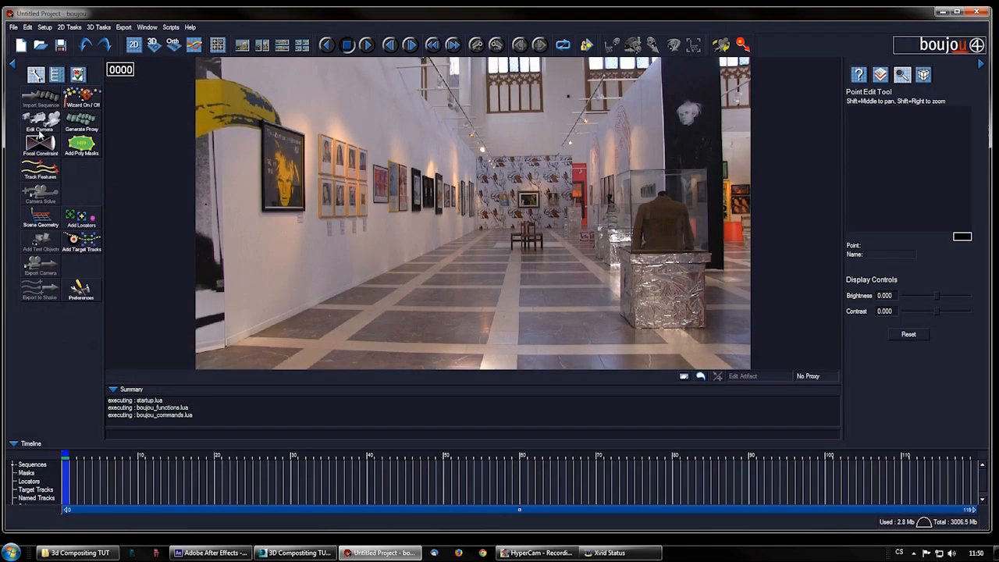
- Set the frame rate of Camera 1 to 25
left_click(39, 125)
left_click(115, 207)
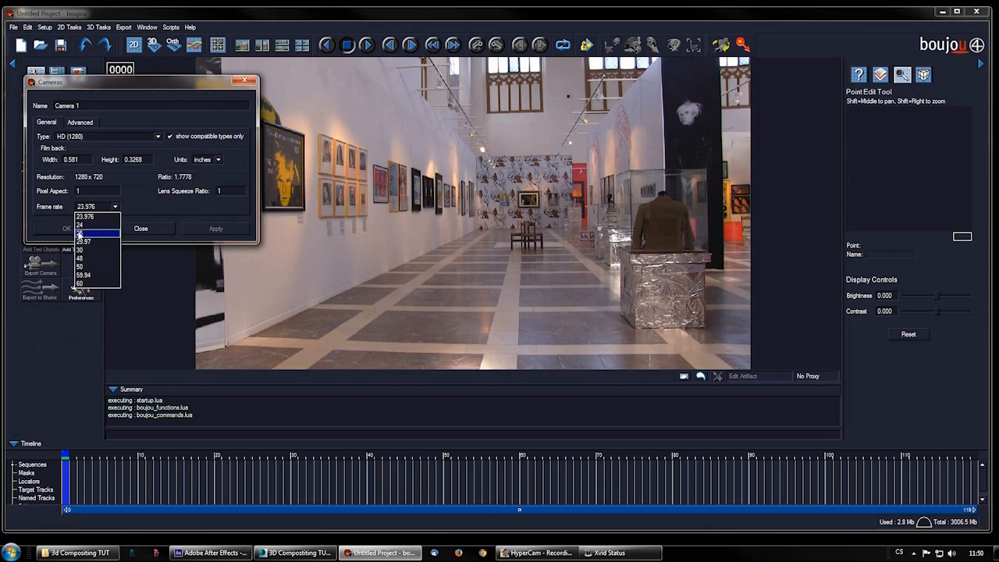
left_click(79, 234)
left_click(140, 229)
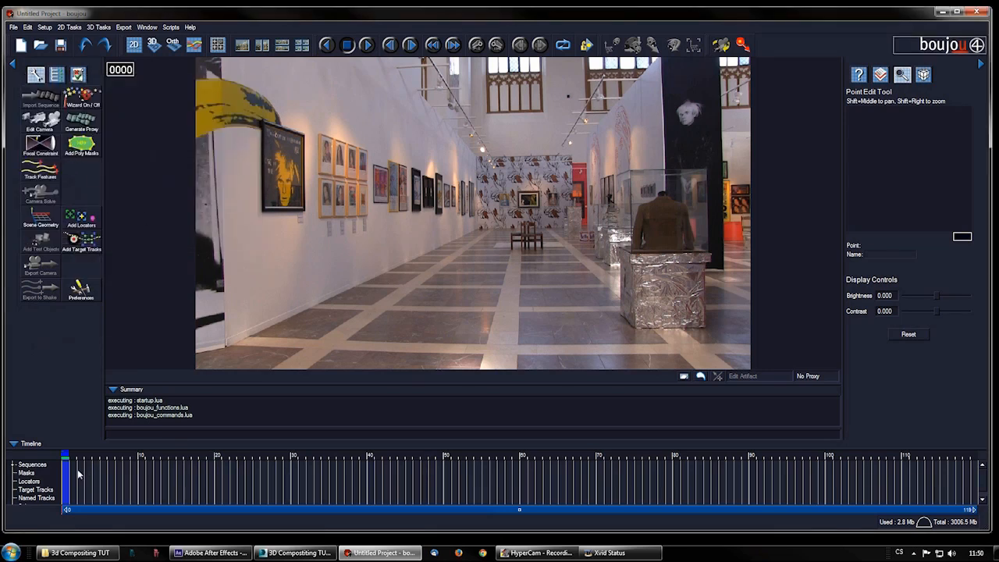
- At frame 7, draw a polygon mask around the gallery floor, extending past the image edges, and invert it
left_click_drag(73, 472, 119, 476)
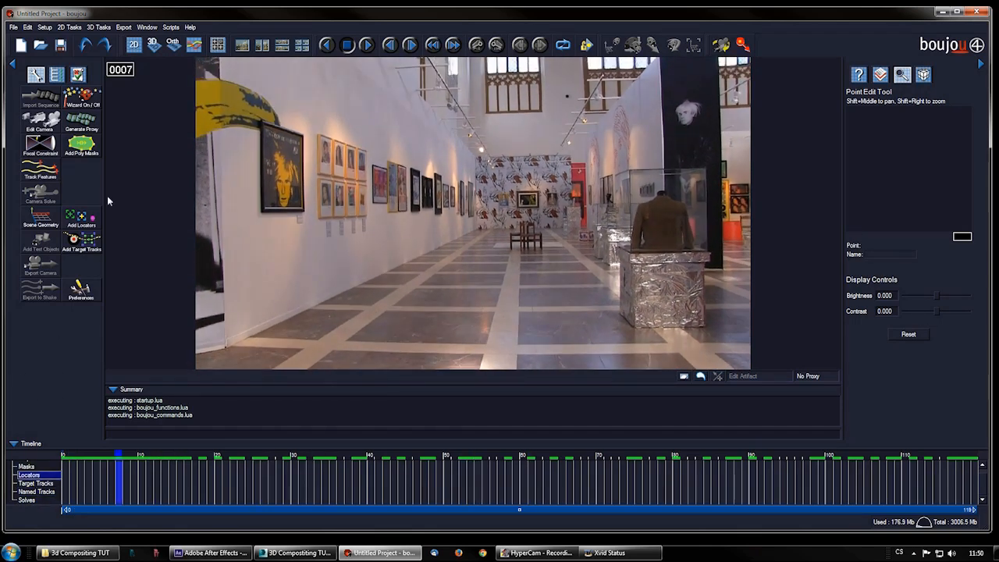
left_click(90, 146)
left_click(180, 352)
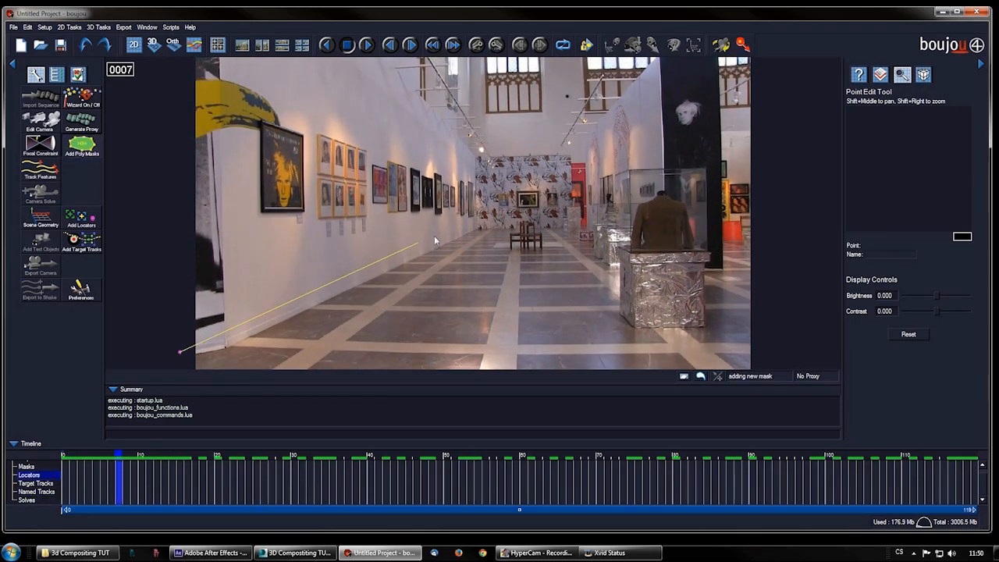
left_click(471, 227)
left_click(560, 224)
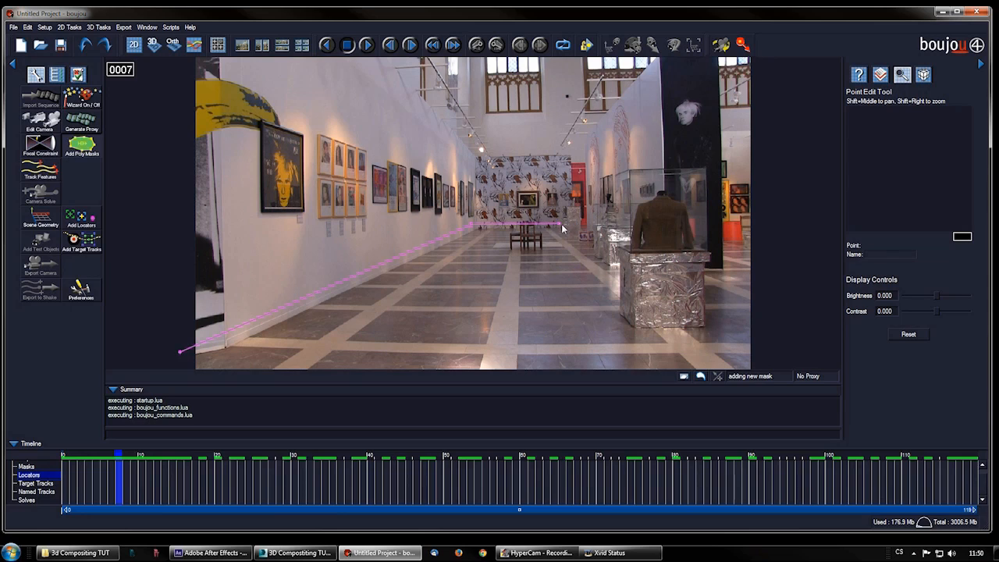
left_click(684, 282)
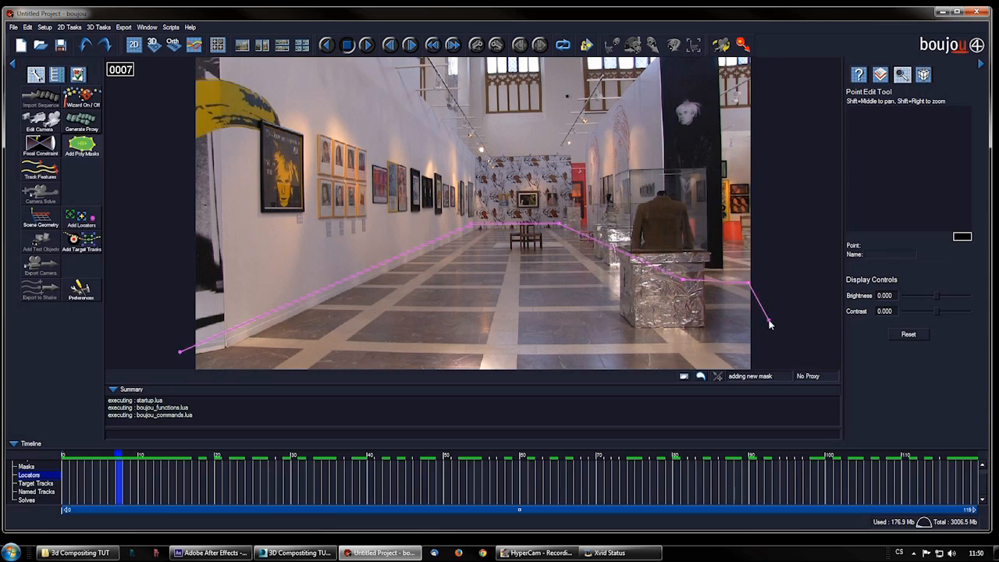
left_click(768, 320)
scroll(768, 319, "down", 1)
left_click(670, 360)
left_click(288, 361)
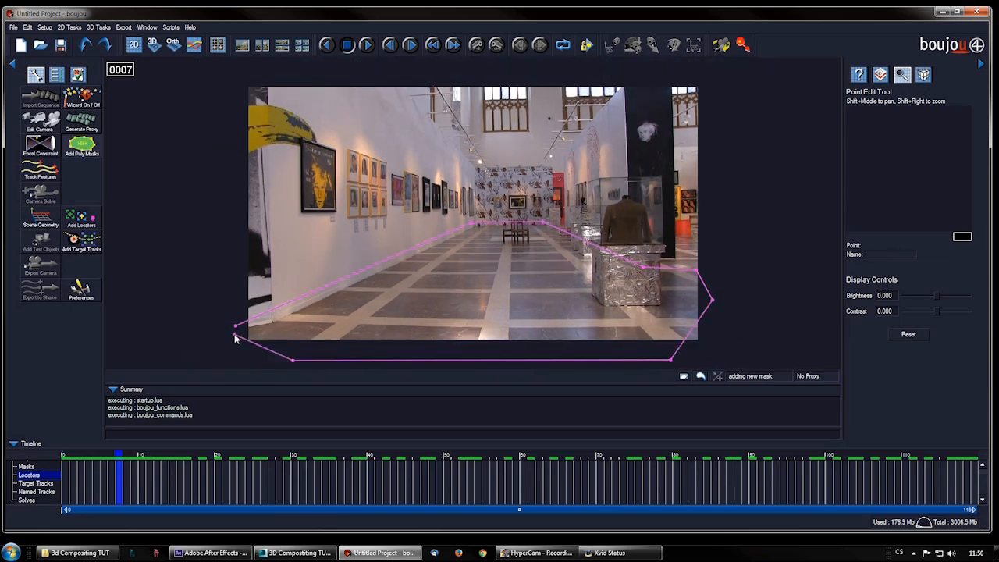
left_click(236, 326)
right_click(511, 299)
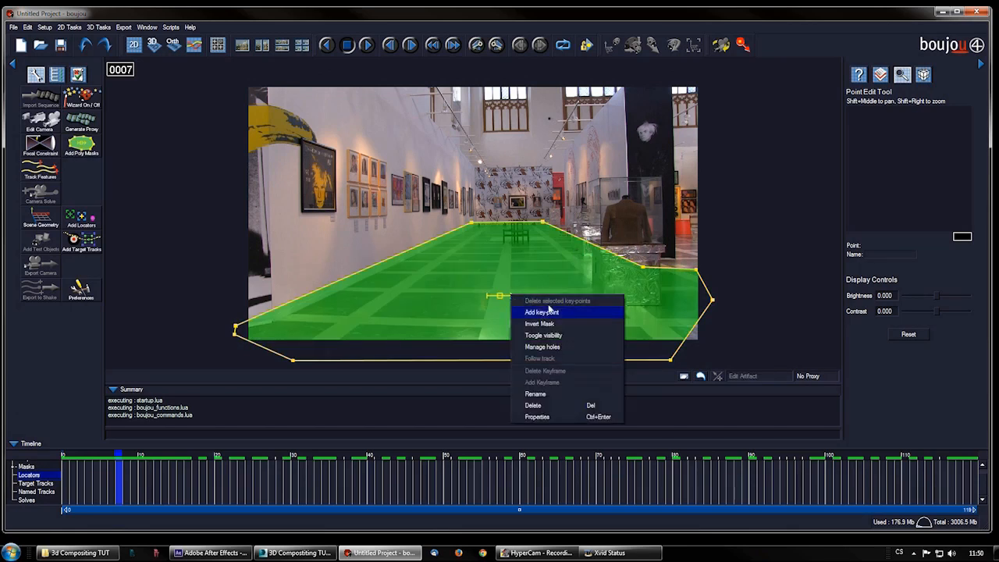
left_click(550, 326)
- Reposition the floor mask at several frames along the timeline so that it follows the moving floor
left_click_drag(118, 488, 57, 493)
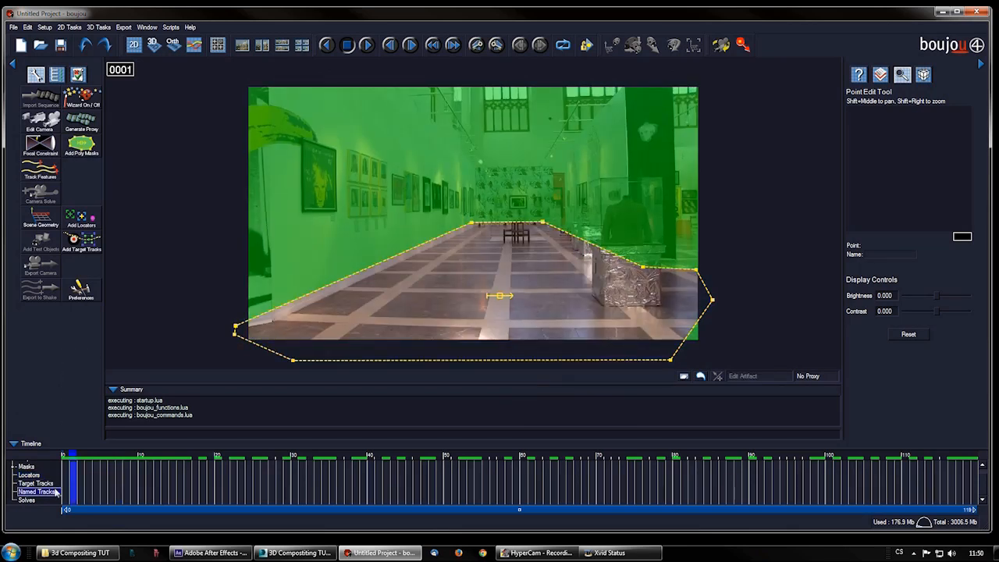
left_click_drag(132, 493, 480, 332)
left_click_drag(504, 297, 504, 285)
left_click_drag(488, 471, 921, 488)
left_click_drag(708, 461, 202, 468)
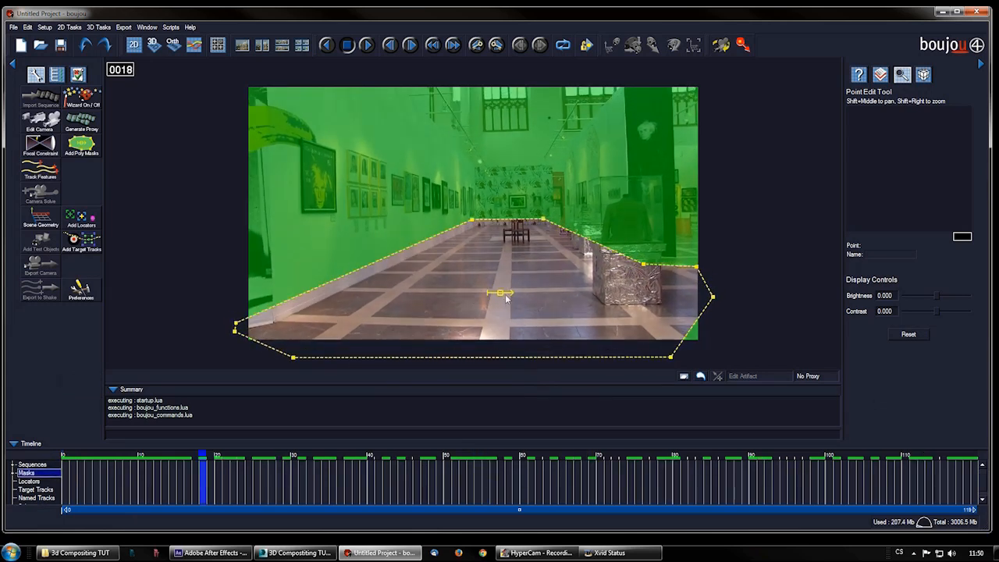
left_click(500, 320)
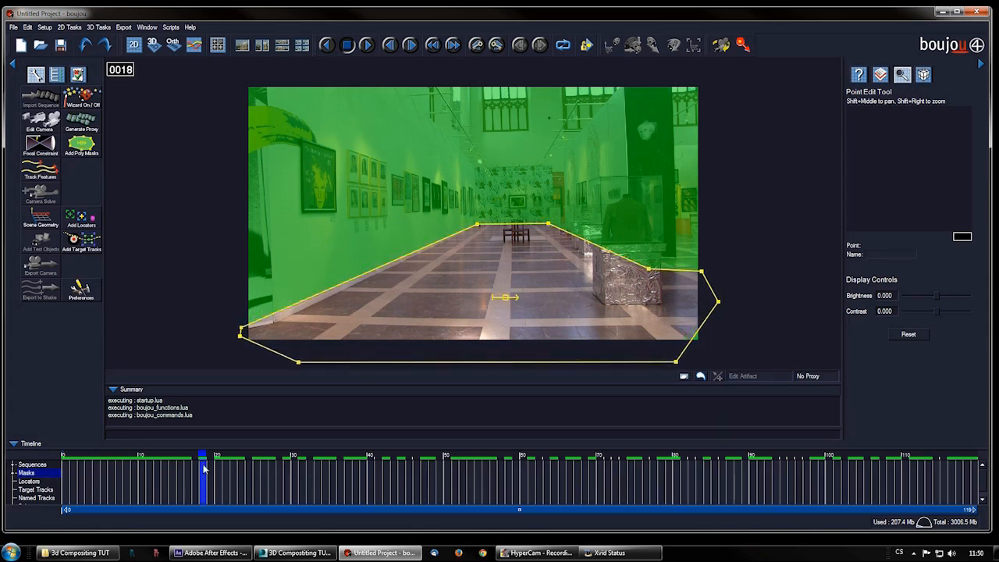
key("Page_Up")
- Track features over all frames, run the camera solve, and check the solved points at frame 18
left_click(41, 175)
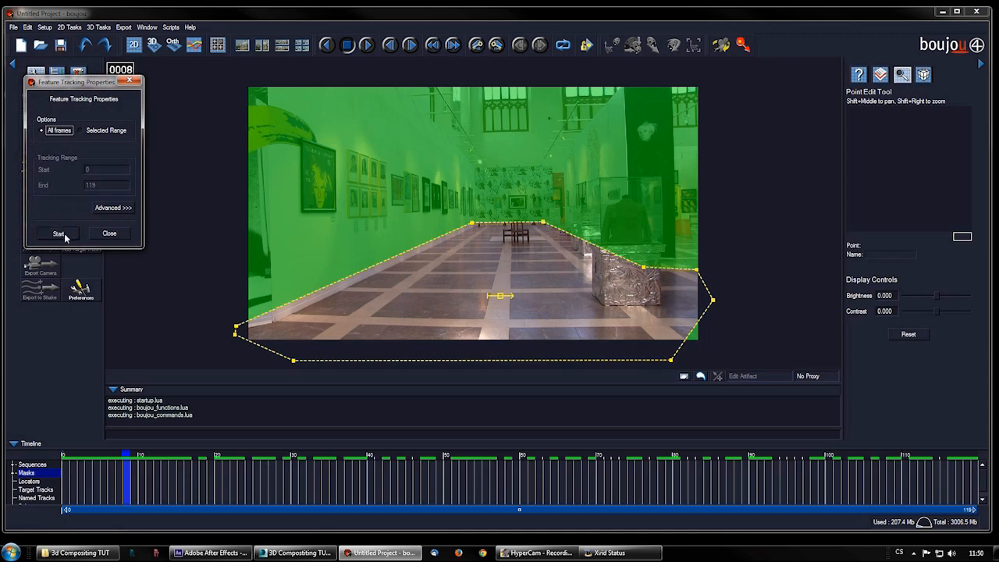
left_click(58, 234)
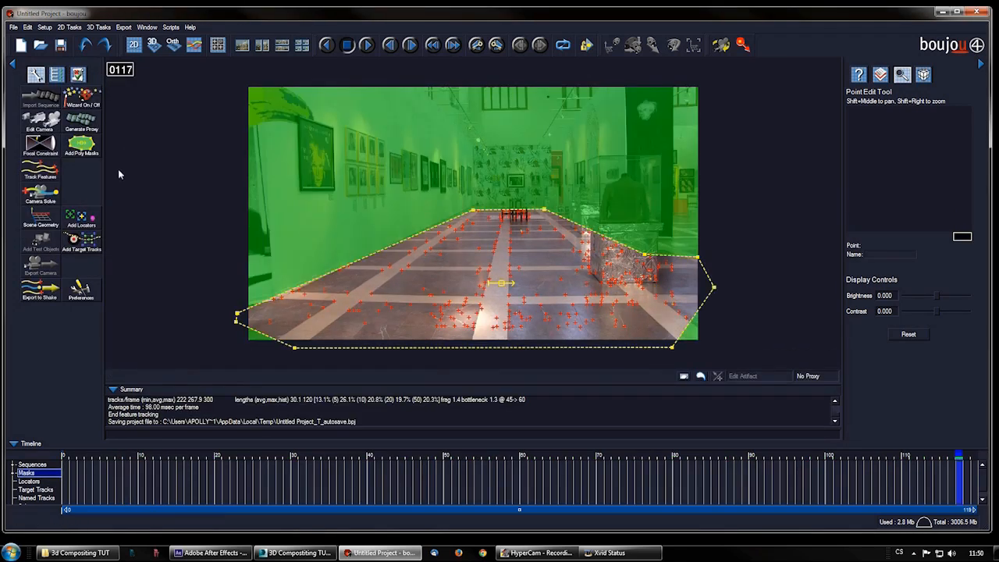
left_click(40, 195)
left_click(61, 313)
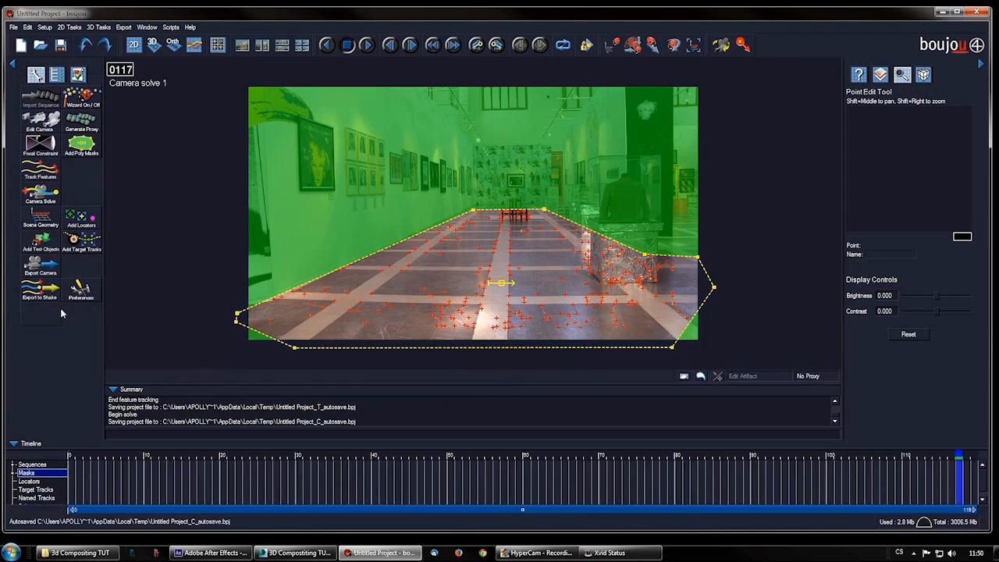
left_click(210, 484)
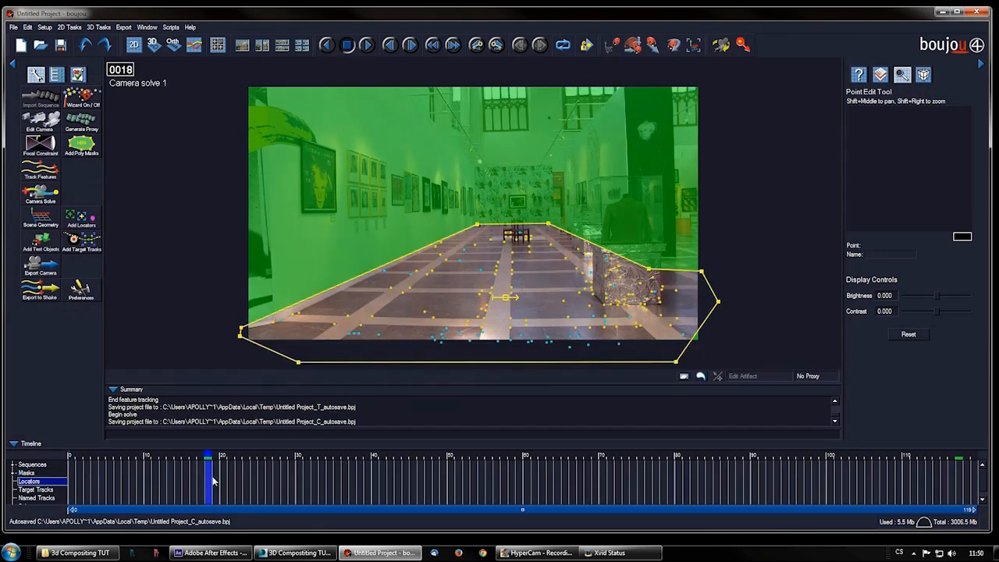
- Add a ladybird test object to the solved scene and scrub the timeline to check how it holds to the floor
left_click(29, 481)
left_click(52, 243)
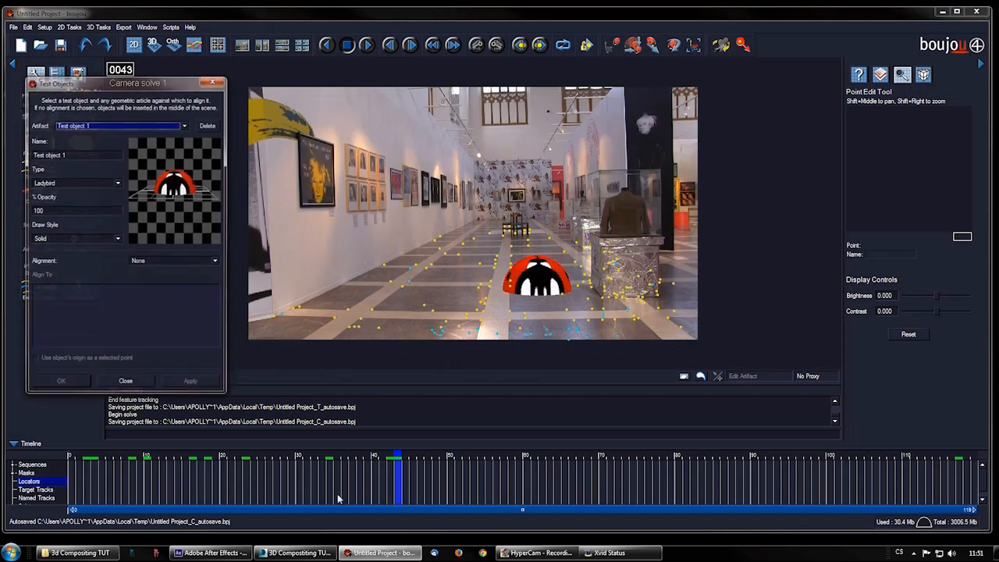
left_click(134, 382)
left_click(146, 467)
left_click_drag(146, 468, 488, 485)
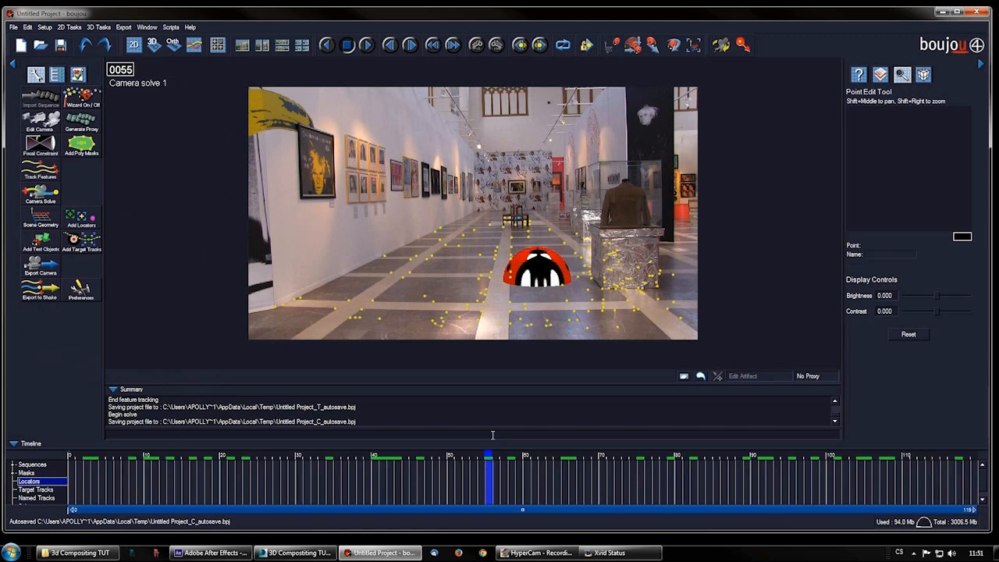
mouse_move(492, 465)
left_mouse_down()
mouse_move(668, 465)
mouse_move(500, 463)
left_mouse_up()
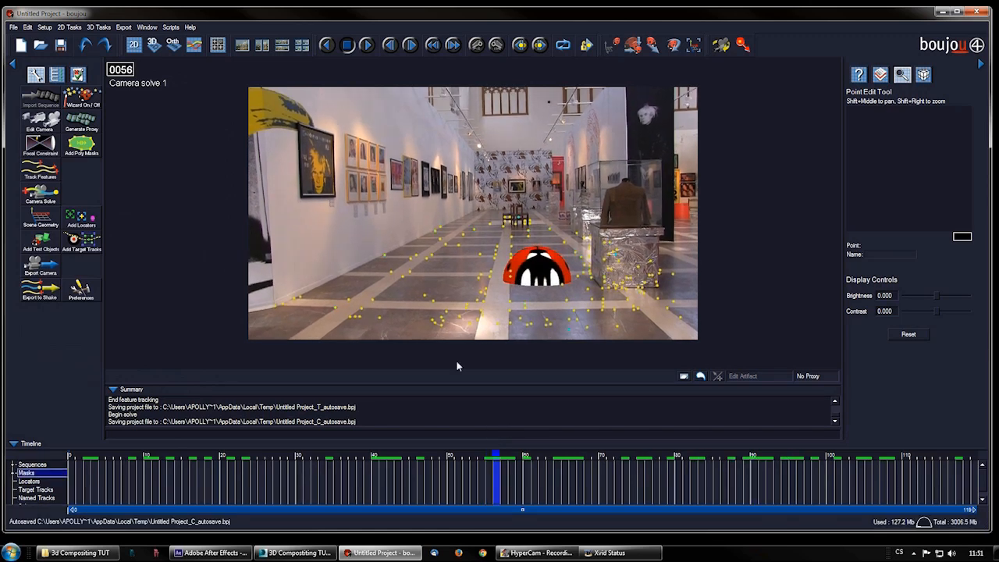
- In the 3D view, orbit around the solved points and try moving the ladybird down along the vertical axis, undoing the move
left_click(153, 44)
left_click_drag(520, 269, 332, 241, "shift")
left_click_drag(364, 252, 176, 247, "shift")
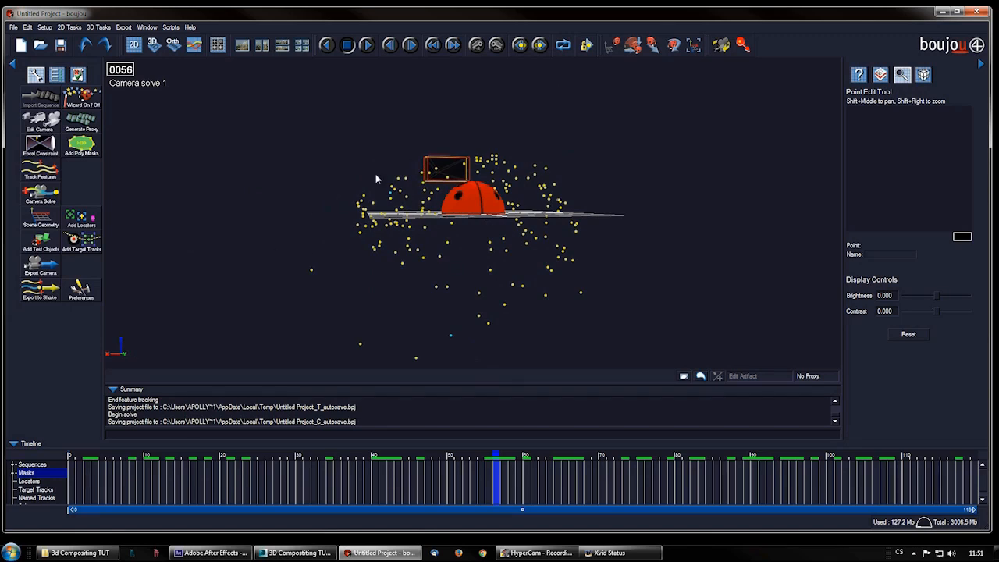
left_click_drag(362, 275, 375, 226, "shift")
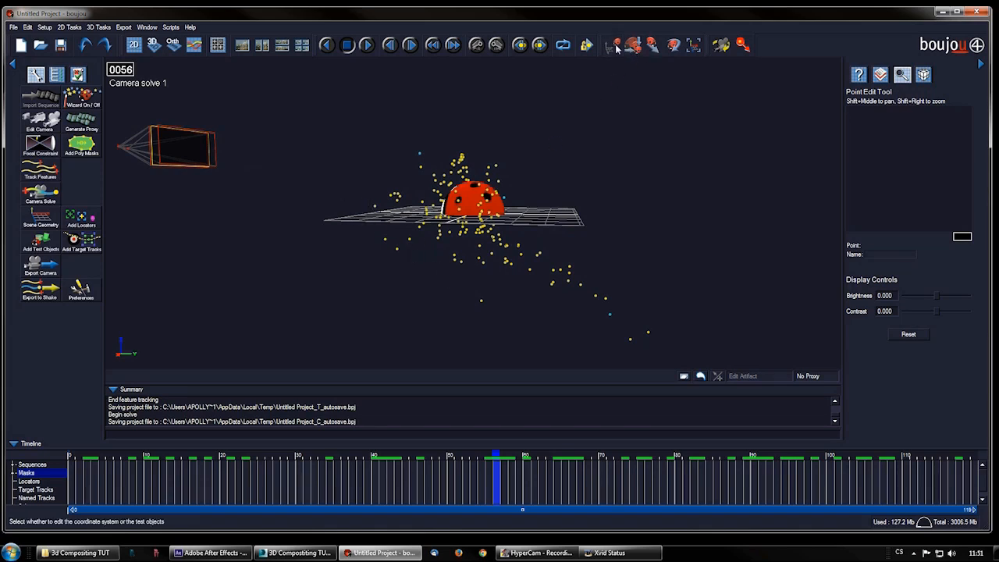
left_click(652, 44)
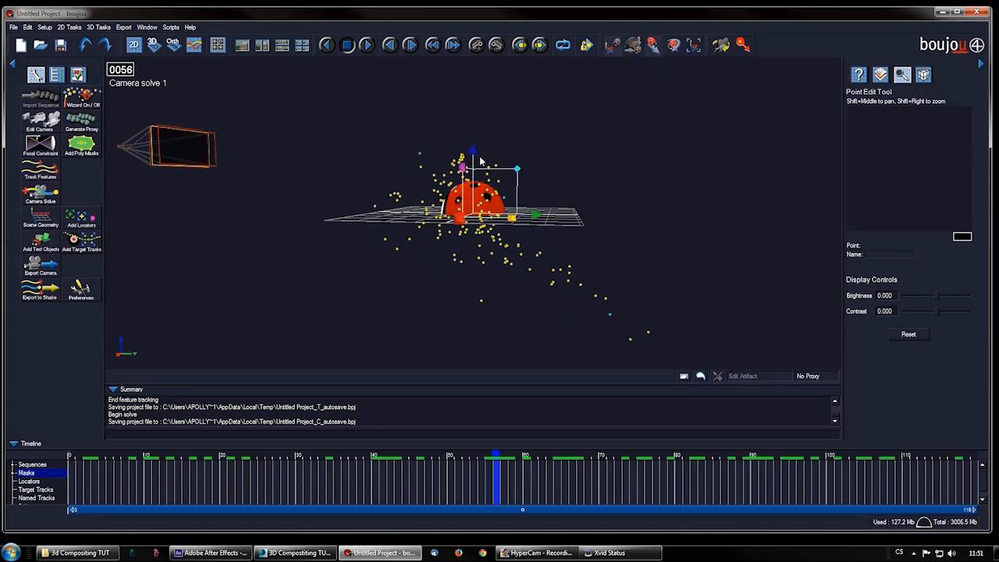
left_click_drag(472, 155, 479, 258)
key("ctrl+z")
- Look at the Scene Geometry options for coordinate frame hints and plane constraints, and close them without adding anything
left_click(43, 218)
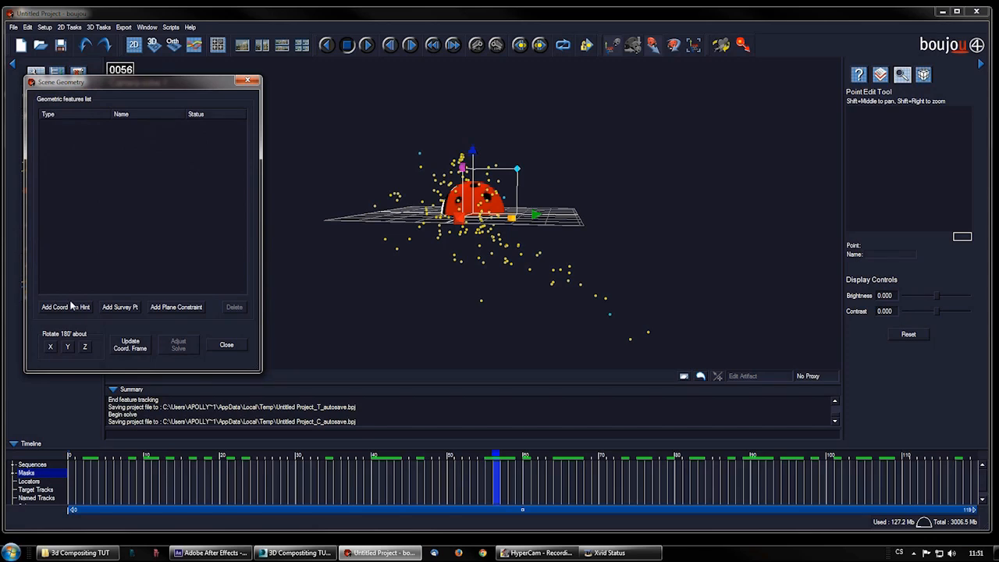
left_click(226, 344)
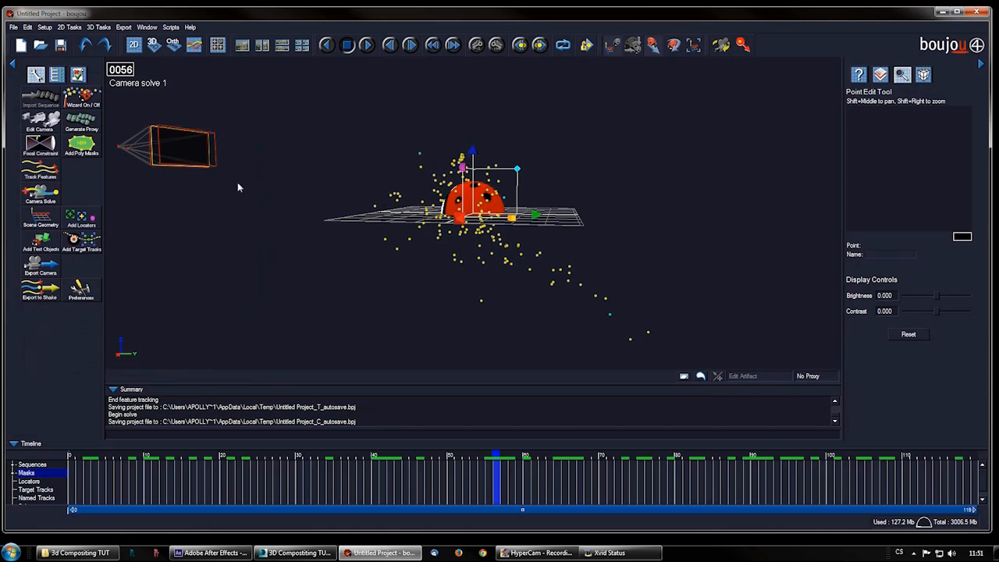
left_click(98, 26)
left_click(98, 26)
- Review the camera solve export settings and the available export types with 3D Studio Max (*.ms) selected, and cancel the export
left_click(124, 27)
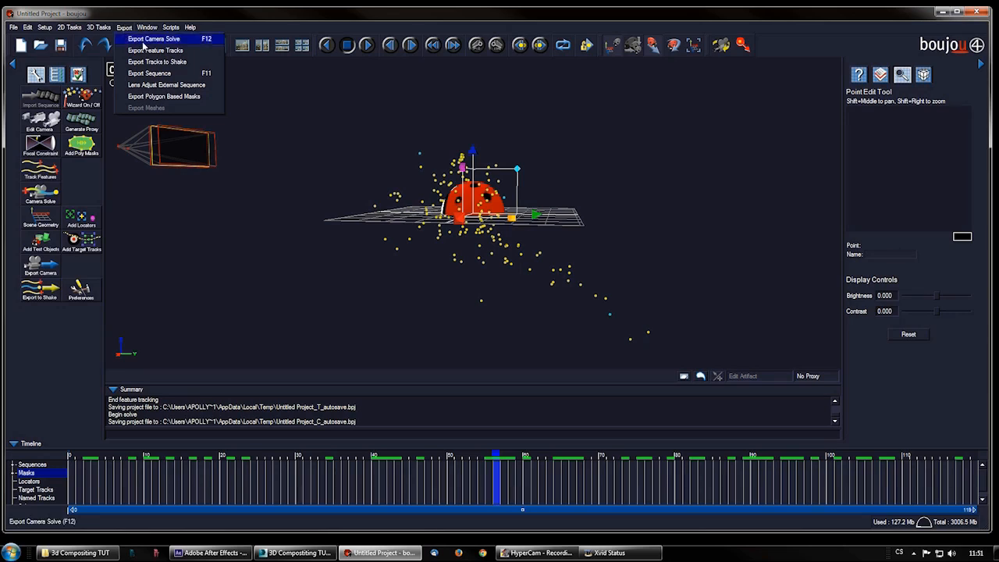
left_click(155, 39)
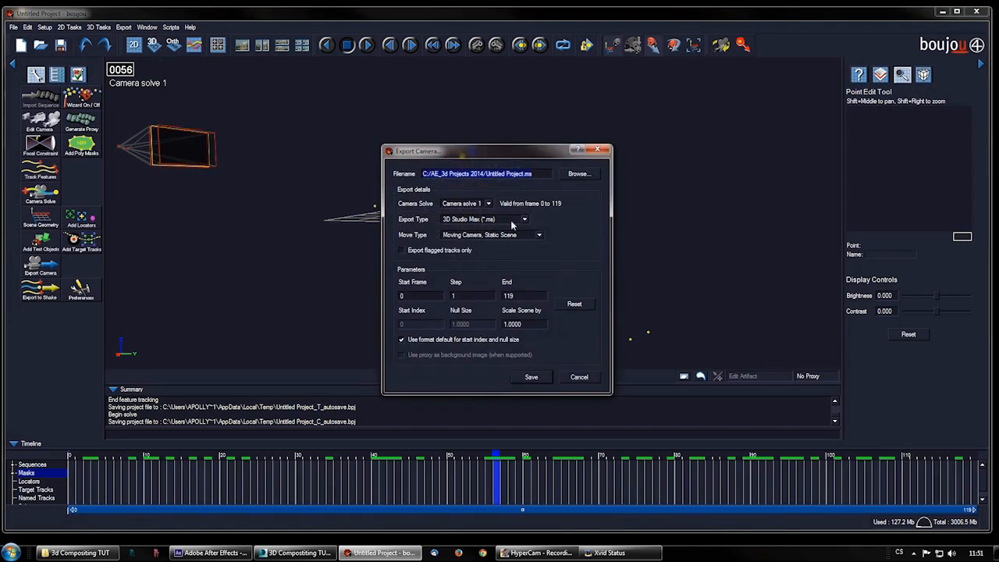
left_click(482, 222)
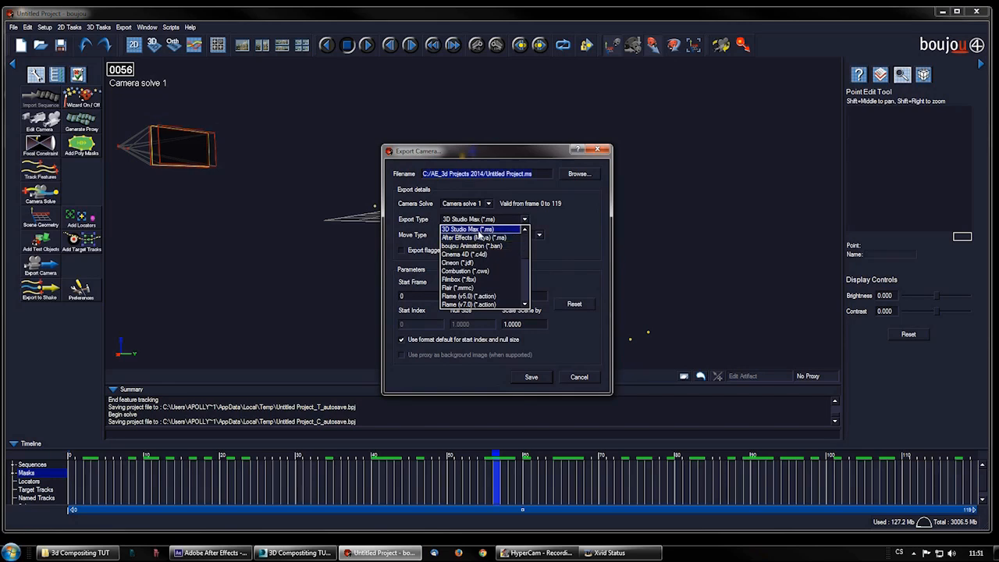
left_click(583, 221)
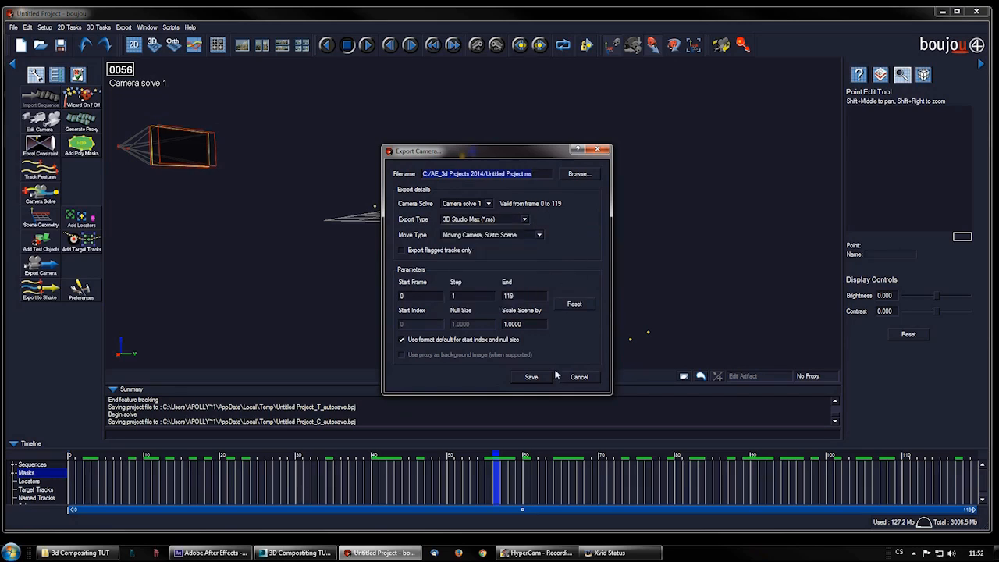
left_click(579, 378)
- Close boujou, discarding the unsaved changes, and switch to the 3D Compositing TUT scene in 3ds Max
left_click(976, 11)
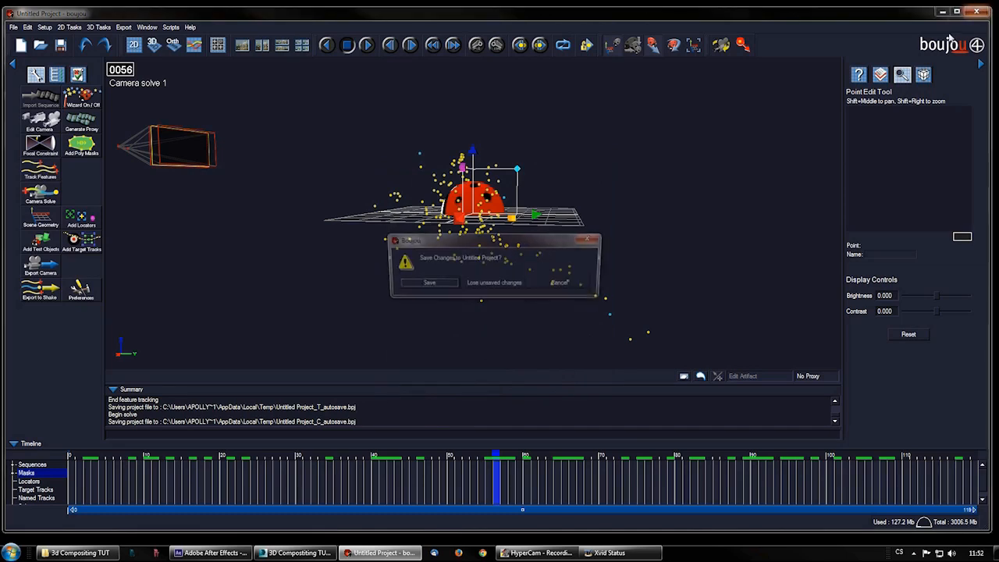
left_click(494, 284)
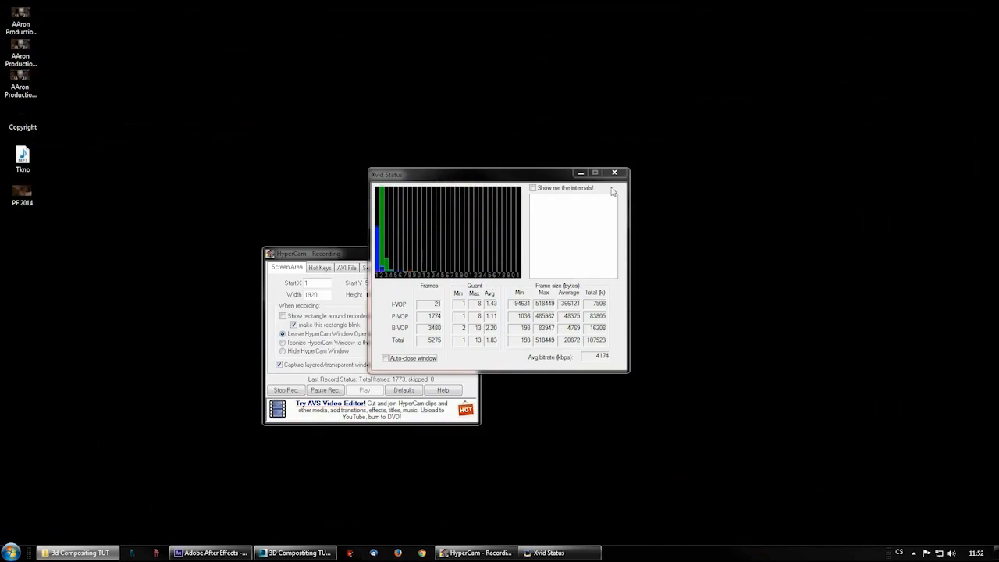
left_click(286, 554)
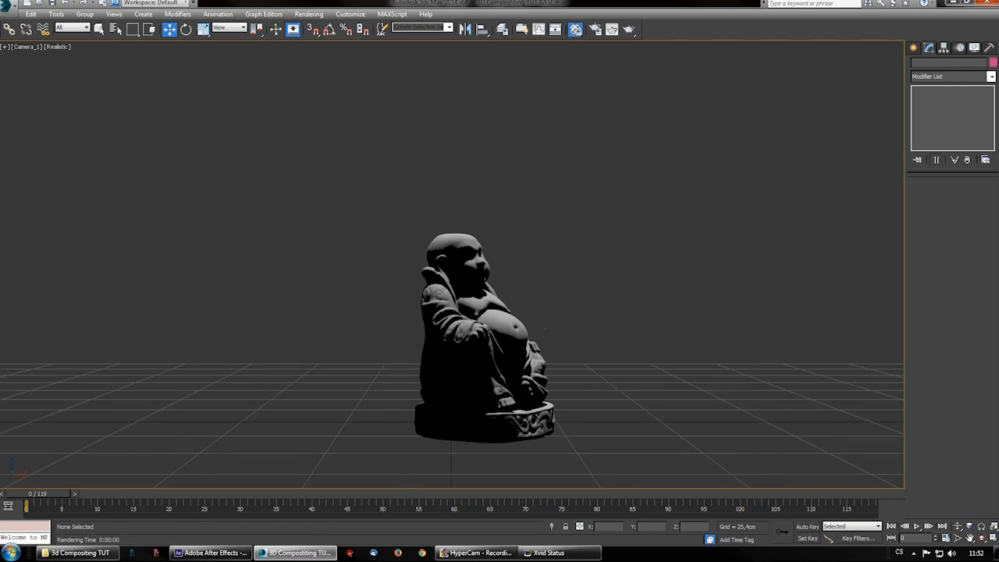
- Change the viewport to Perspective and delete the existing camera, keeping the Buddha statue and the light
left_click(78, 552)
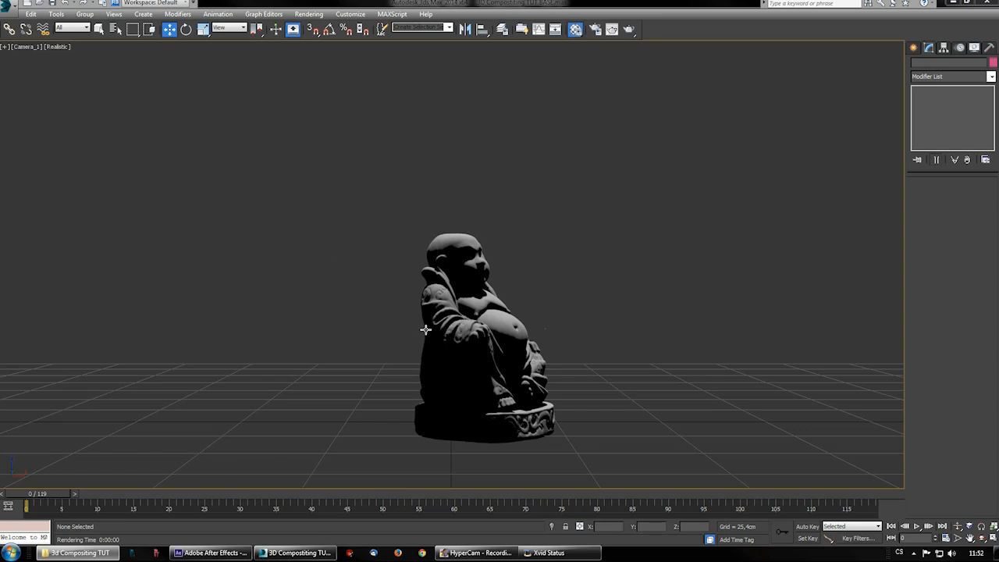
left_click(309, 247)
key("p")
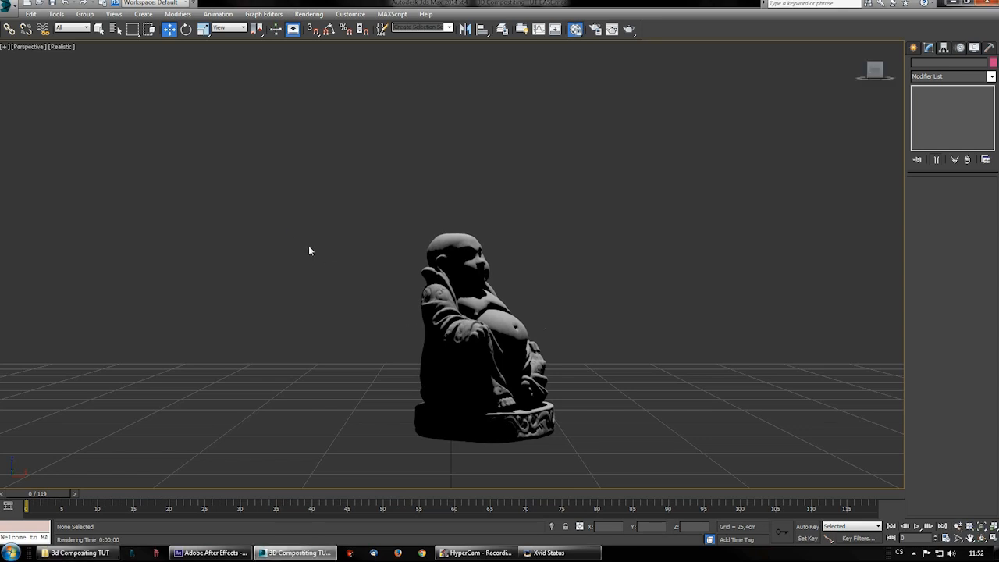
scroll(309, 247, "down", 5)
middle_click_drag(299, 277, 345, 289, "alt")
left_click_drag(713, 292, 511, 364)
key("Delete")
left_click_drag(330, 208, 408, 312)
left_click(404, 321)
middle_click_drag(399, 333, 457, 349, "alt")
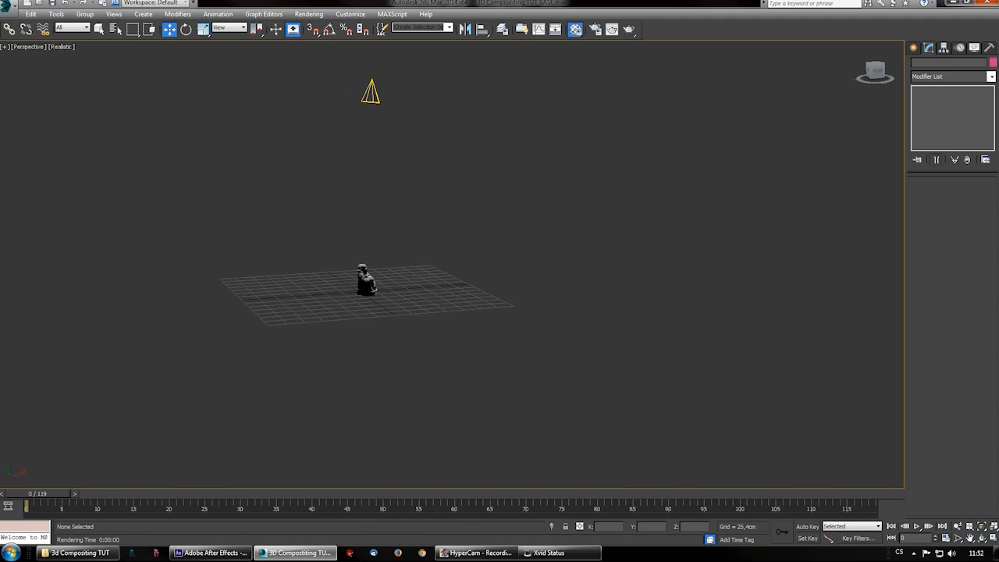
- Bring the tracked camera into the scene from the 3dComp TUT MaxScript_1 file in the project folder, and select Camera_1
left_click(78, 552)
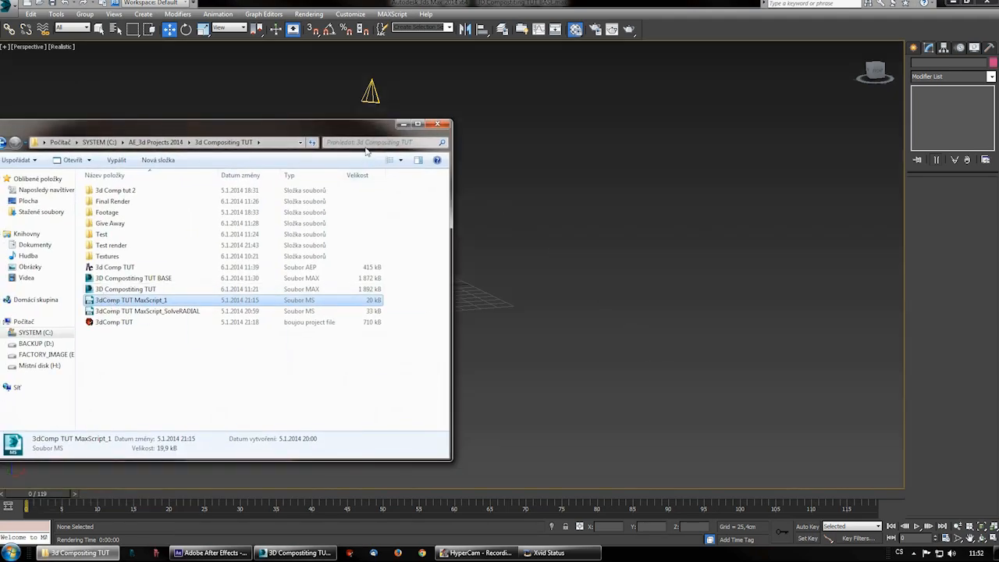
left_click_drag(371, 133, 0, 145)
left_click(296, 348)
middle_click_drag(296, 347, 605, 304, "alt")
right_click(528, 303)
left_click(557, 317)
left_click(629, 286)
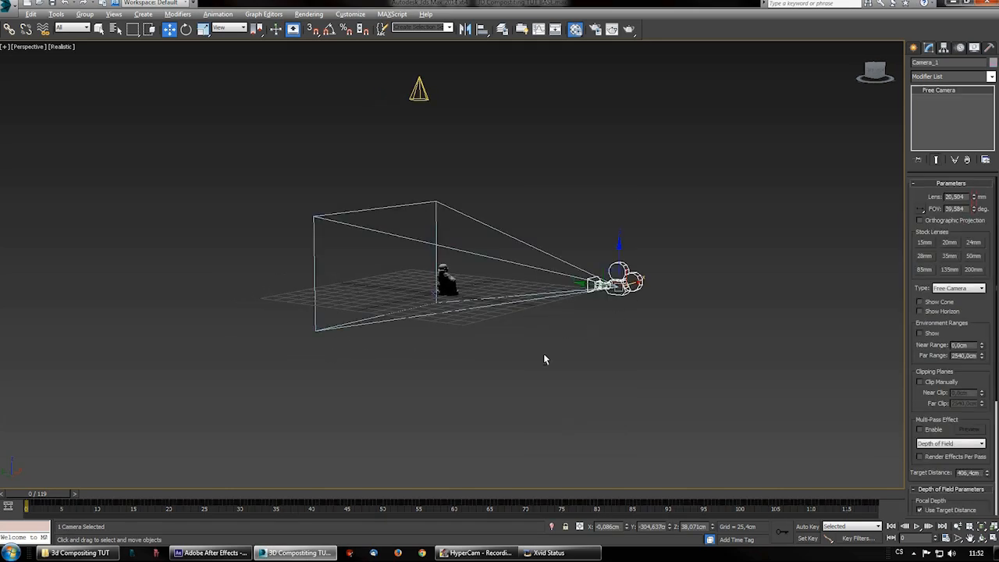
- Switch the viewport to Camera_1 and scrub through the animation to check the camera movement, returning to frame 0
middle_click_drag(544, 359, 330, 346, "alt")
left_click(33, 48)
mouse_move(58, 58)
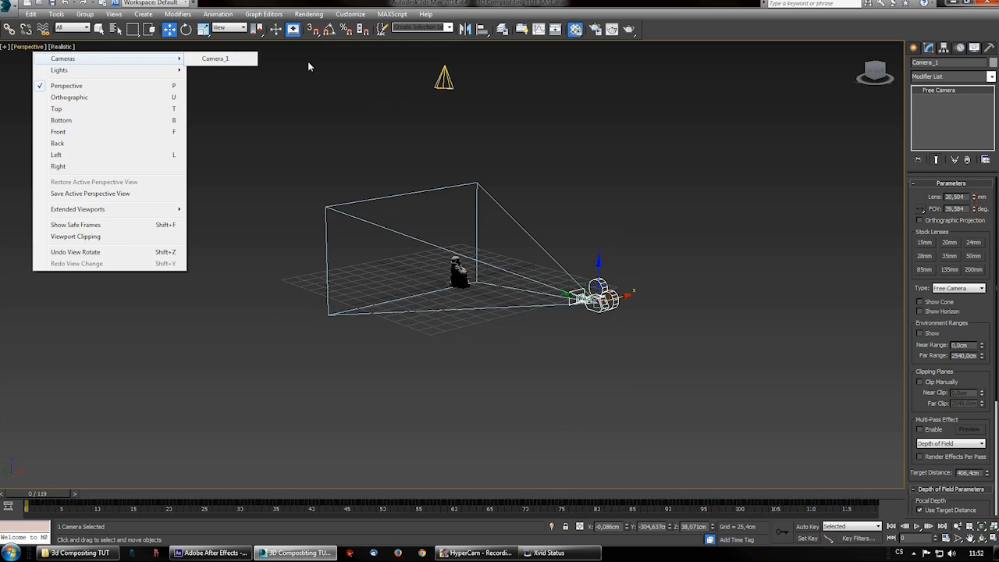
left_click(230, 60)
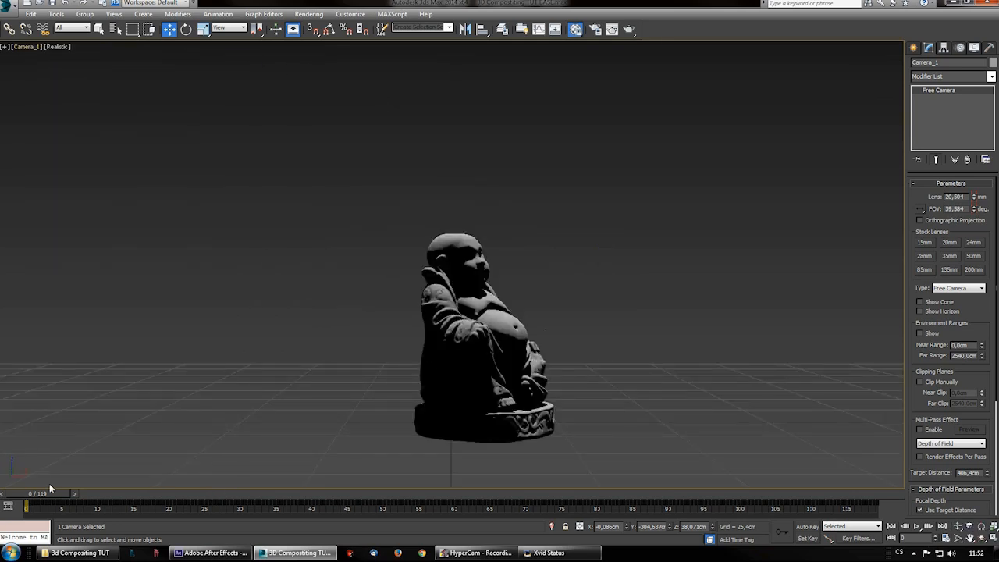
left_click_drag(36, 493, 481, 515)
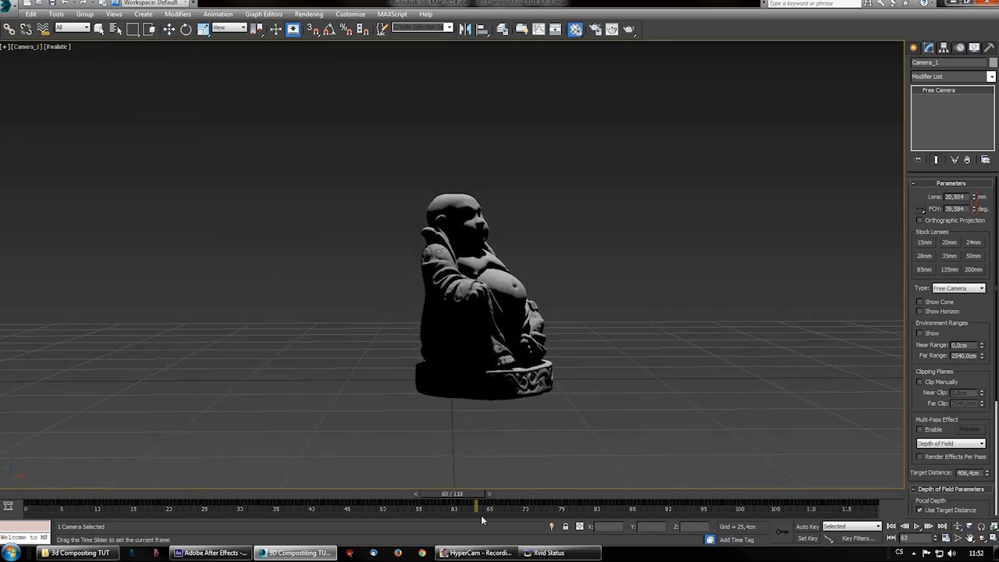
key("Home")
key("w")
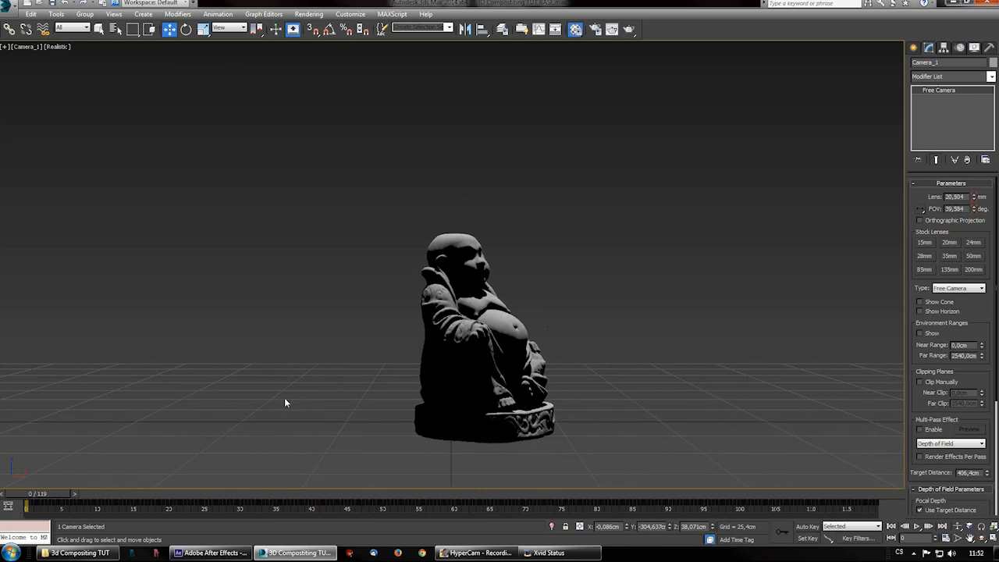
- Set the viewport background to use the 720p footage files, animated over frames 0 to 119
left_click(304, 219)
key("alt+b")
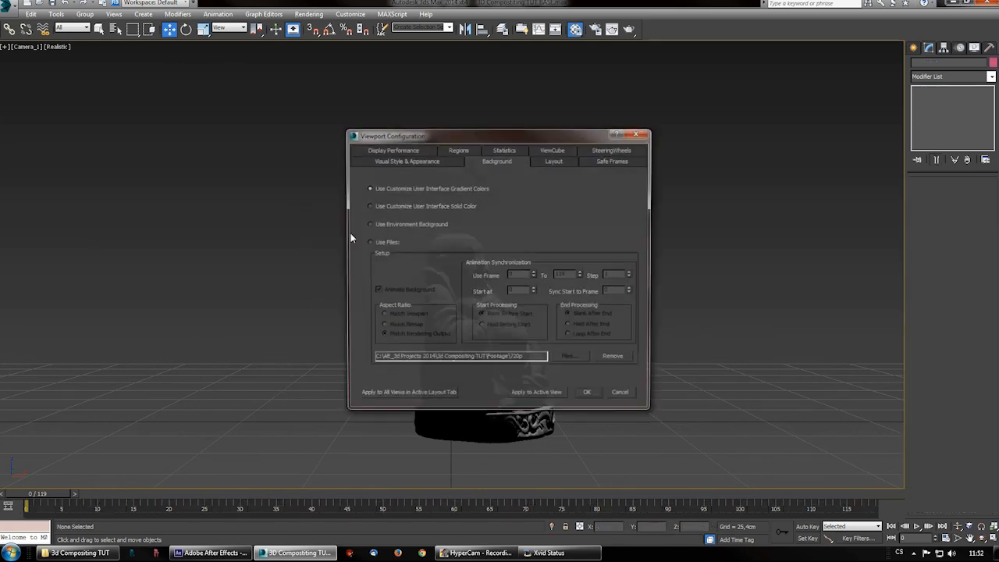
left_click_drag(437, 134, 385, 114)
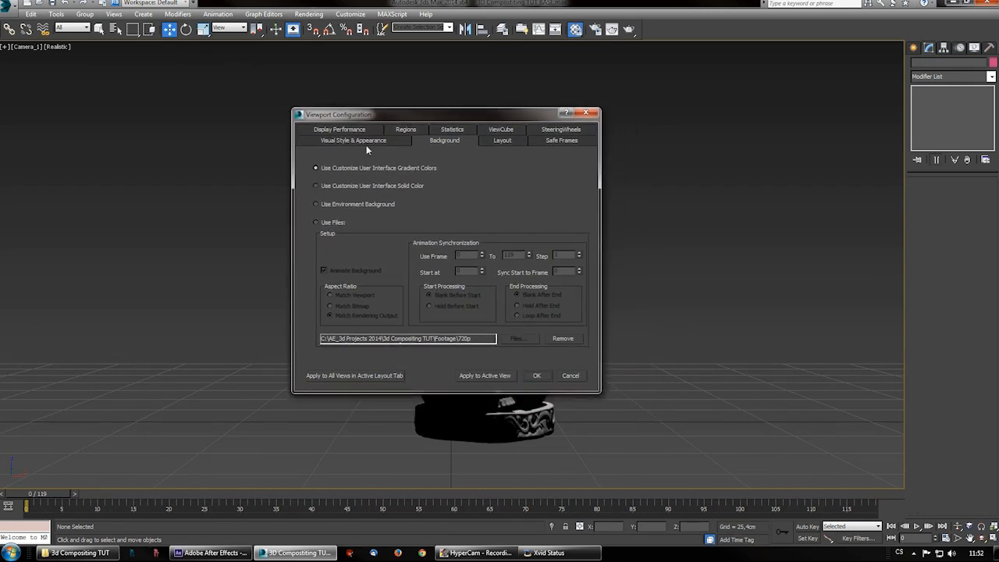
left_click(327, 221)
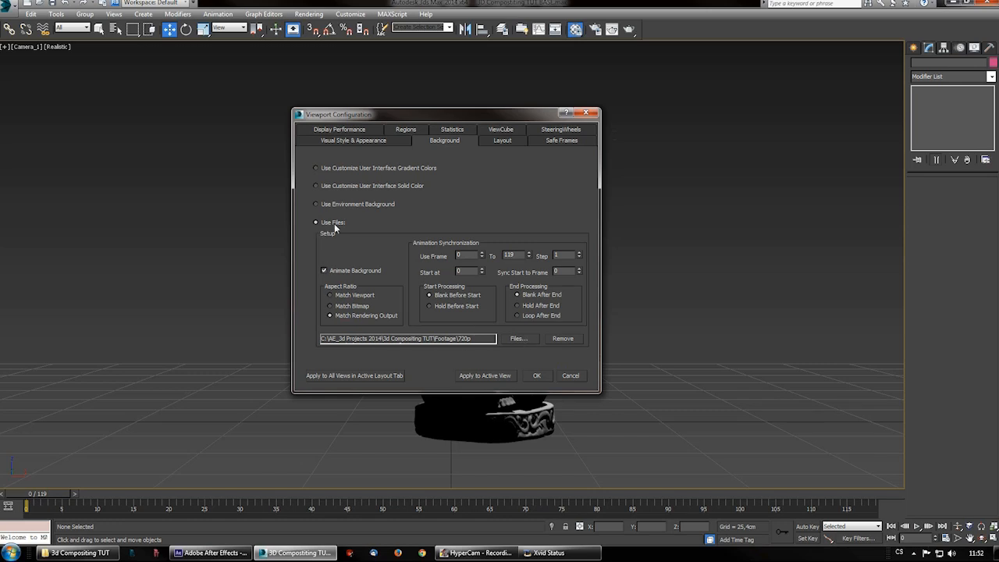
left_click(536, 373)
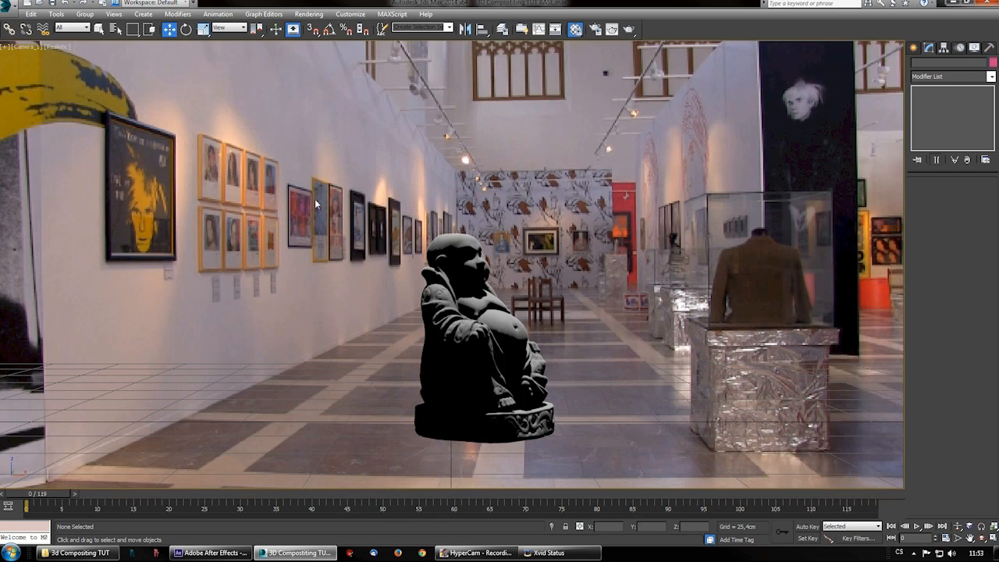
- Open 3dComp TUT MaxScript_1 in Notepad and delete the background lines from openBitMap through setBkgSyncFrame
left_click(78, 552)
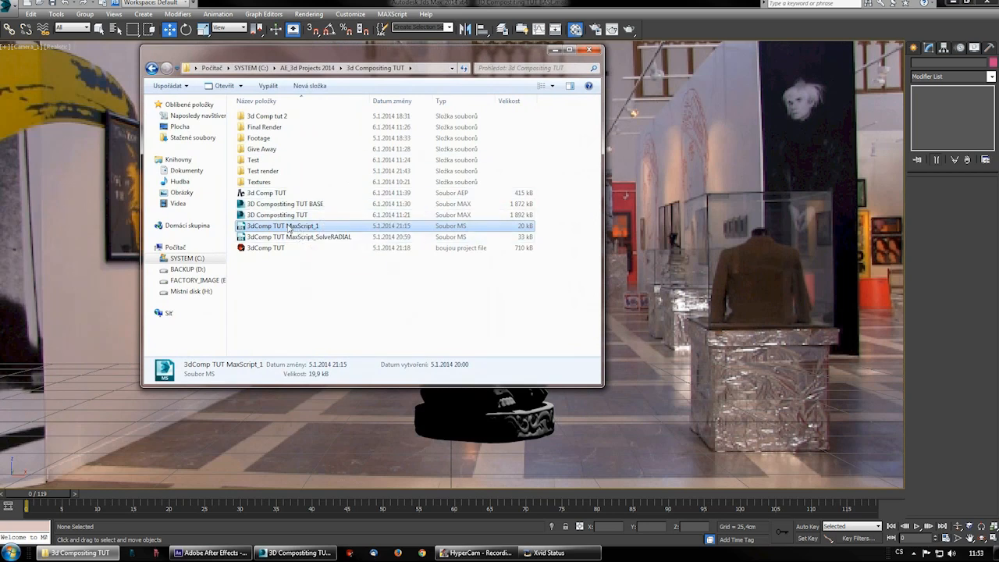
right_click(292, 226)
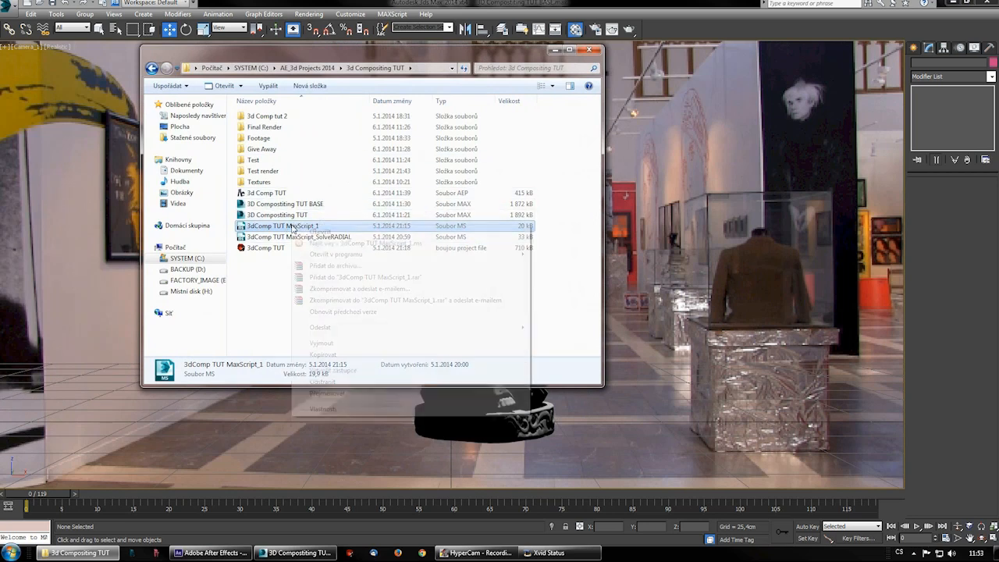
mouse_move(366, 261)
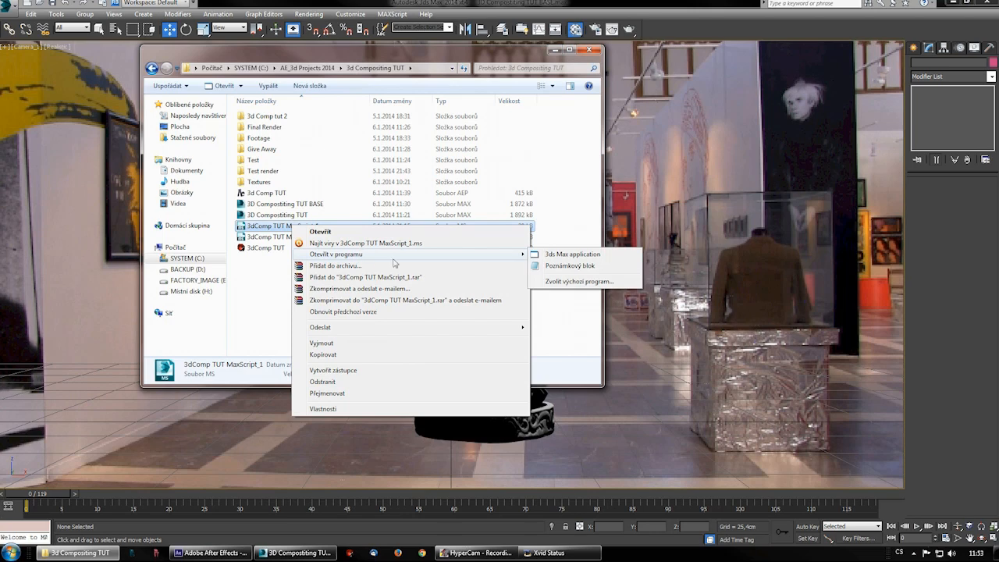
left_click(570, 266)
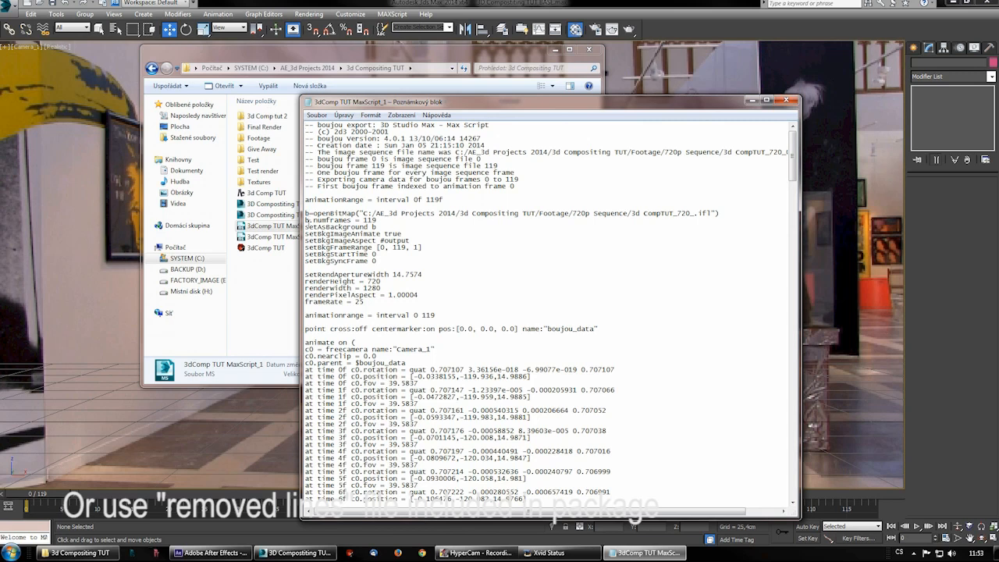
left_click_drag(306, 212, 380, 260)
key("Delete")
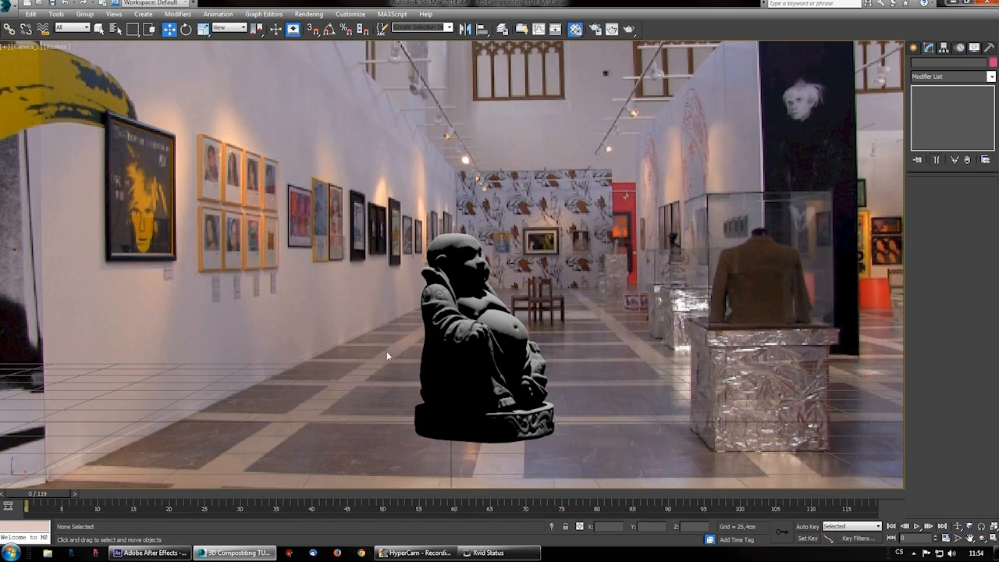
- Inspect the statue and the spotlight above it in a perspective view, and return the viewport to Camera_1
left_click(915, 48)
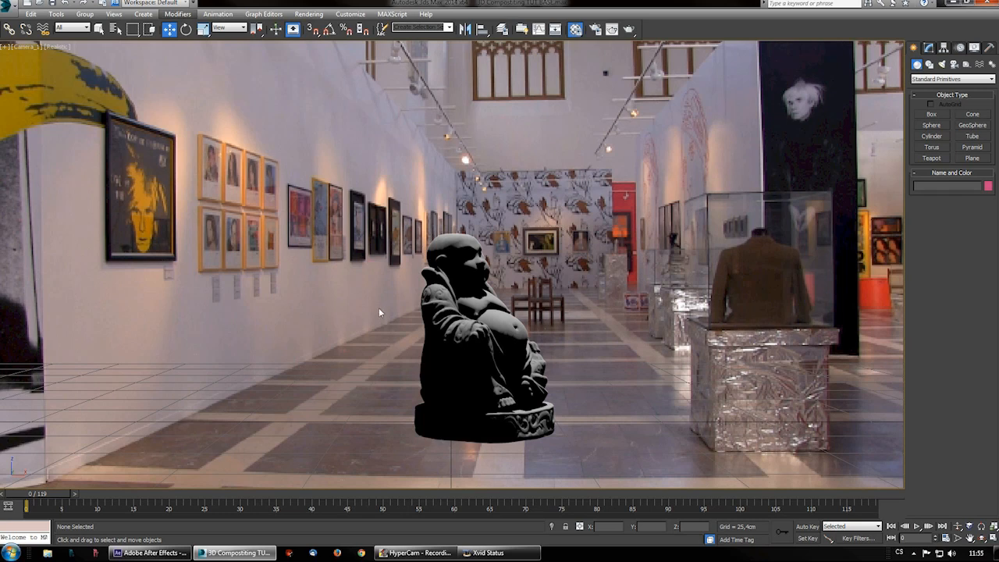
left_click(487, 346)
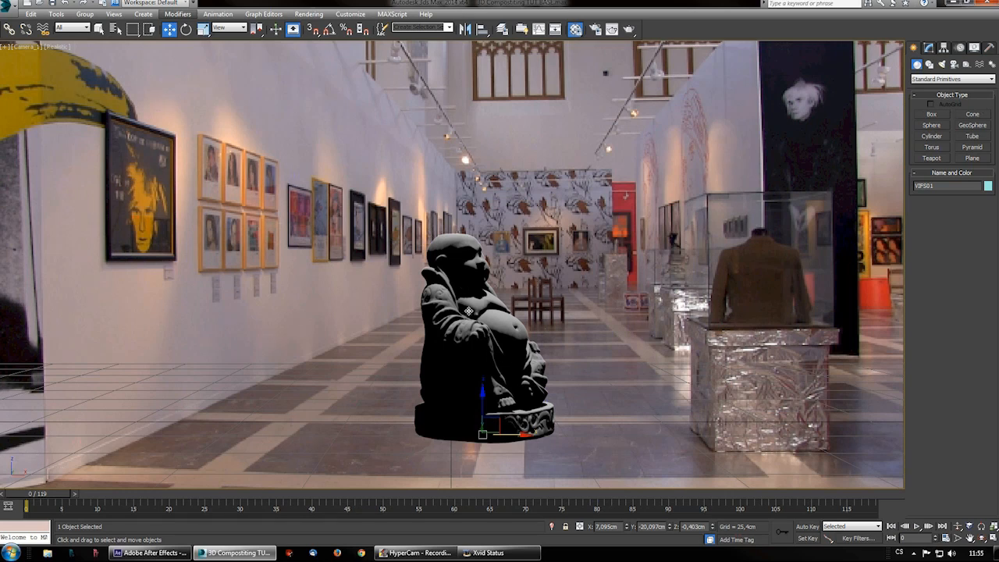
key("p")
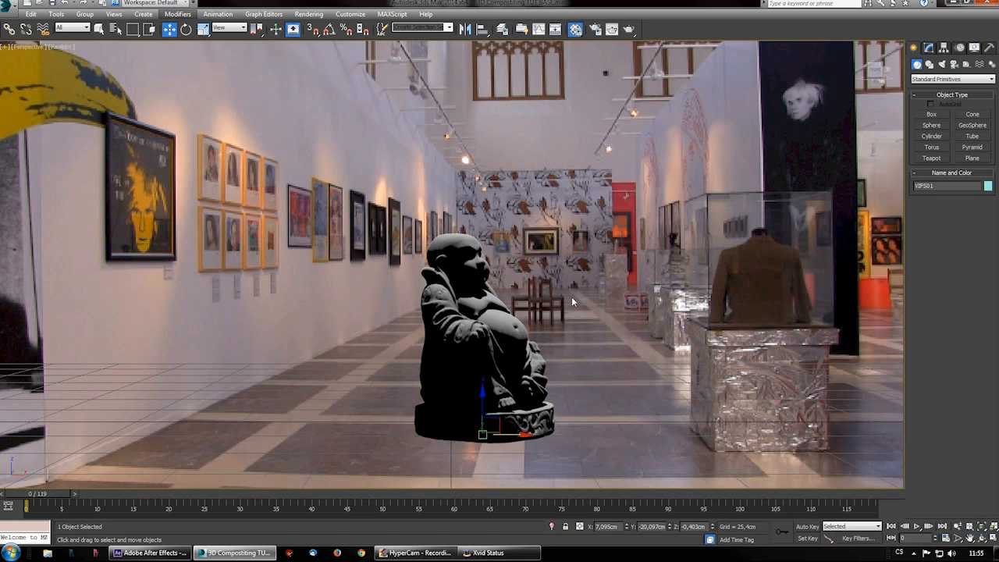
scroll(571, 301, "down", 6)
left_click(576, 129)
scroll(579, 284, "up", 3)
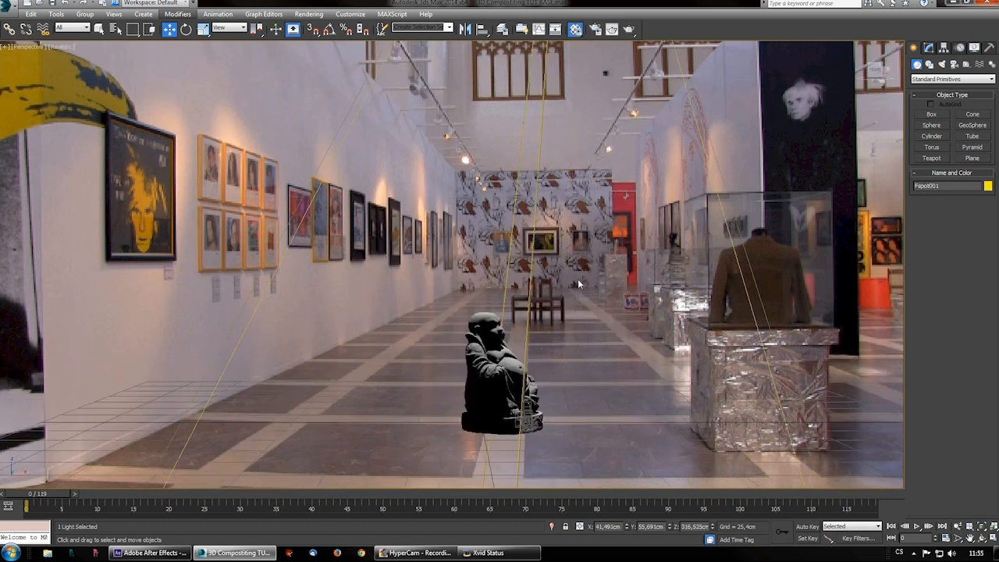
left_click(27, 47)
mouse_move(43, 59)
left_click(205, 58)
- In After Effects, add the TestBuddha sequence below Adjustment Layer 1 and hide the Buddha, reflection and shadow pass layers
left_click(150, 552)
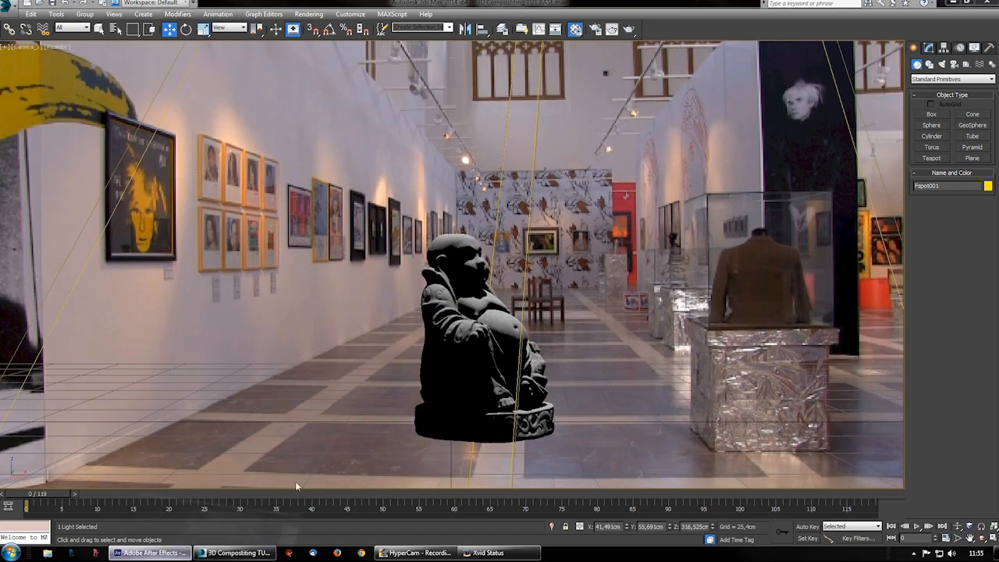
left_click(97, 397)
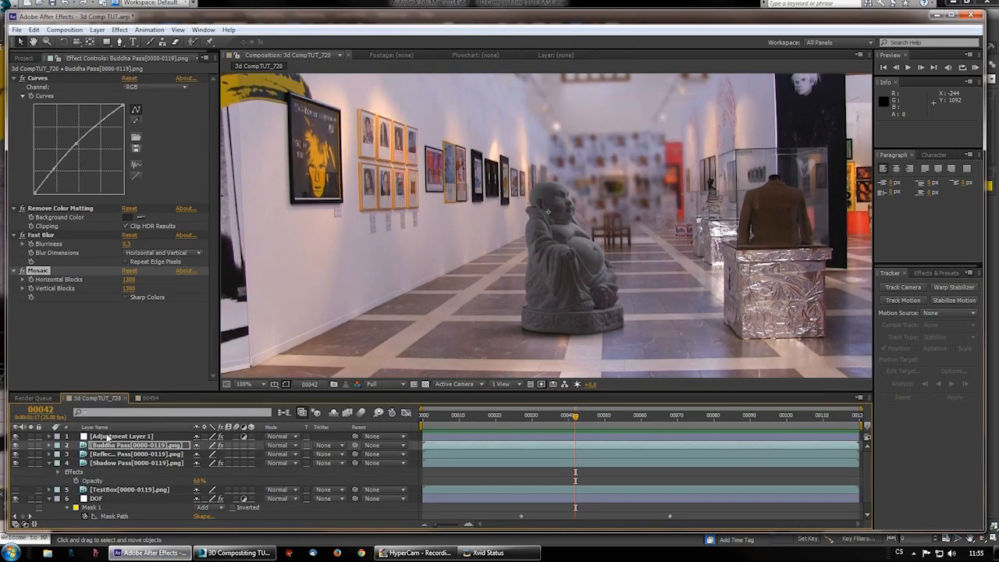
left_click(15, 461)
left_click(15, 462)
left_click(25, 58)
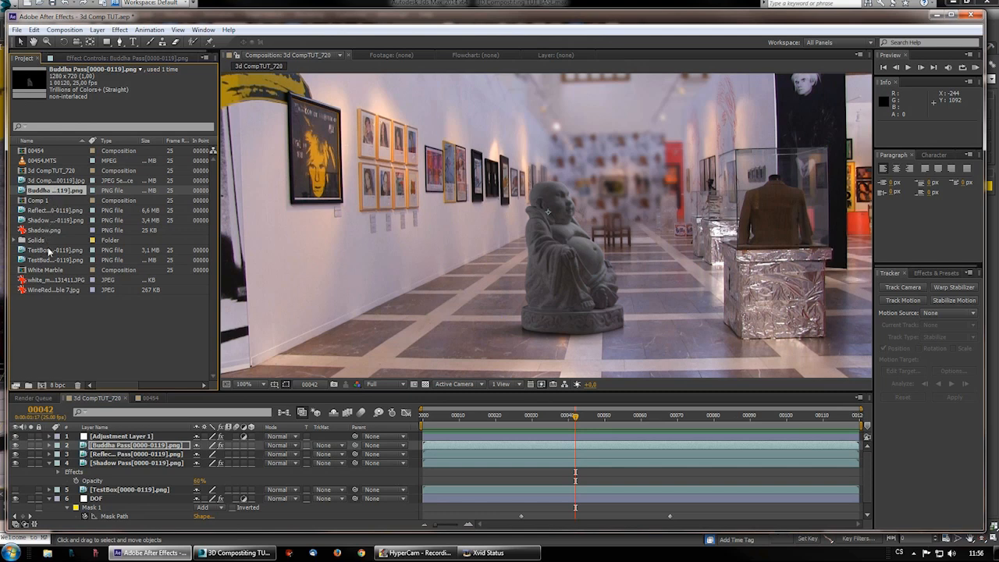
left_click_drag(40, 258, 105, 446)
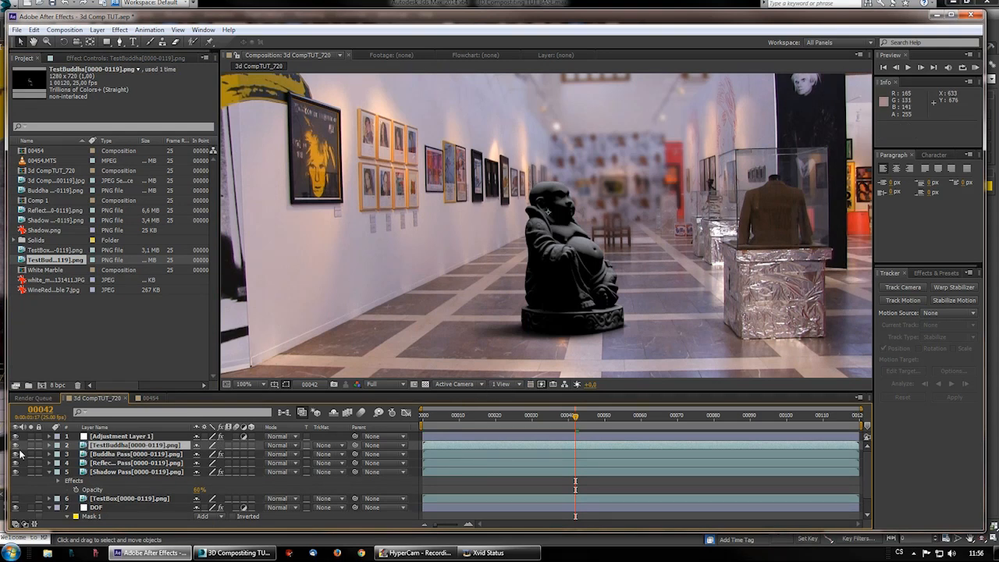
left_click_drag(19, 455, 18, 473)
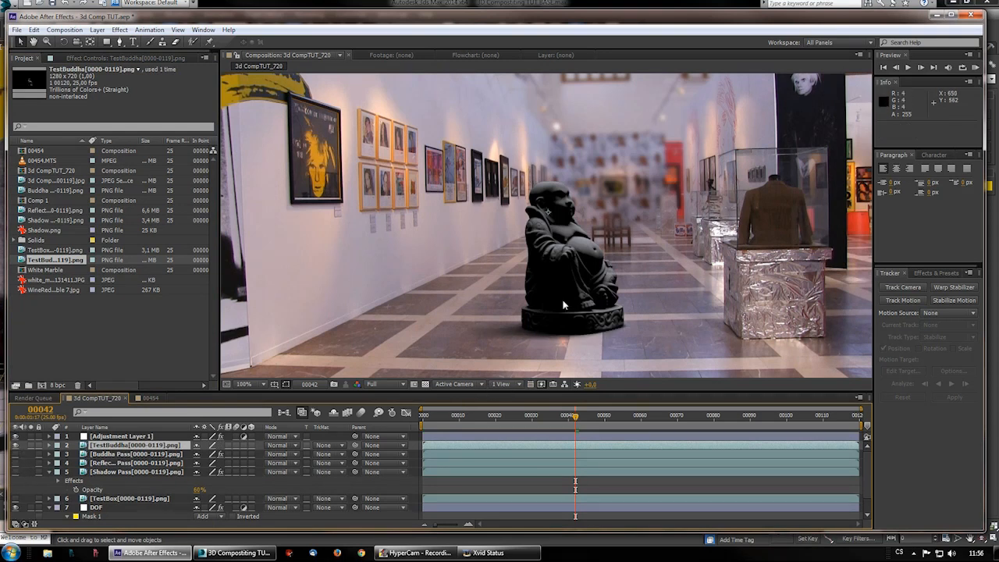
- Hide the DOF layer and scrub through the composition to check how the test Buddha follows the footage
left_click(477, 418)
left_click_drag(499, 422, 691, 422)
scroll(583, 333, "down", 1)
scroll(583, 333, "up", 1)
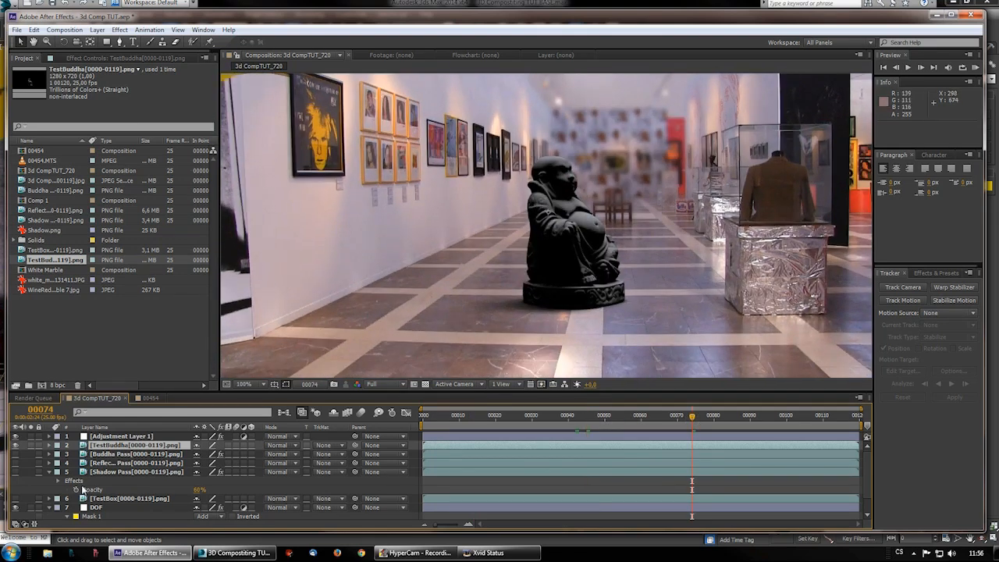
scroll(86, 487, "down", 1)
left_click(15, 487)
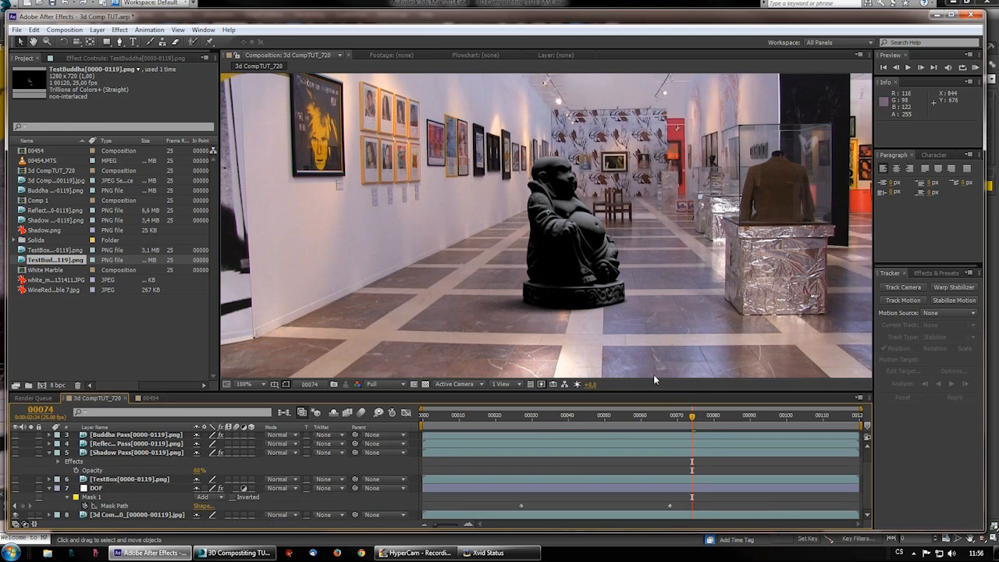
left_click_drag(679, 418, 488, 430)
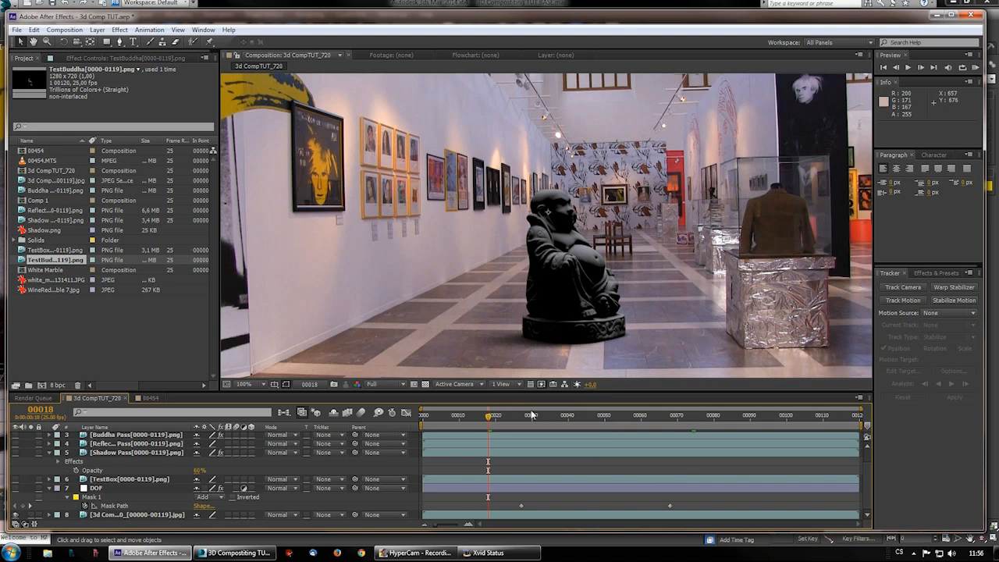
left_click_drag(541, 417, 613, 422)
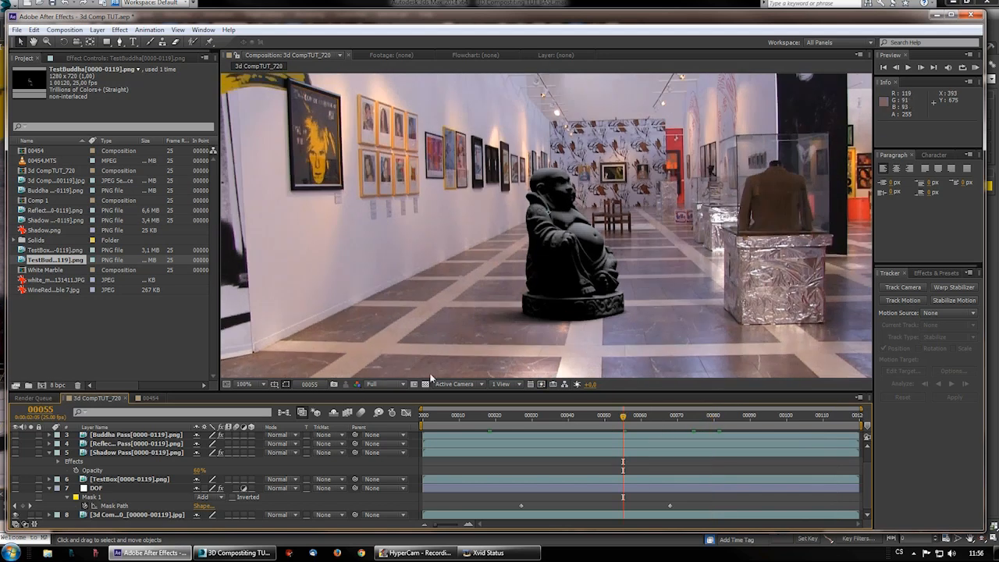
- Hide the TestBuddha layer, show the Buddha, reflection and shadow pass layers again, and go to frame 66
scroll(35, 459, "up", 2)
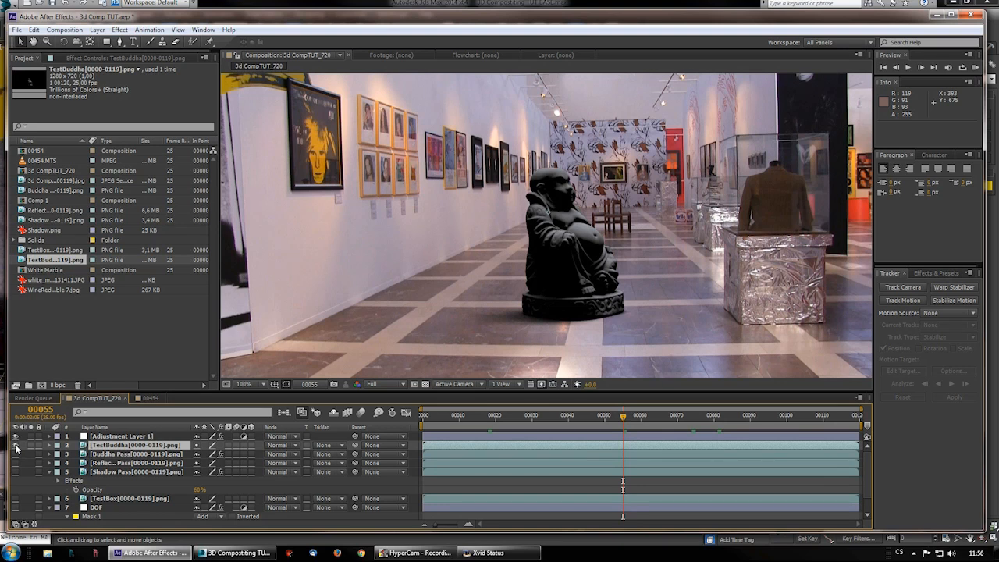
left_click(17, 445)
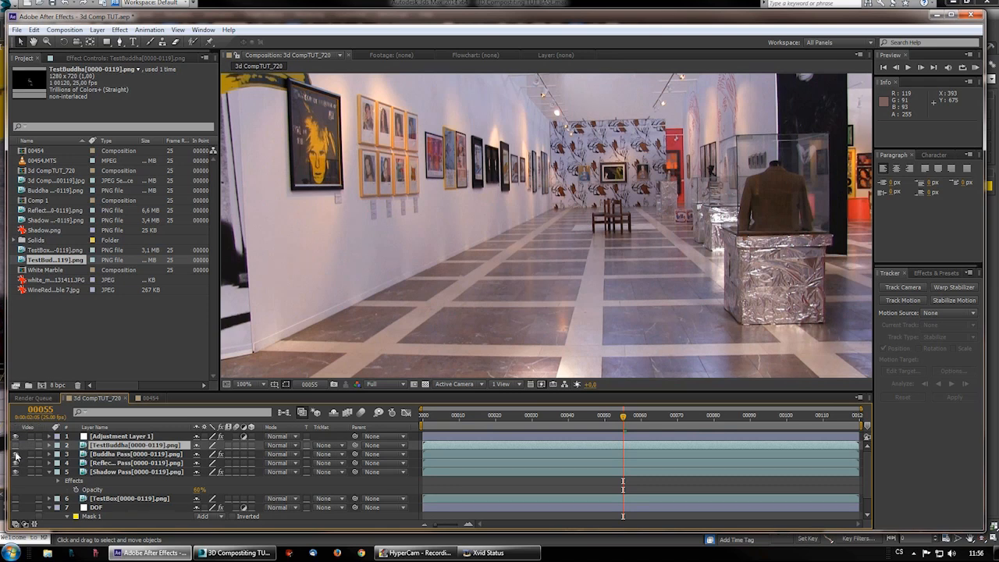
left_click(16, 446)
scroll(630, 295, "down", 2)
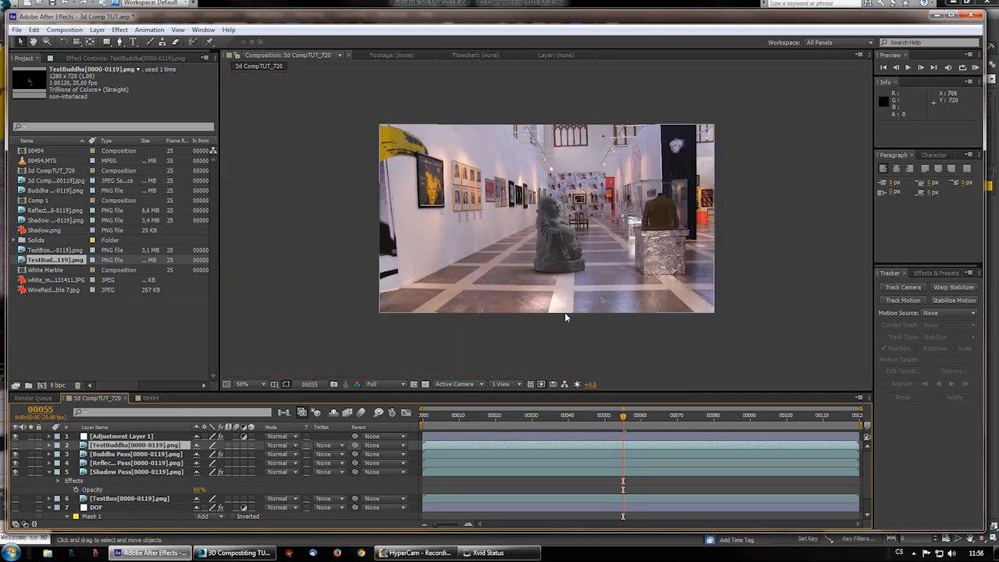
left_click_drag(569, 414, 663, 418)
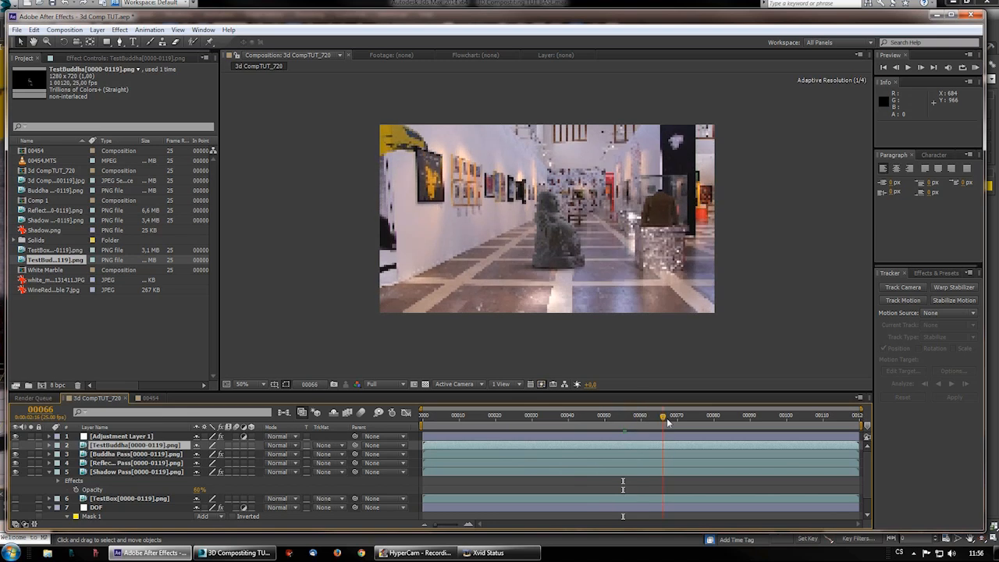
- Examine how the composited Buddha statue blends with the gallery footage, both up close and in the whole frame
scroll(550, 289, "up", 2)
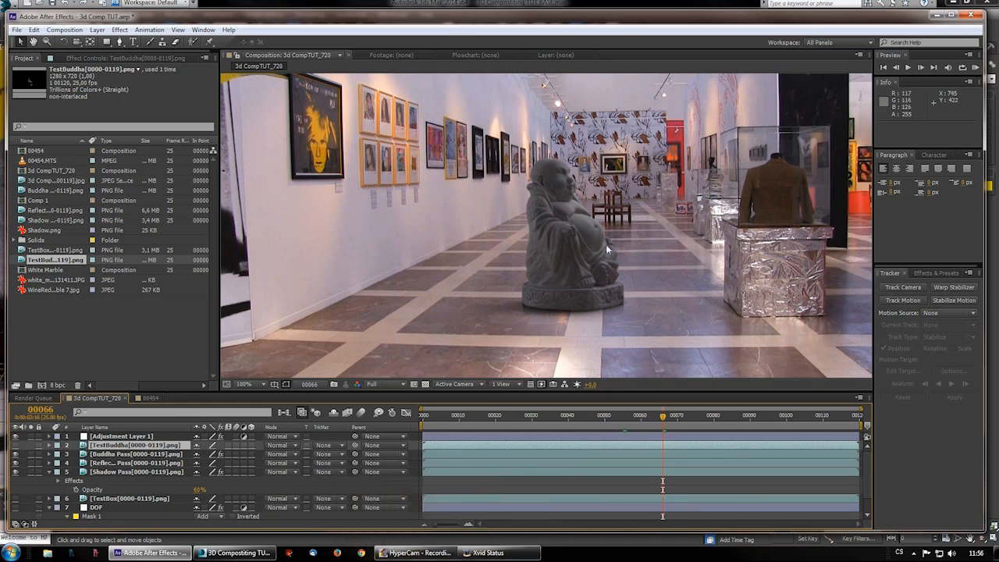
middle_click_drag(690, 160, 690, 201)
scroll(658, 224, "down", 1)
scroll(659, 229, "up", 1)
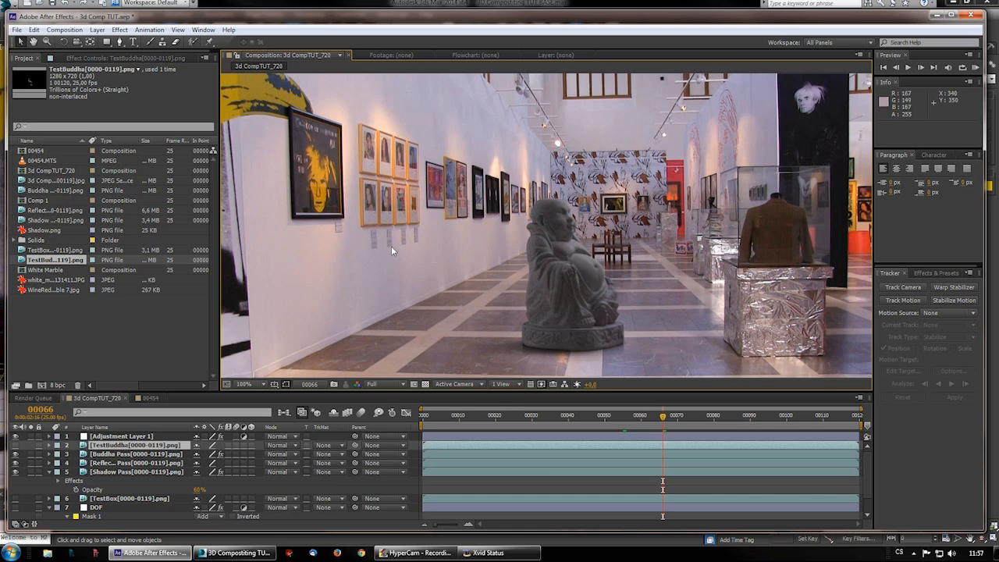
key("comma")
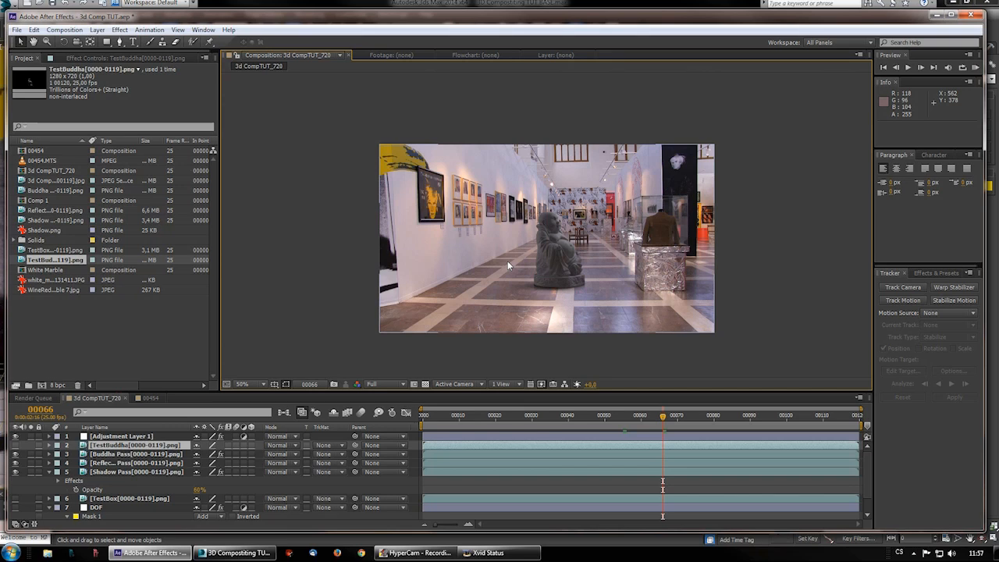
key("period")
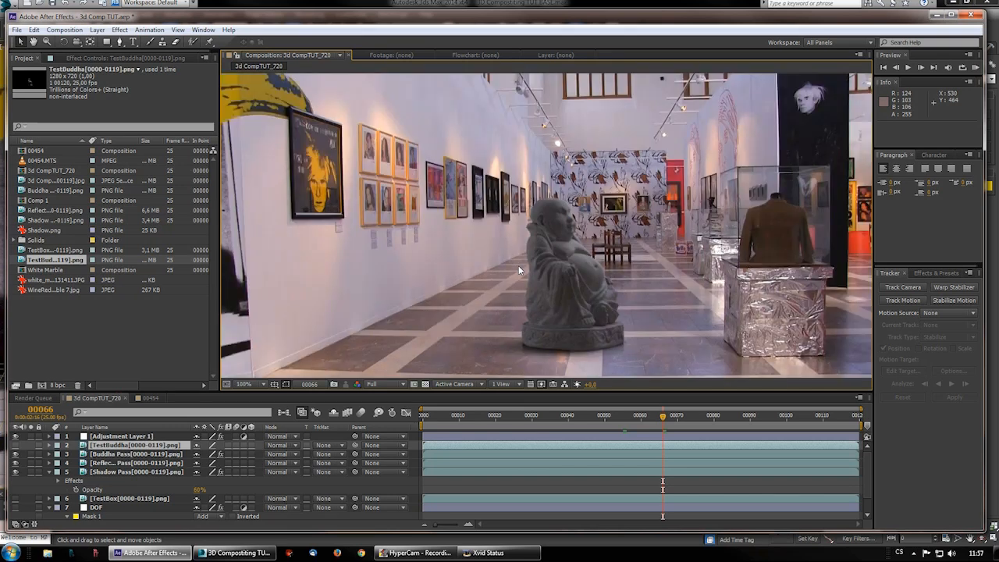
key("comma")
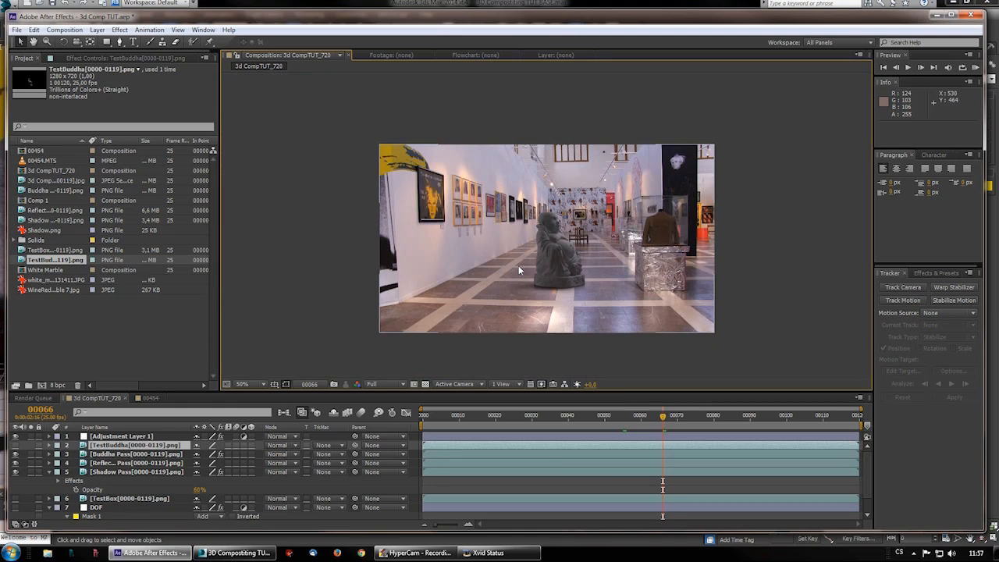
key("period")
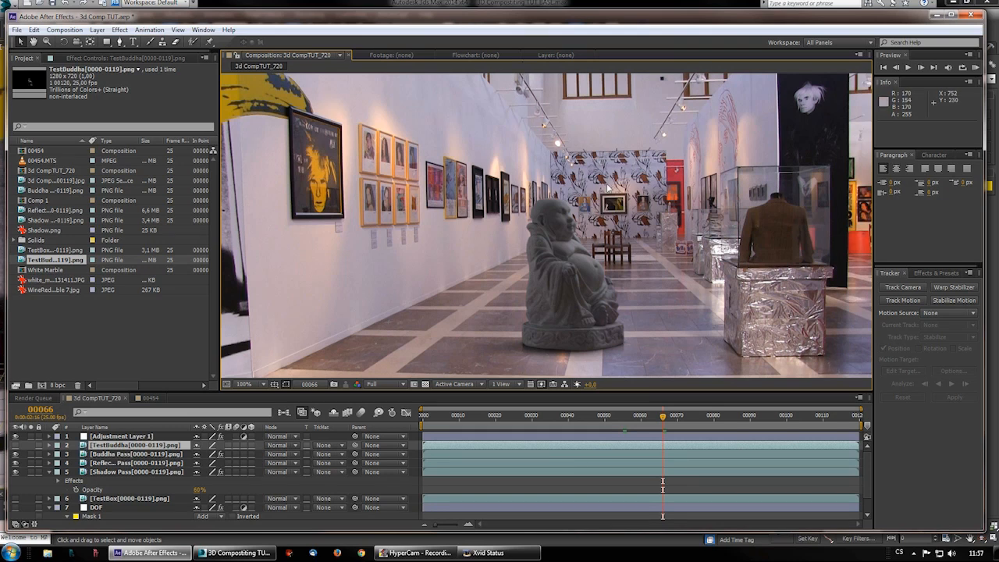
key("comma")
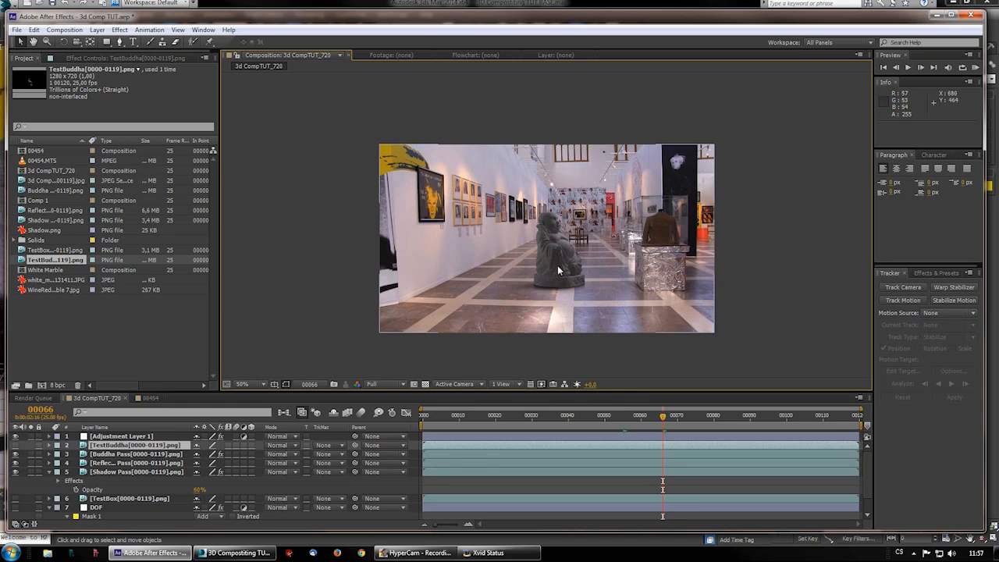
key("period")
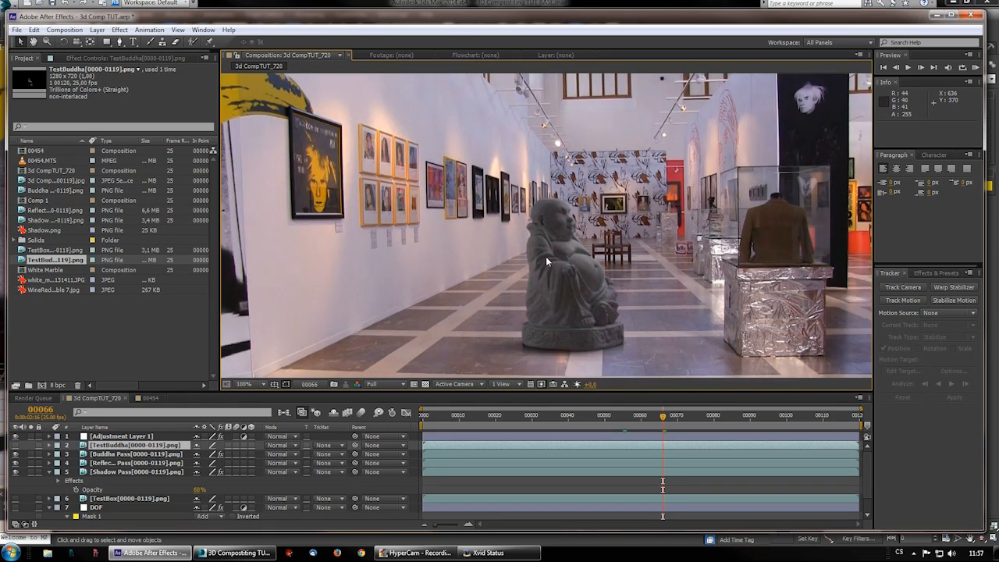
key("comma")
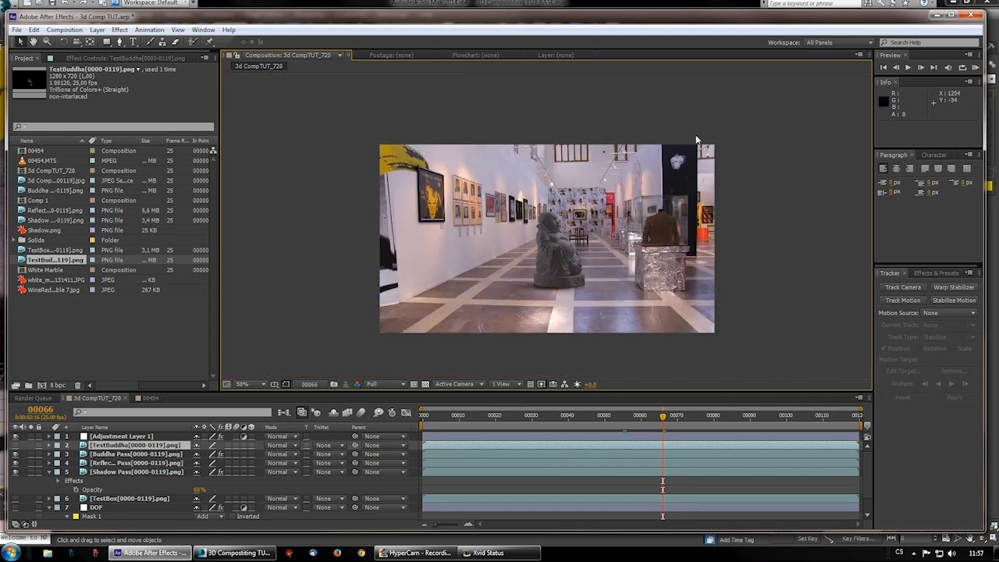
key("comma")
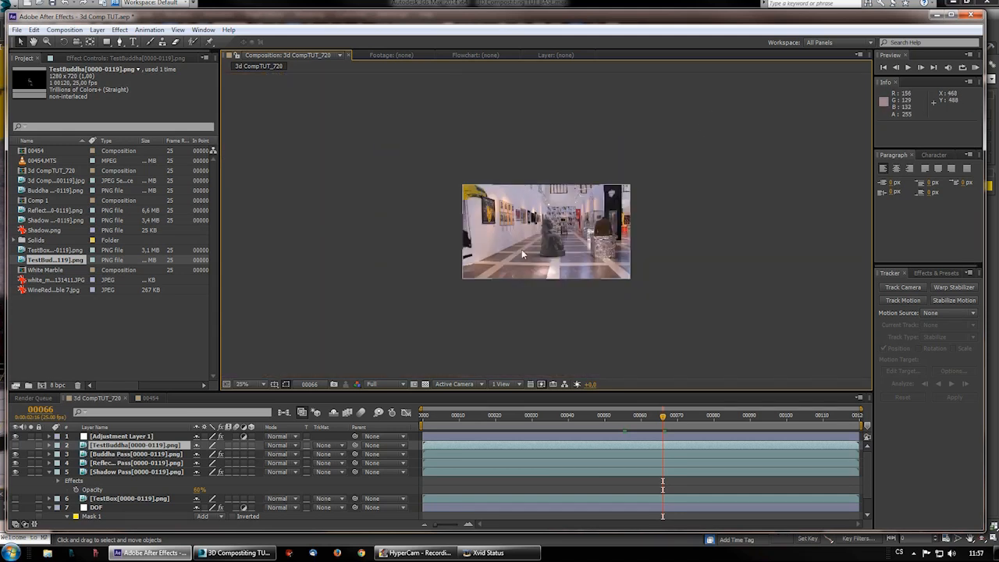
key("period")
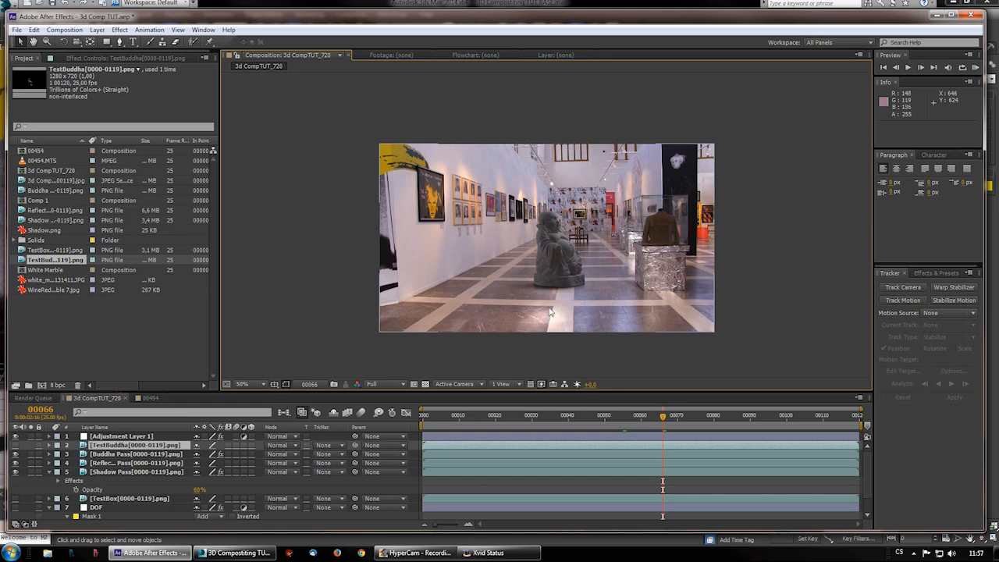
scroll(538, 295, "up", 1)
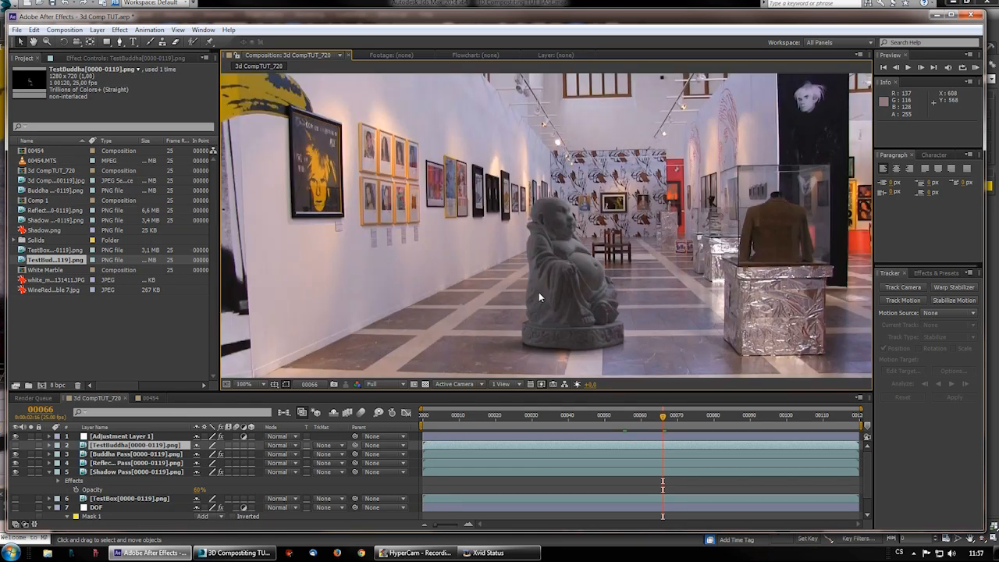
scroll(538, 295, "down", 1)
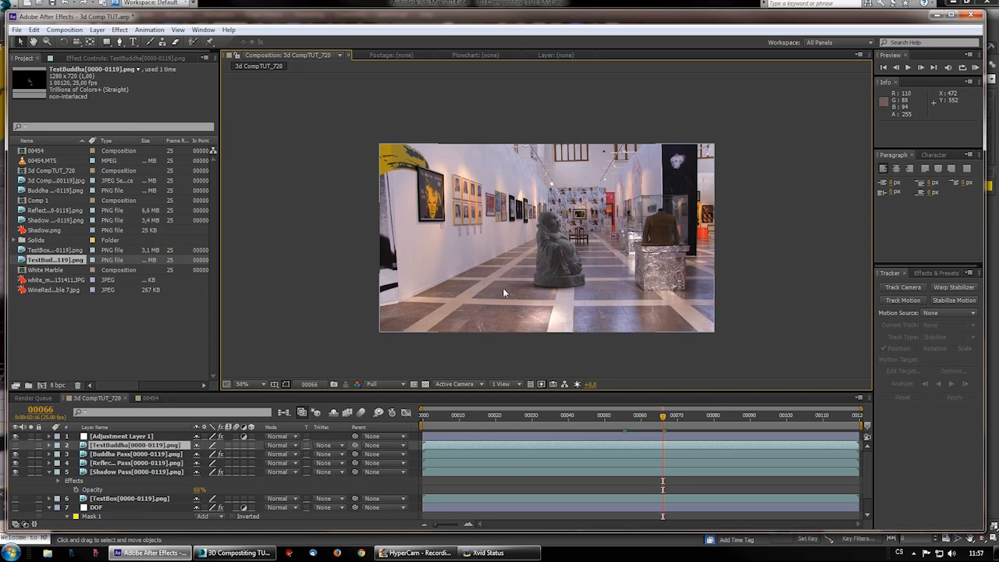
scroll(572, 305, "up", 2)
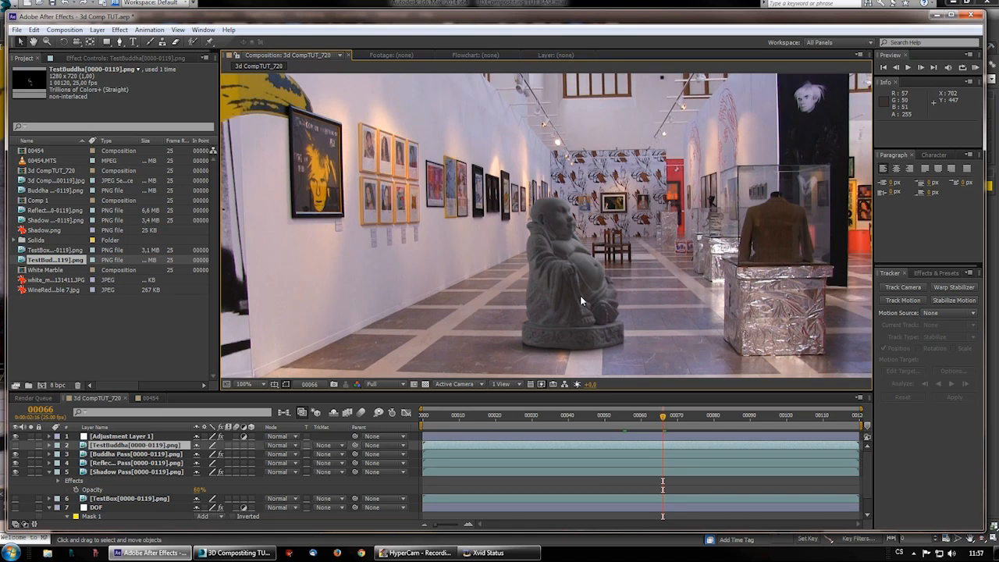
scroll(581, 292, "down", 2)
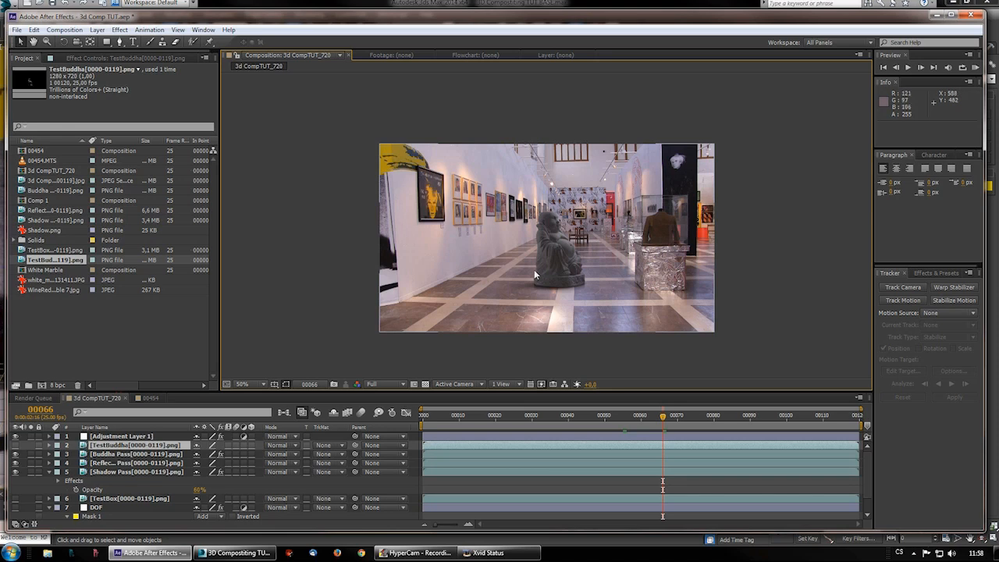
scroll(555, 290, "up", 1)
scroll(556, 290, "down", 1)
scroll(555, 290, "up", 1)
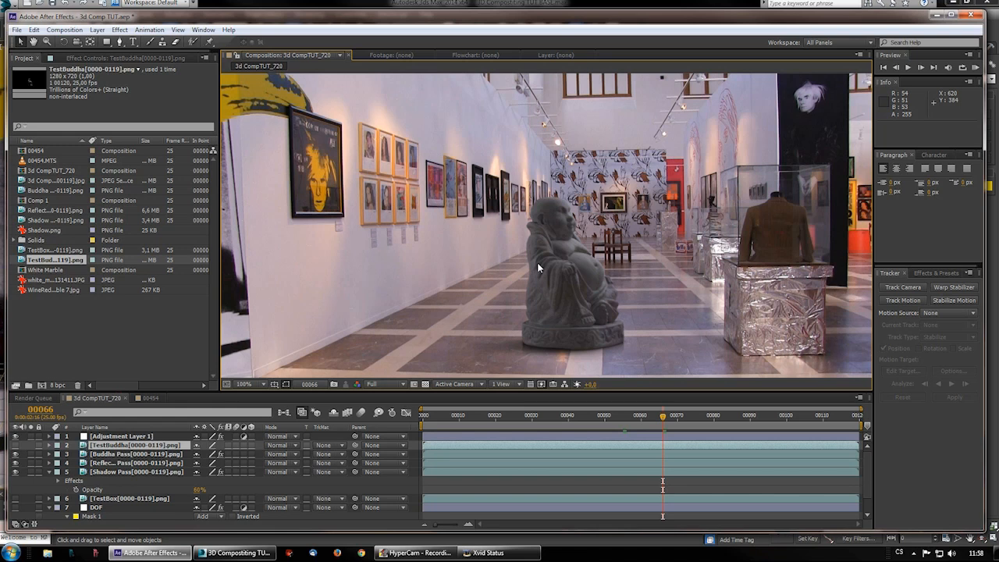
key("comma")
key("comma")
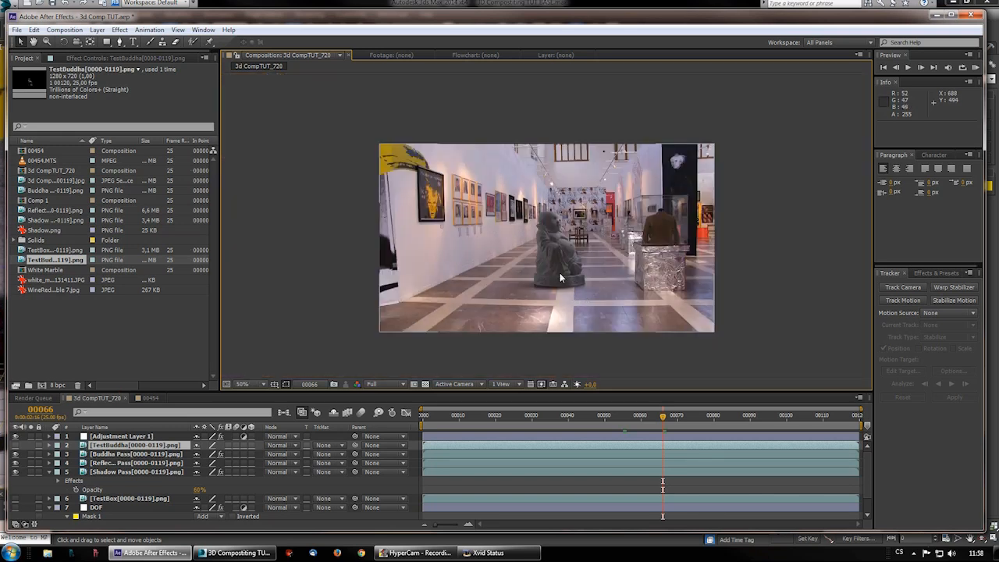
scroll(559, 277, "up", 2)
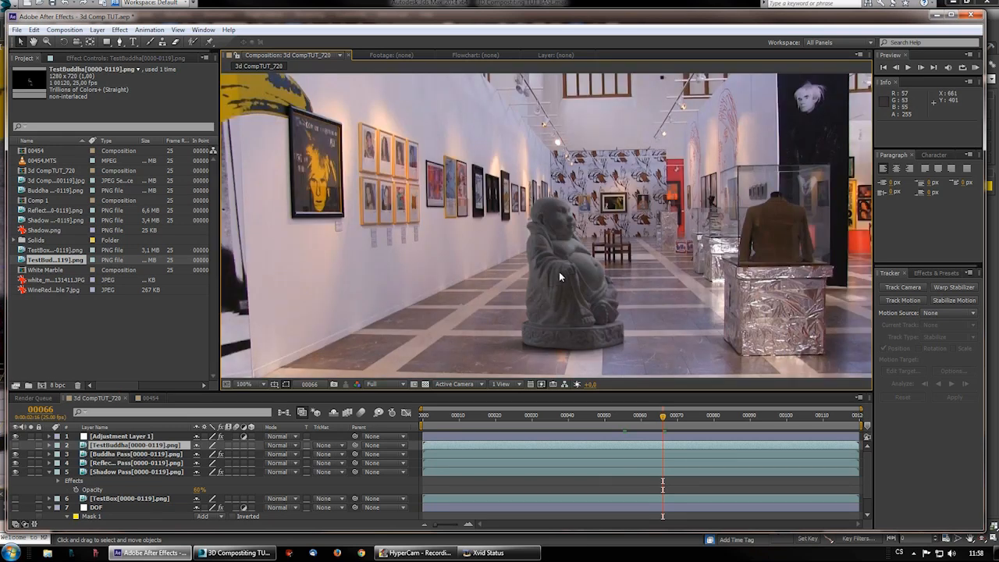
key("comma")
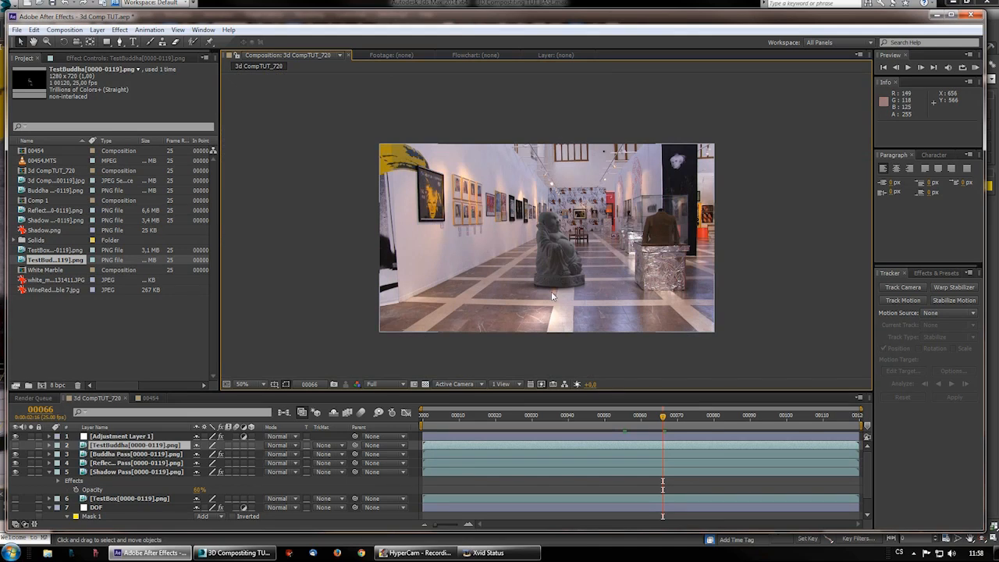
left_click(231, 556)
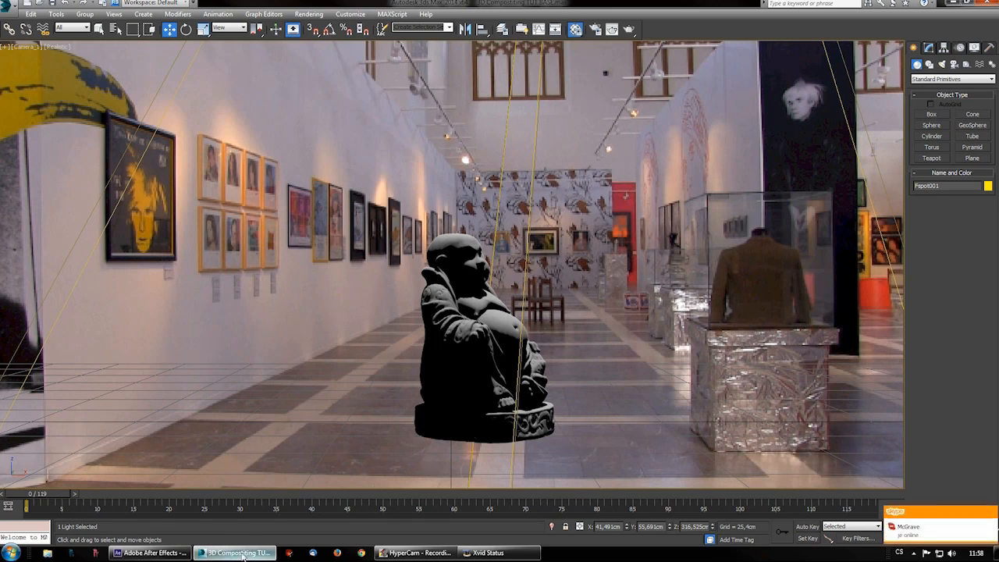
left_click(166, 553)
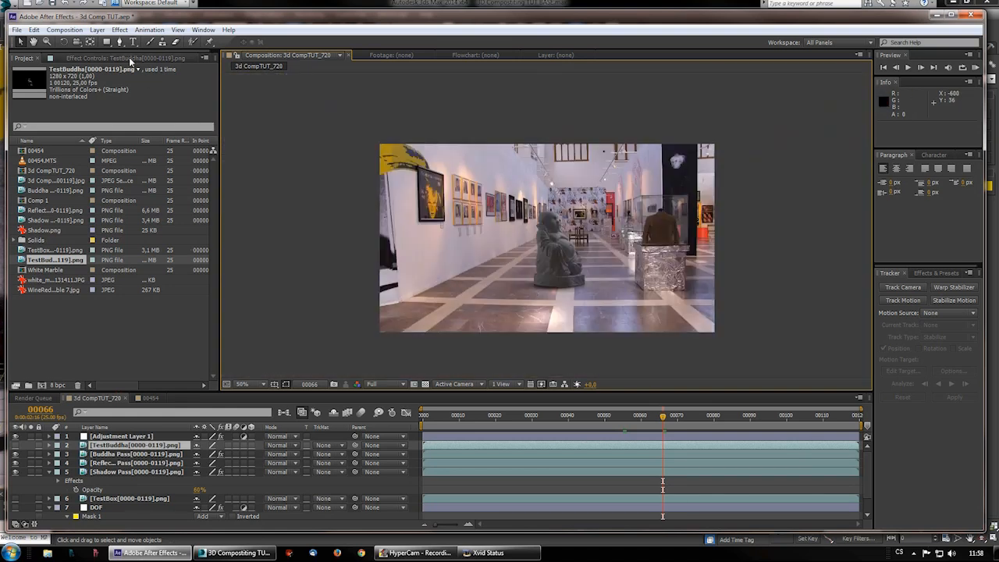
- Open the effects of the Buddha Pass layer and raise the upper part of its Curves graph to brighten the statue
left_click(122, 447)
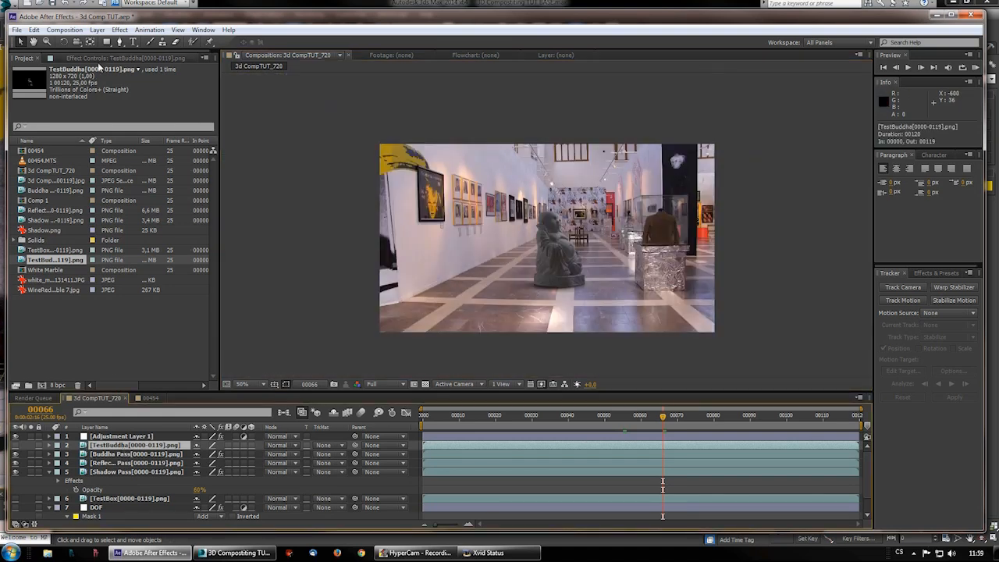
left_click(117, 454)
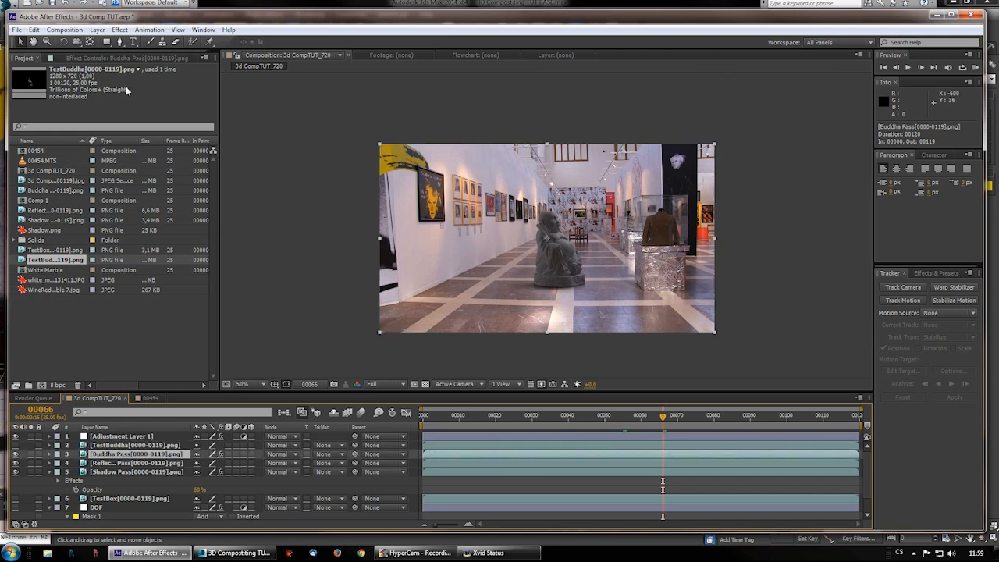
left_click_drag(77, 144, 76, 128)
scroll(446, 250, "up", 1)
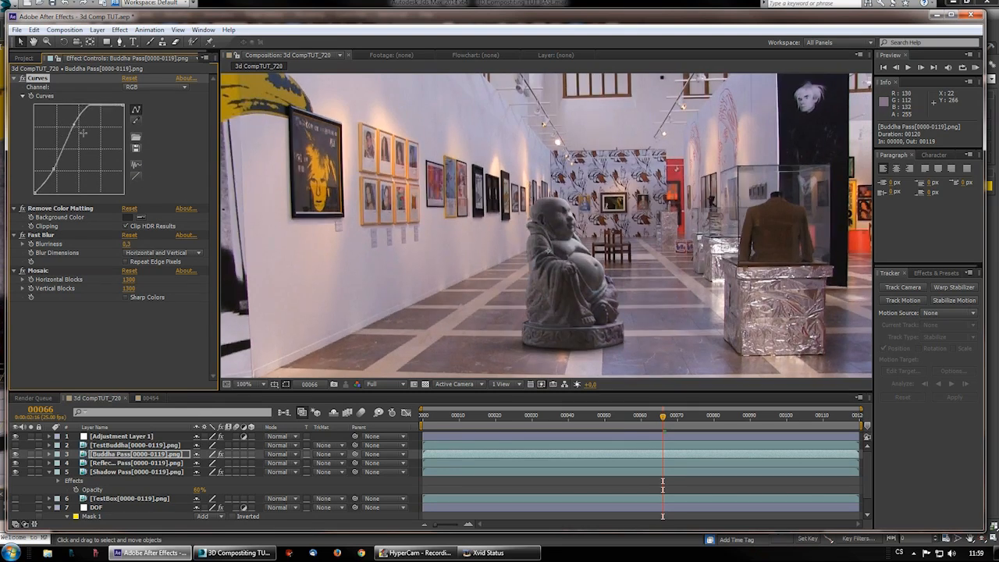
scroll(525, 324, "down", 1)
scroll(525, 324, "up", 1)
scroll(525, 323, "down", 1)
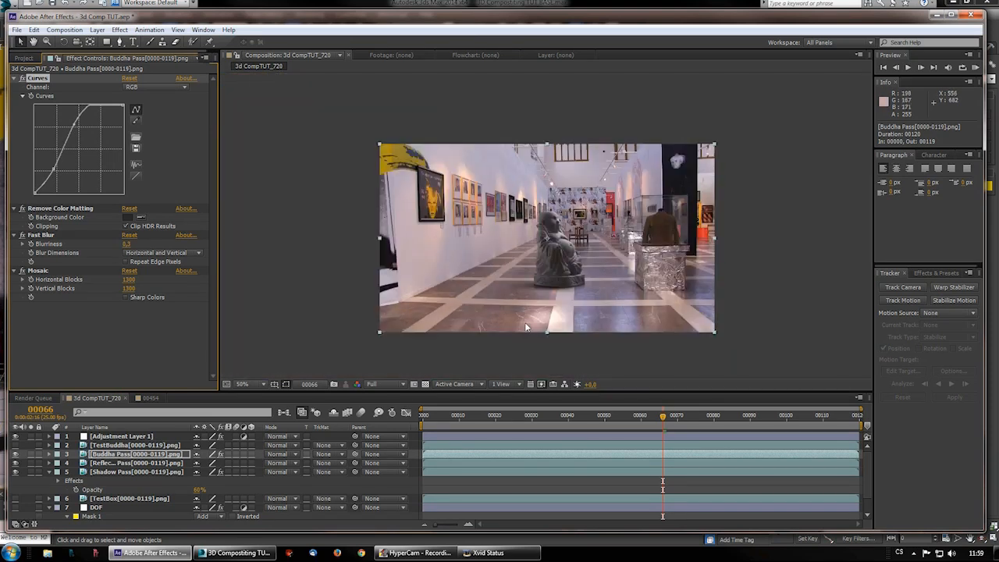
- Raise the lower point of the Buddha Pass curve slightly to lighten the statue's dark tones, checking it up close and in the whole frame
left_click_drag(53, 168, 54, 166)
scroll(563, 328, "up", 1)
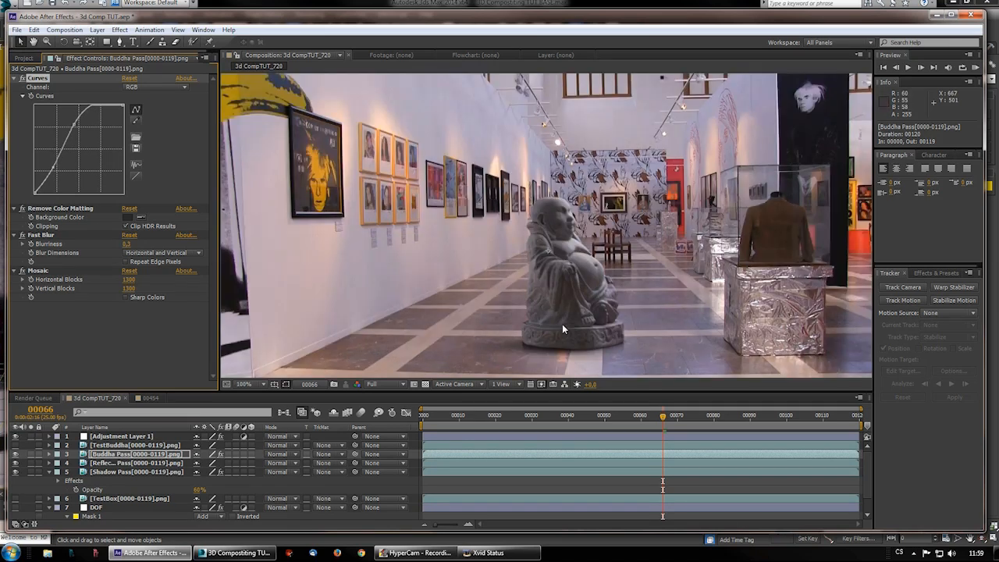
scroll(562, 324, "down", 1)
scroll(564, 320, "up", 1)
scroll(564, 315, "down", 1)
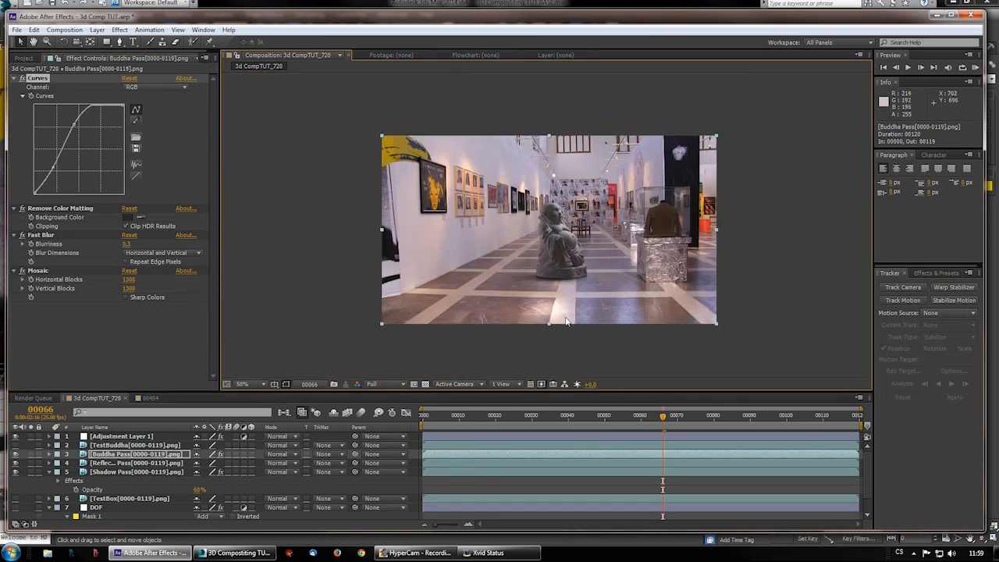
- Scrub through the composition and examine the brightened Buddha up close and in the whole frame around frames 57, 54 and 2
left_click(459, 419)
left_click_drag(448, 425, 631, 419)
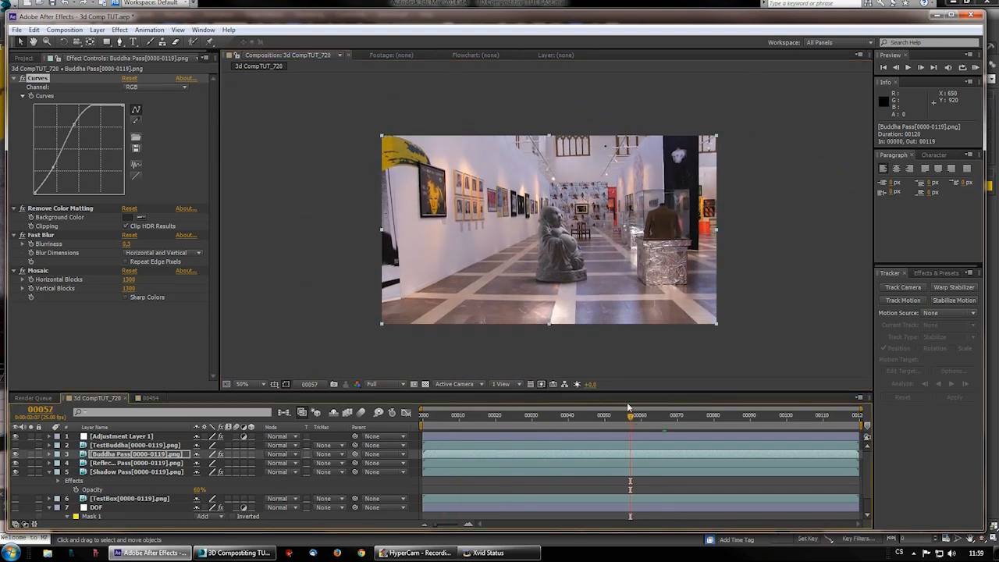
scroll(544, 313, "up", 1)
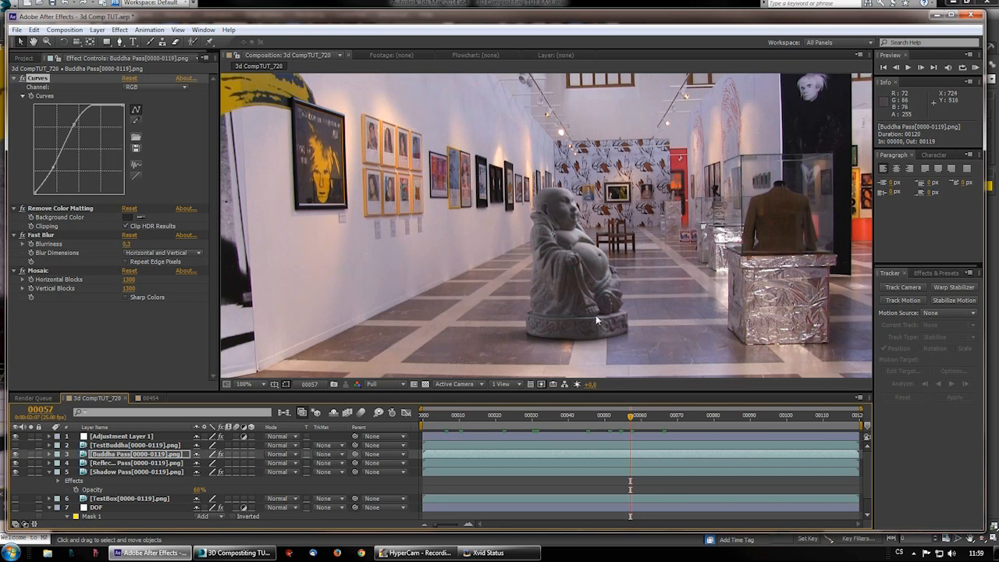
key("comma")
key("period")
mouse_move(629, 427)
left_mouse_down()
mouse_move(762, 429)
mouse_move(618, 430)
left_mouse_up()
key("comma")
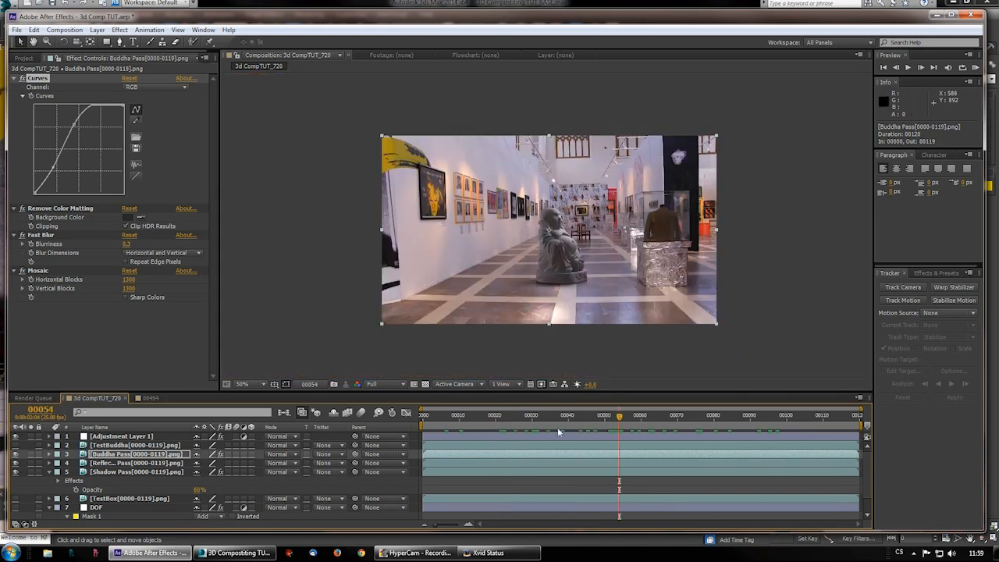
left_click_drag(587, 409, 429, 424)
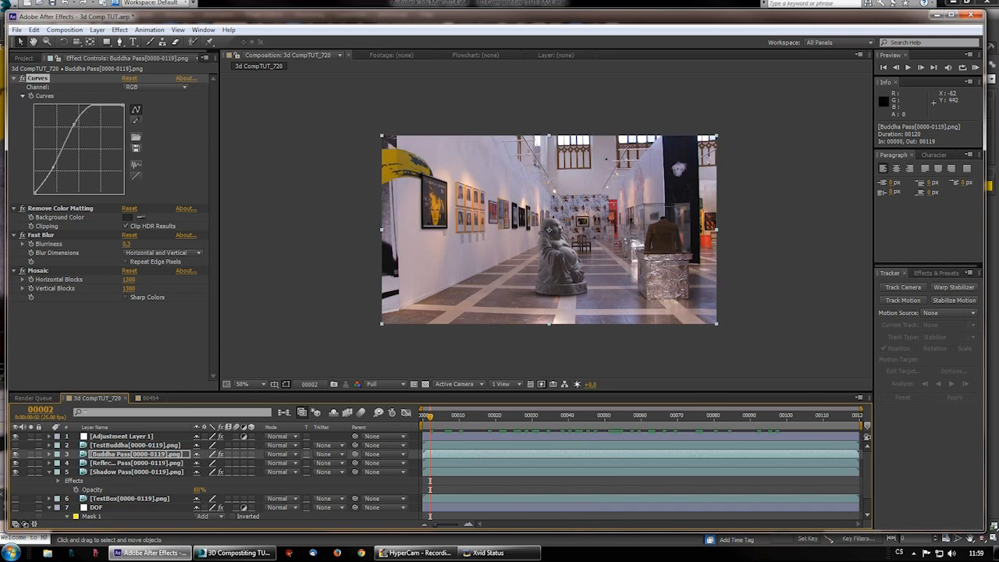
scroll(467, 255, "up", 1)
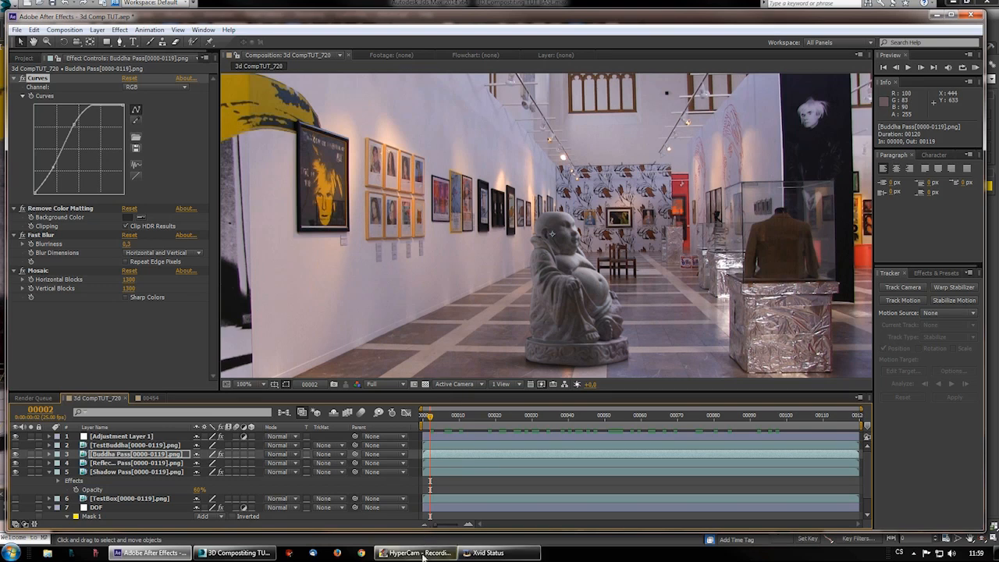
- Switch to 3ds Max, create a large ground plane across the gallery floor beneath the Buddha, and shift it slightly along X
left_click(238, 552)
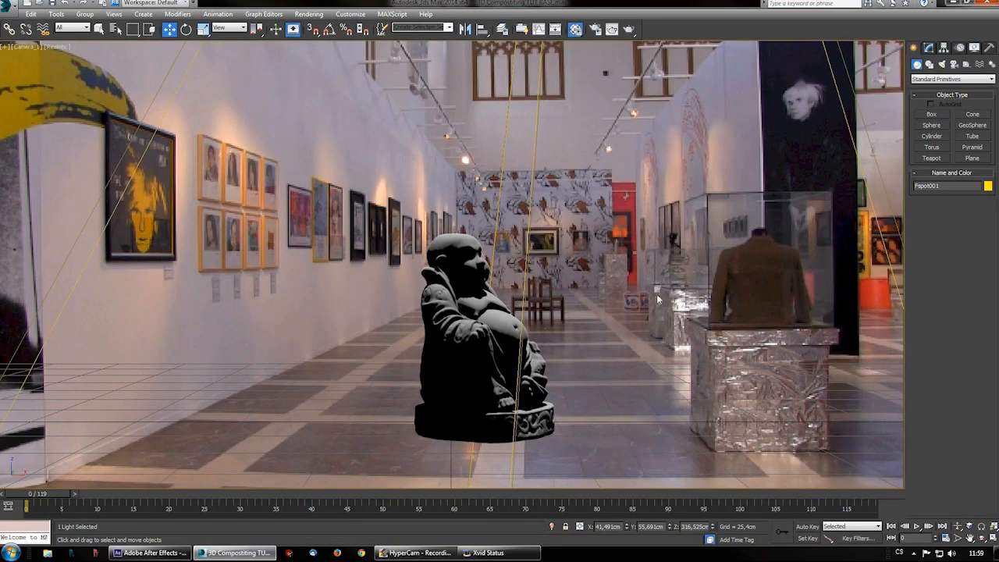
left_click(972, 158)
left_click_drag(405, 303, 898, 485)
key("w")
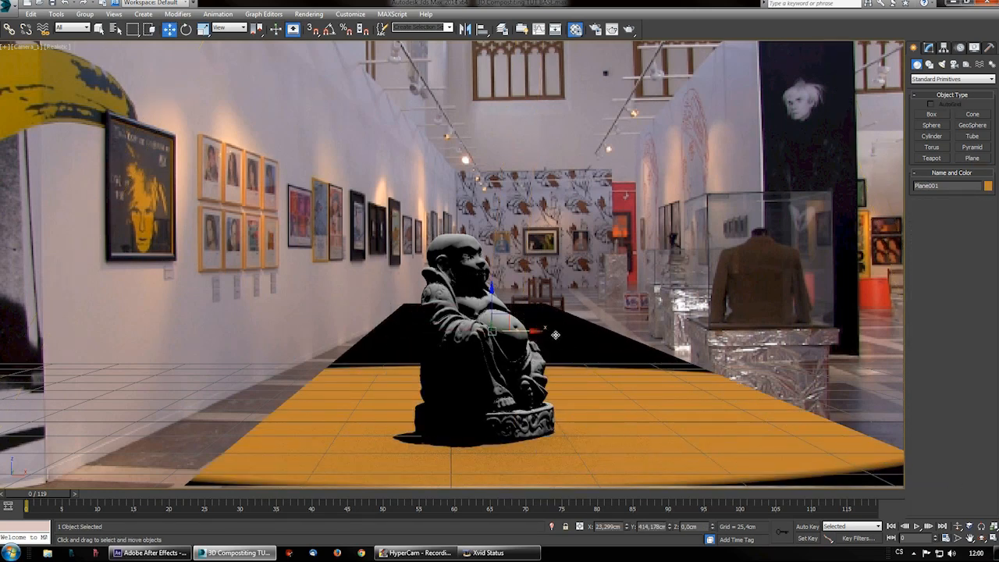
mouse_move(544, 329)
left_mouse_down()
mouse_move(559, 326)
mouse_move(546, 328)
left_mouse_up()
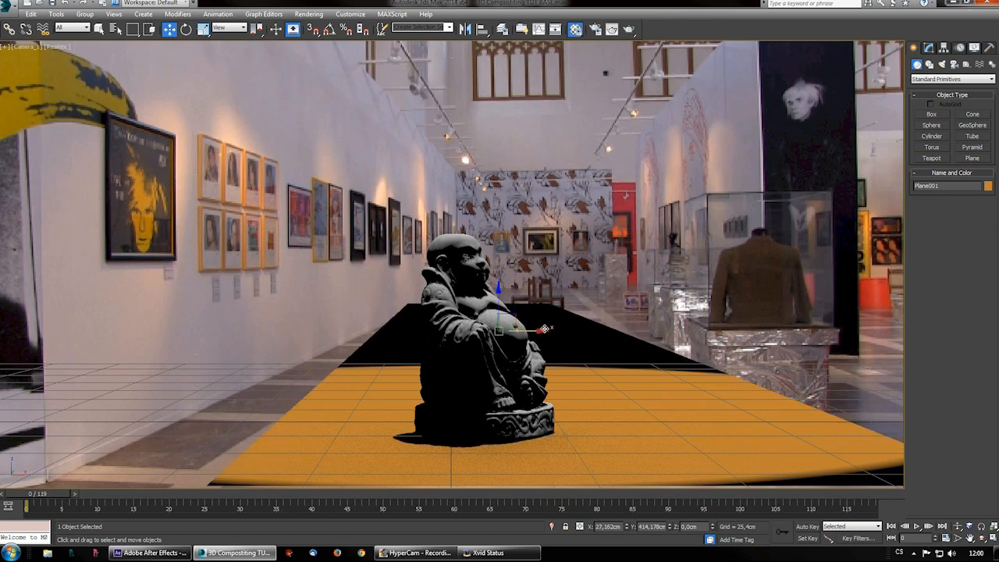
- Resize the ground plane to about 1468 cm long and 213.5 cm wide, and move it further along X over the floor
left_click(930, 47)
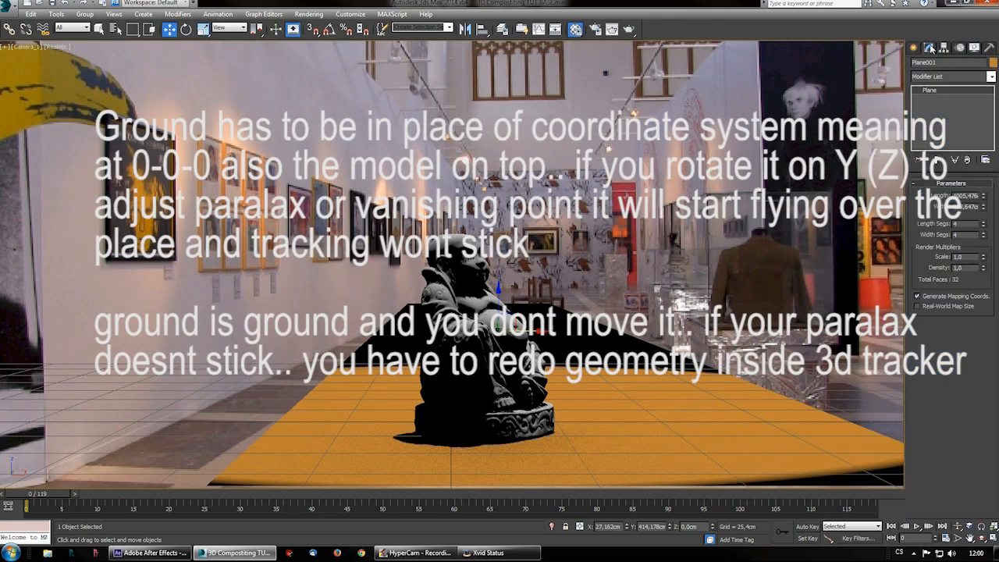
left_click_drag(980, 198, 978, 176)
mouse_move(537, 332)
left_mouse_down()
mouse_move(741, 343)
mouse_move(548, 332)
left_mouse_up()
- Rotate the ground plane slightly to line it up with the gallery floor, and return to the Move tool
right_click(568, 348)
left_click(589, 362)
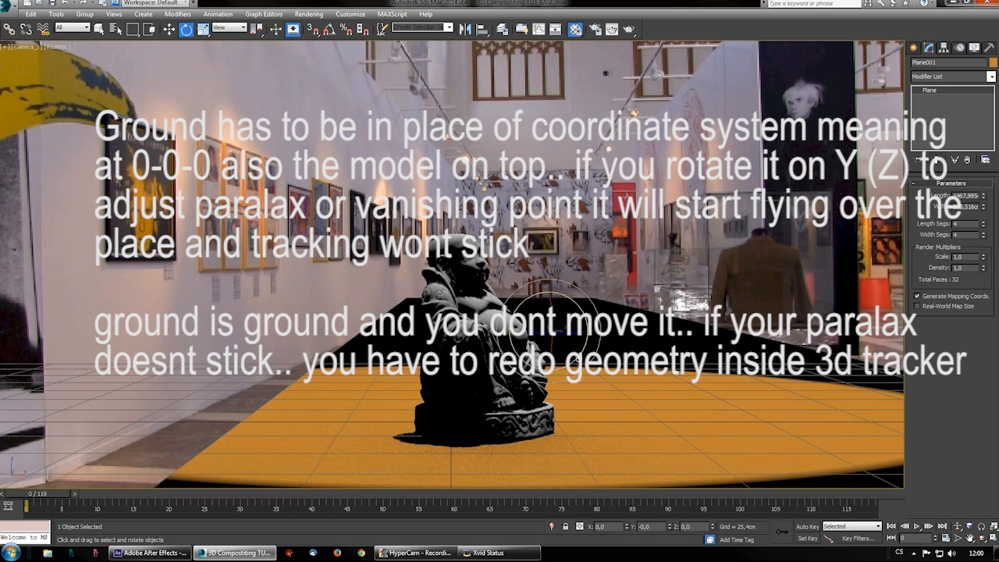
left_click_drag(570, 332, 571, 332)
right_click(570, 333)
left_click(582, 341)
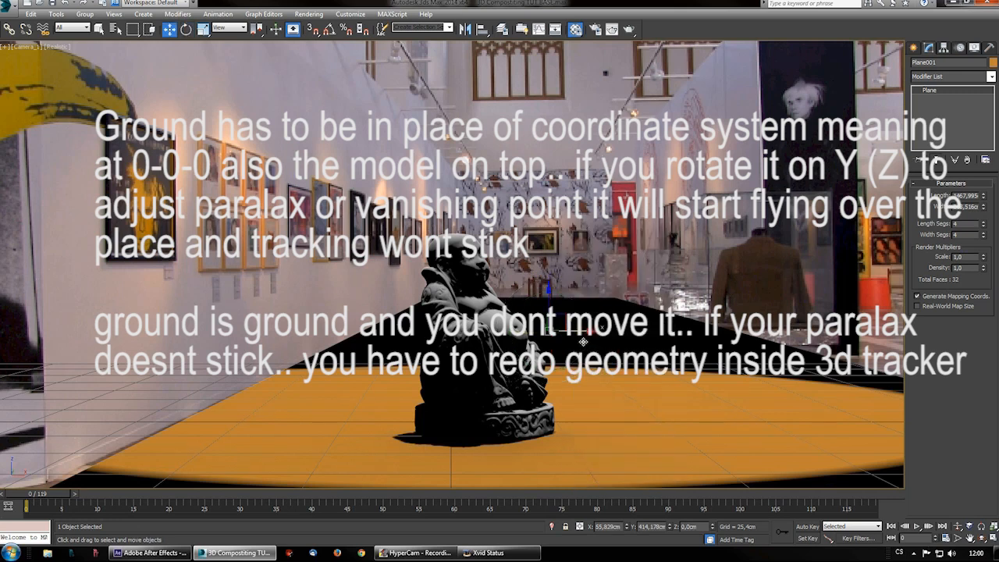
- Assign NVIDIA mental ray as the production renderer in the render setup
key("m")
key("m")
left_click(598, 29)
left_click_drag(436, 234, 442, 423)
left_click(395, 490)
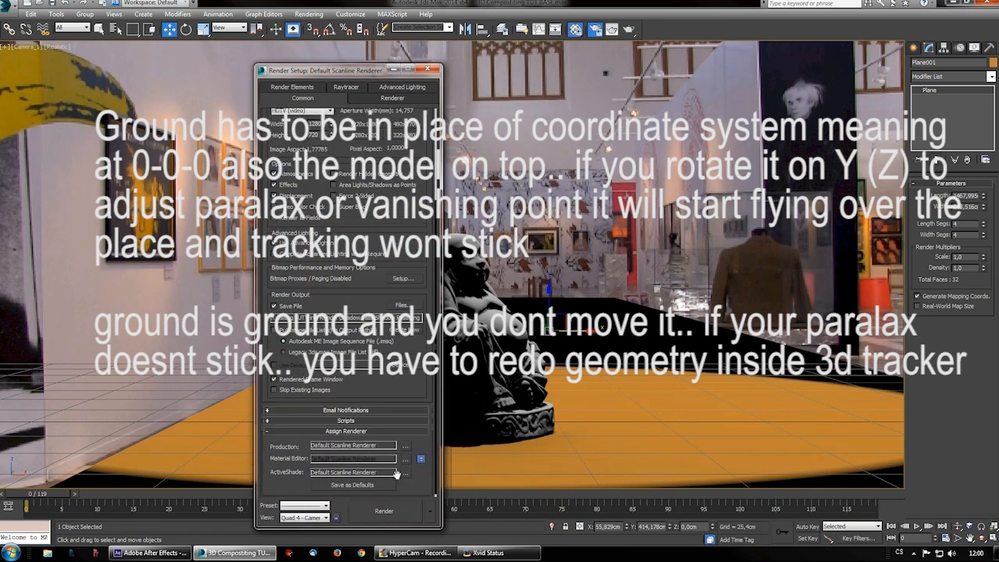
left_click(404, 447)
left_click(318, 239)
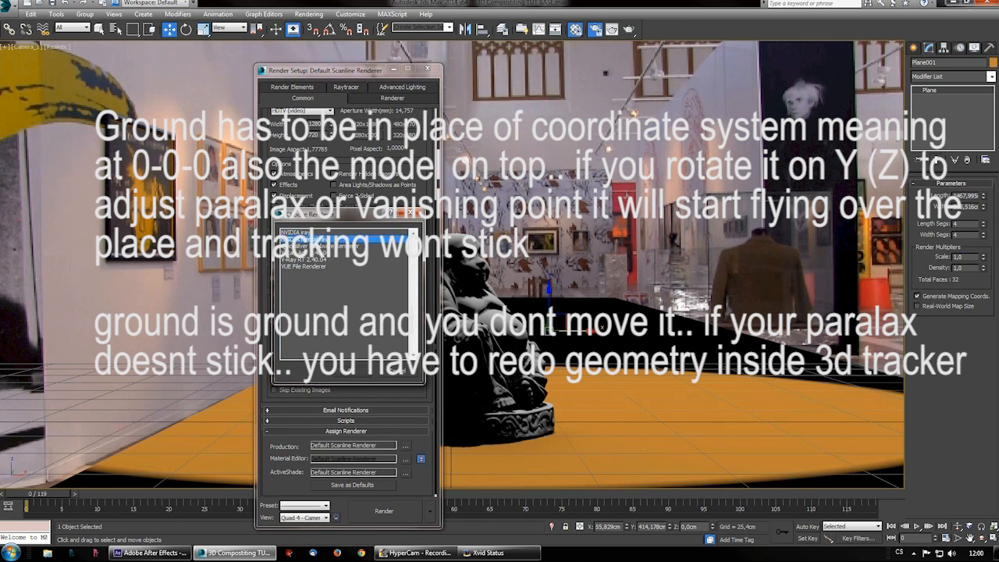
left_click(349, 375)
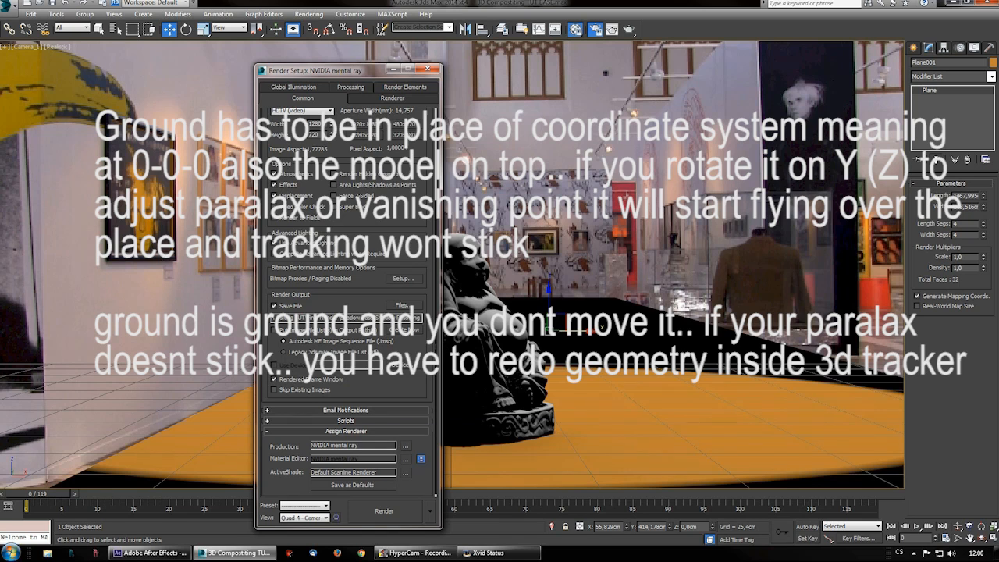
- Change the 09 - Default material to Arch & Design and add a Bitmap map to its diffuse color without choosing a file
key("m")
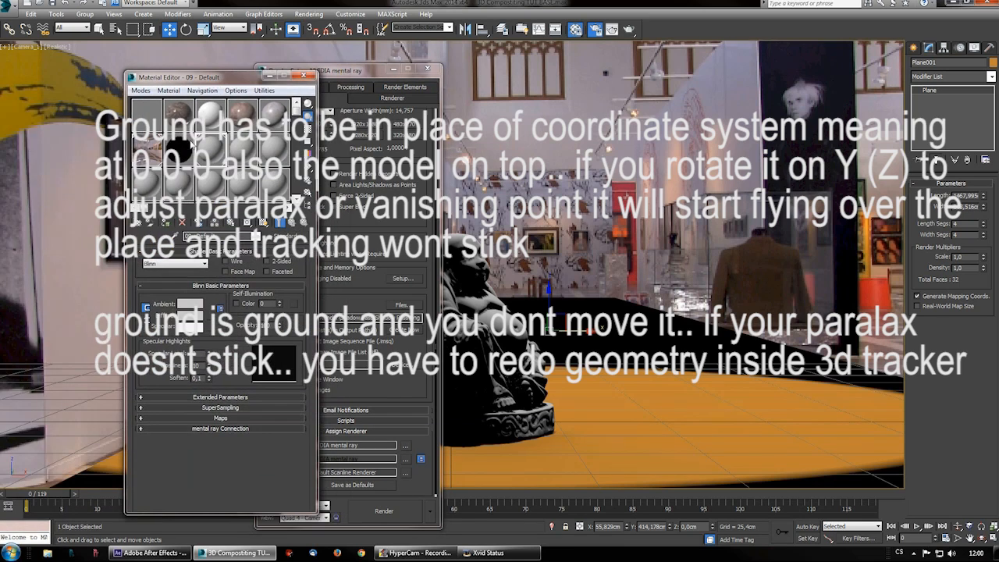
left_click_drag(215, 82, 156, 90)
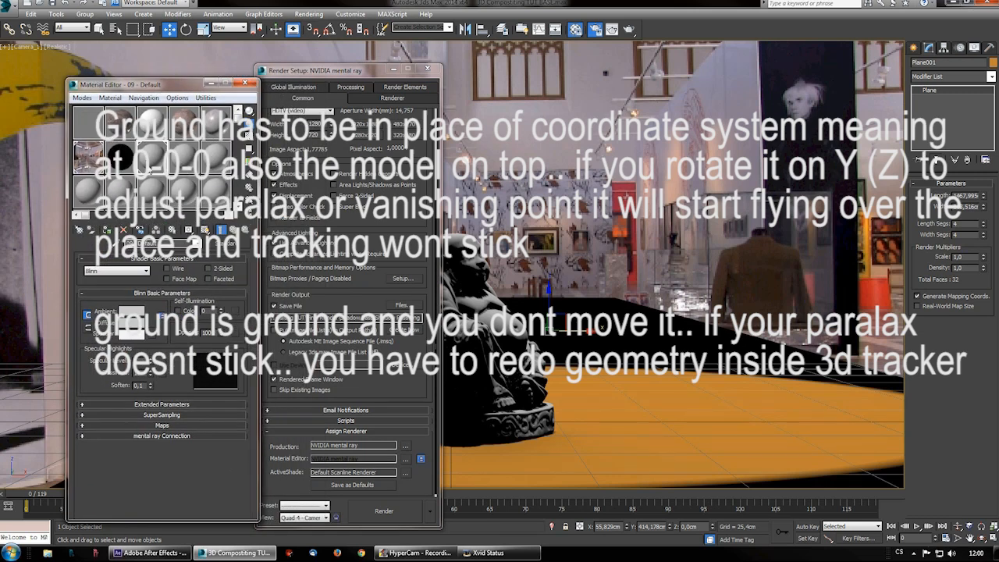
left_click(229, 247)
double_click(438, 308)
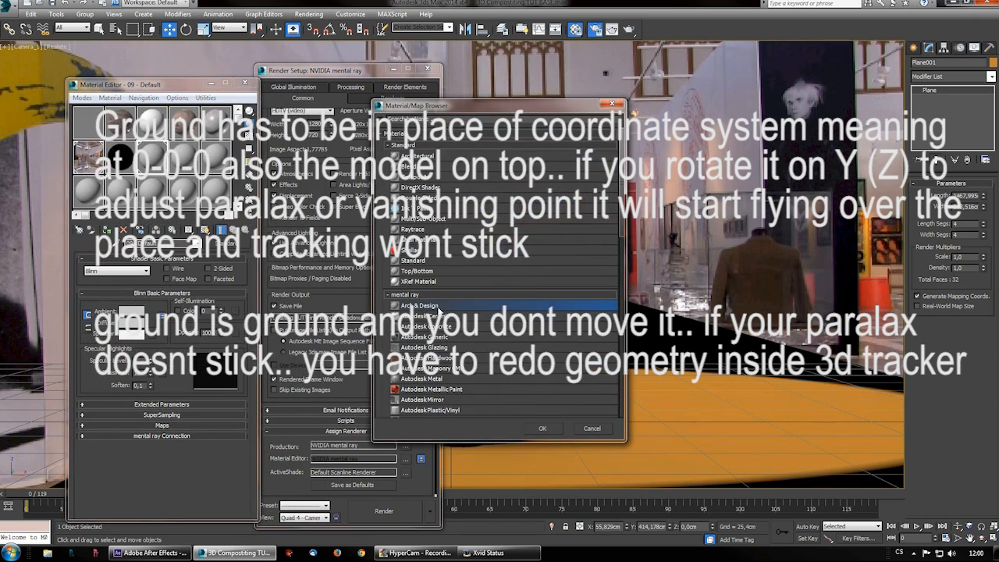
left_click(238, 329)
type("bitmap")
key("Return")
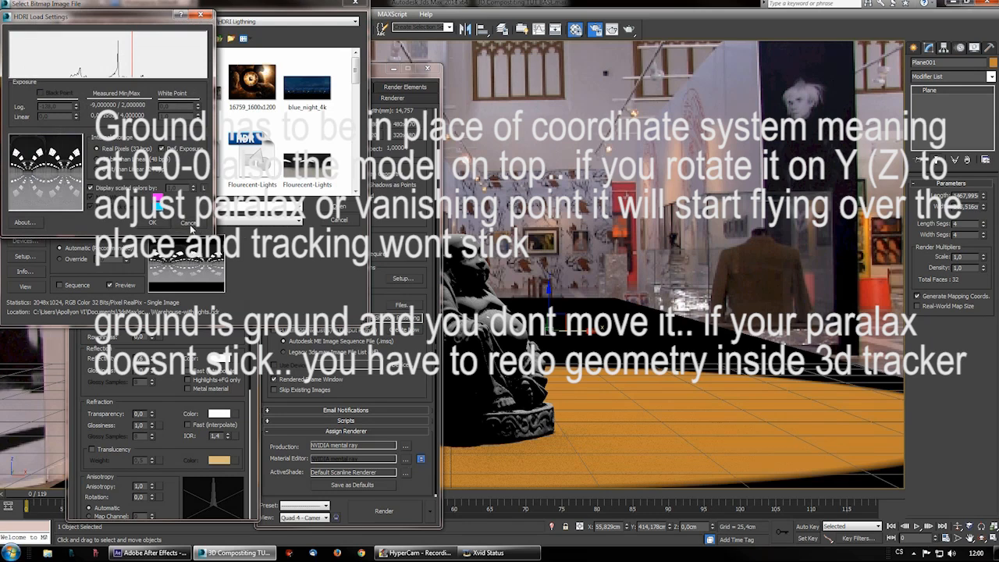
left_click(350, 222)
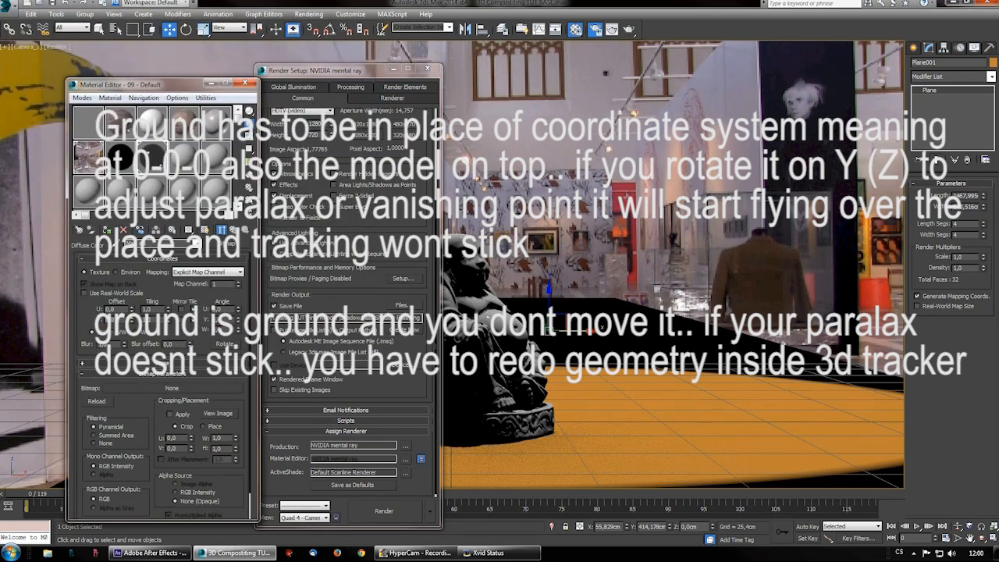
- Open the Textures folder of the 3d Compositing TUT project in the file explorer and preview the Marble Floor image
left_click(47, 552)
left_click_drag(395, 56, 372, 147)
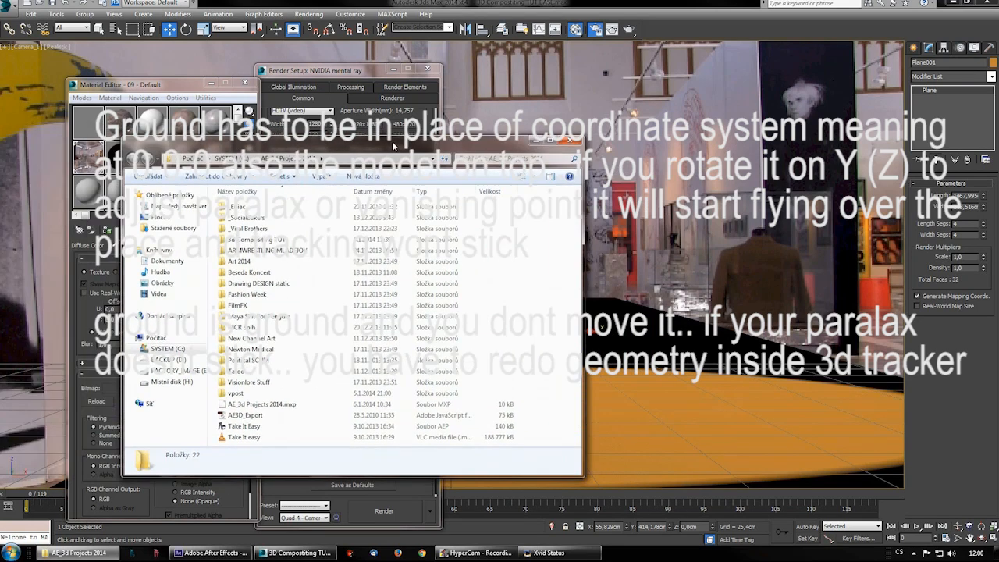
double_click(254, 239)
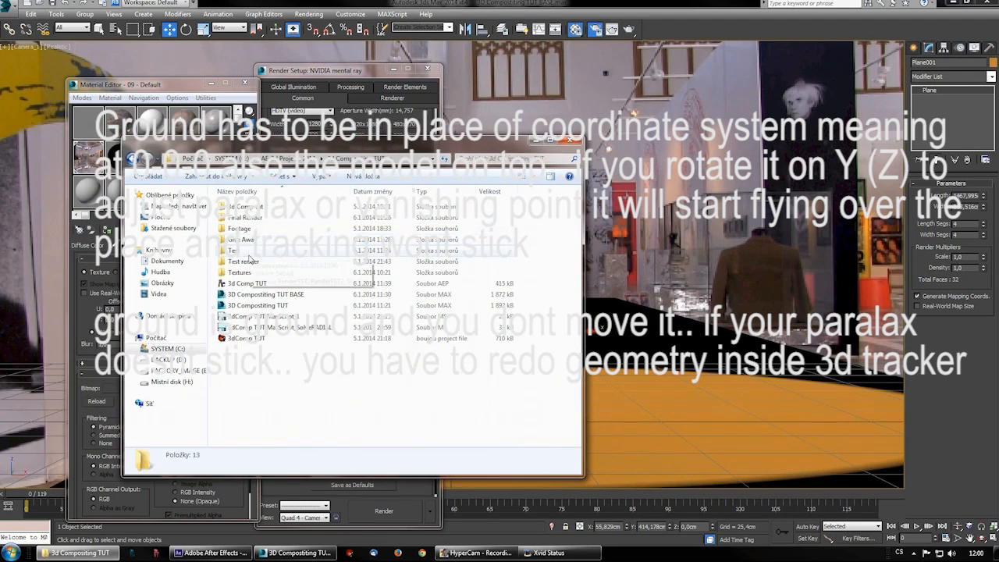
double_click(239, 271)
double_click(242, 214)
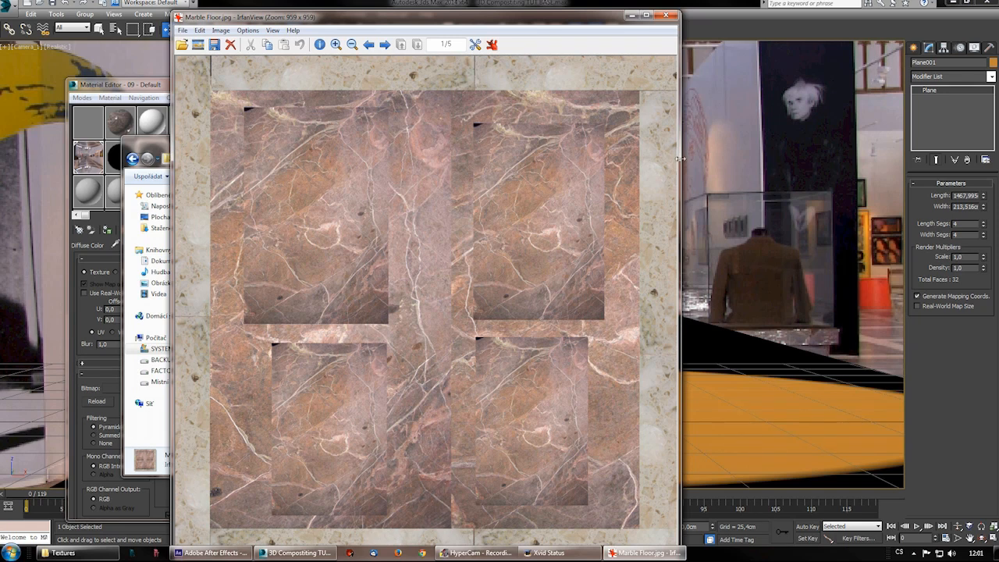
left_click(665, 15)
- Load Marble Floor.jpg into the material's diffuse bitmap and apply the map to the ground plane
left_click_drag(358, 139, 681, 118)
left_click_drag(576, 216, 170, 394)
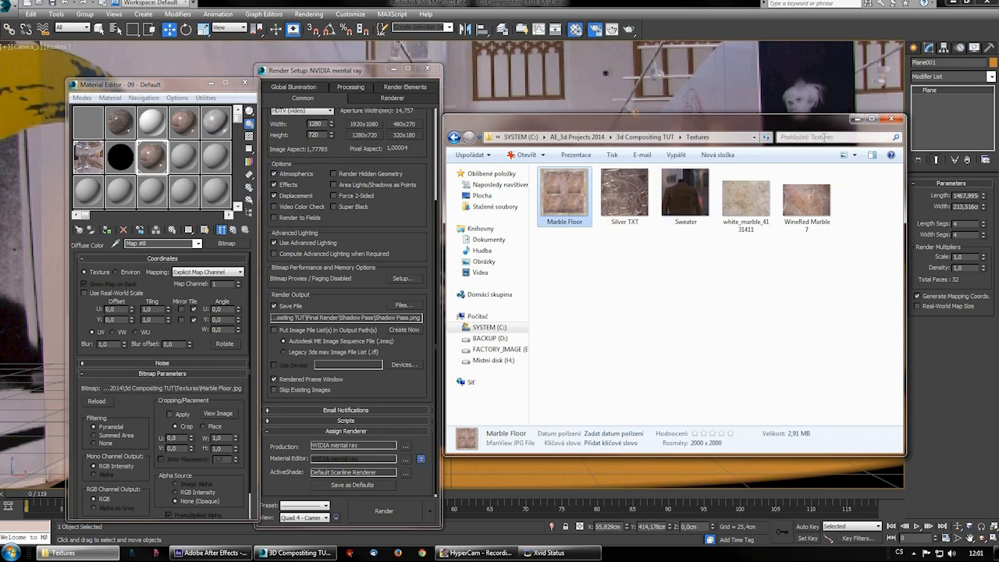
left_click(887, 119)
left_click_drag(156, 160, 585, 398)
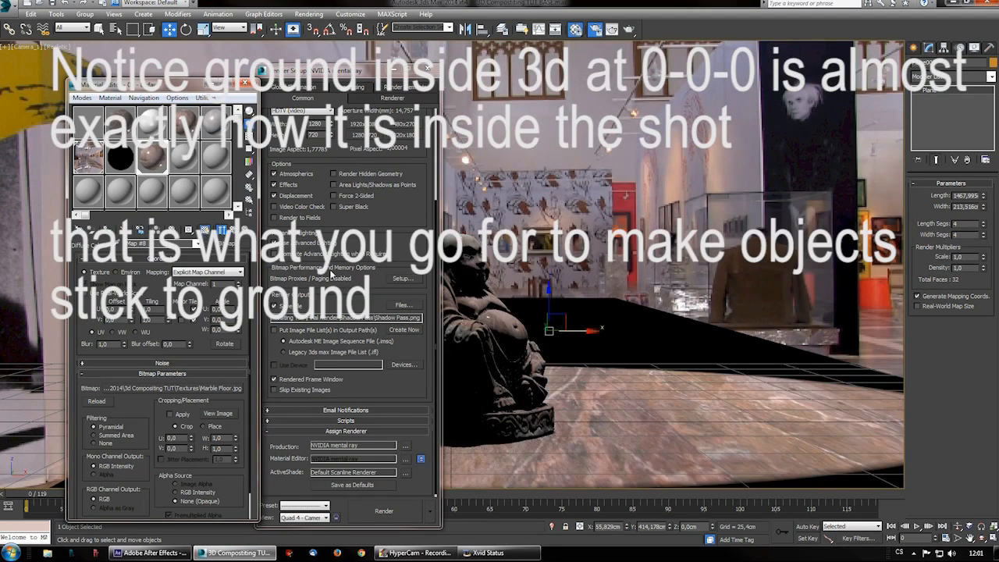
- Close the render setup and add a UVW Map modifier to the ground plane
left_click_drag(333, 78, 243, 66)
left_click(341, 55)
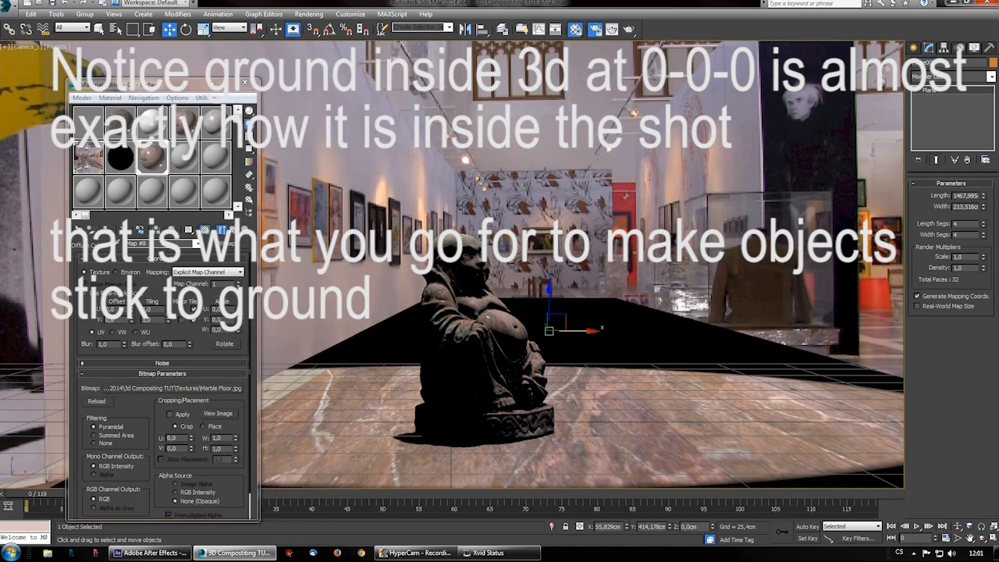
left_click(952, 76)
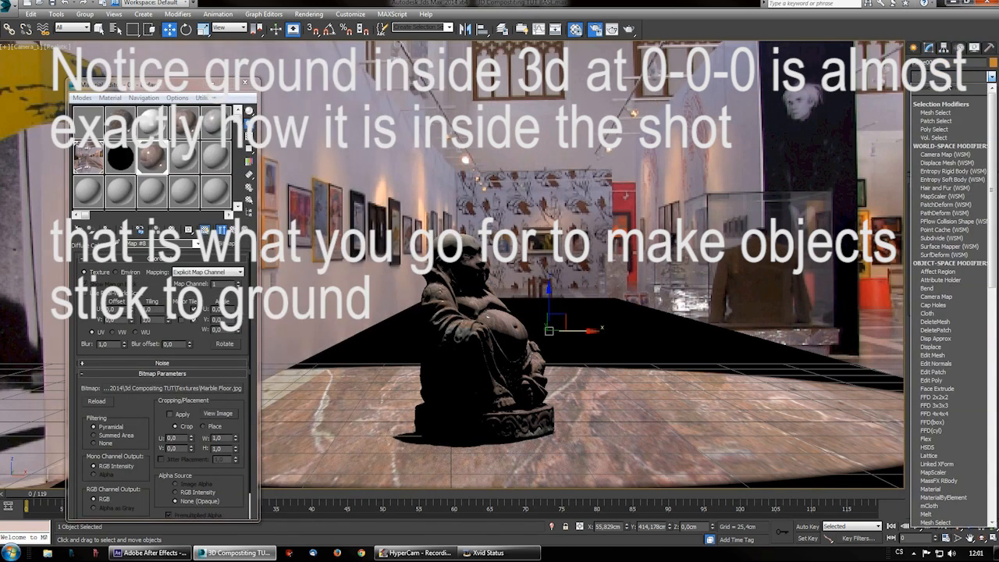
scroll(933, 472, "down", 2)
scroll(933, 472, "down", 5)
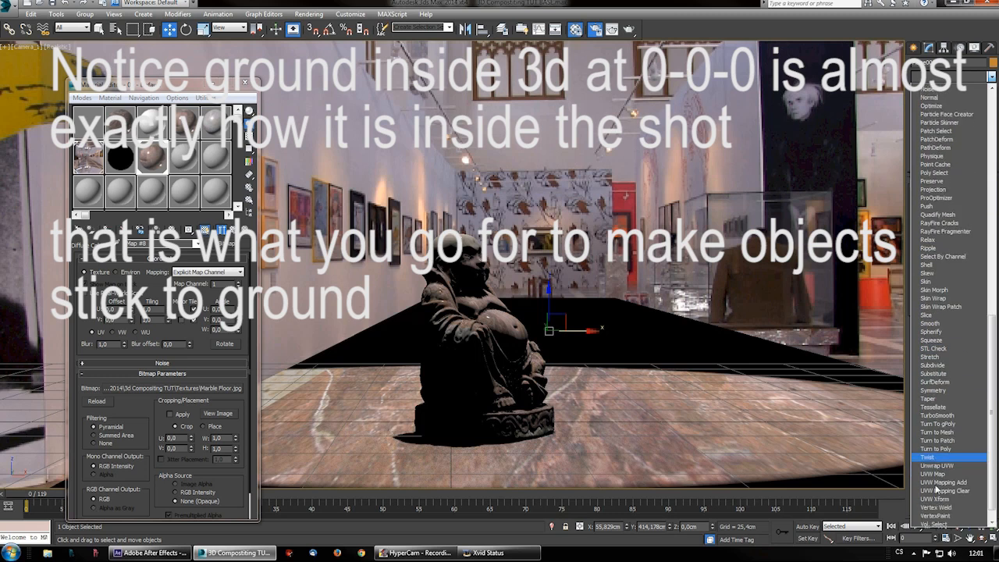
left_click(935, 435)
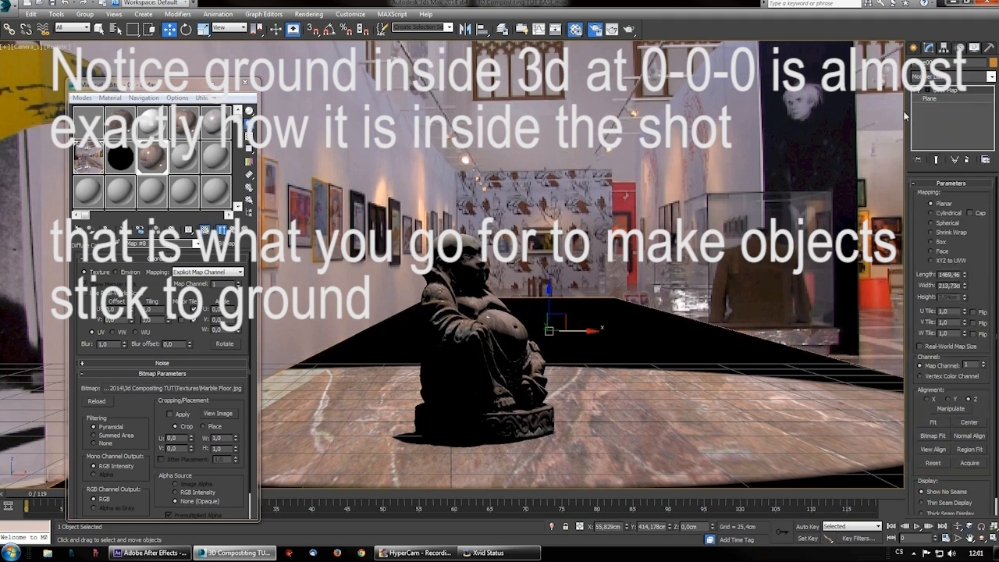
- Size the plane's UVW mapping to about 487 cm long and 96 cm wide, and shift its gizmo along X to about 74 cm
left_click_drag(964, 274, 960, 311)
double_click(960, 286)
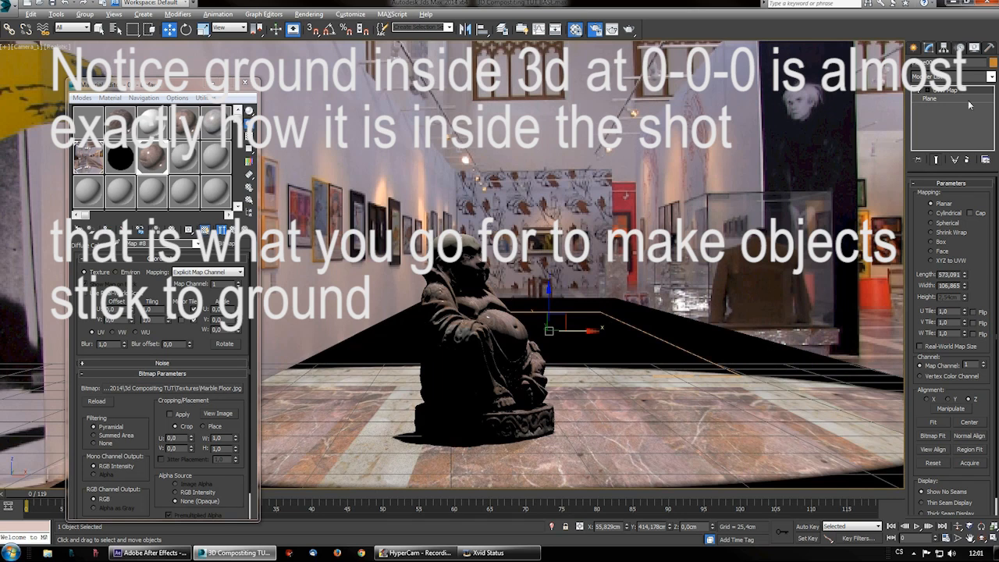
left_click(925, 90)
left_click(944, 100)
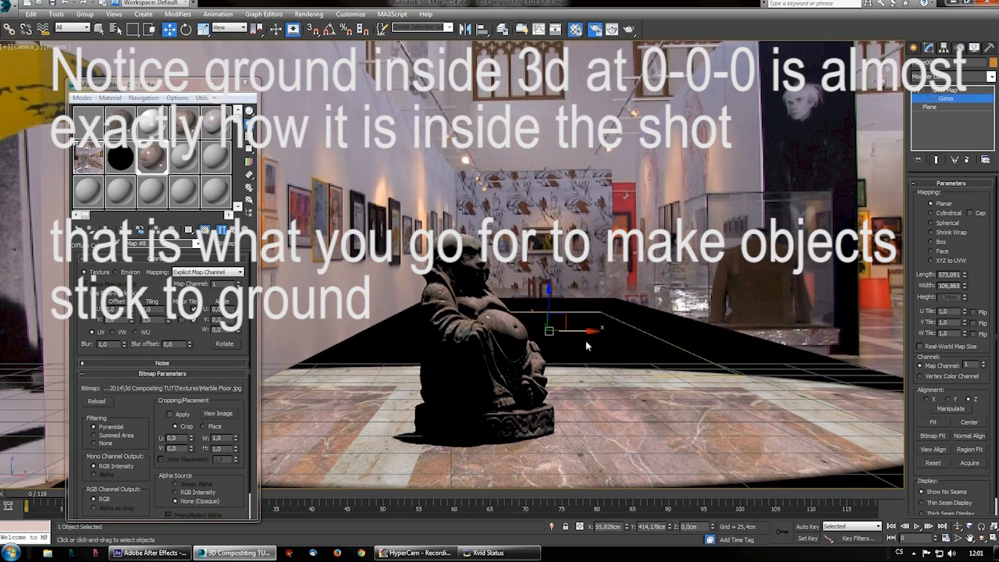
left_click_drag(585, 333, 617, 334)
left_click_drag(617, 335, 629, 332)
left_click_drag(967, 275, 963, 288)
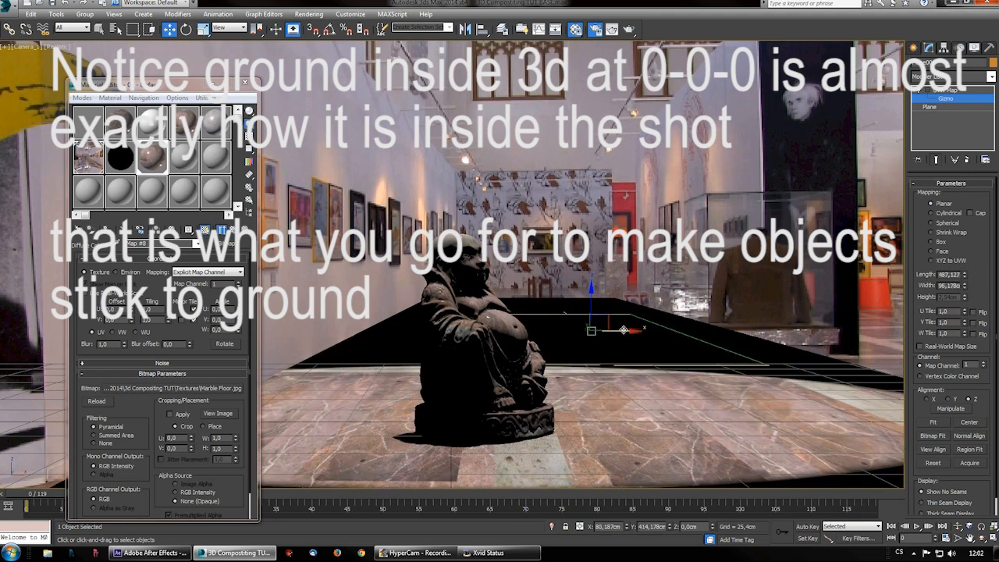
left_click_drag(625, 331, 581, 326)
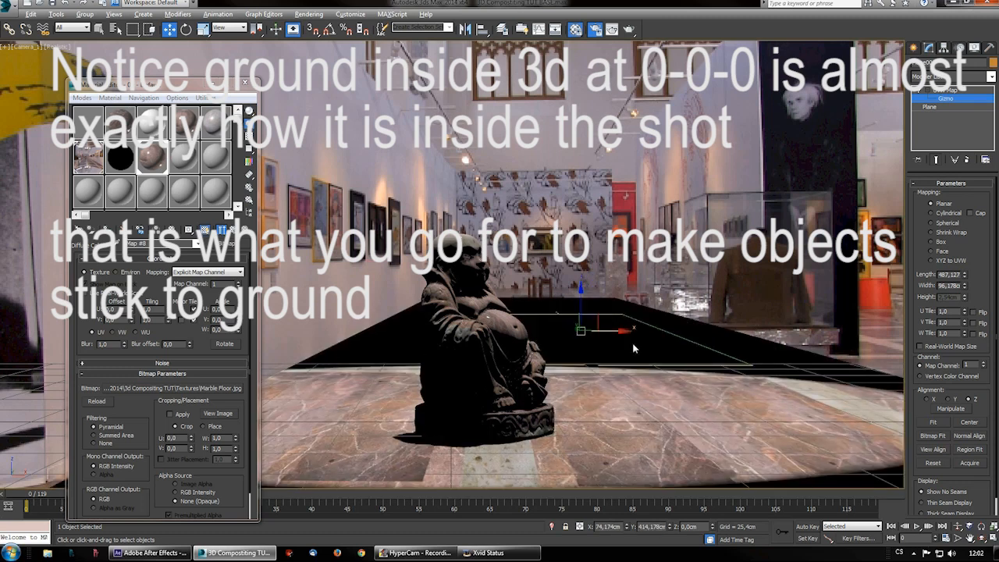
- Move the UVW mapping gizmo along Y to about 369 cm in the perspective view and return to the Camera_1 view
middle_click_drag(600, 355, 569, 369, "alt")
middle_click_drag(612, 332, 561, 384, "alt")
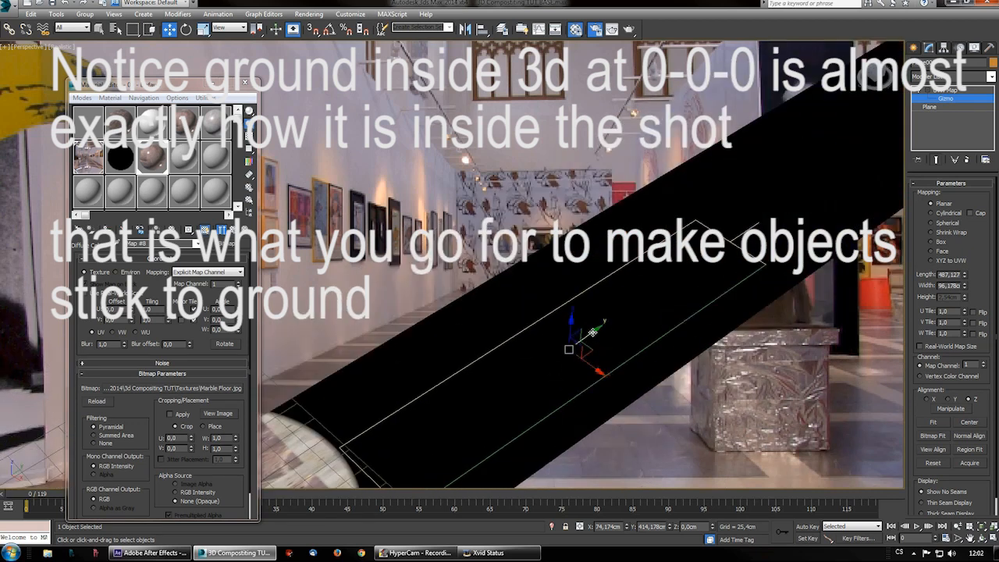
left_click_drag(594, 327, 551, 369)
left_click(33, 52)
mouse_move(47, 60)
left_click(210, 61)
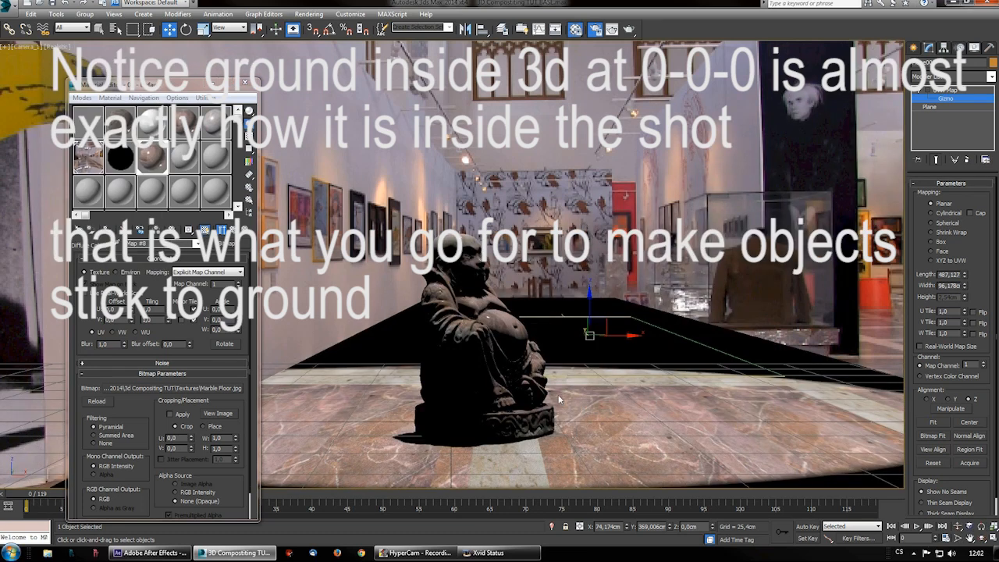
- Compare the marble tile layout with the footage floor by toggling the ground plane's see-through display
key("alt+x")
key("alt+x")
key("alt+x")
key("alt+x")
key("alt+x")
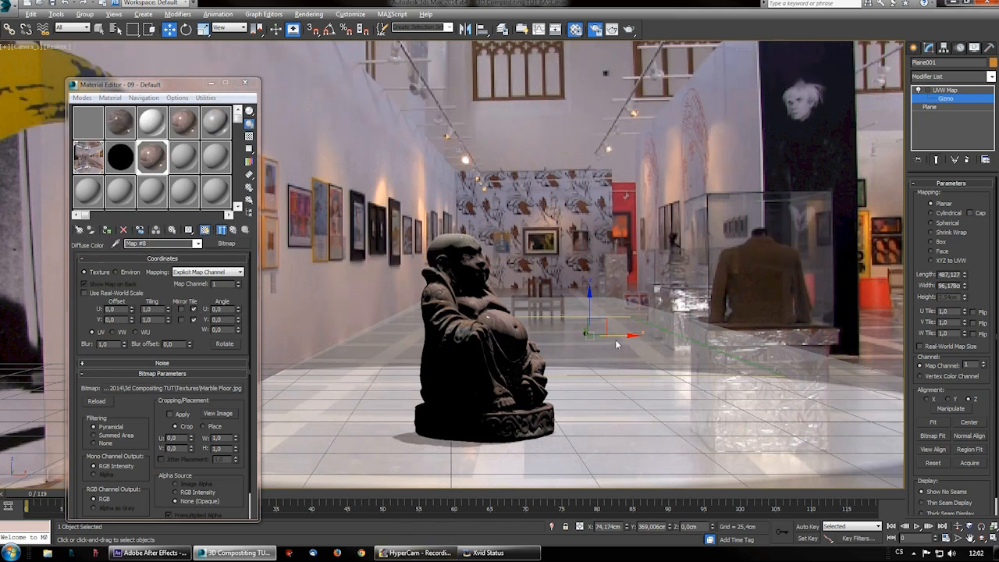
left_click_drag(616, 336, 617, 336)
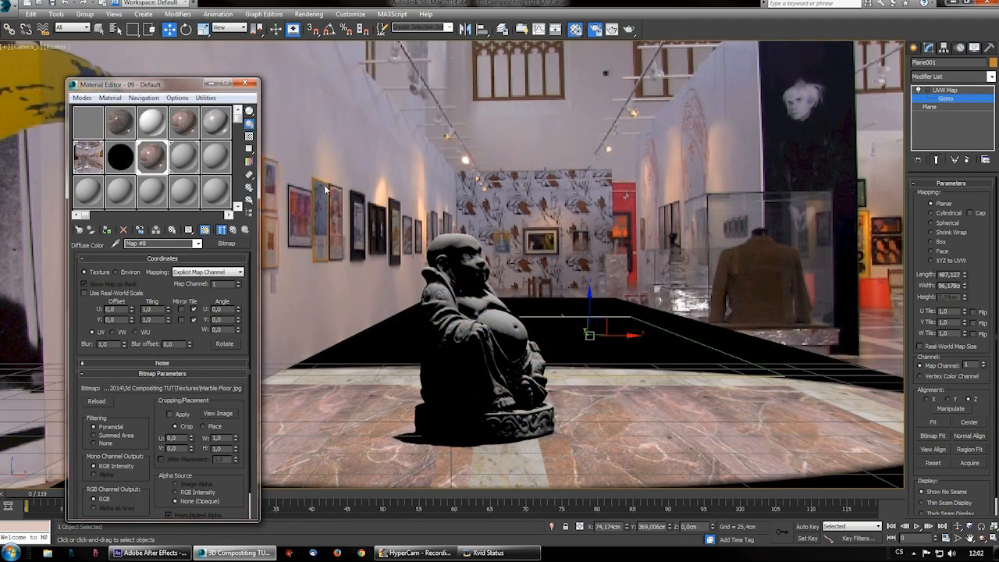
- Create a tall, thin box as a wall along the ground plane's long edge, about 1290 cm long and 14 cm wide
left_click(912, 49)
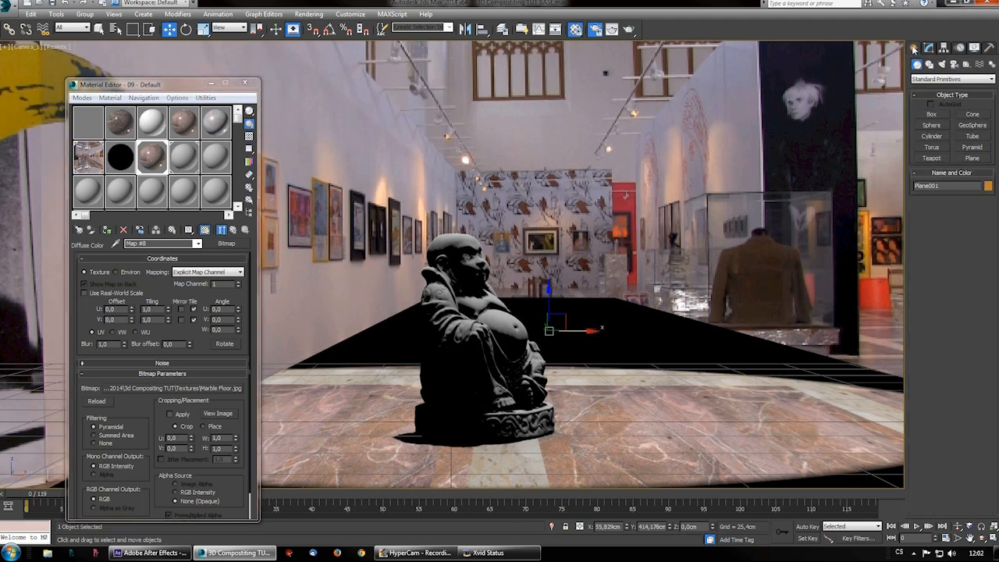
scroll(667, 331, "down", 5)
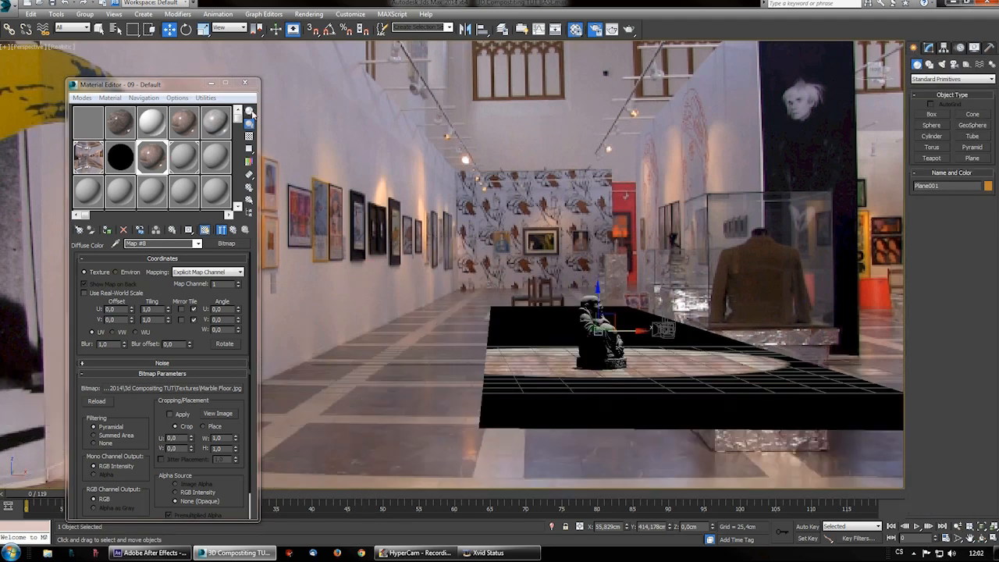
key("m")
left_click(933, 114)
middle_click_drag(559, 271, 566, 292, "alt")
middle_click_drag(484, 340, 466, 293)
scroll(466, 292, "down", 3)
left_click_drag(467, 293, 472, 435)
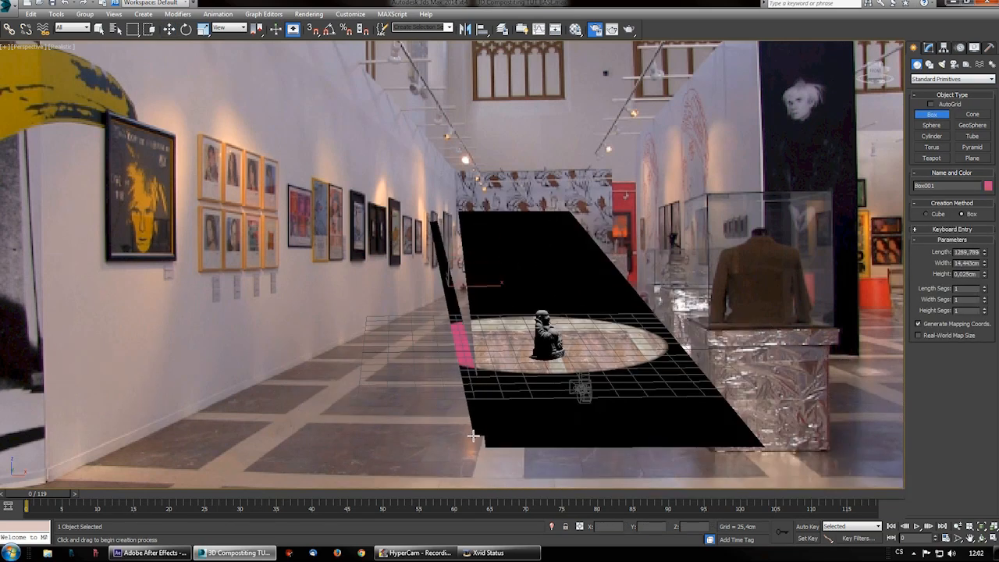
left_click(463, 323)
right_click(464, 323)
- Move the wall box along X to about -58 cm so it meets the ground plane's edge
right_click(478, 332)
left_click(490, 352)
middle_click_drag(499, 292, 473, 309, "alt")
left_click_drag(469, 294, 472, 296)
right_click(472, 296)
left_click(488, 306)
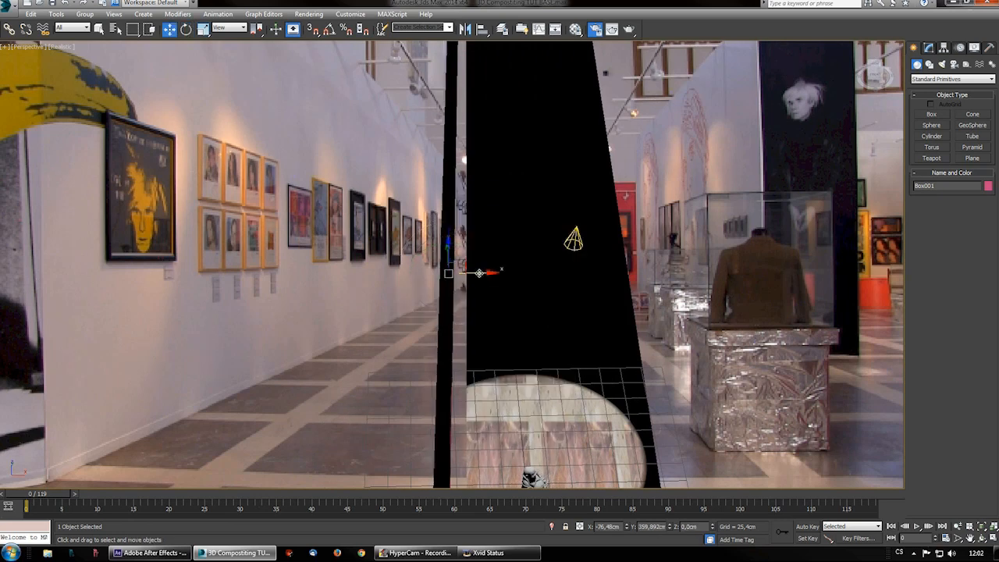
key("ctrl+z")
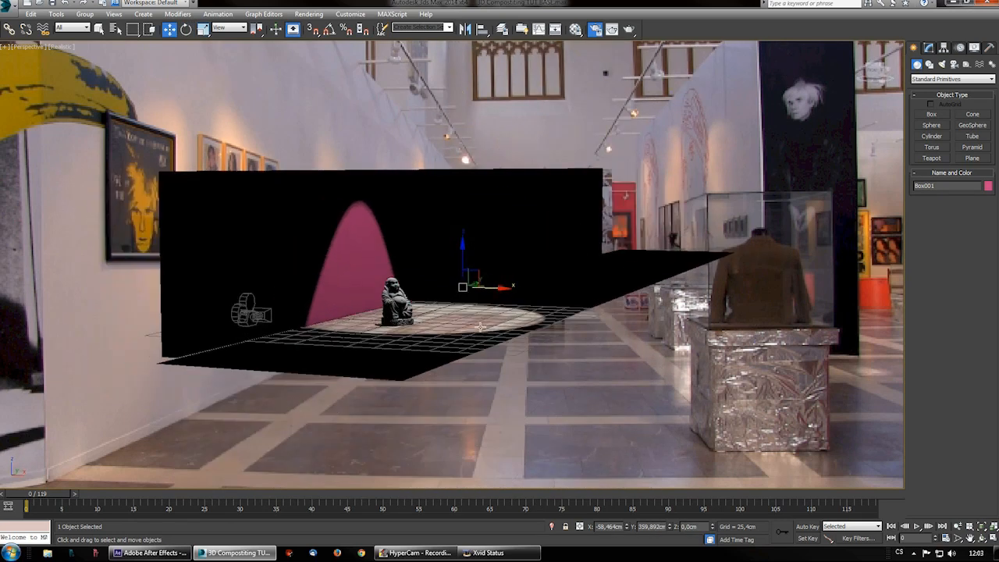
- Assign the white 03 - Default material to the wall box and close the material editor
key("m")
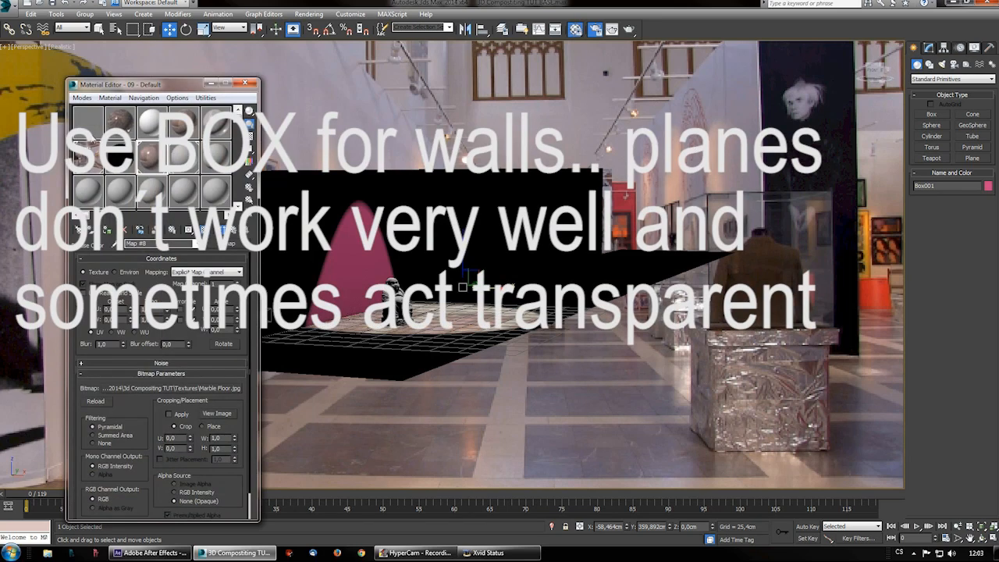
left_click_drag(148, 123, 383, 235)
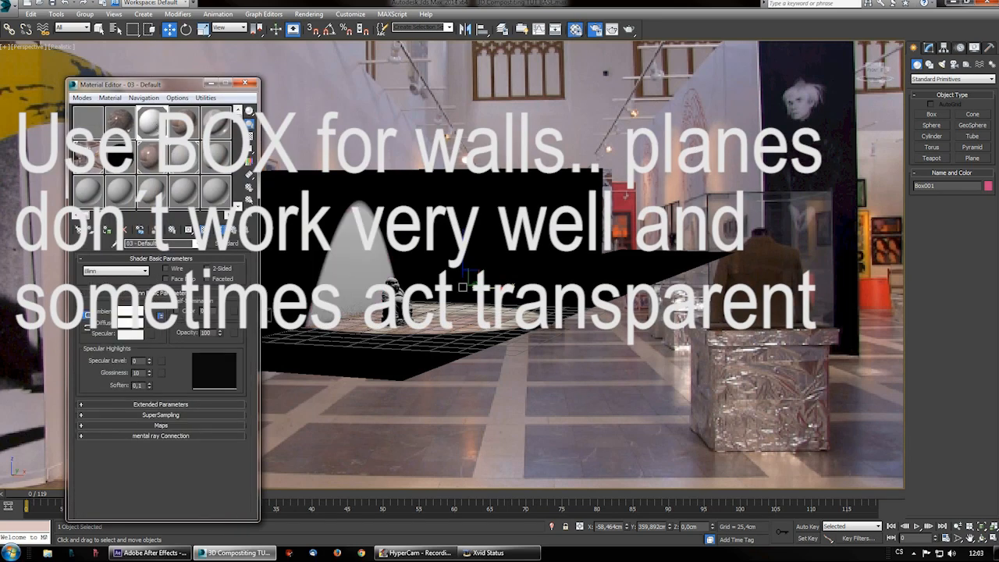
left_click(245, 83)
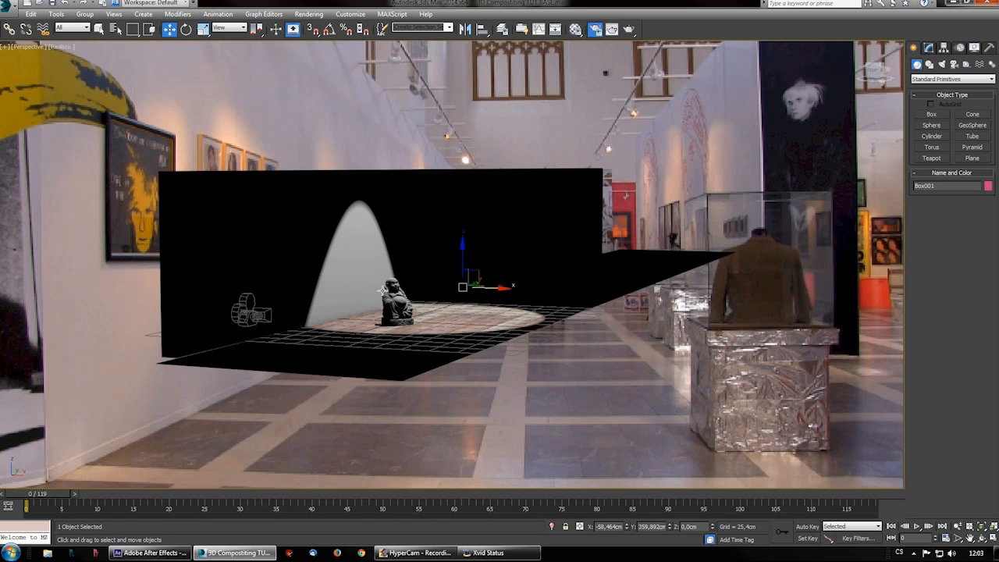
- Examine the wall, marble floor and Buddha statue from several angles and distances in the perspective view
scroll(402, 337, "up", 3)
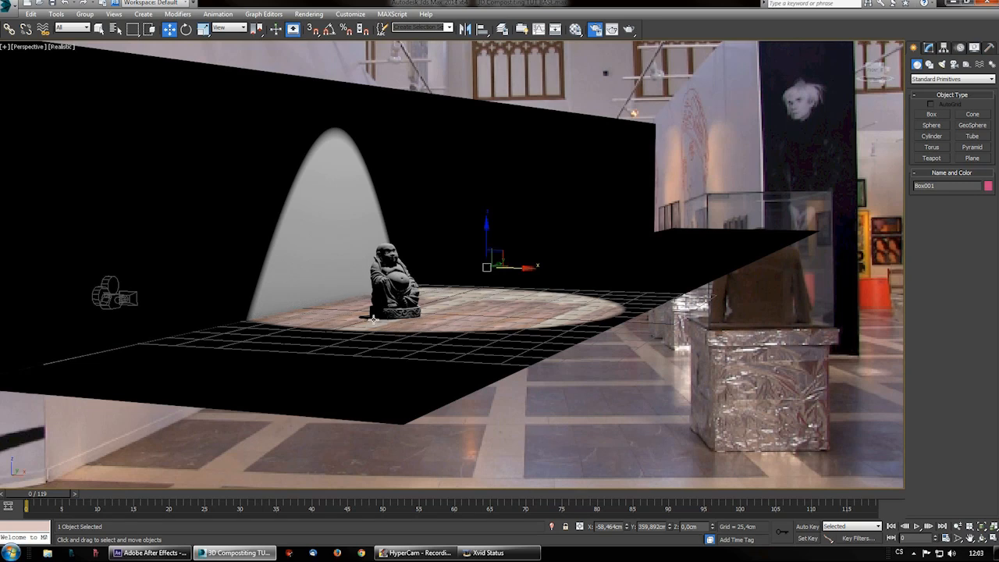
scroll(374, 319, "up", 3)
middle_click_drag(362, 273, 493, 309)
scroll(434, 302, "down", 3)
middle_click_drag(493, 309, 451, 332)
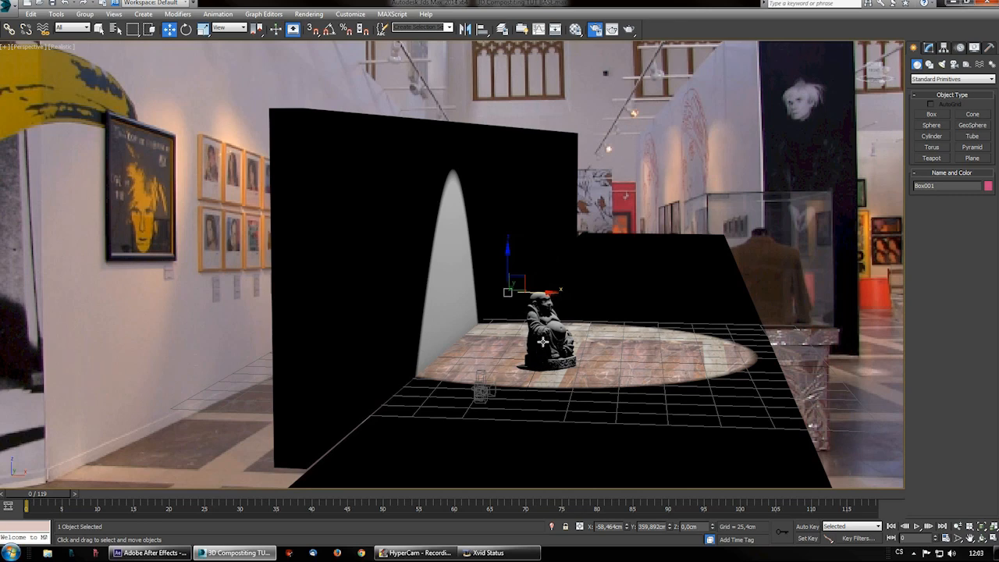
middle_click_drag(544, 302, 425, 292)
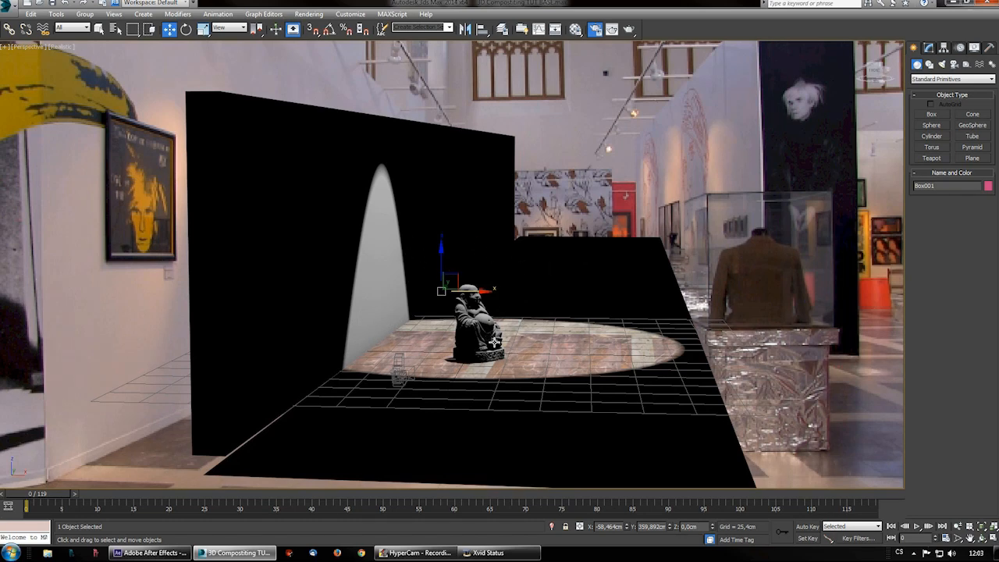
scroll(493, 342, "up", 5)
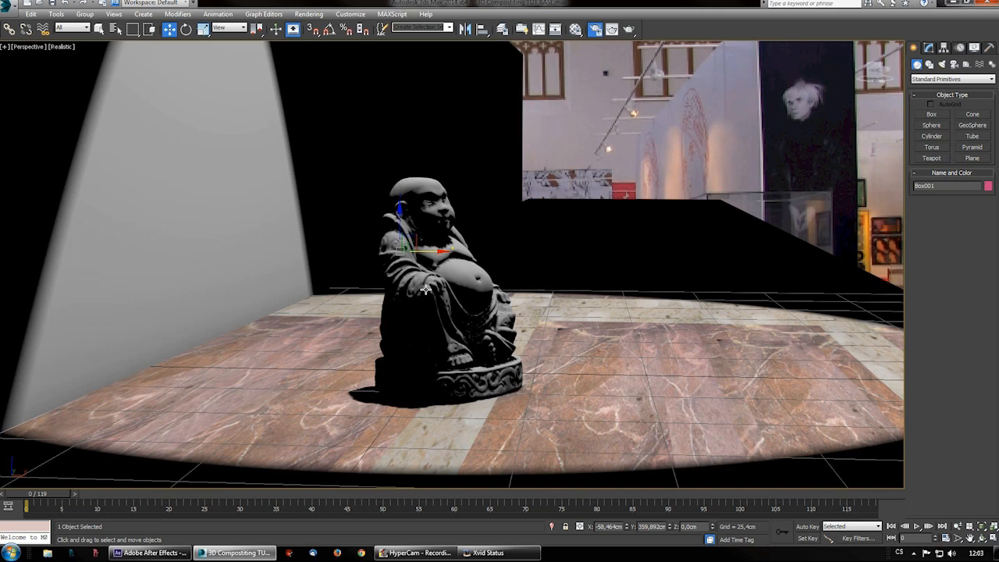
scroll(425, 289, "down", 5)
- In the Camera_1 view, create a pedestal box about 55 cm long and 31 cm wide beside the statue and move it to about 22 cm in Y
left_click(28, 47)
mouse_move(82, 61)
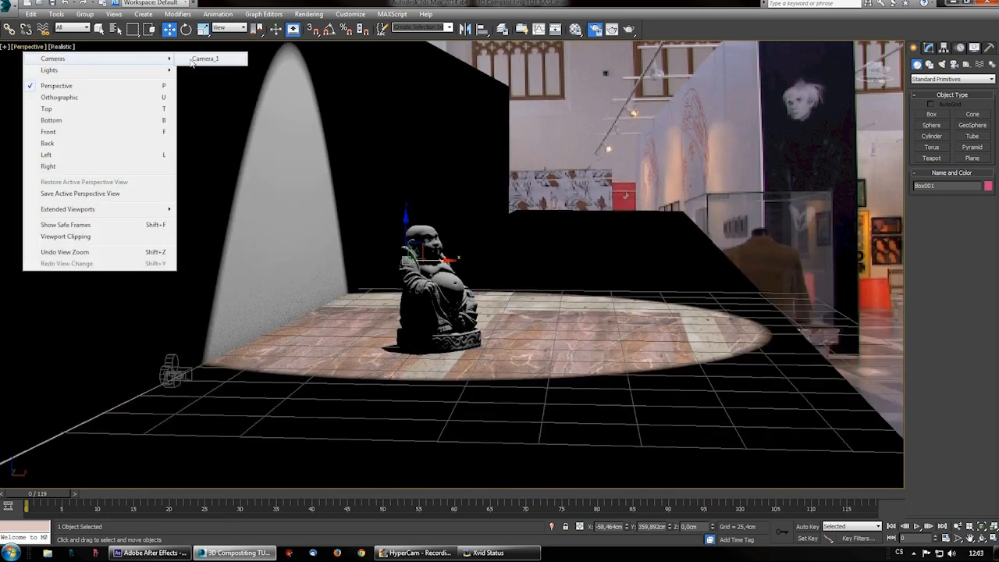
left_click(204, 58)
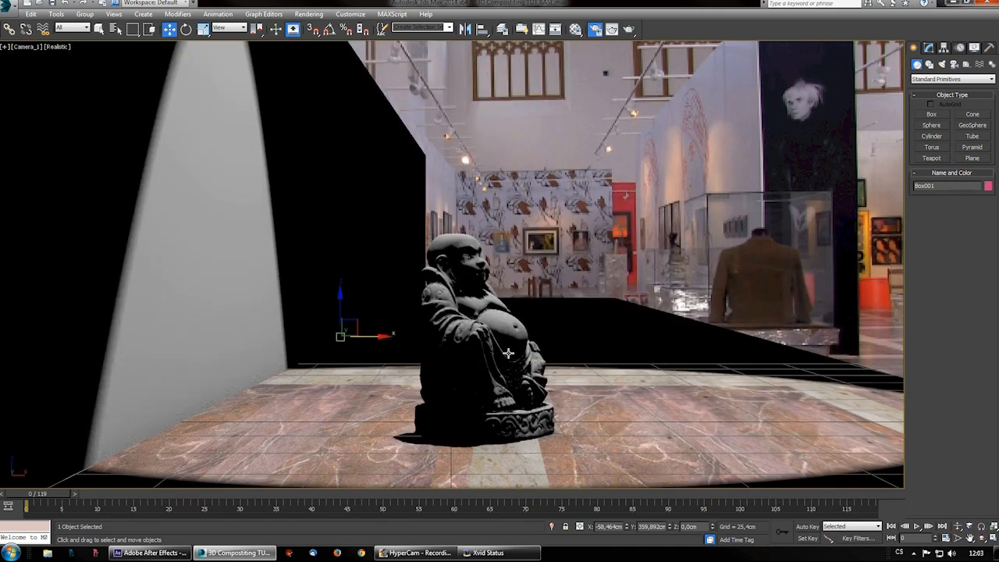
left_click(930, 115)
left_click_drag(718, 411, 908, 447)
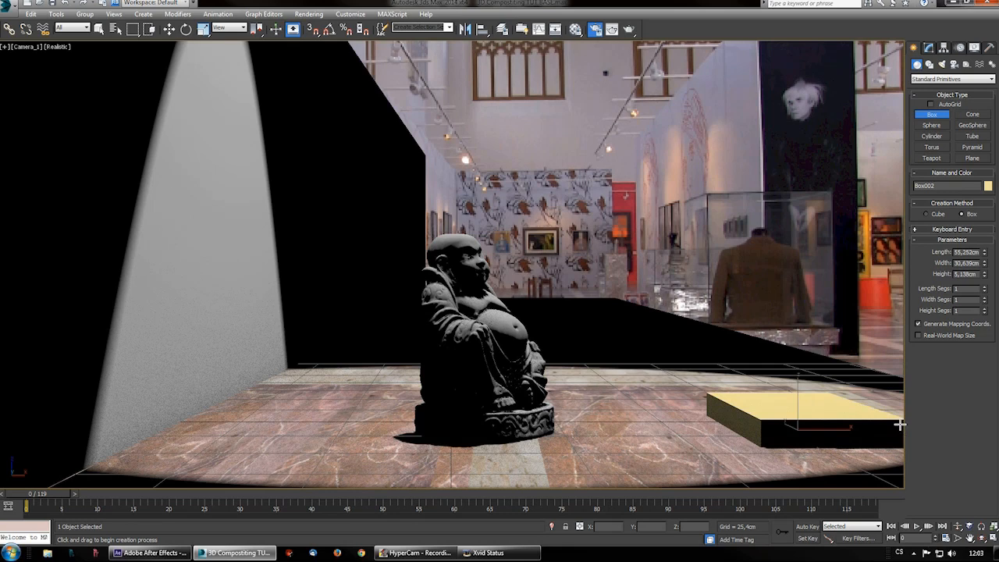
left_click(880, 322)
key("w")
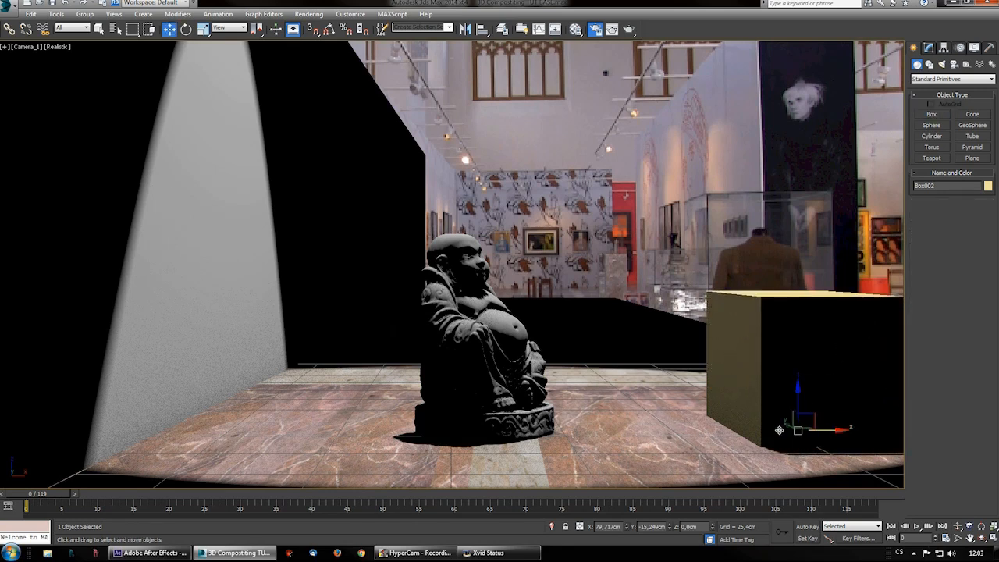
mouse_move(787, 420)
left_mouse_down()
mouse_move(702, 402)
mouse_move(738, 395)
mouse_move(755, 373)
mouse_move(751, 408)
mouse_move(800, 416)
left_mouse_up()
- Open the material editor and the 3d Compositing TUT project's Textures folder, and preview the Silver TXT image
key("m")
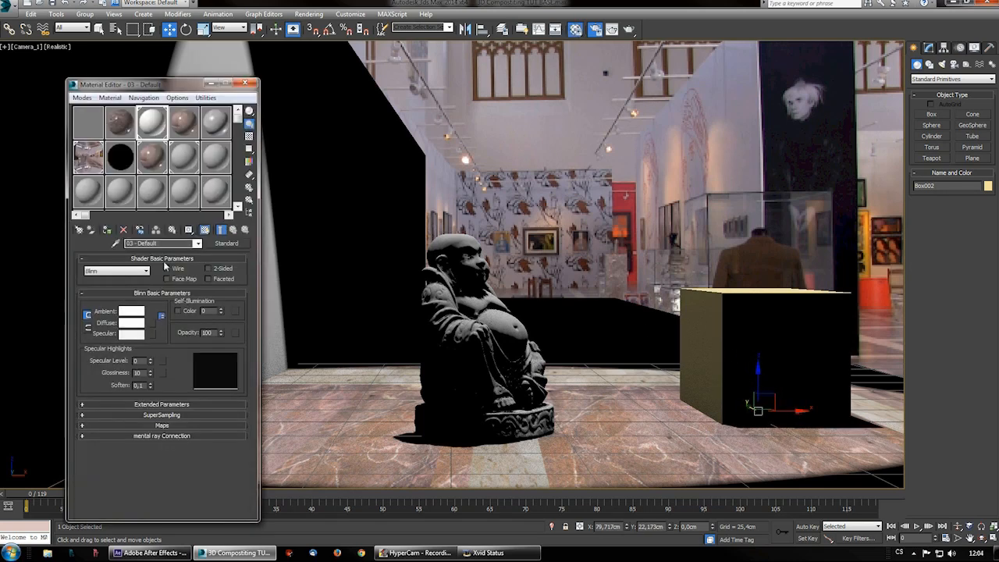
left_click(48, 553)
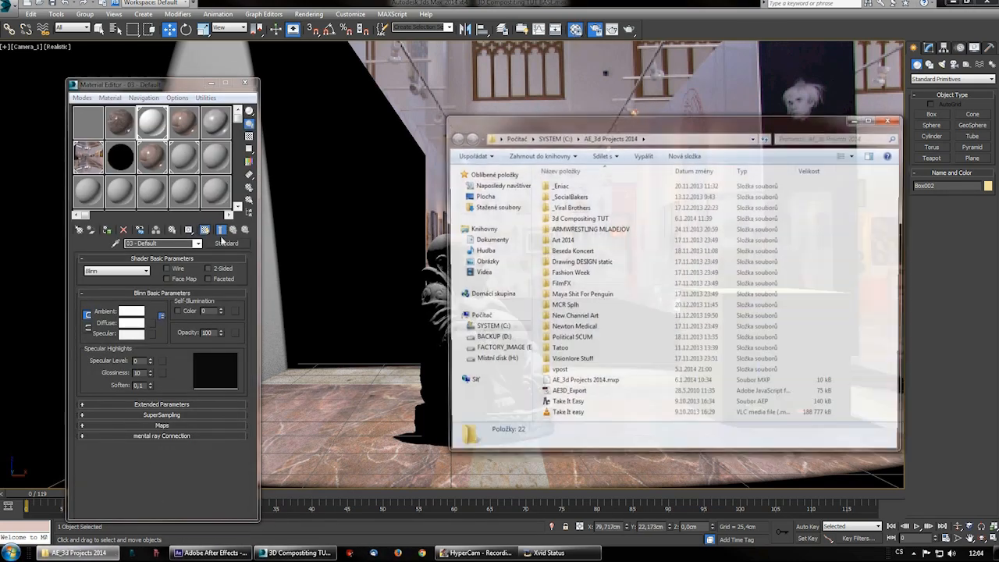
double_click(569, 218)
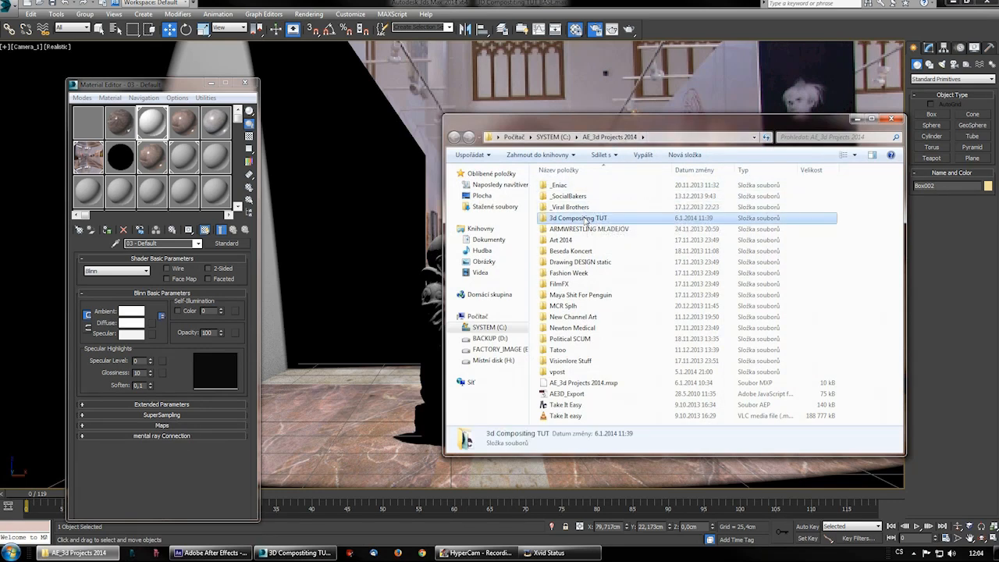
double_click(563, 250)
left_click(613, 190)
double_click(613, 190)
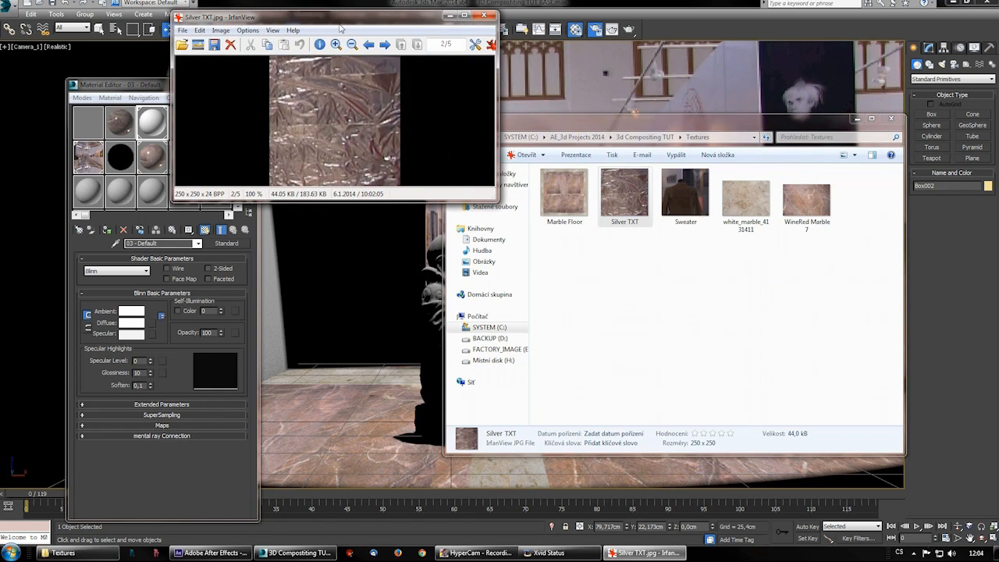
left_click_drag(333, 16, 416, 124)
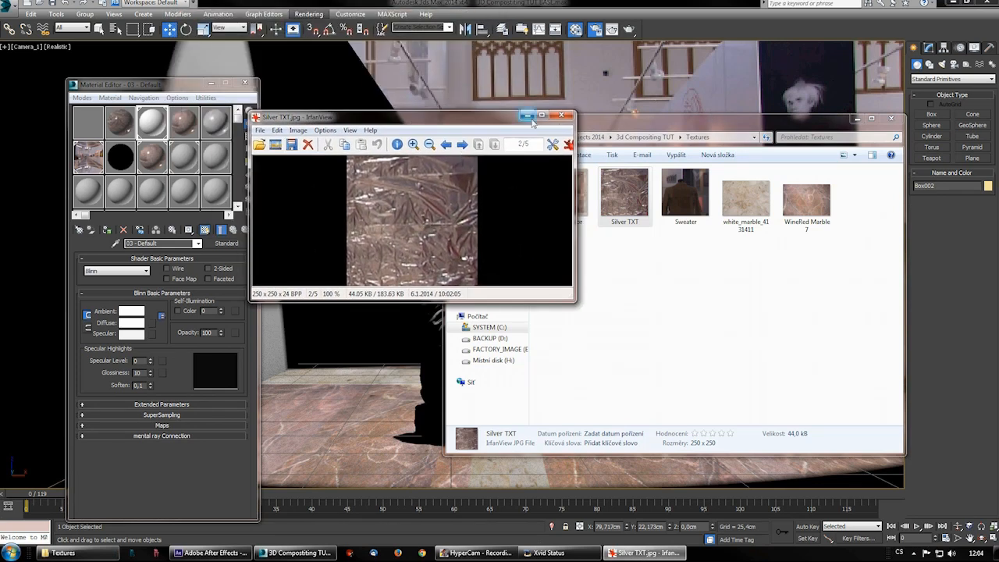
left_click(560, 114)
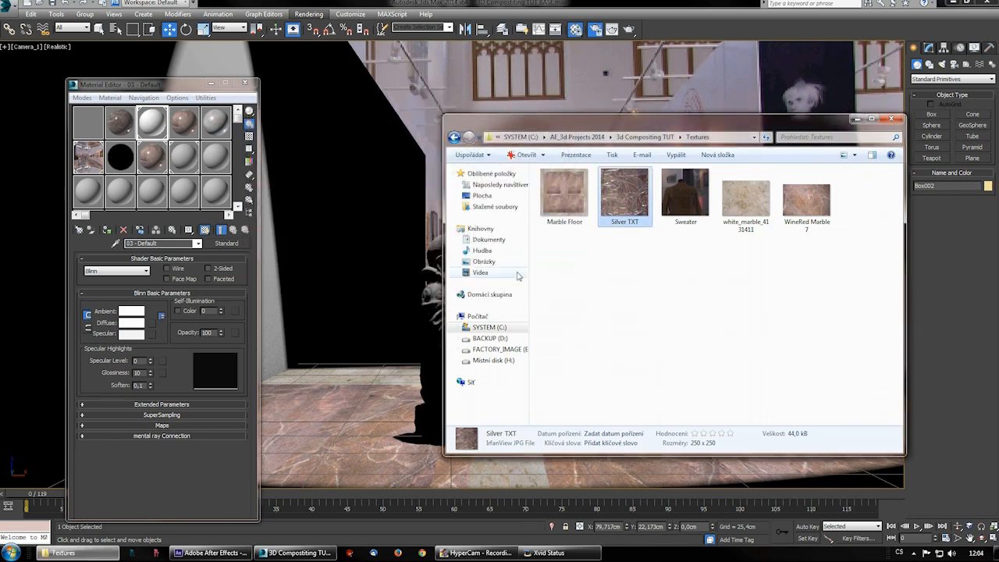
left_click_drag(588, 127, 459, 128)
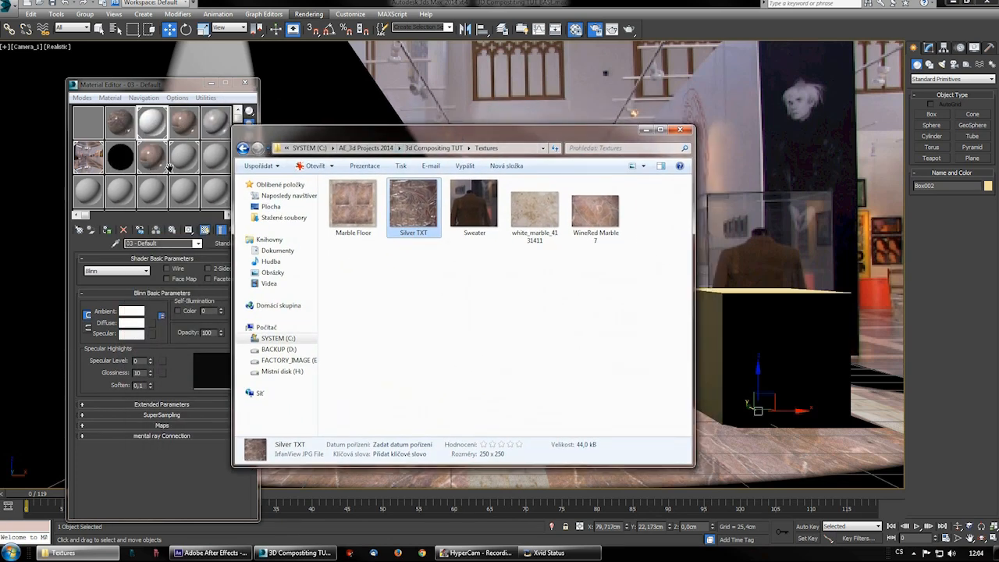
- Change the unused 10 - Default material to the Arch & Design type
left_click(186, 164)
left_click(226, 244)
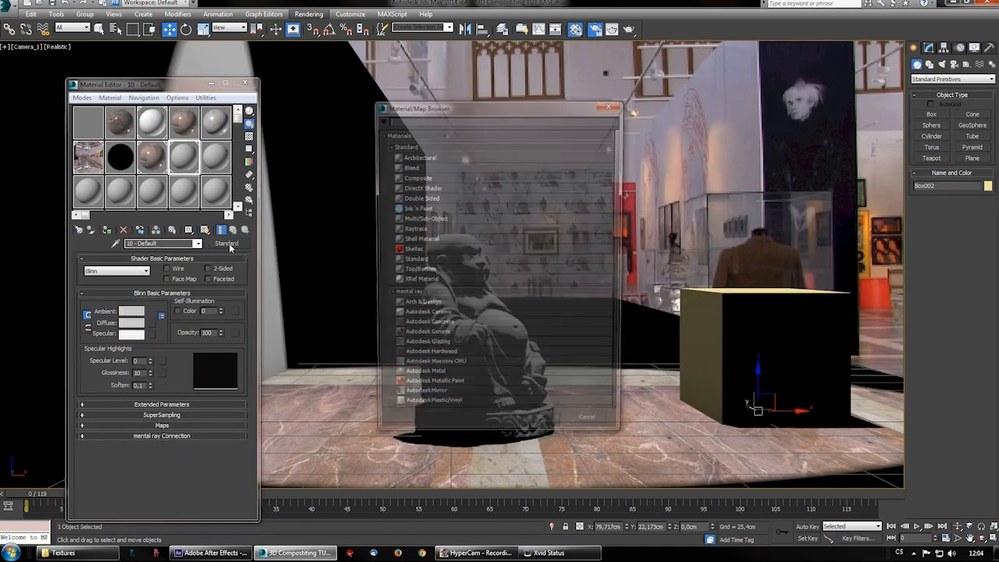
double_click(431, 298)
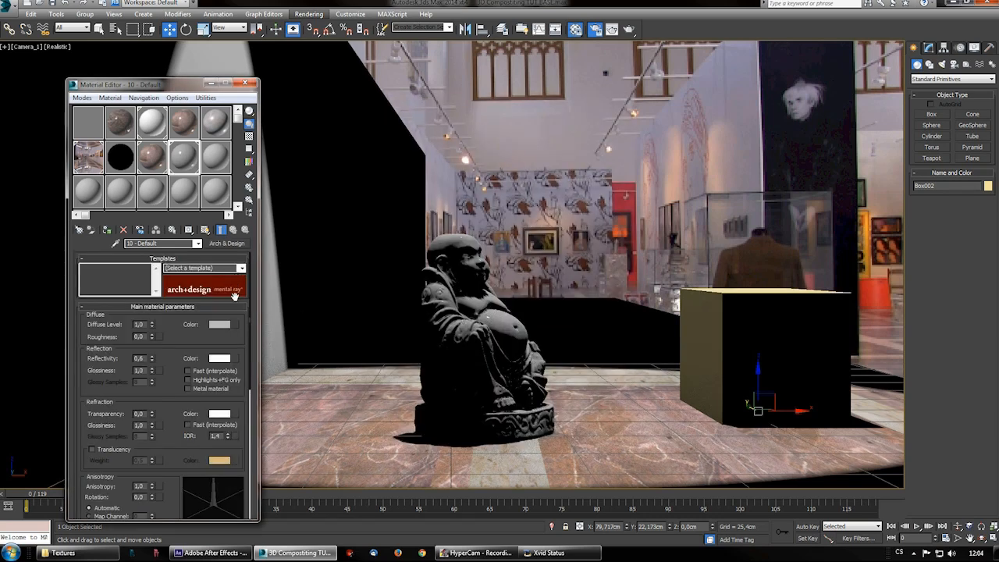
- Add a Bitmap map to the material's diffuse color and load the Silver TXT image from the Textures folder into it
left_click(234, 324)
type("bitma")
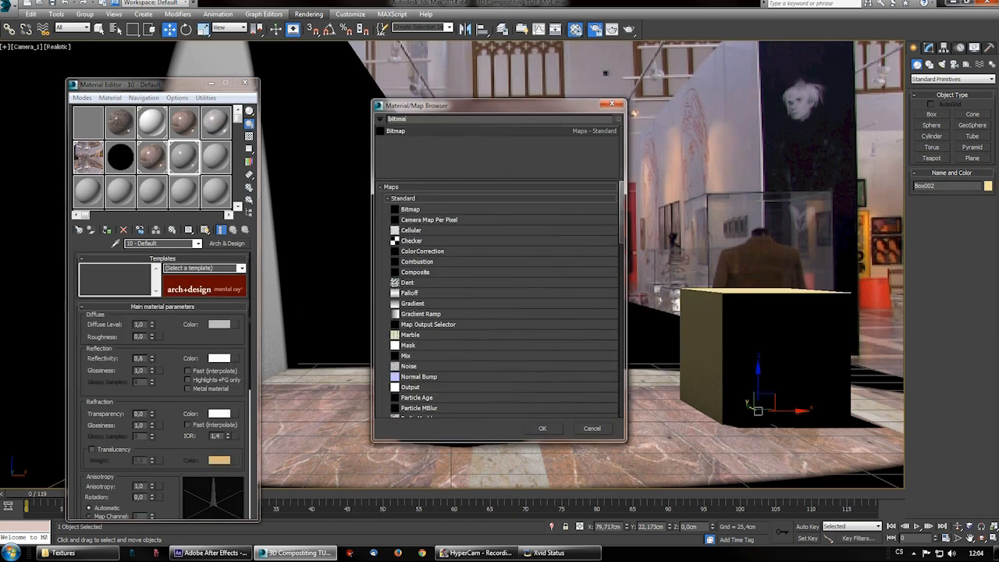
key("Return")
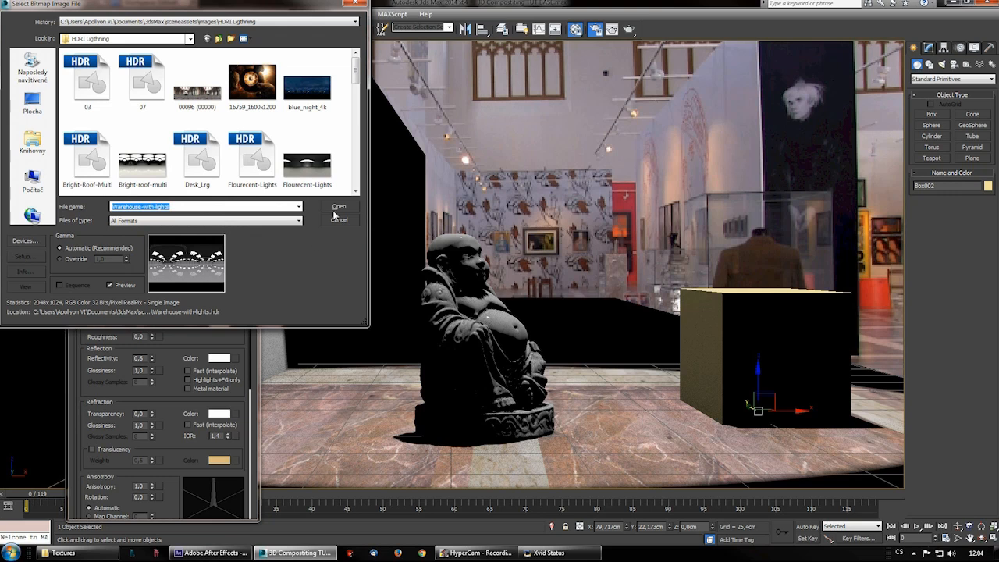
left_click(339, 219)
left_click(63, 552)
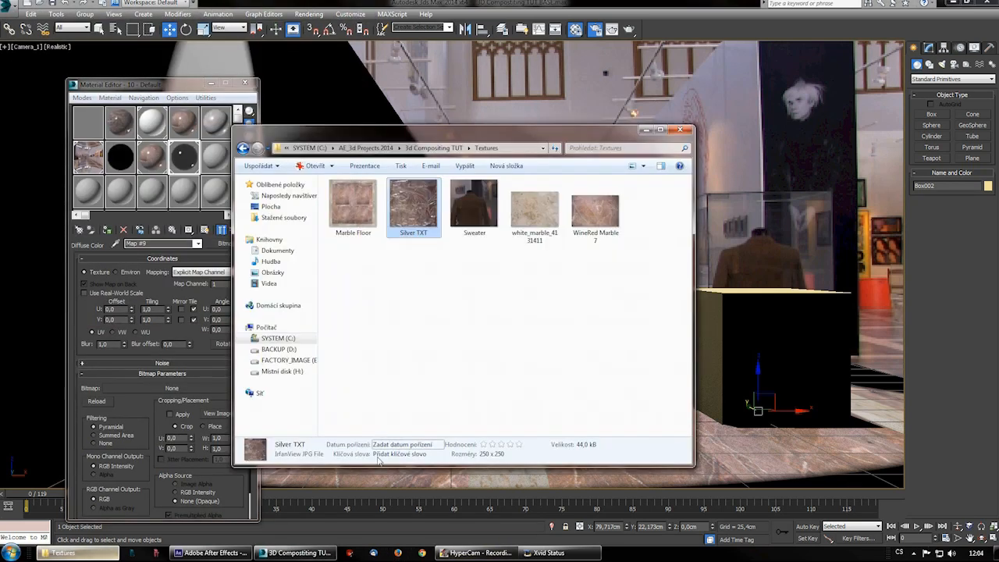
left_click_drag(437, 226, 164, 388)
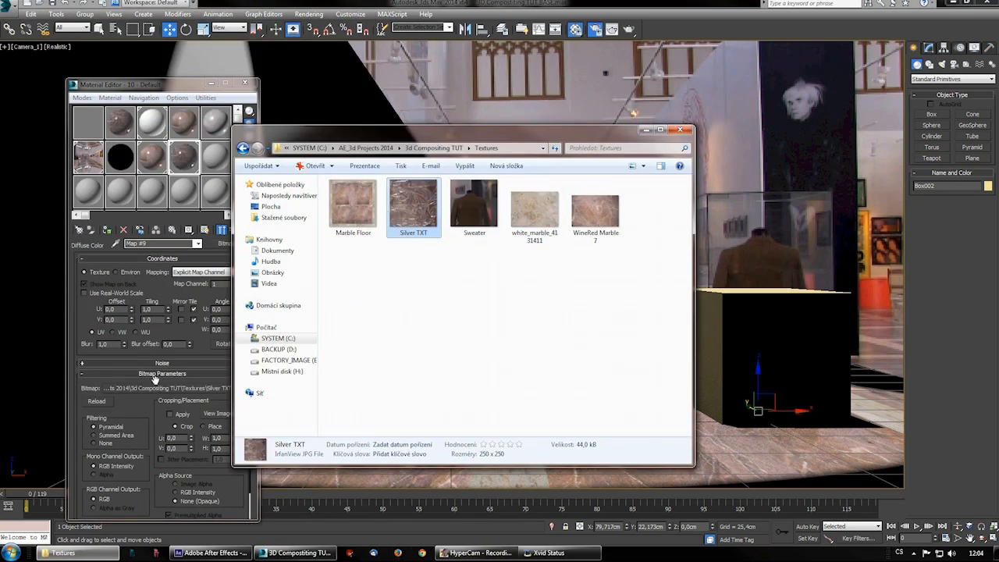
- Assign the Silver TXT material to the pedestal box and show its texture in the viewport
left_click(172, 91)
left_click_drag(188, 166, 743, 331)
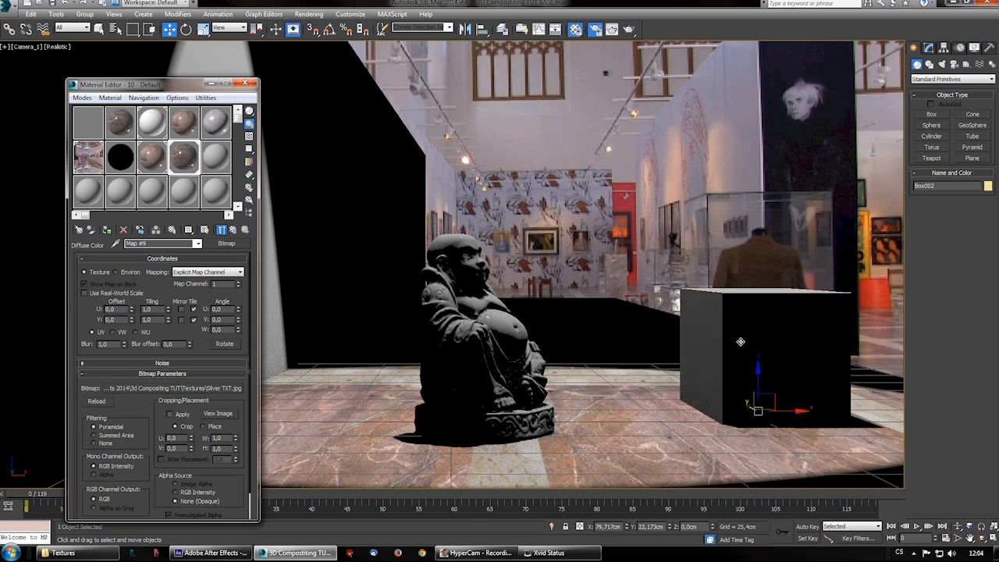
left_click(205, 230)
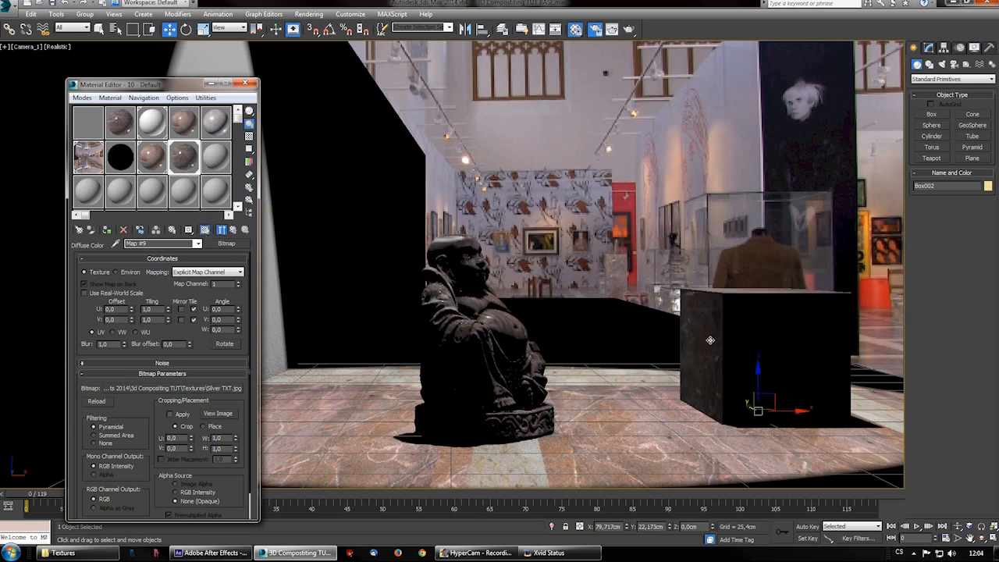
- Assign the 05 - Default Arch & Design material to the Buddha statue and select the statue
left_click(214, 160)
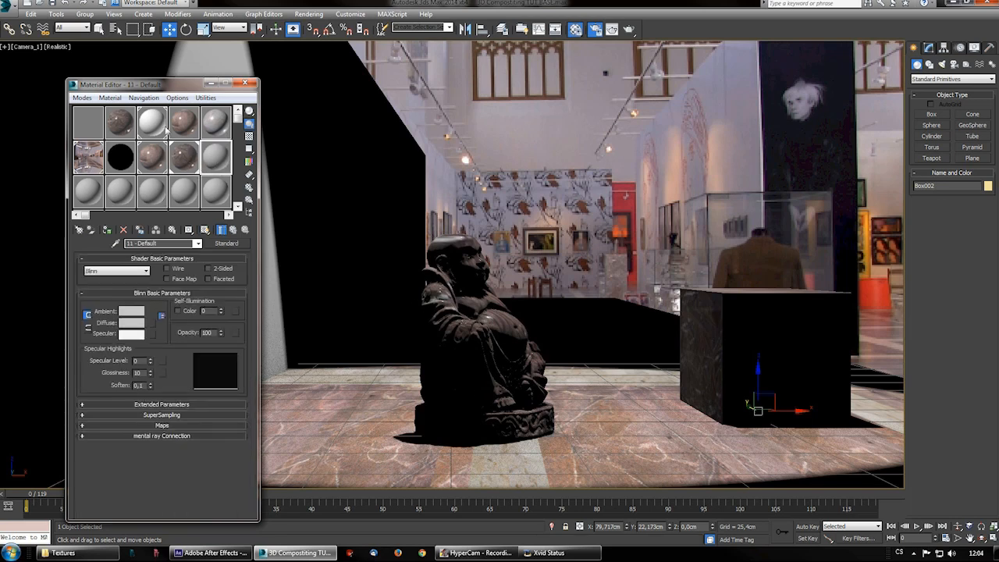
left_click_drag(160, 138, 452, 308)
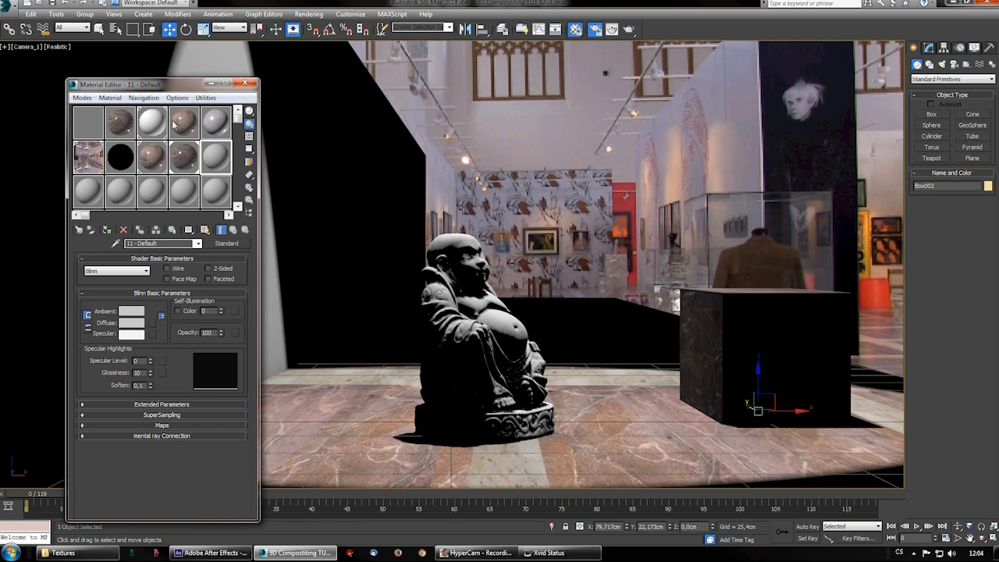
left_click(212, 121)
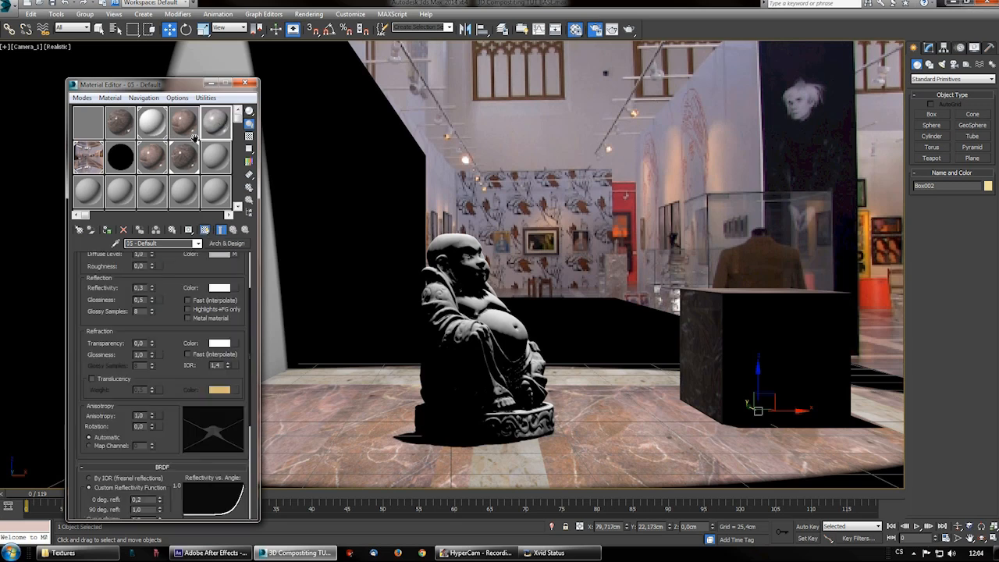
left_click_drag(210, 118, 446, 281)
left_click(471, 288)
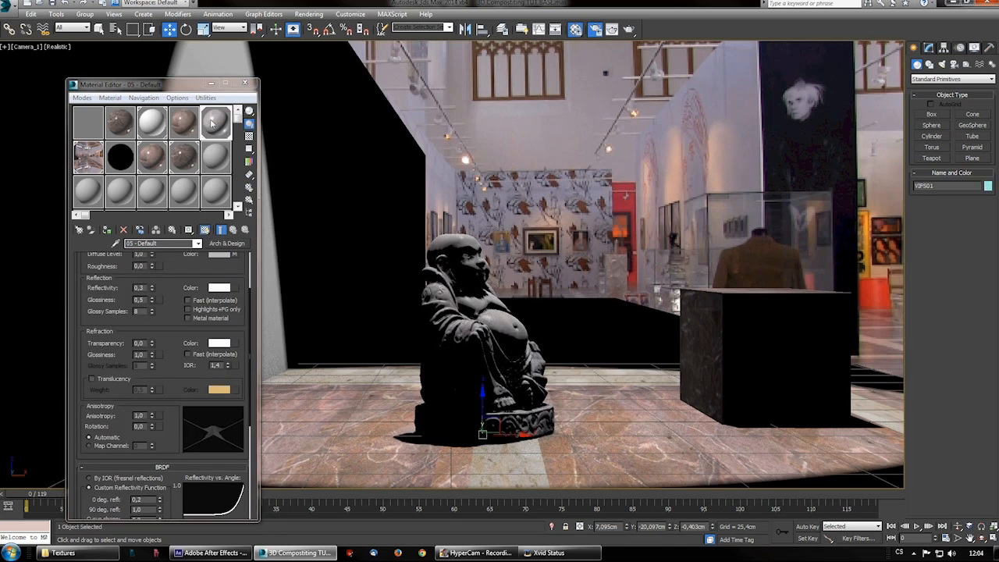
- Set the reflection glossiness of the 05 - Default material to 0,45
left_click_drag(247, 308, 250, 251)
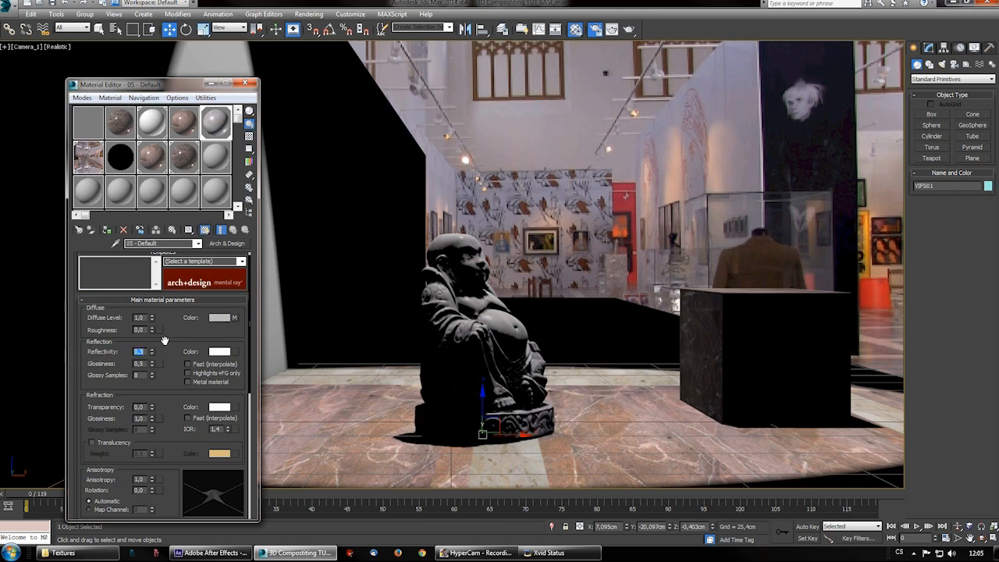
key("Tab")
key("Return")
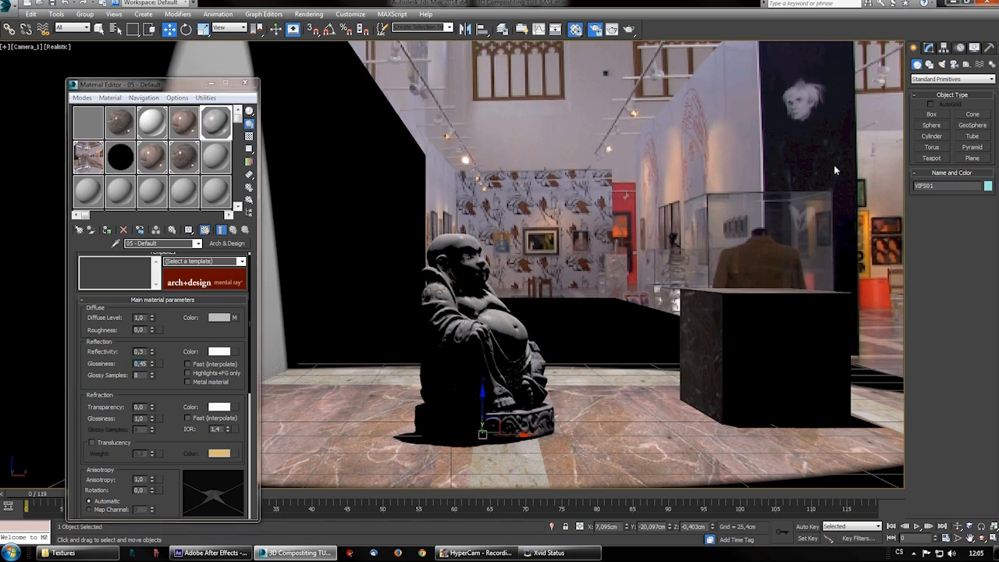
- Switch the statue's UVW Map modifier to Box mapping and close the material editor
left_click(932, 49)
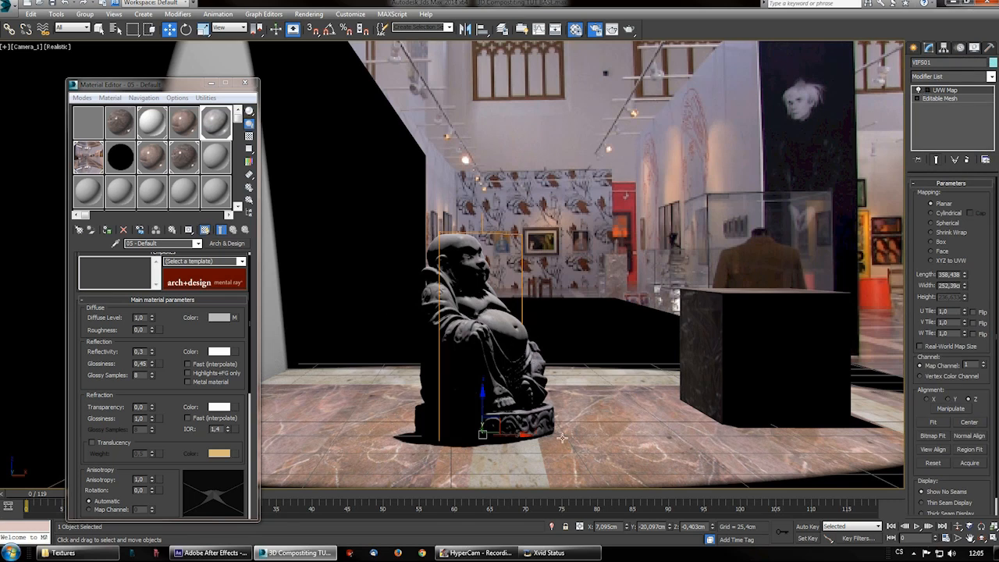
left_click(925, 94)
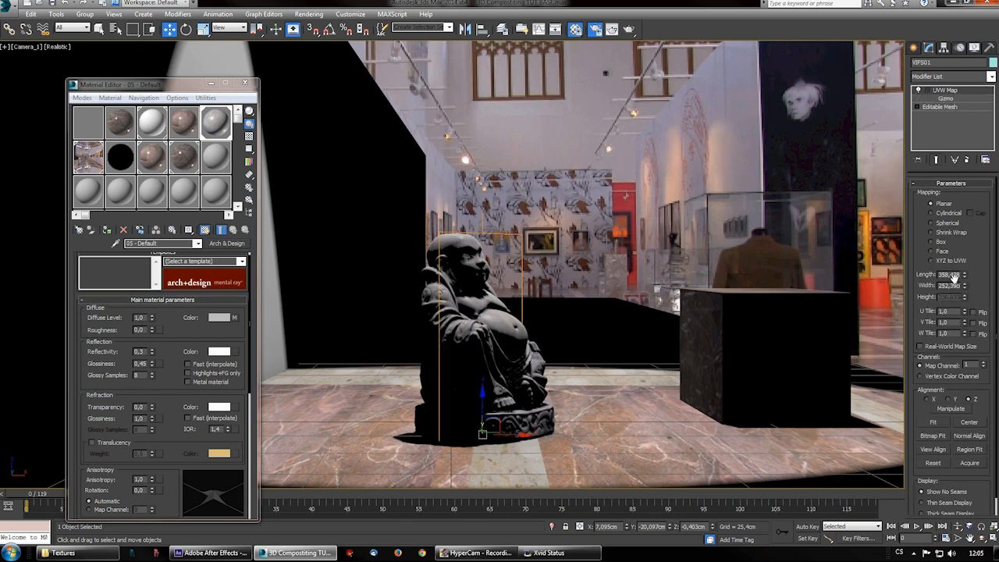
left_click(939, 242)
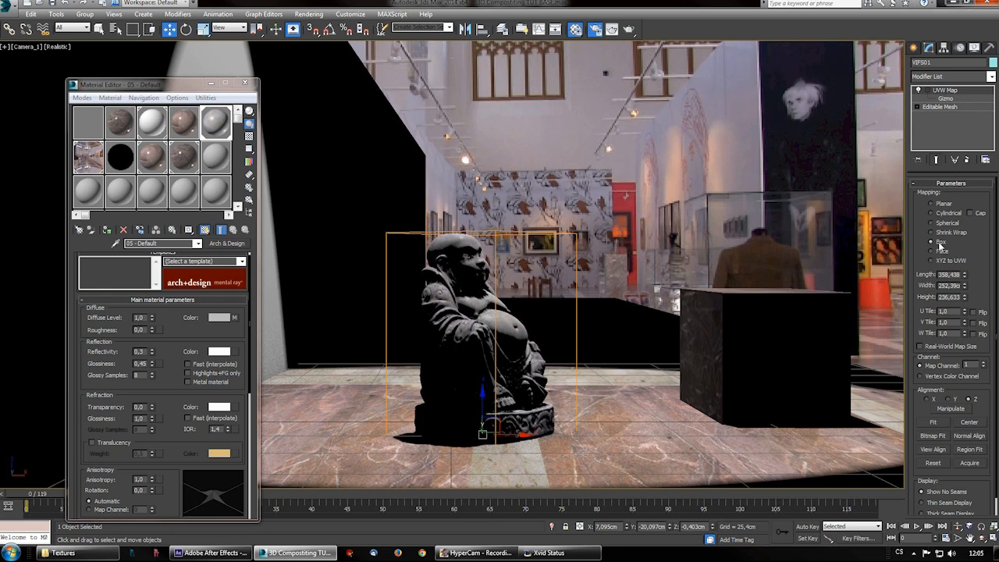
left_click(944, 205)
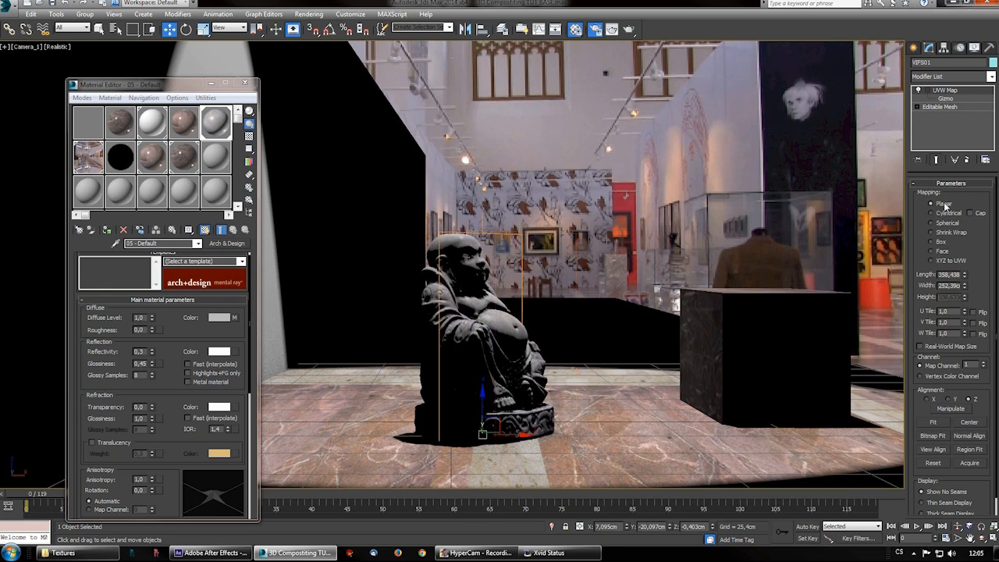
left_click(940, 243)
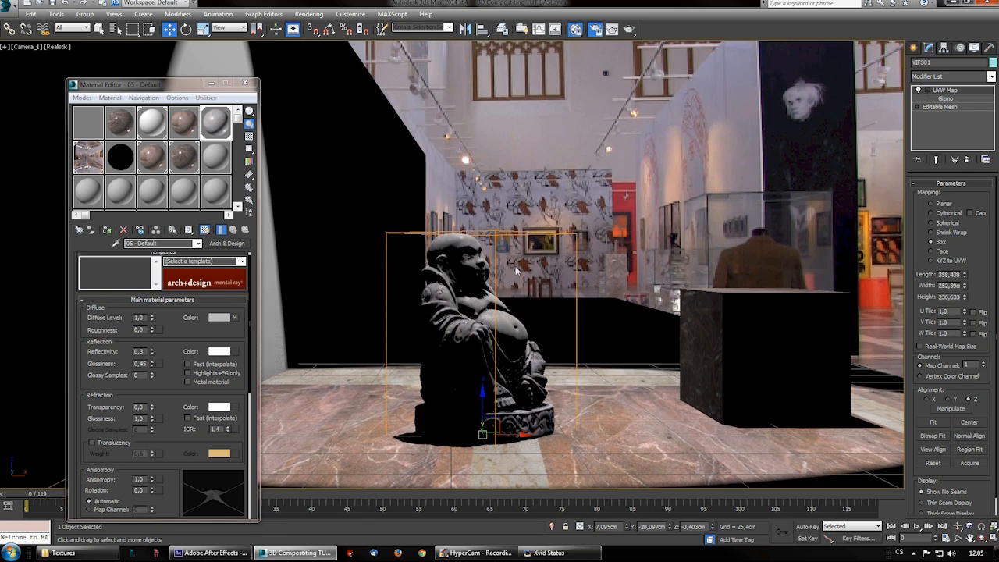
key("m")
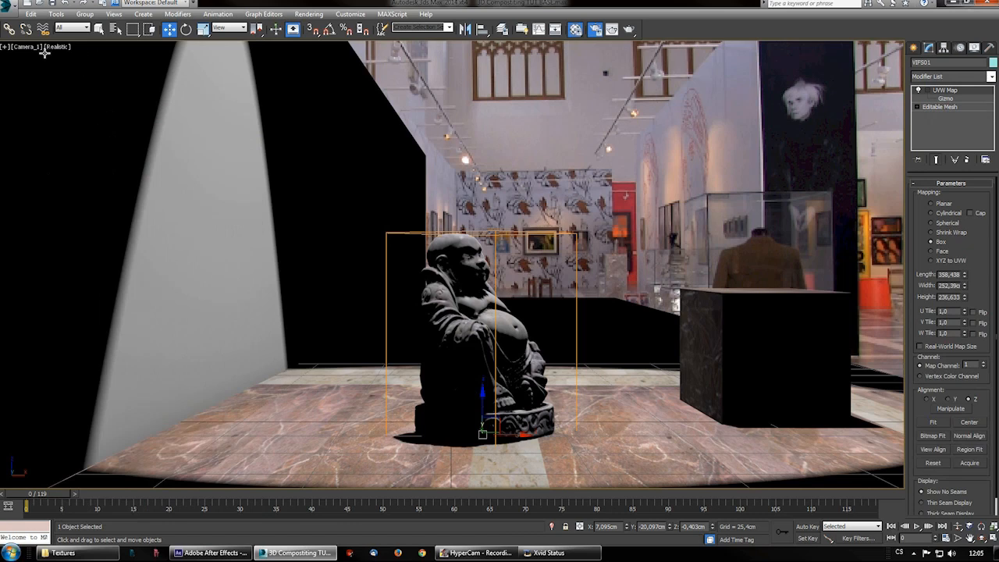
- In the perspective view, select the free spot light above the scene and turn it off
left_click(437, 102)
key("p")
scroll(536, 226, "down", 5)
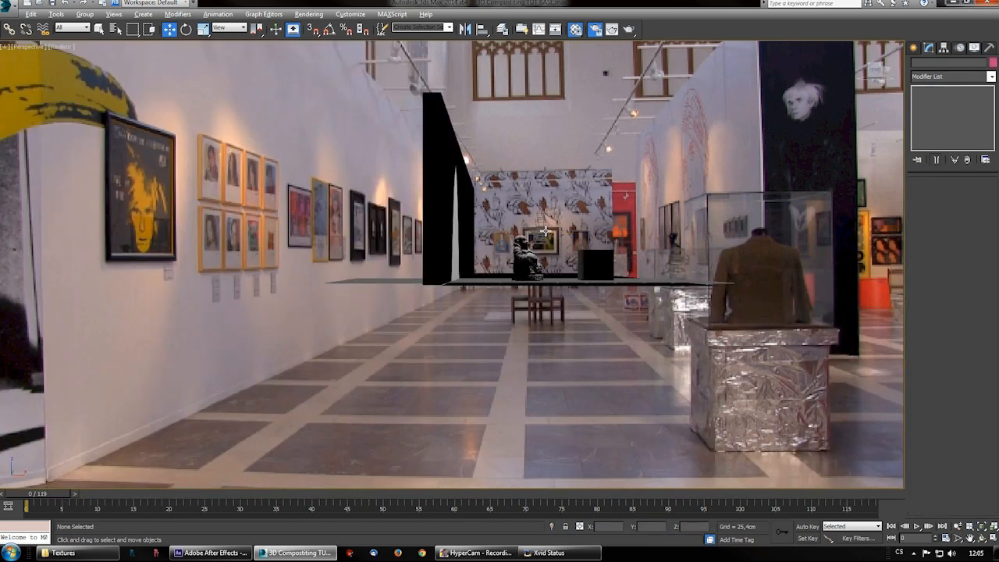
middle_click_drag(551, 230, 538, 247, "alt")
key("c")
left_click(544, 150)
scroll(574, 202, "up", 5)
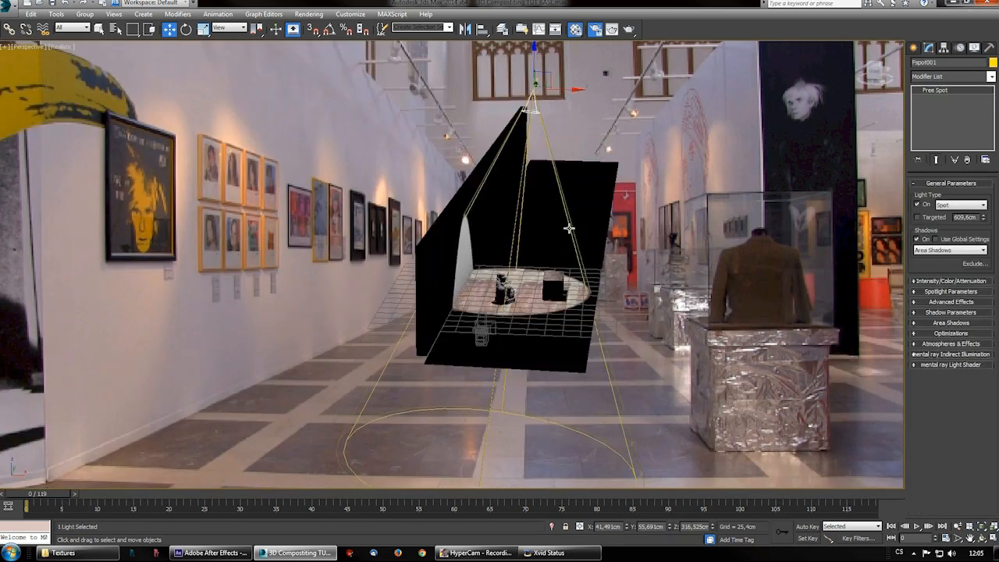
left_click(918, 204)
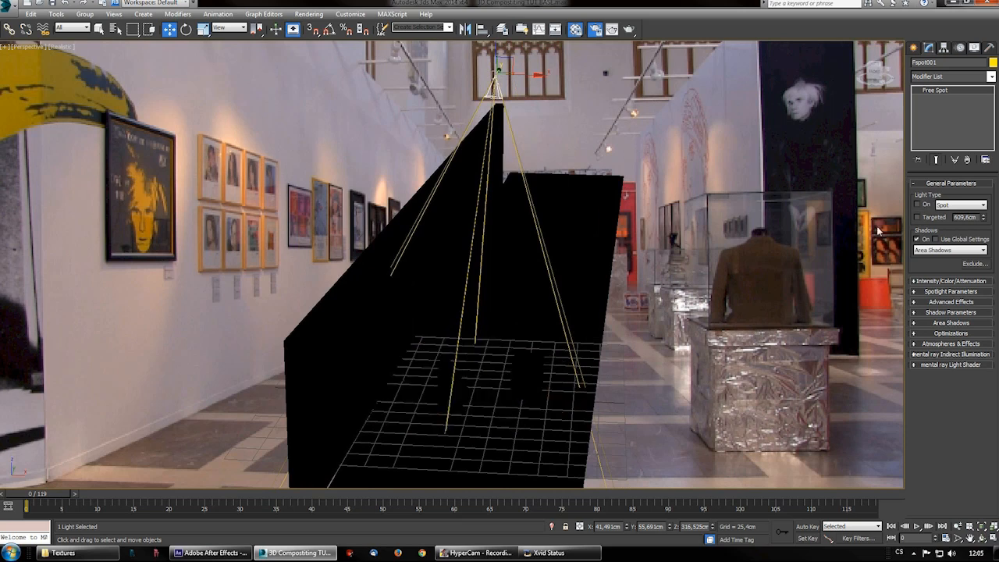
- Create a photometric mr Sky Portal light over the marble floor
left_click(915, 48)
left_click(941, 64)
left_click(942, 80)
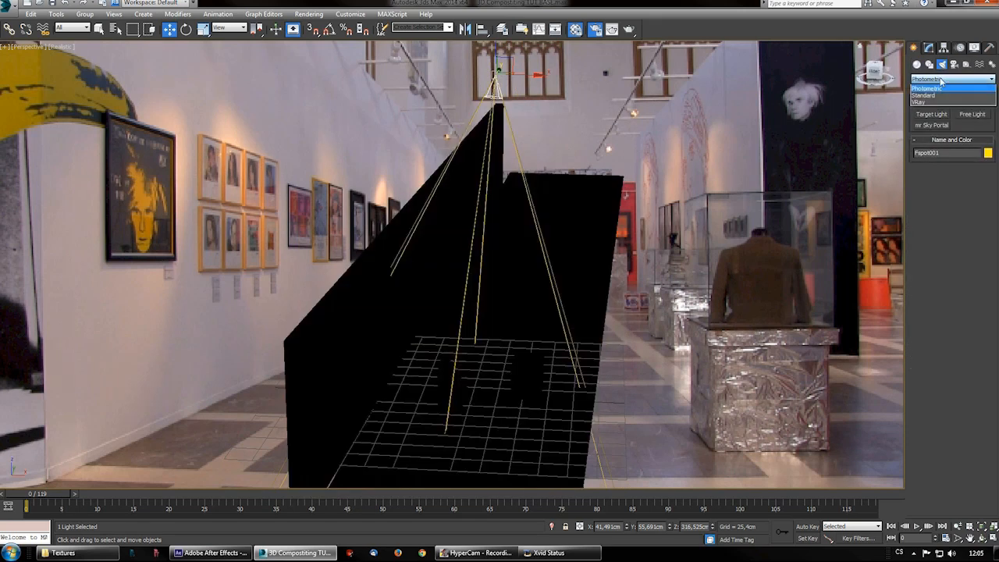
left_click(928, 88)
left_click(932, 125)
left_click_drag(647, 331, 546, 407)
- Raise the sky portal above the statue and pedestal to about 75 cm in Z
key("w")
left_click_drag(601, 336, 603, 268)
left_click_drag(635, 299, 505, 312)
middle_click_drag(506, 312, 527, 297, "alt")
left_click_drag(511, 294, 476, 306)
middle_click_drag(475, 306, 448, 272, "alt")
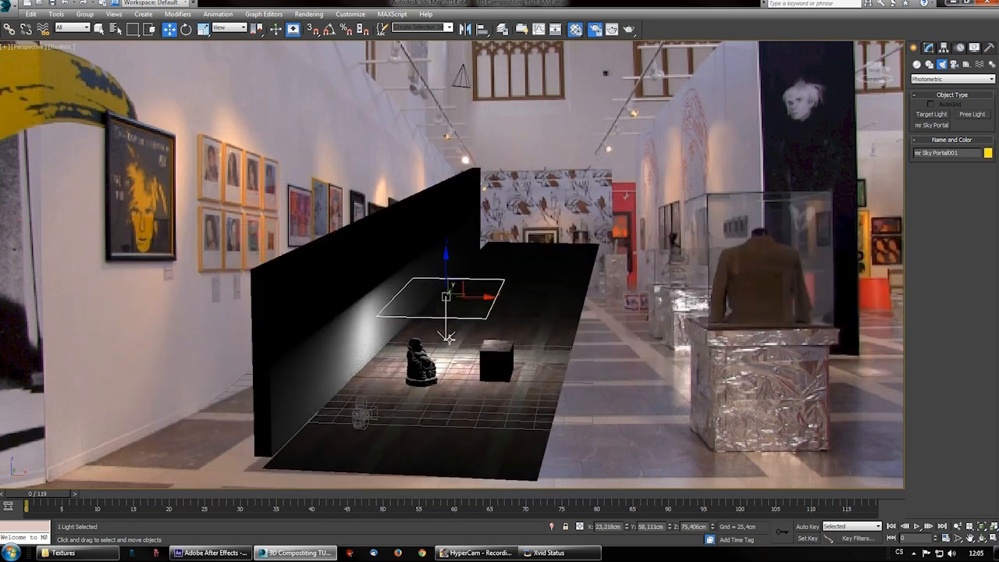
- Tilt the sky portal toward the statue and move it to about X 42, Y 26, Z 101 cm
left_click_drag(448, 269, 490, 273)
right_click(454, 262)
left_click(468, 286)
right_click(446, 280)
left_click(463, 289)
middle_click_drag(483, 294, 470, 292, "alt")
left_click_drag(498, 274, 469, 281)
- Move the sky portal along Y to about 8 cm
key("shift+z")
key("shift+z")
key("shift+z")
key("shift+z")
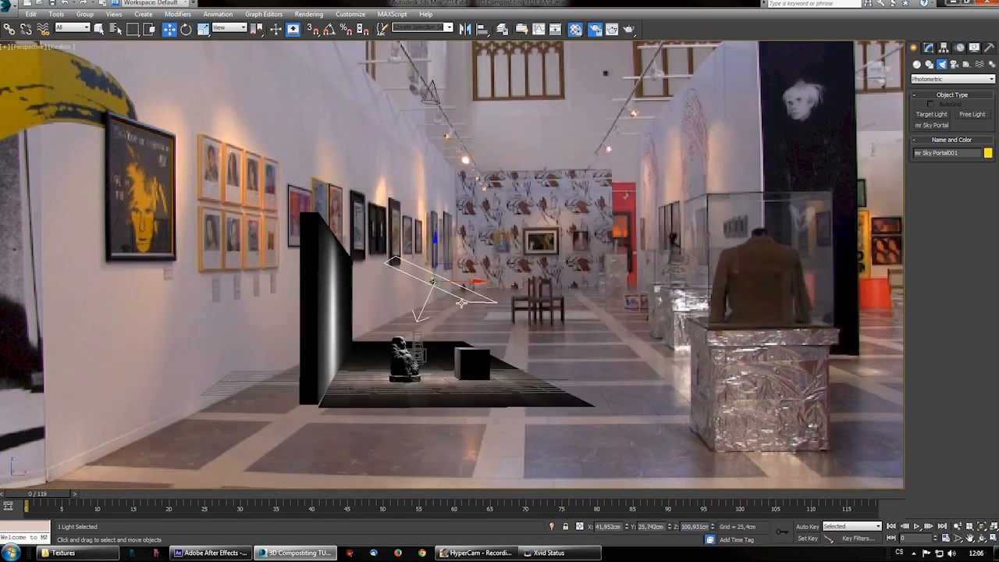
middle_click_drag(432, 324, 413, 337, "alt")
middle_click_drag(438, 271, 411, 281, "alt")
left_click_drag(455, 217, 431, 229)
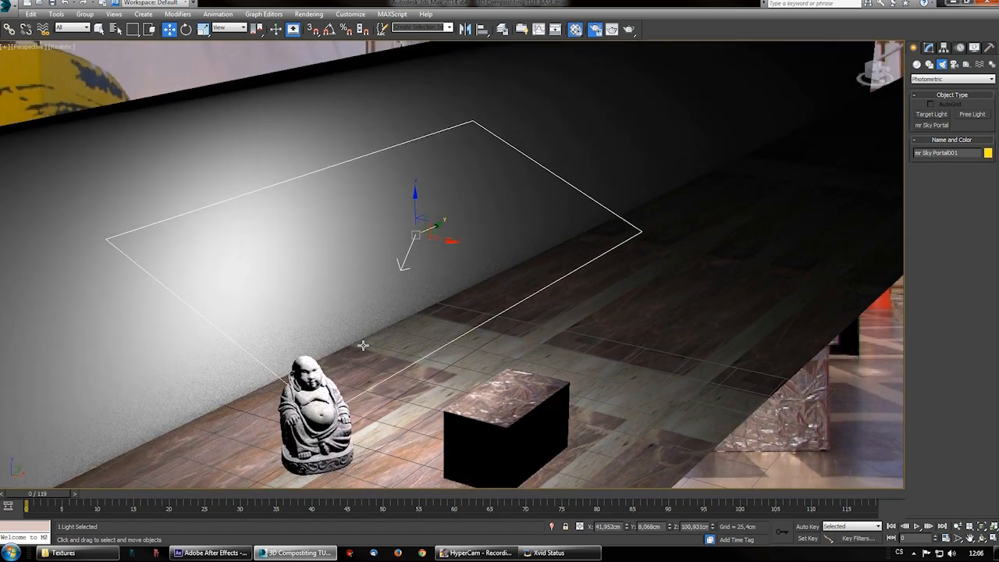
- Examine the sky portal's lighting on the statue, wall and pedestal in the perspective view and return to the Camera_1 view
key("shift+z")
key("shift+z")
middle_click_drag(394, 330, 524, 244)
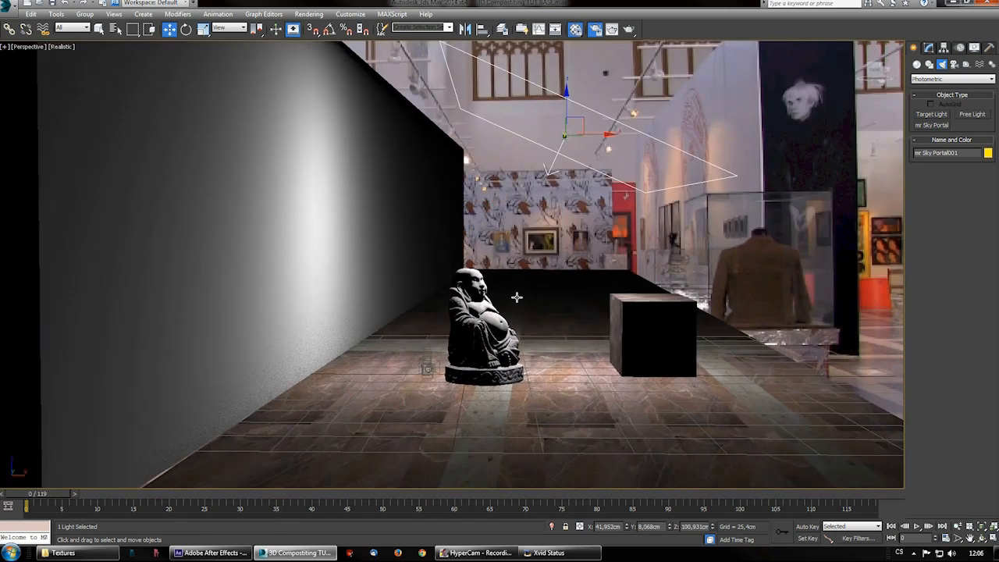
scroll(517, 297, "up", 4)
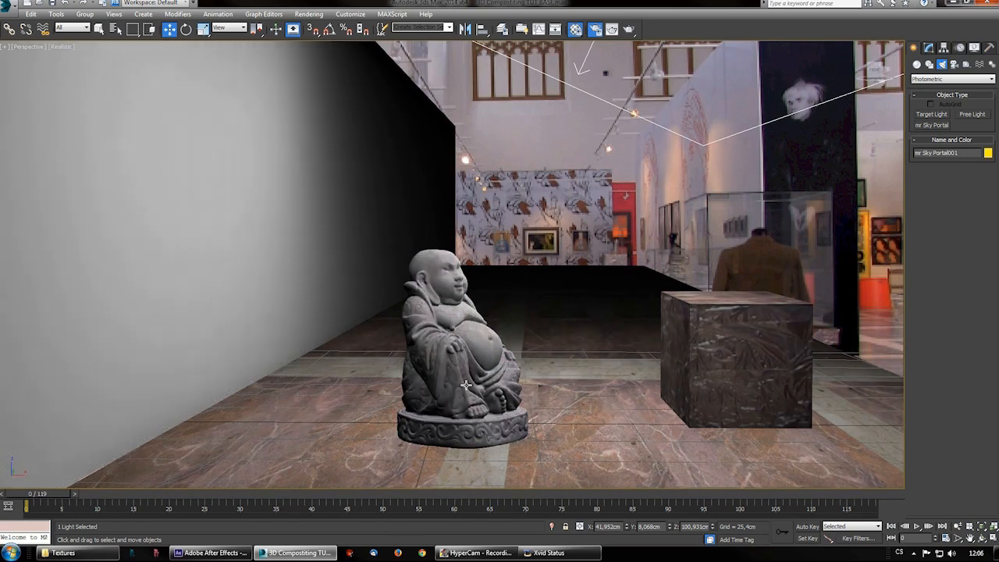
scroll(466, 386, "down", 4)
mouse_move(450, 378)
middle_mouse_down("alt")
mouse_move(434, 350)
mouse_move(441, 373)
middle_mouse_up("alt")
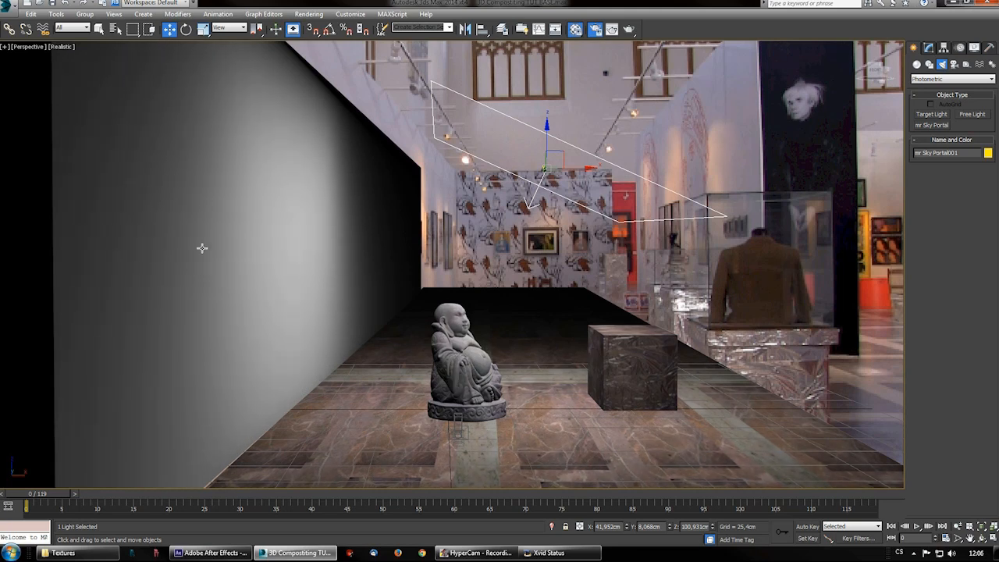
left_click(25, 50)
mouse_move(39, 59)
left_click(201, 59)
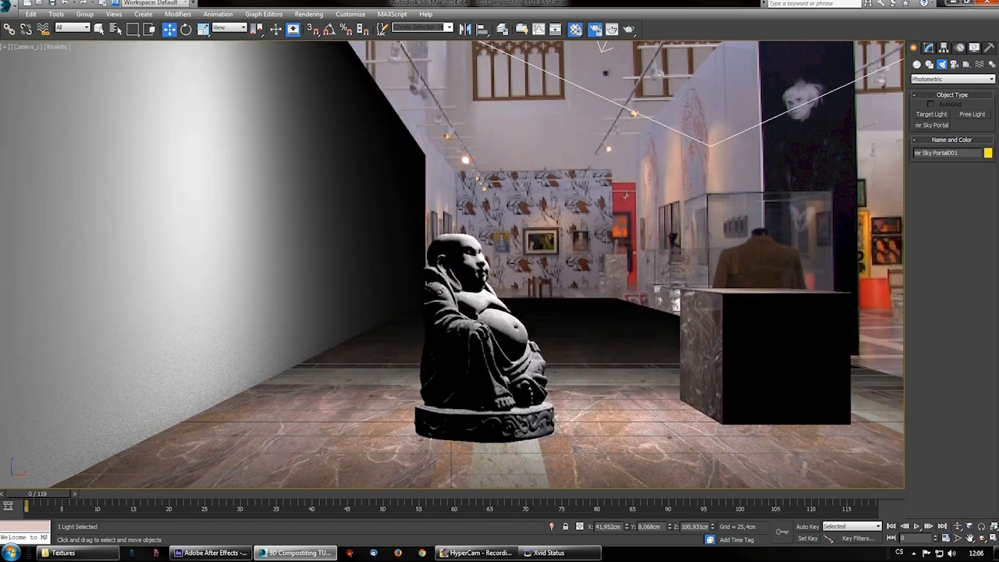
- Start a test render of the Camera_1 view, then cancel it and close the render window
key("shift+q")
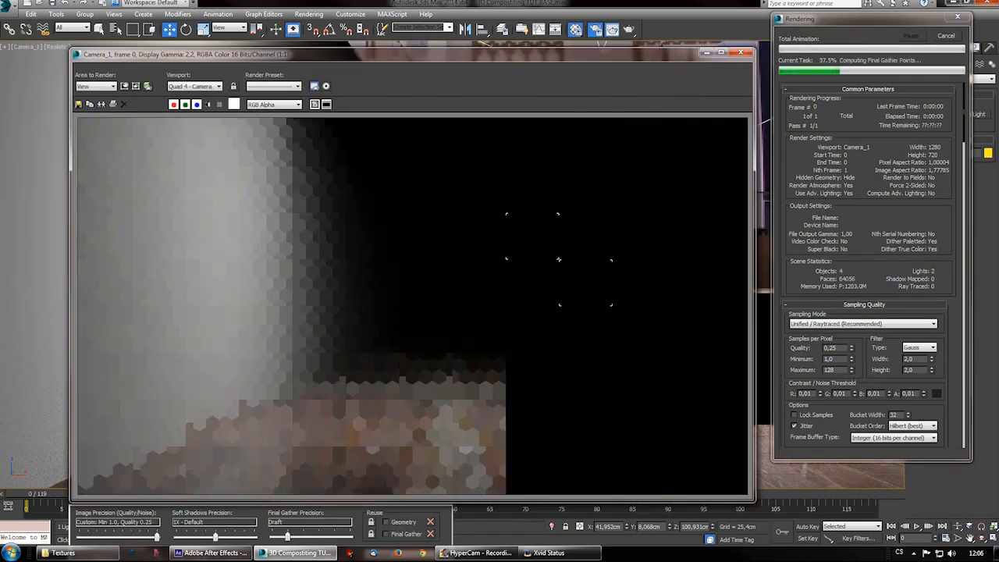
left_click(948, 36)
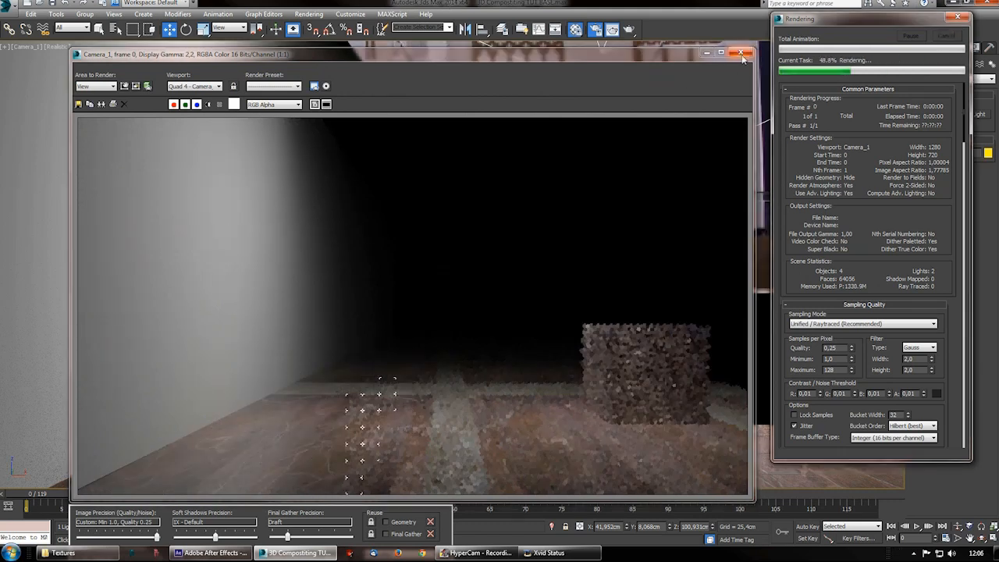
left_click(742, 53)
- Make the Buddha statue visible to the camera, test render the Camera_1 view and close the render window
right_click(481, 319)
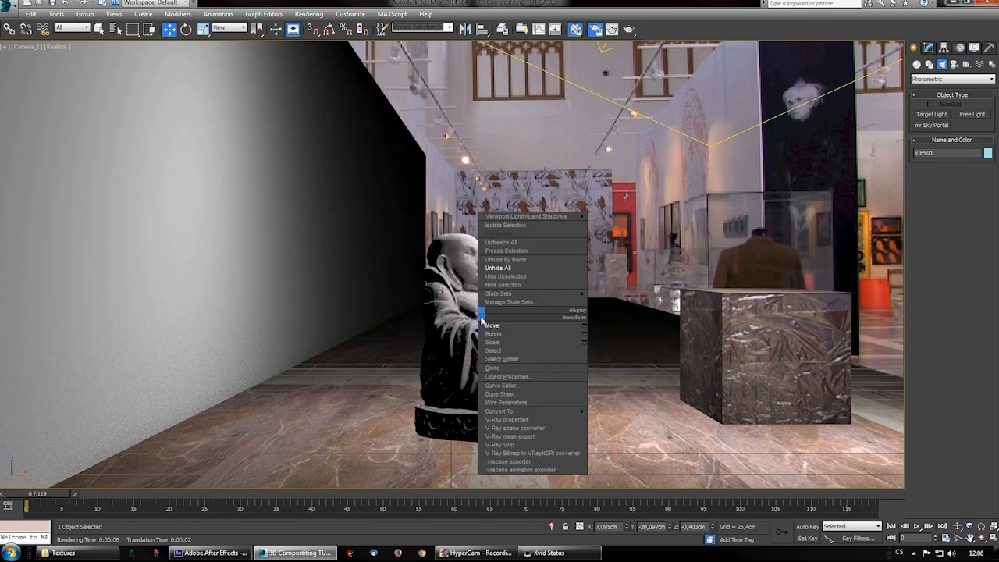
left_click(516, 379)
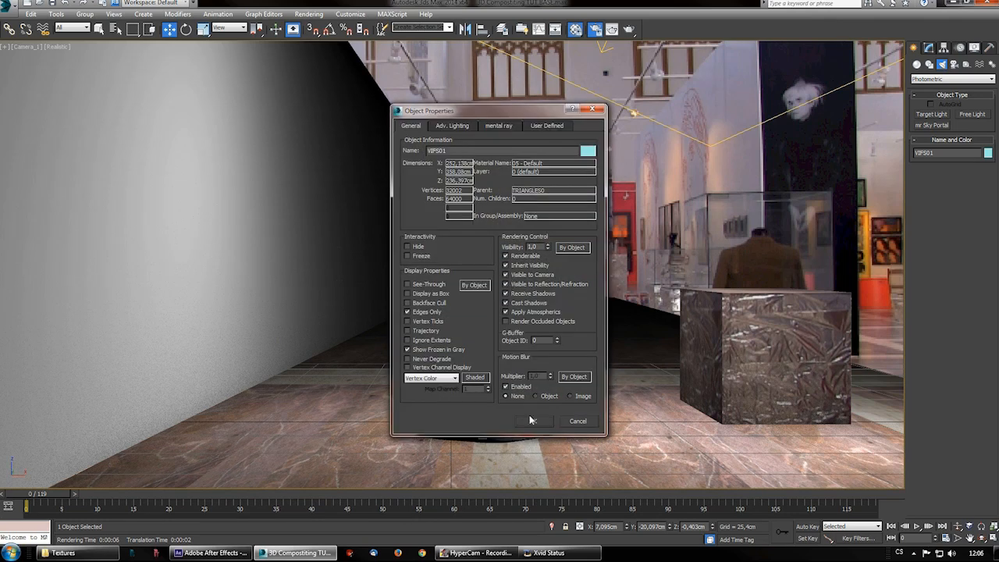
left_click(532, 422)
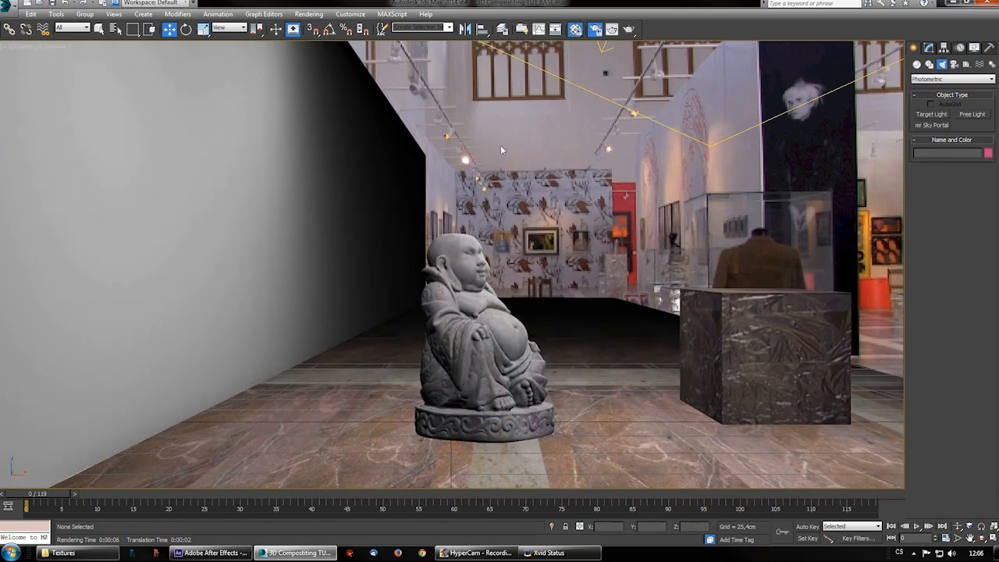
key("shift+q")
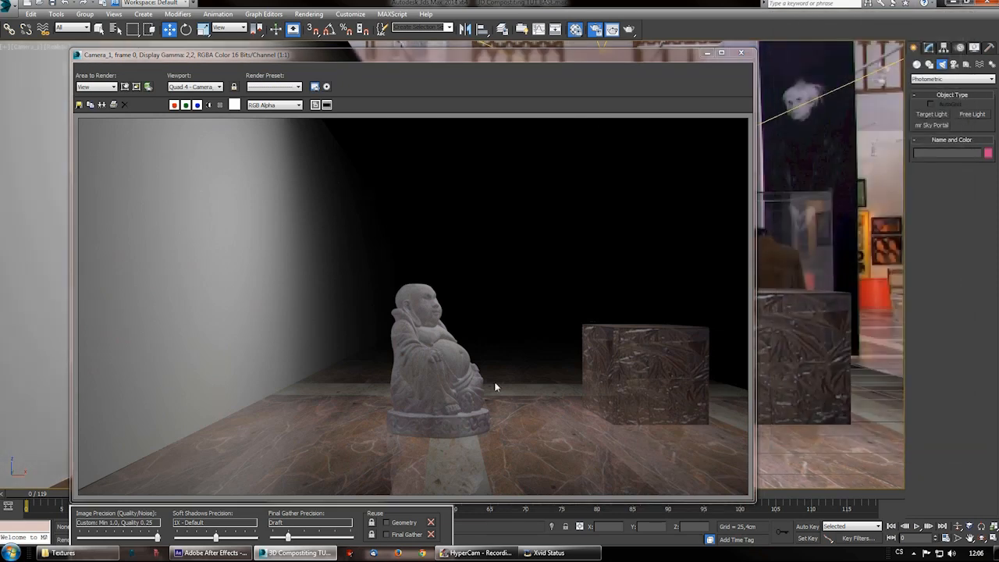
left_click(740, 53)
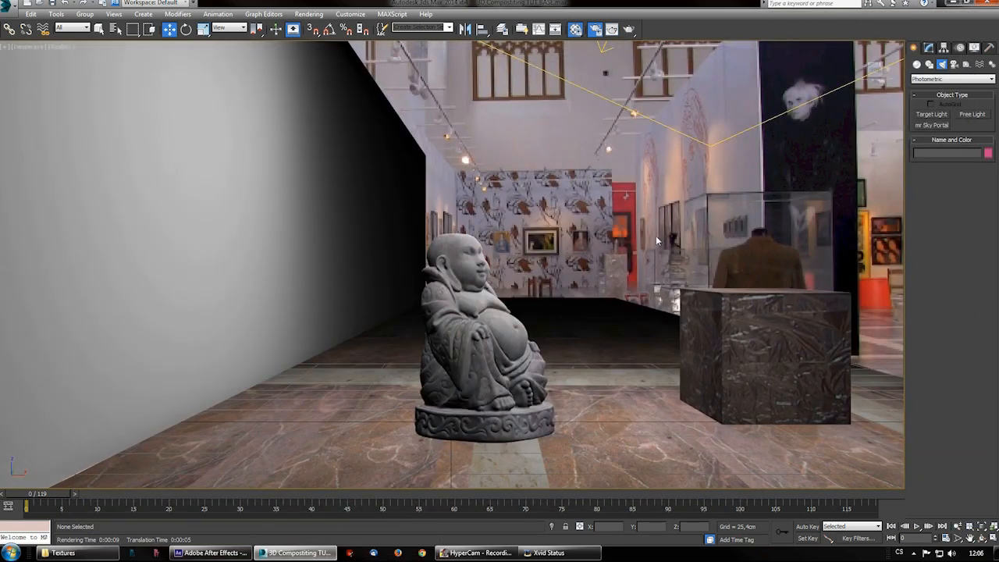
- Select the sky portal in the perspective view and shrink it to about 138 cm long by 95 cm wide
key("p")
middle_click_drag(655, 238, 595, 288, "alt")
left_click(594, 287)
left_click(928, 48)
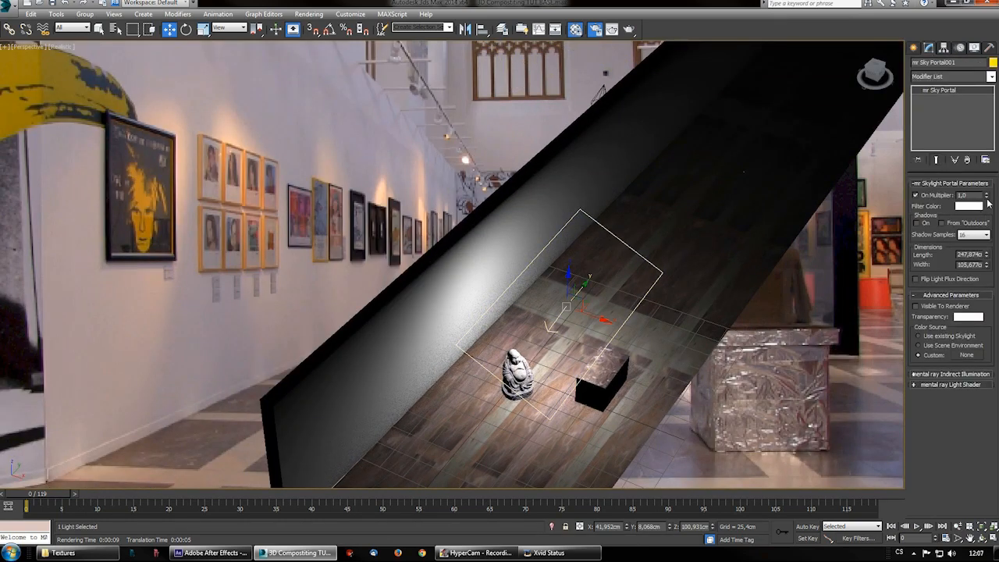
mouse_move(985, 255)
left_mouse_down()
mouse_move(984, 271)
mouse_move(986, 260)
left_mouse_up()
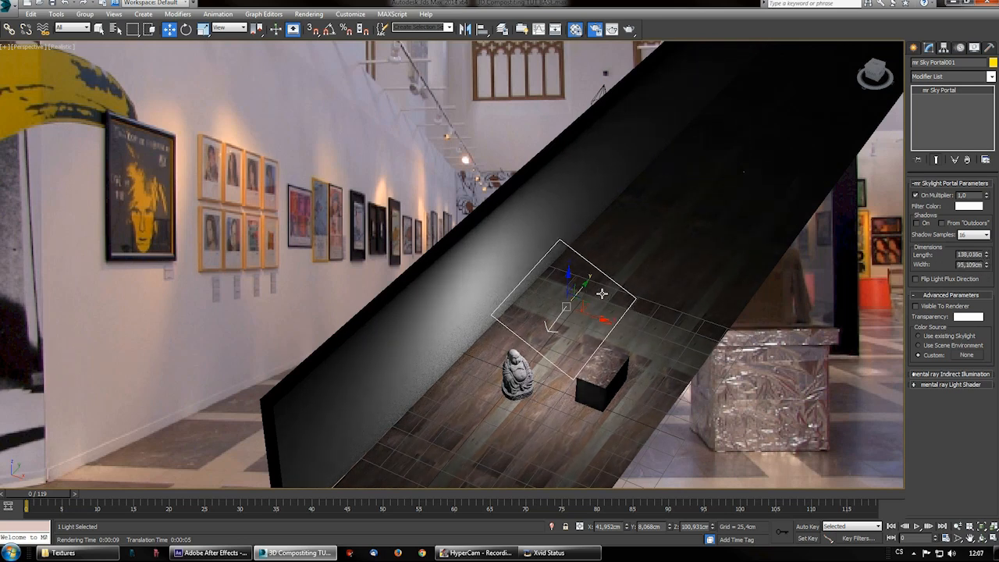
- Move the sky portal to about Y -11.6 cm and raise it to about Z 107 cm
left_click_drag(576, 295, 568, 307)
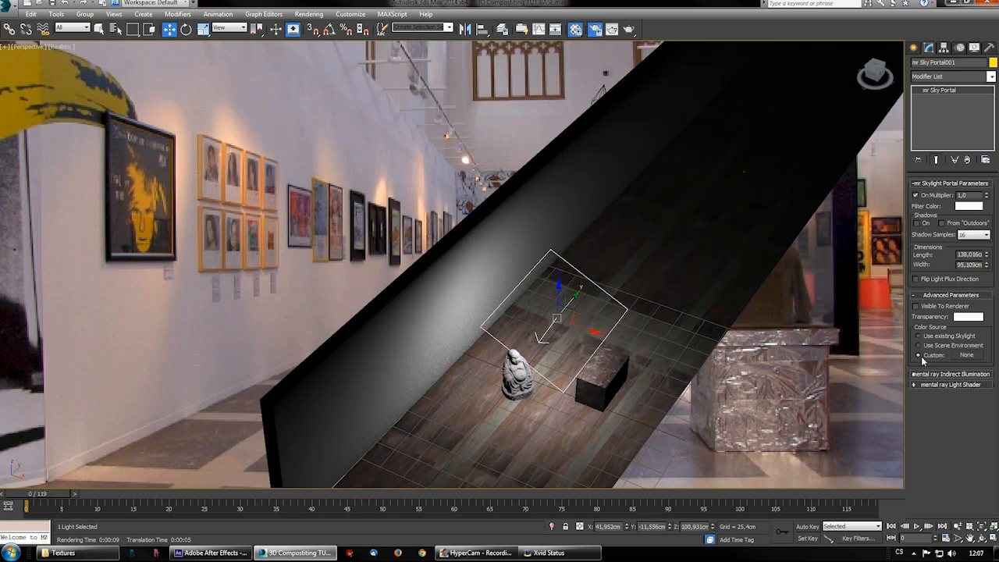
middle_click_drag(788, 356, 518, 303, "alt")
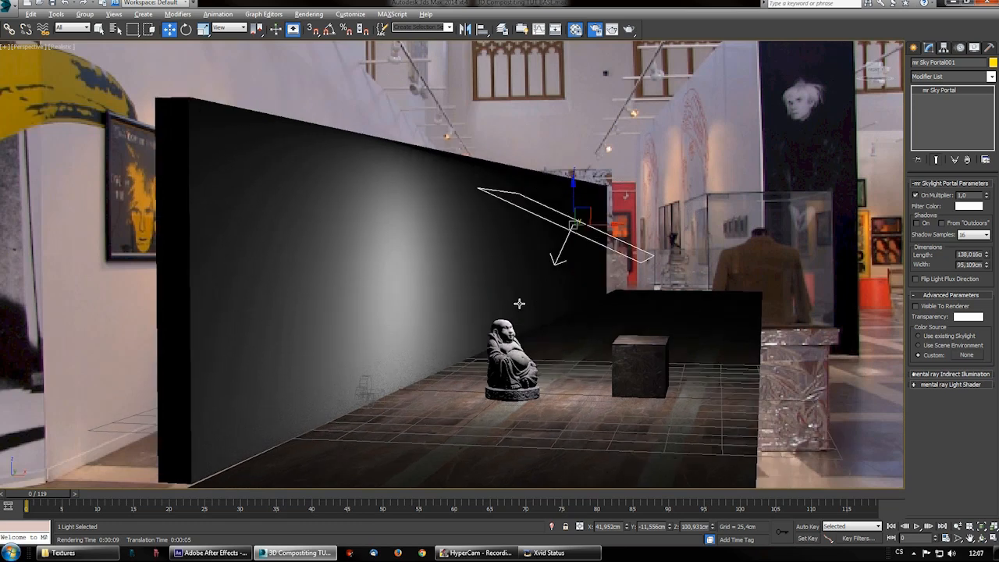
left_click_drag(575, 193, 574, 180)
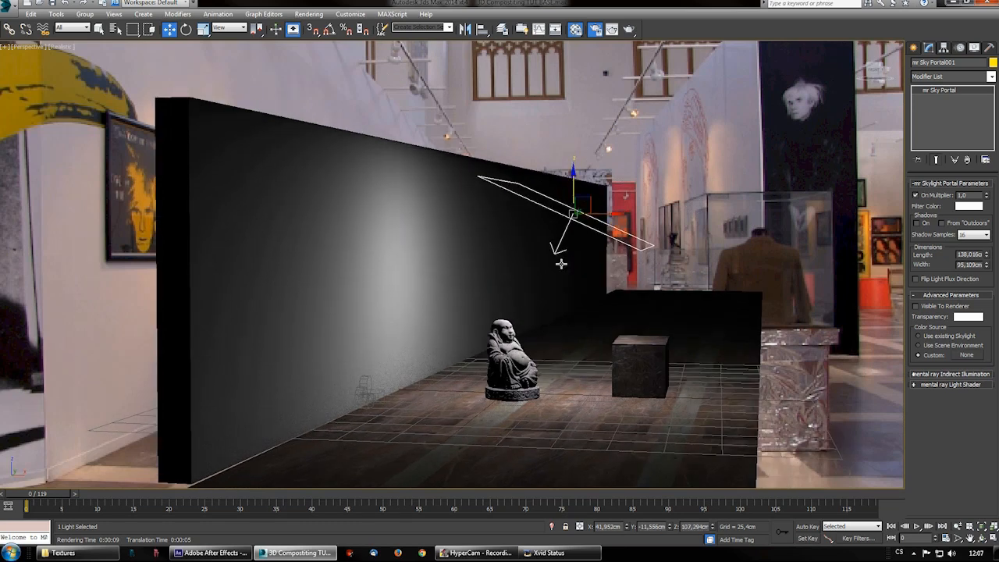
- Return to the Camera_1 view and test render the repositioned sky portal's lighting
left_click(39, 46)
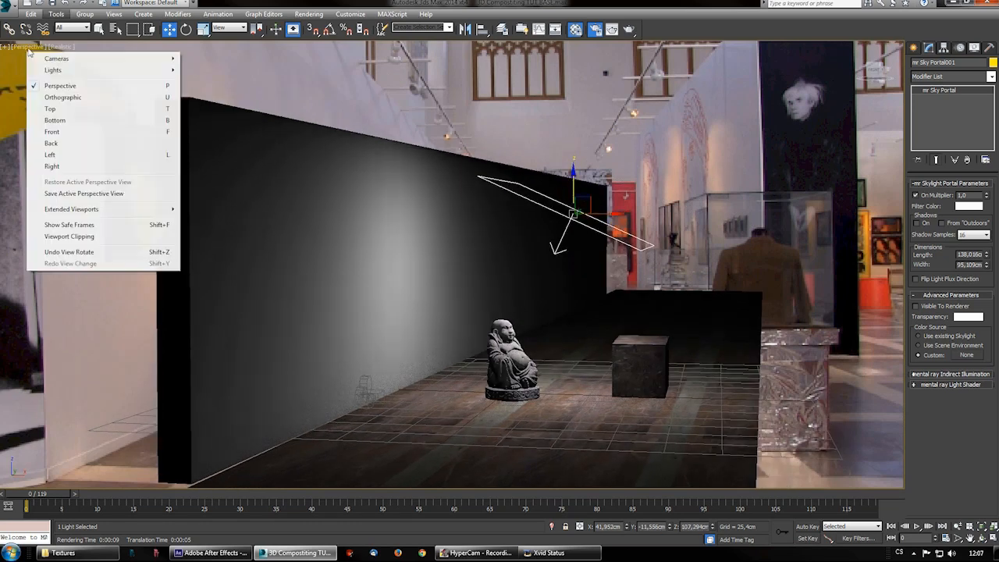
mouse_move(138, 62)
left_click(204, 59)
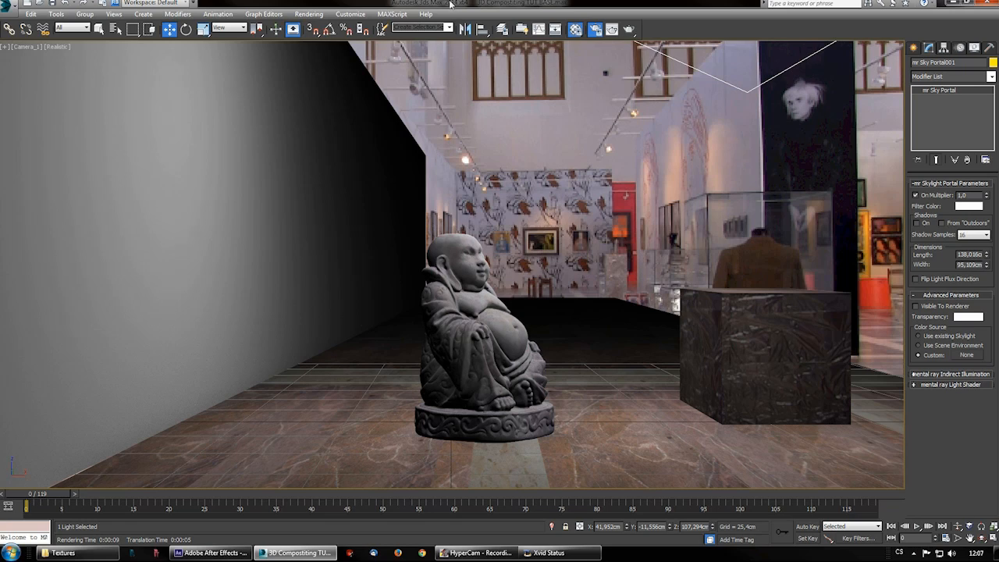
key("shift+q")
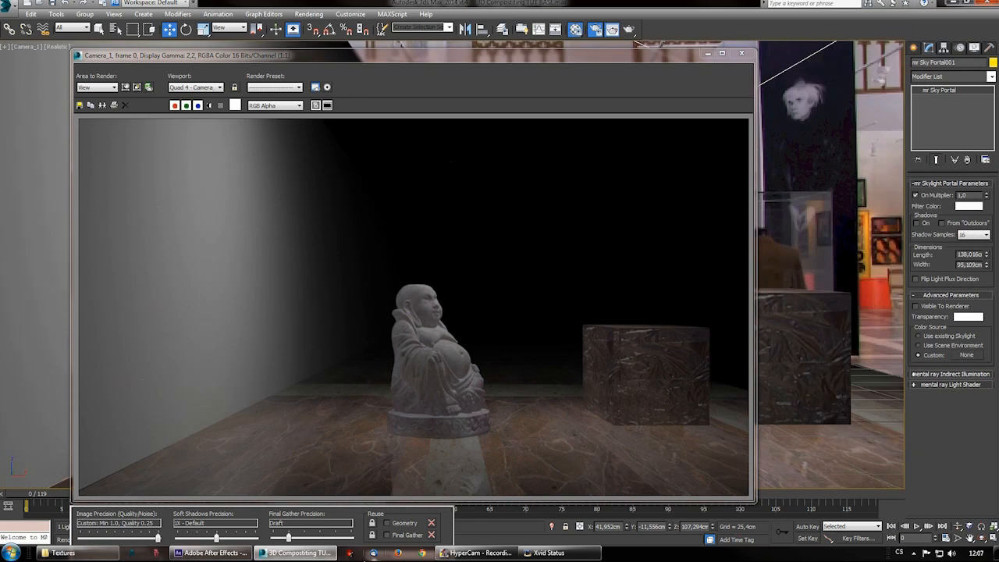
- Compare the render with the gallery composite in After Effects, then return to 3ds Max and close the render window
left_click(211, 552)
left_click_drag(558, 26, 537, 39)
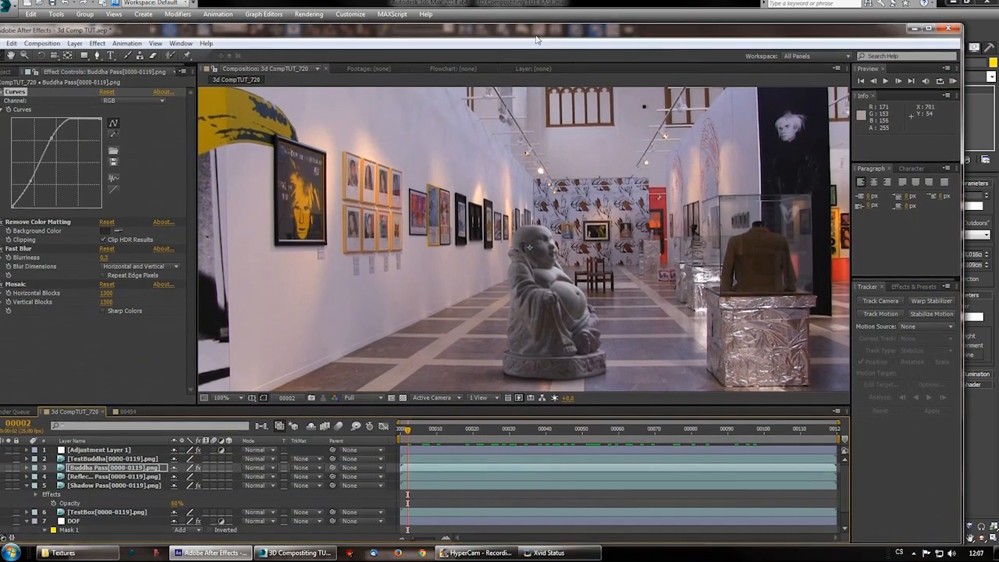
left_click(914, 28)
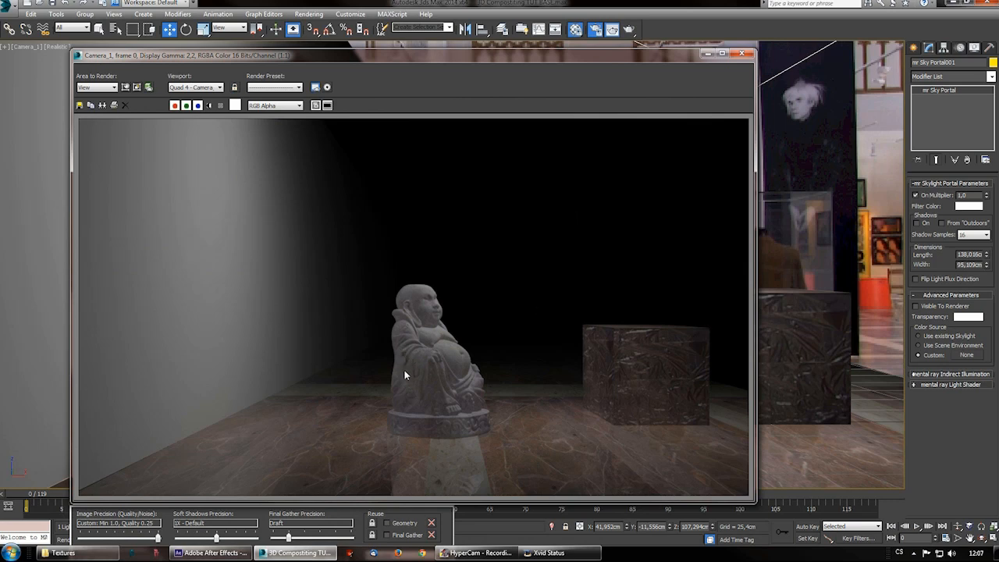
left_click(741, 54)
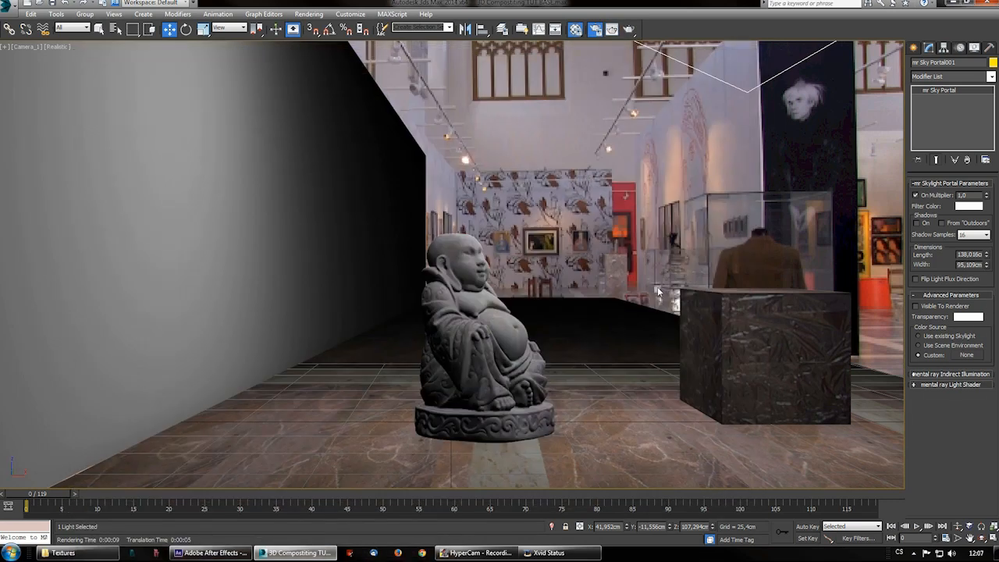
- Reduce the sky portal to about 121 by 88 cm and test render the Camera_1 view again
key("p")
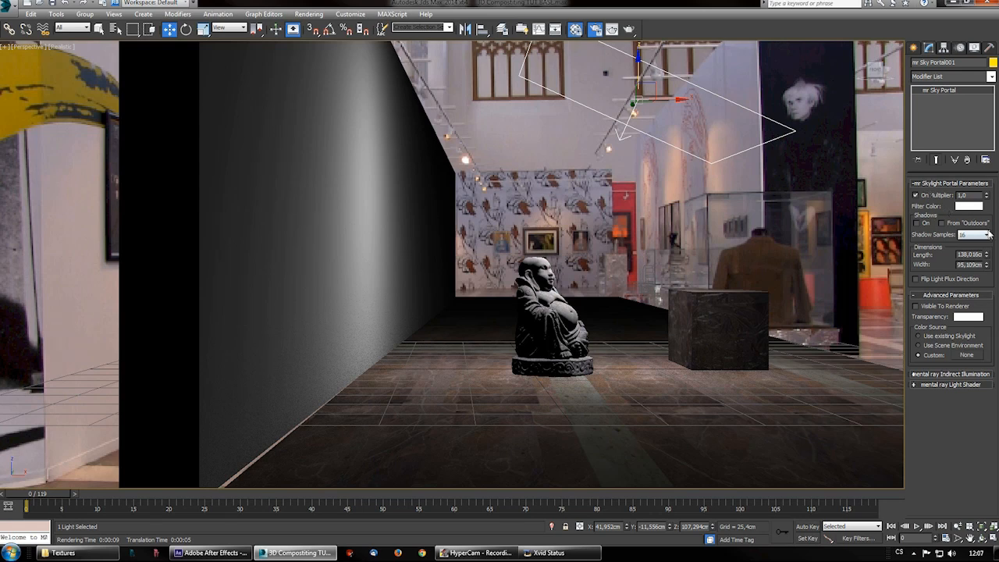
mouse_move(987, 257)
left_mouse_down()
mouse_move(986, 267)
mouse_move(986, 254)
left_mouse_up()
left_click(31, 47)
mouse_move(145, 59)
left_click(211, 57)
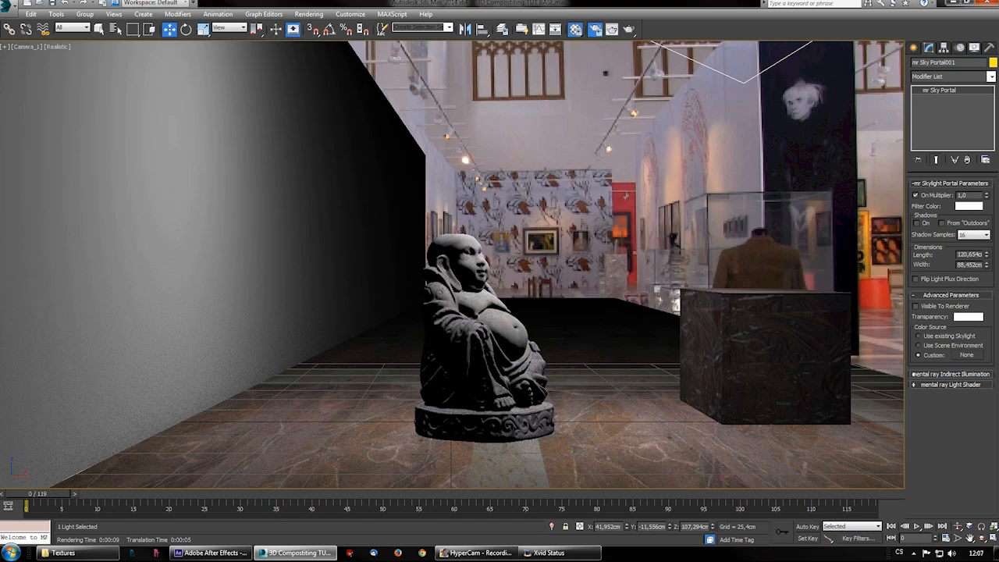
key("shift+q")
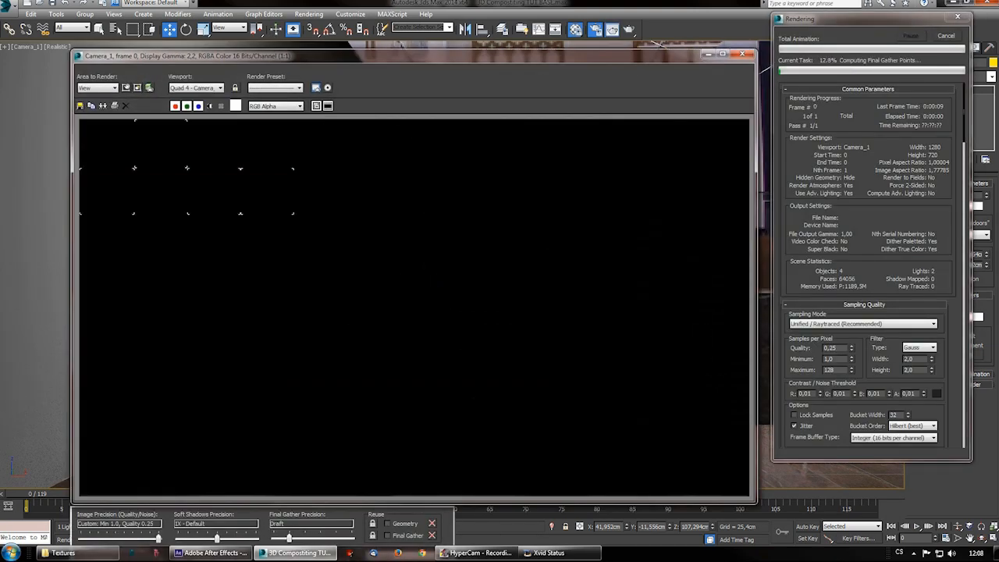
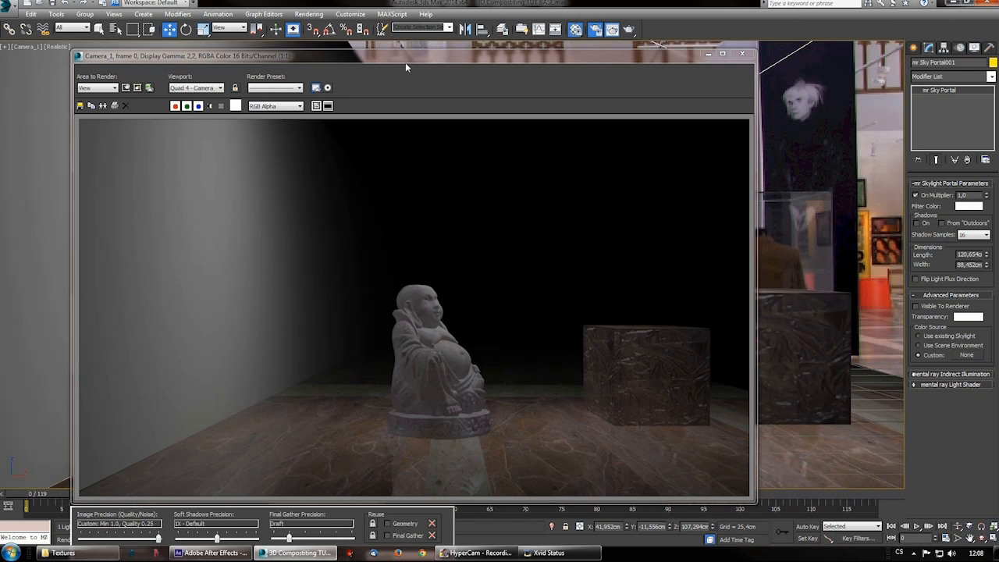
- Start saving the rendered image and browse to the Test folder inside 3d Compositing TUT
left_click_drag(410, 53, 454, 28)
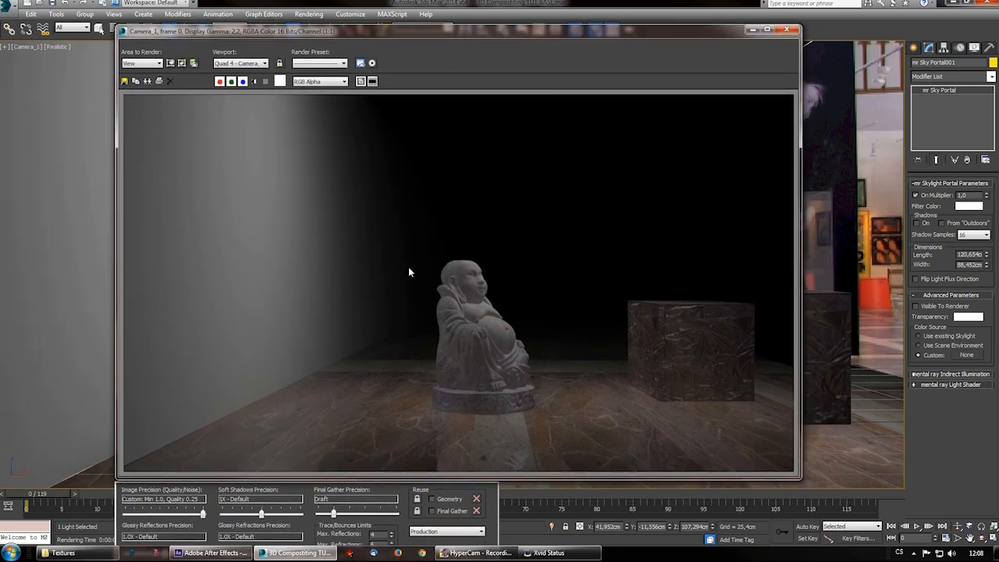
left_click(124, 82)
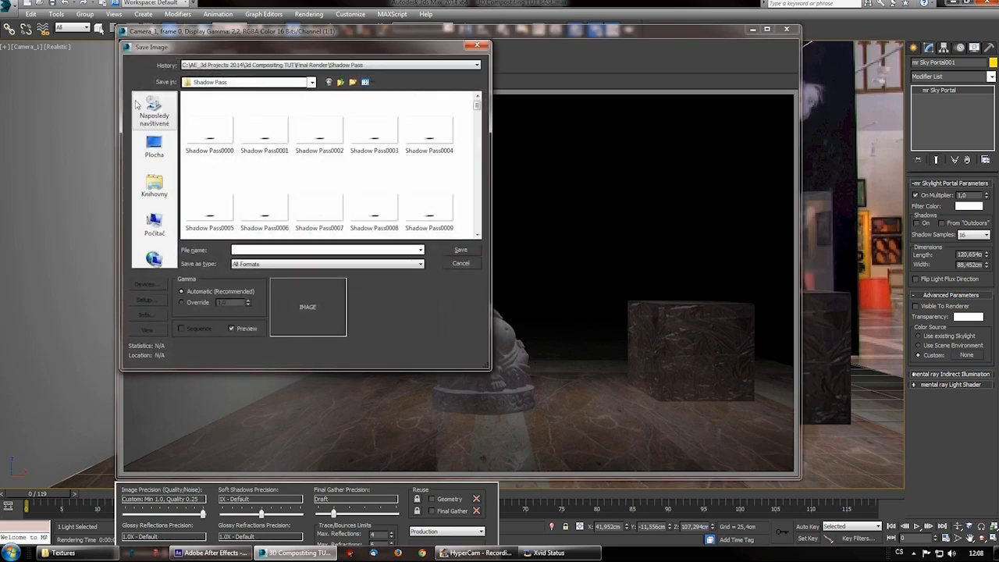
left_click(217, 82)
left_click(238, 168)
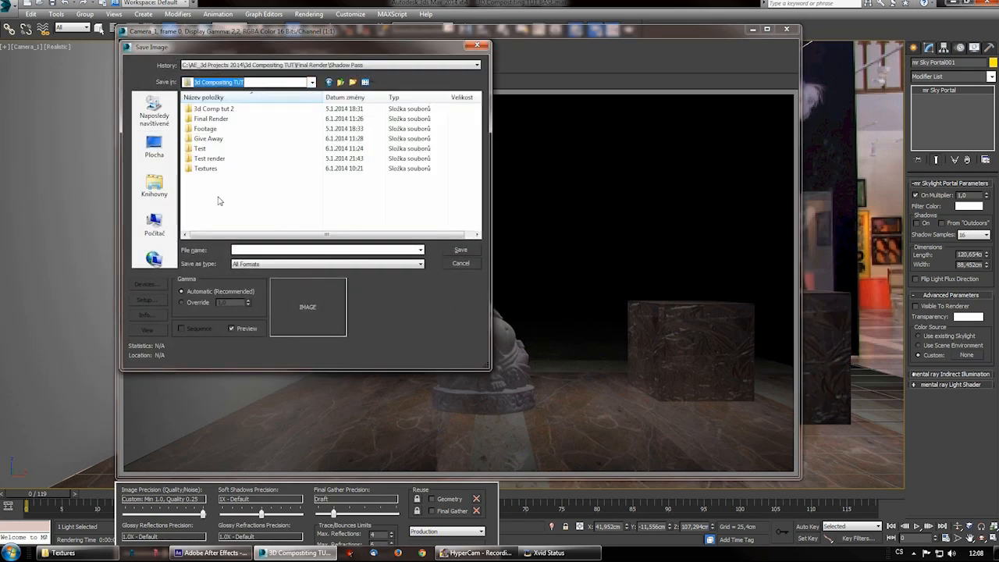
right_click(210, 205)
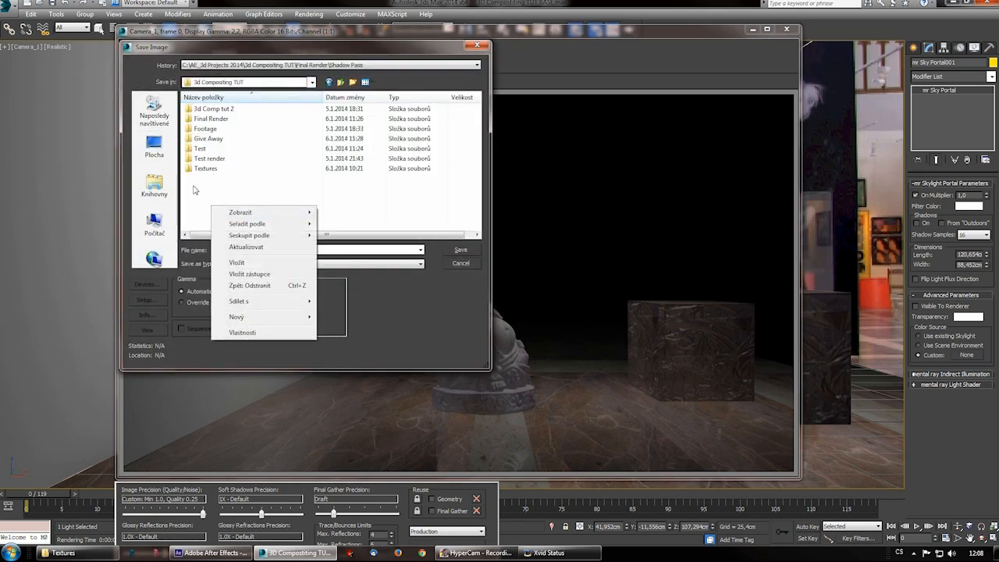
right_click(211, 197)
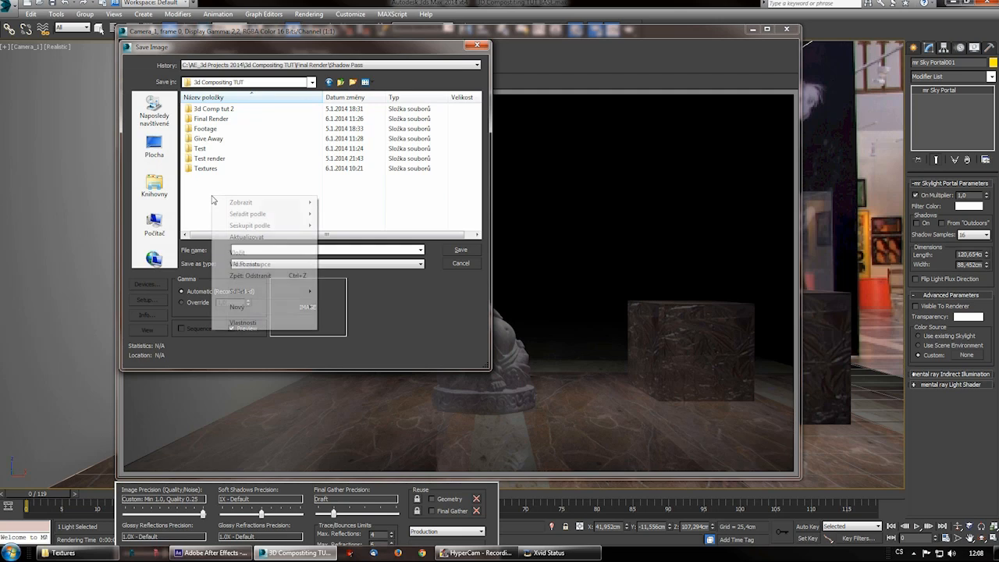
double_click(204, 148)
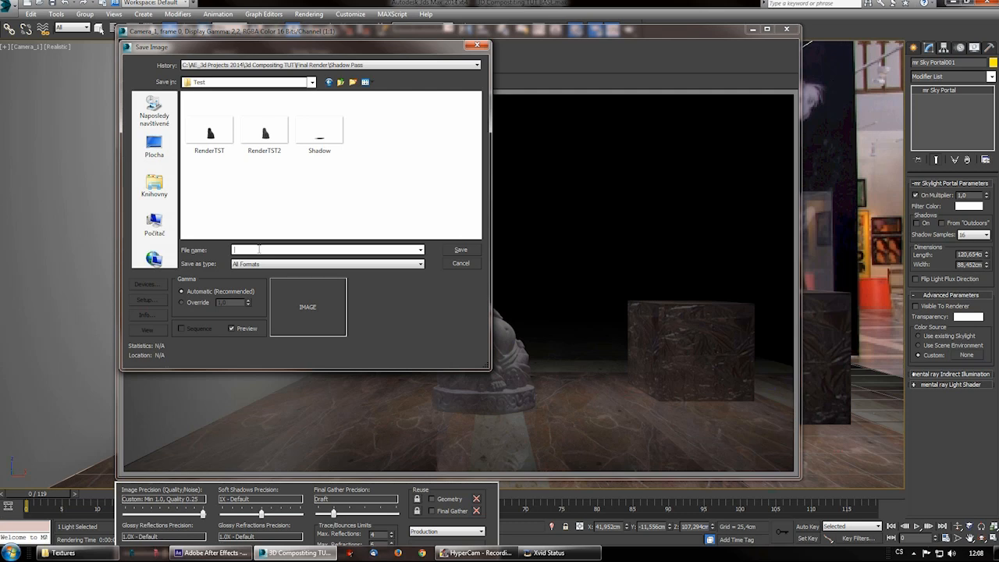
- Set up the render to save as a PNG named Rendertut test, then cancel the PNG configuration and the save
type("Render")
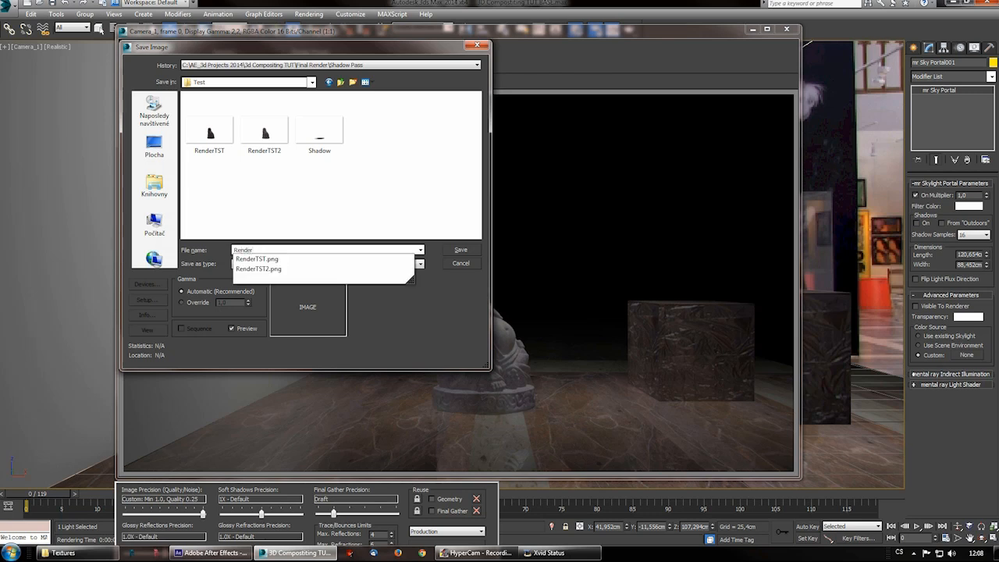
left_click(241, 217)
left_click(281, 265)
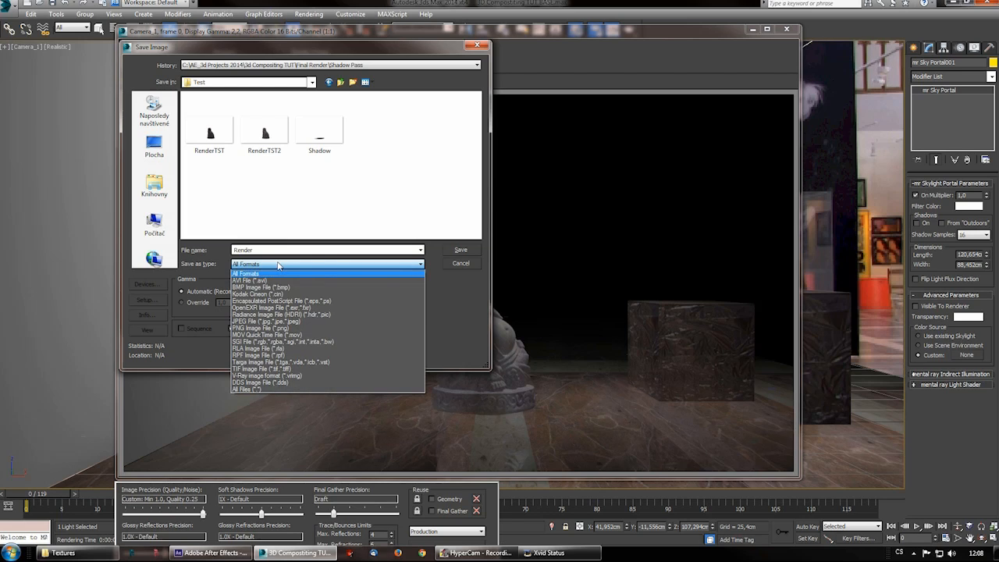
left_click(265, 328)
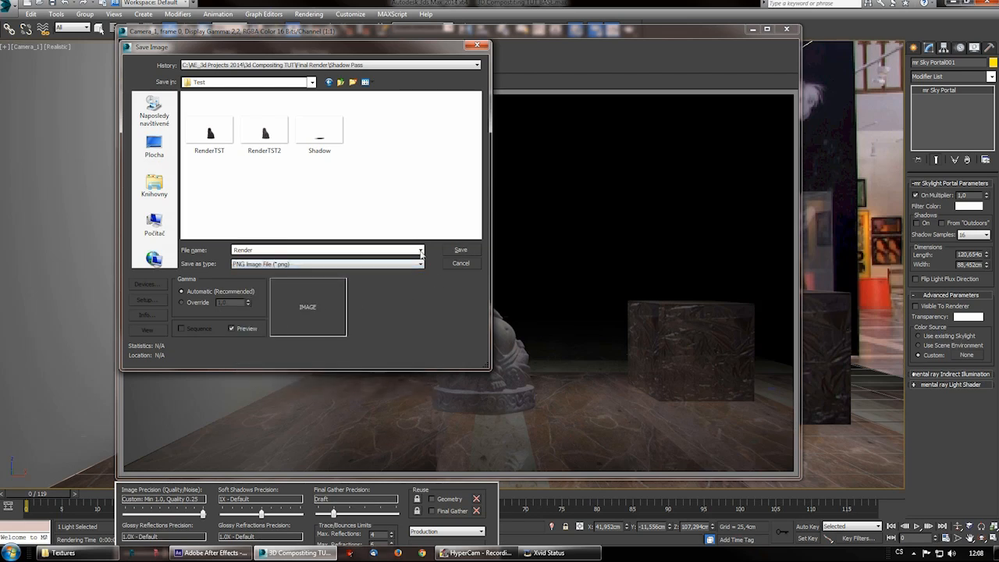
left_click(265, 249)
left_click(461, 251)
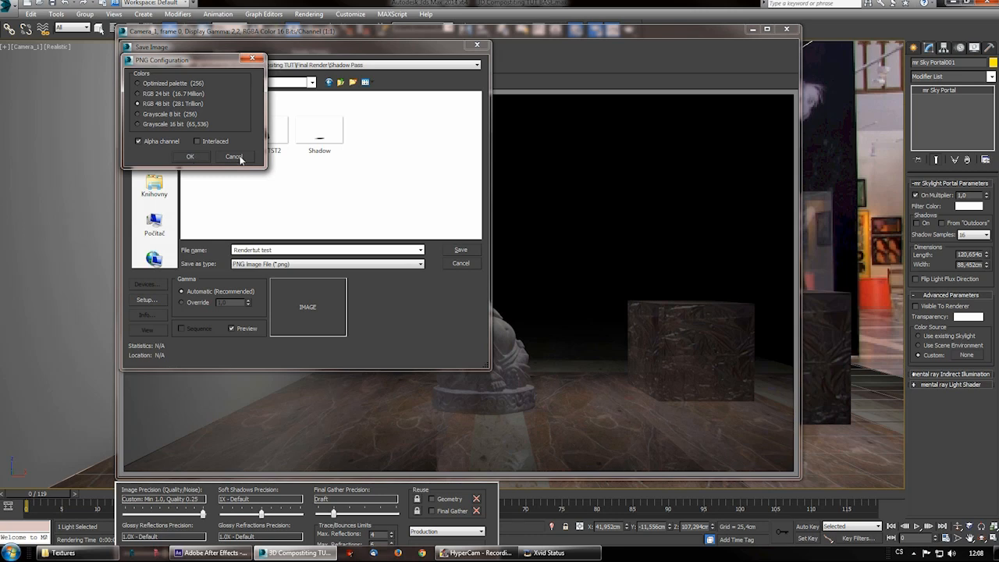
left_click(234, 157)
left_click(461, 263)
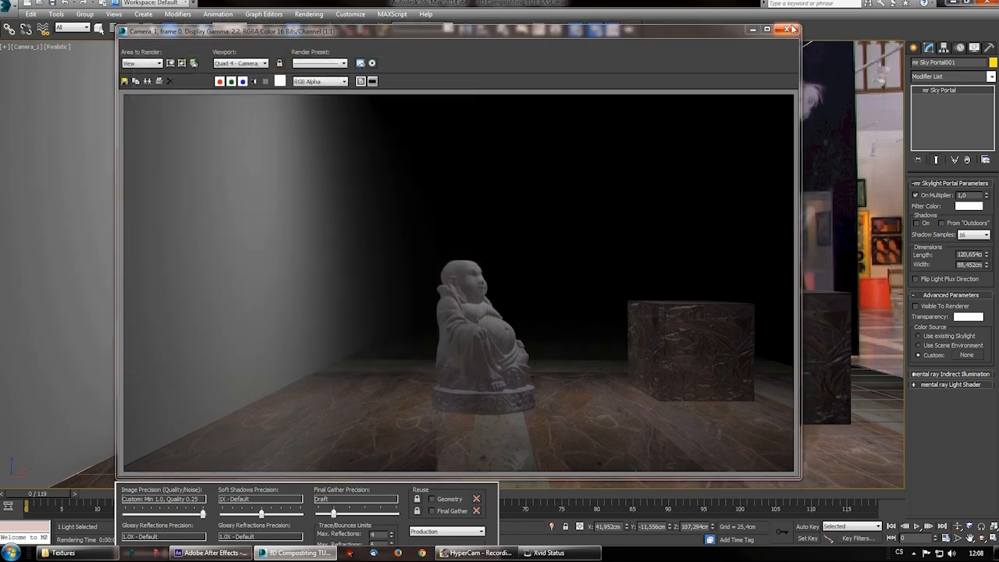
- Close the render window and make the wall box invisible to the camera in its object properties
left_click(792, 29)
left_click(307, 239)
right_click(256, 216)
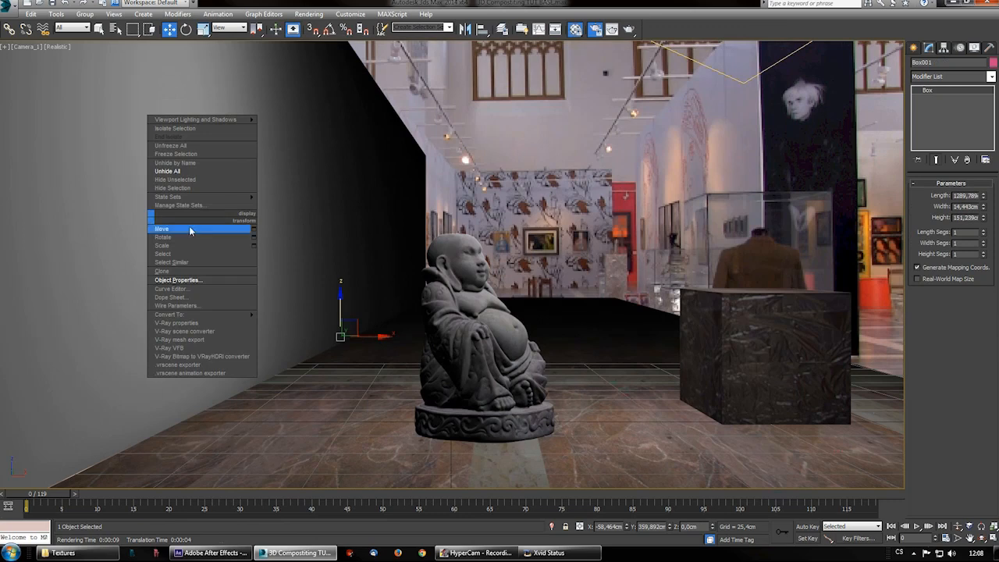
left_click(190, 281)
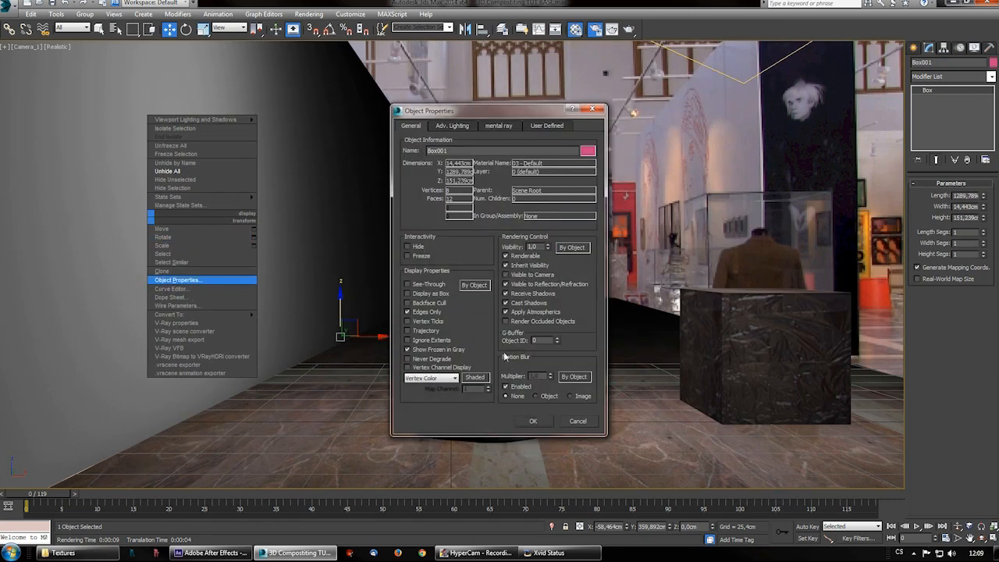
left_click(533, 424)
- Make the floor plane invisible to the camera in its object properties
left_click(349, 403)
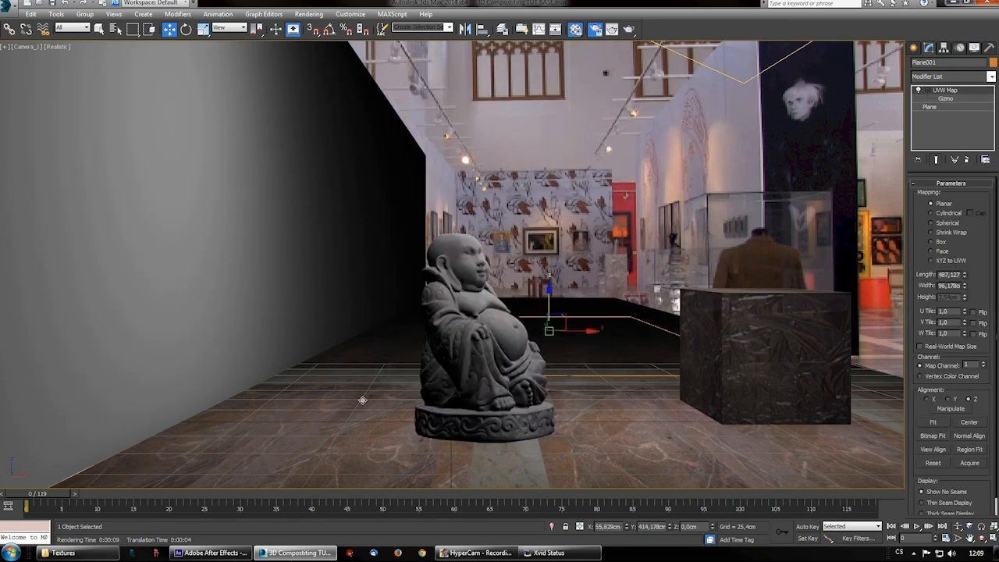
right_click(361, 385)
left_click(390, 447)
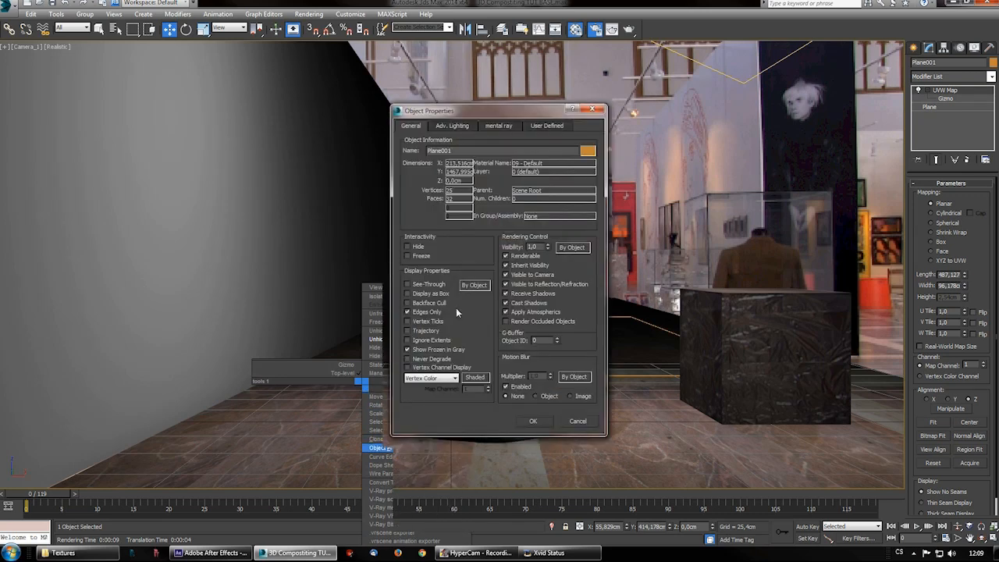
left_click(532, 421)
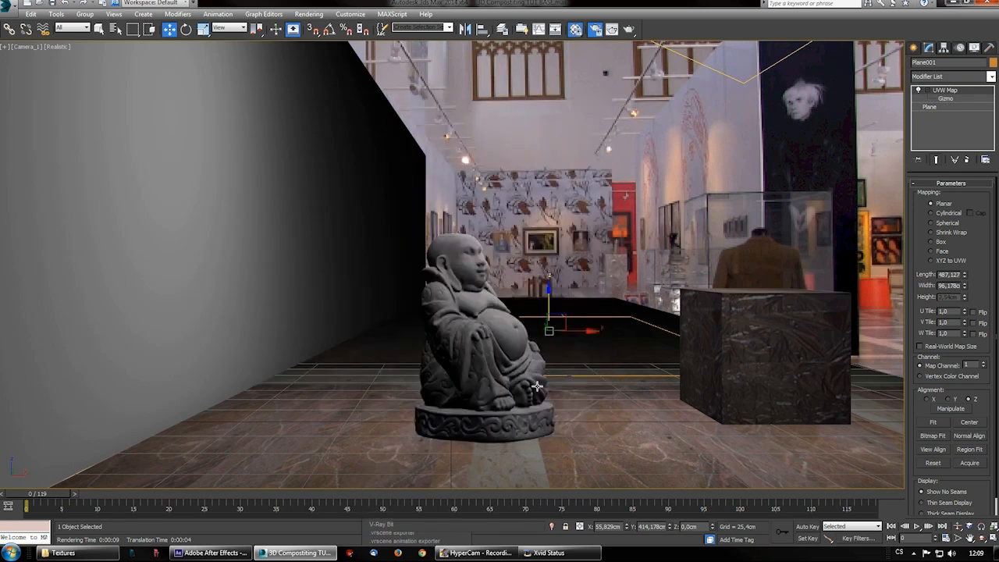
- Make the pedestal box under the glass case invisible to the camera in its object properties
left_click(774, 333)
right_click(773, 333)
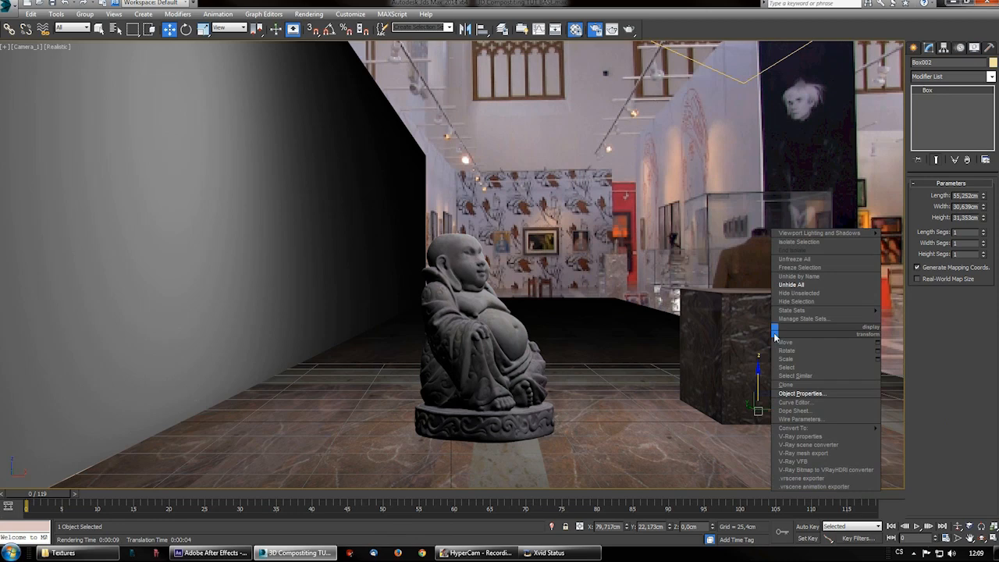
left_click(789, 394)
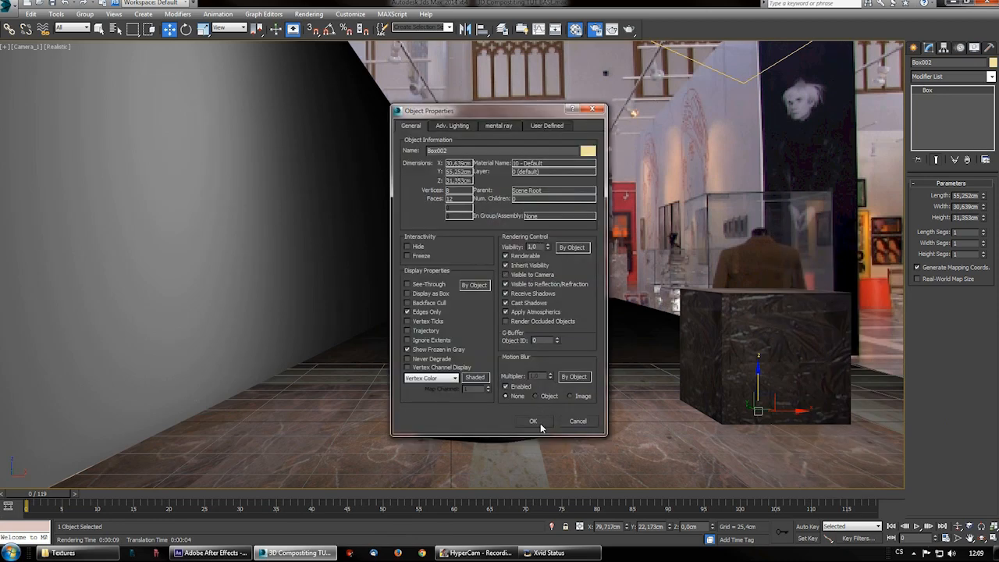
left_click(538, 422)
- Test render the Camera_1 view with the stand-ins hidden from the camera, and close the render window
key("shift+q")
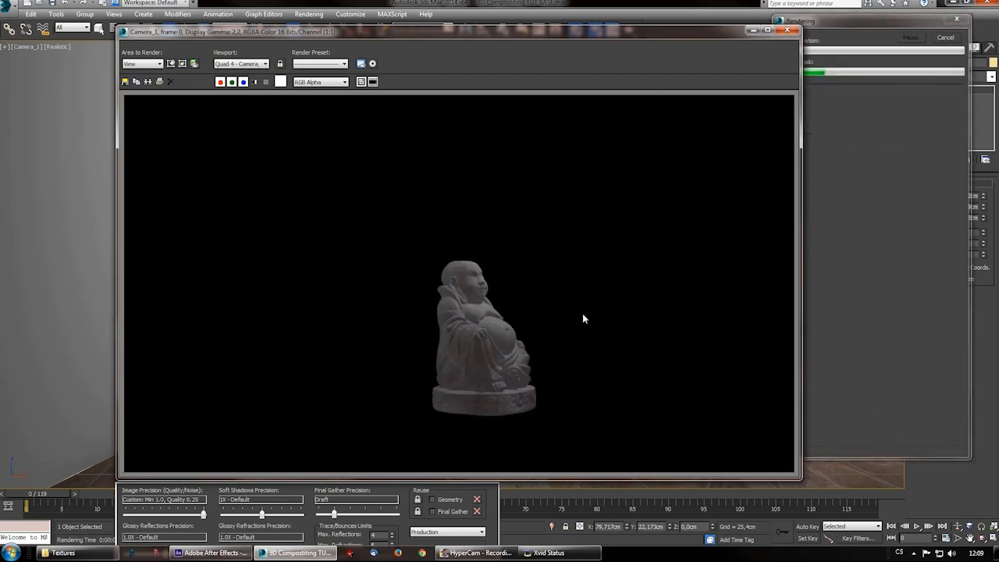
left_click_drag(643, 36, 630, 83)
left_click(777, 88)
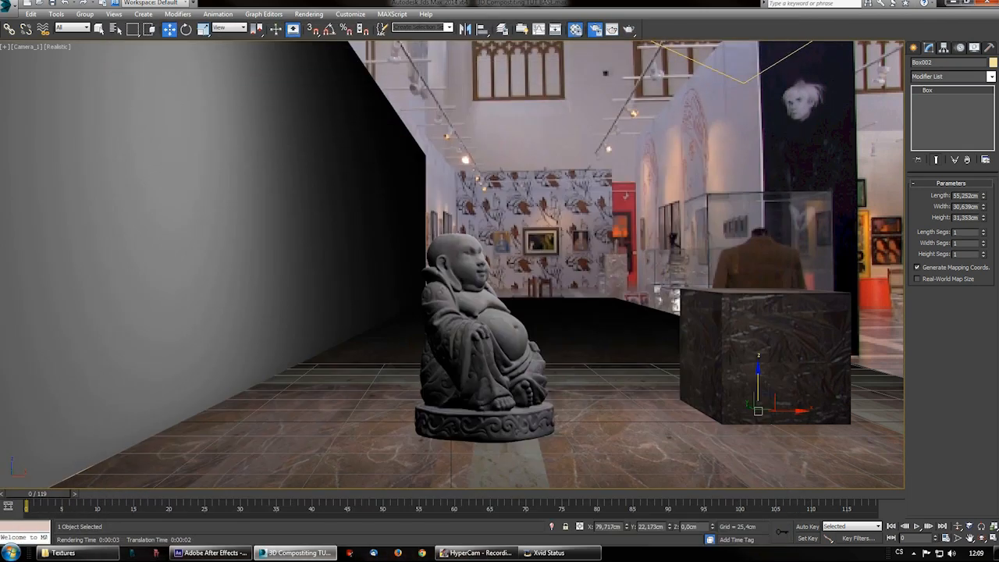
- Enable the environment background map, and switch briefly to After Effects to view the Buddha composite
left_click(308, 13)
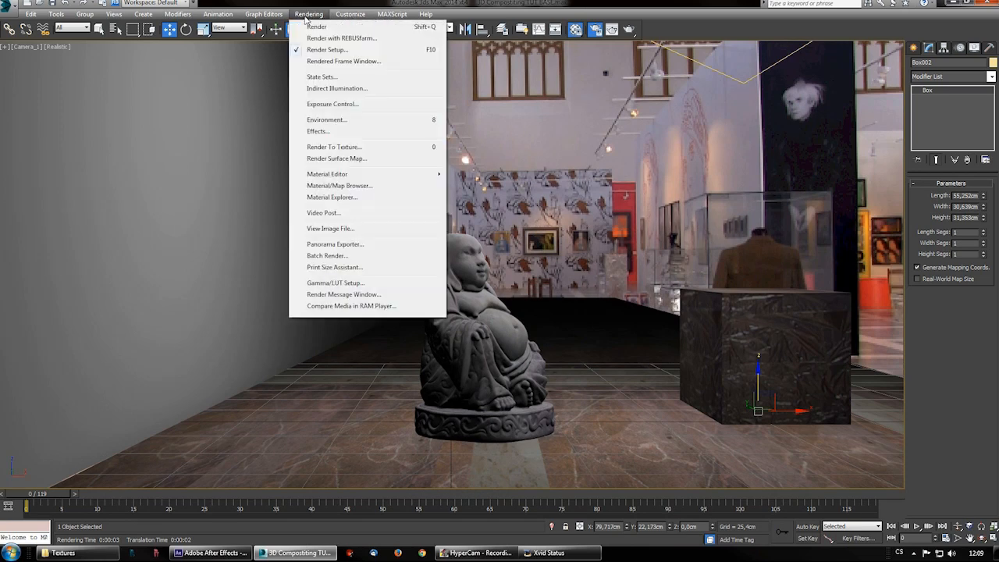
left_click(331, 120)
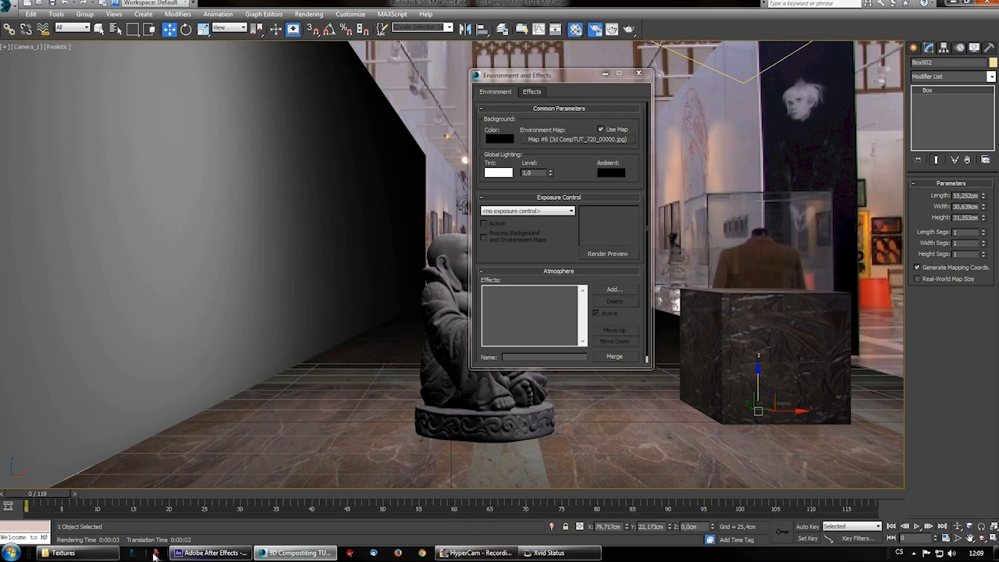
left_click(211, 553)
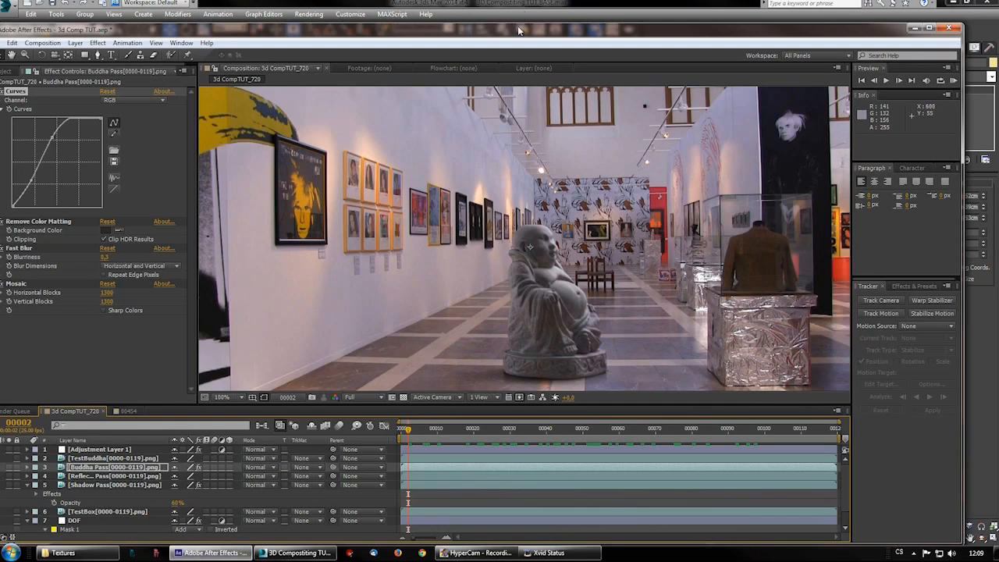
left_click_drag(514, 36, 550, 12)
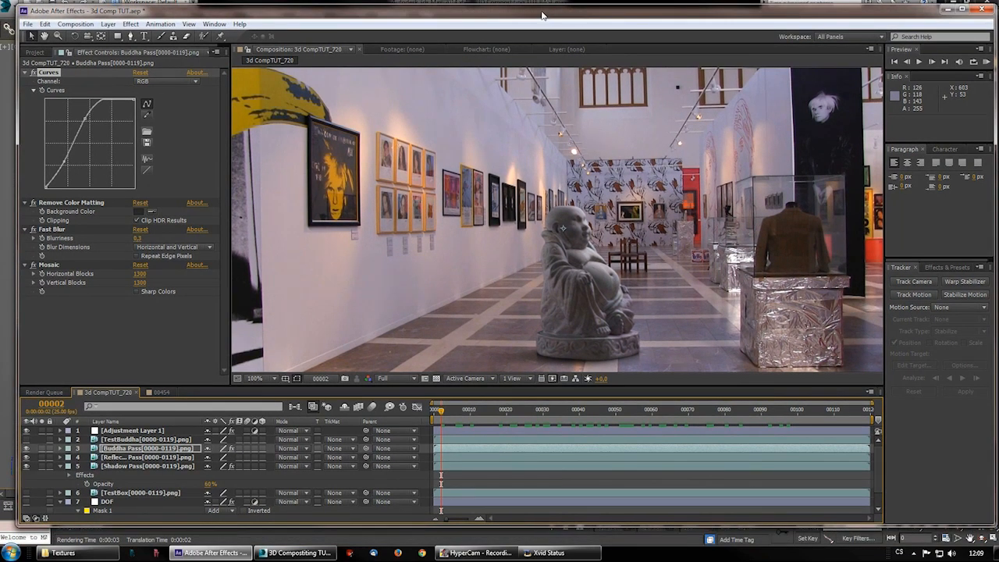
key("alt+Tab")
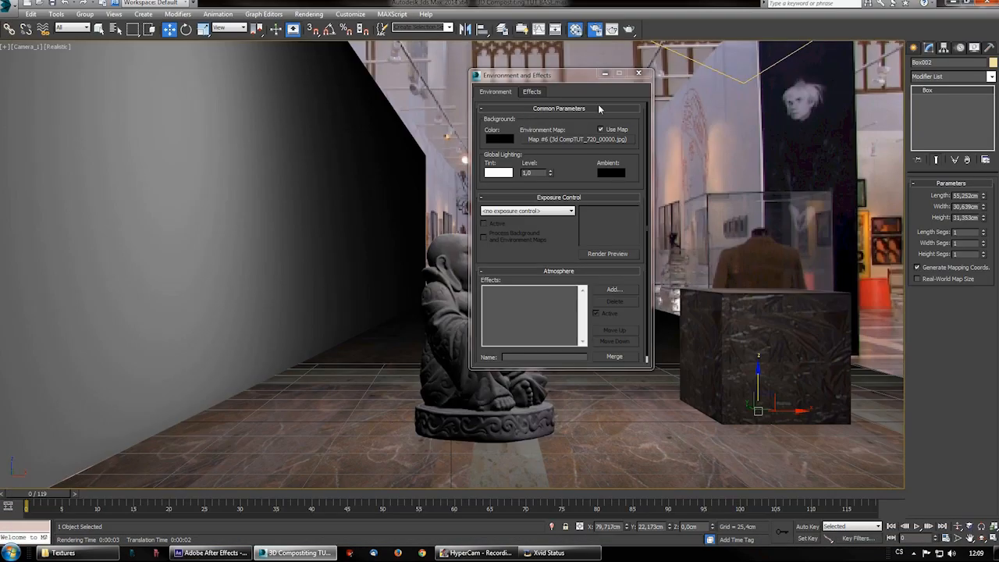
- Close the environment settings and test render the Camera_1 view with the environment map as background
left_click(638, 72)
key("shift+q")
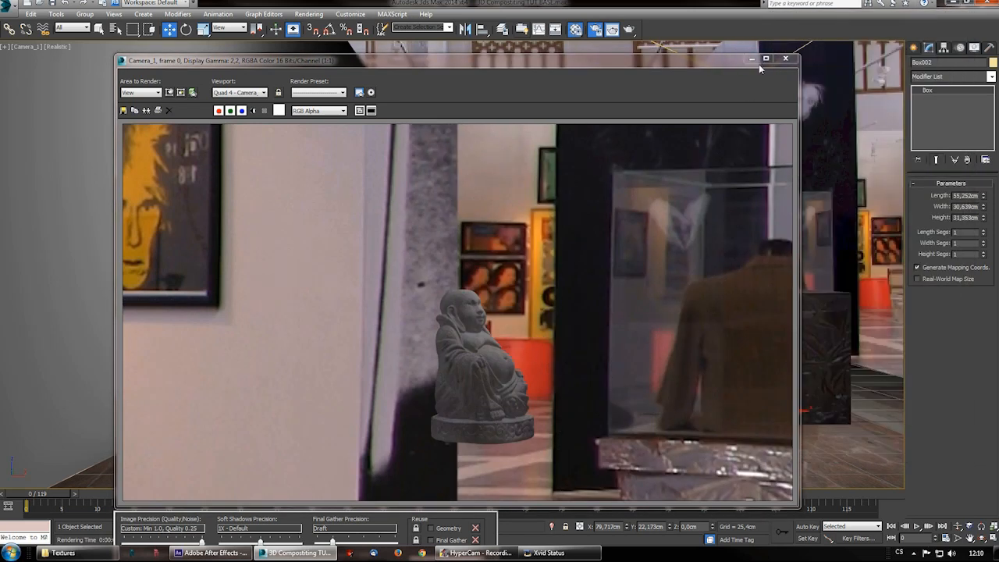
left_click(785, 58)
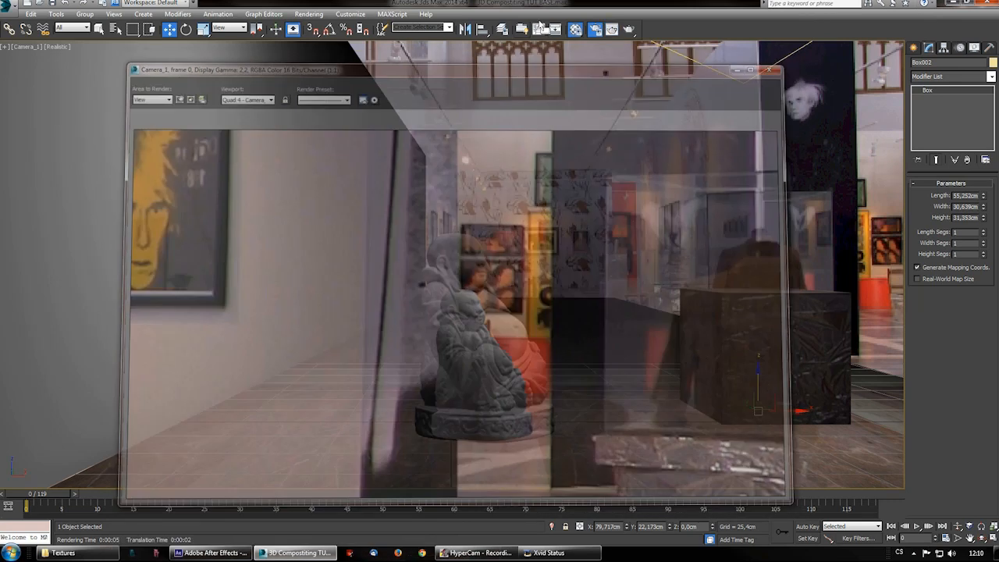
- Turn off the environment background map and render the Camera_1 view again with nothing selected
left_click(310, 16)
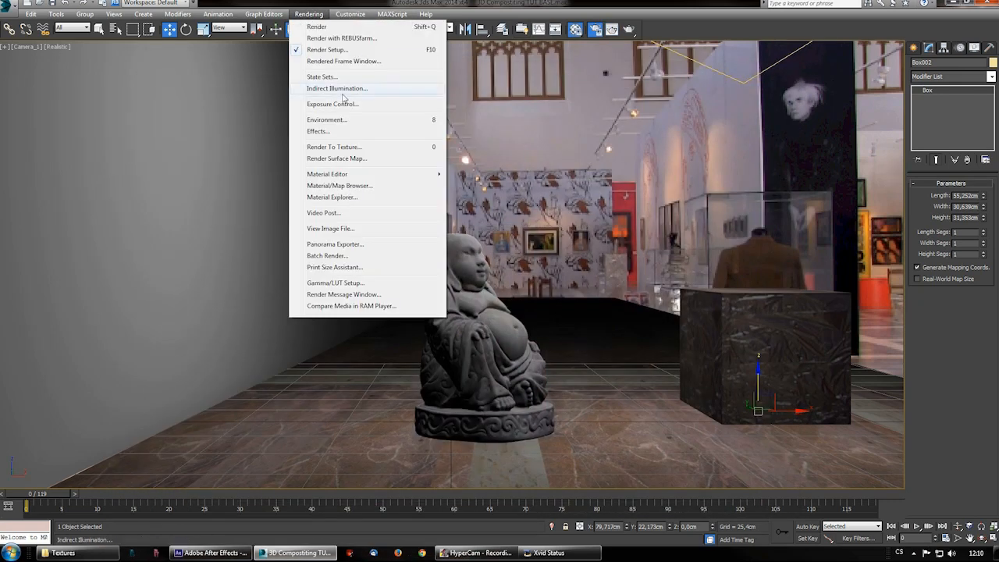
left_click(335, 121)
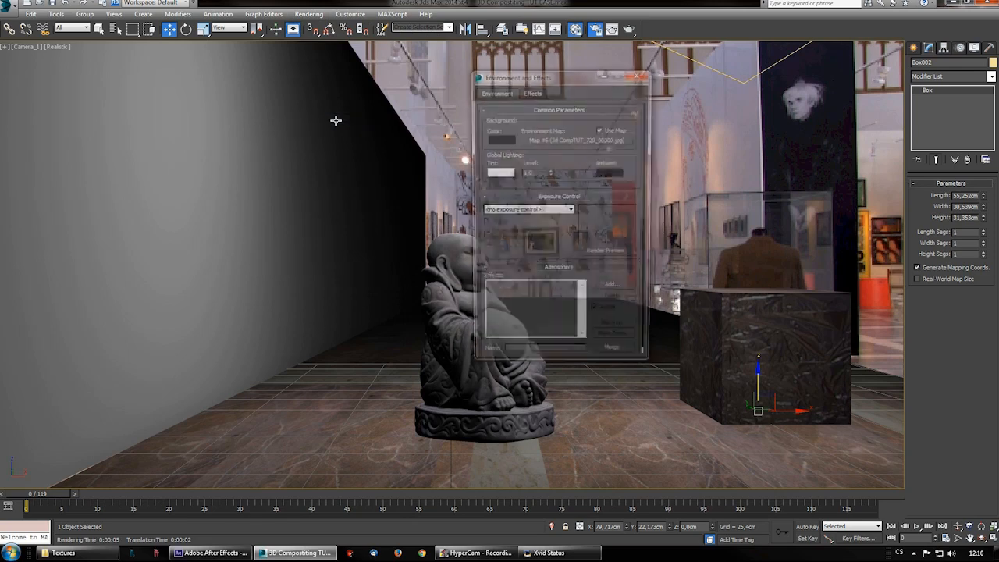
left_click(640, 73)
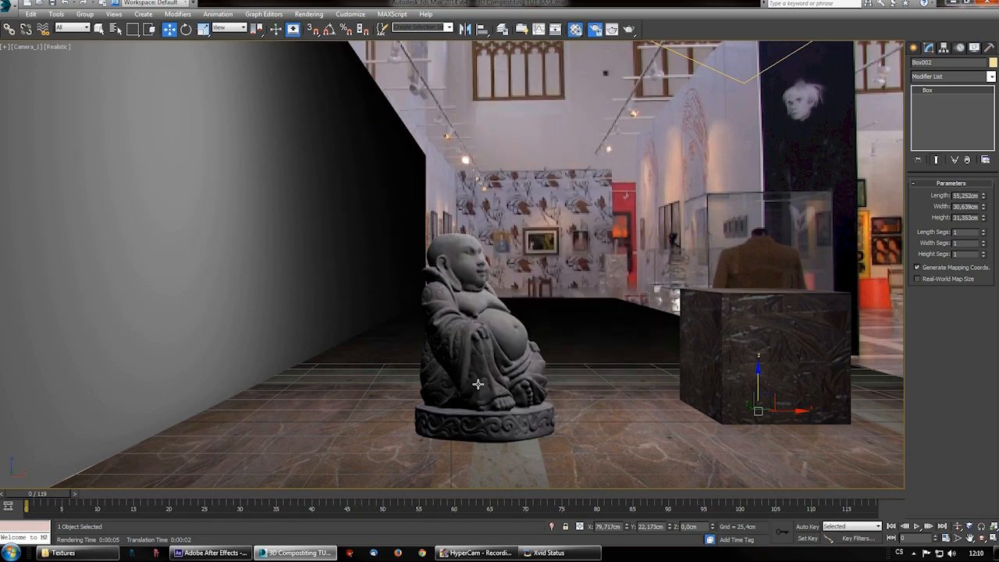
left_click(582, 209)
key("shift+q")
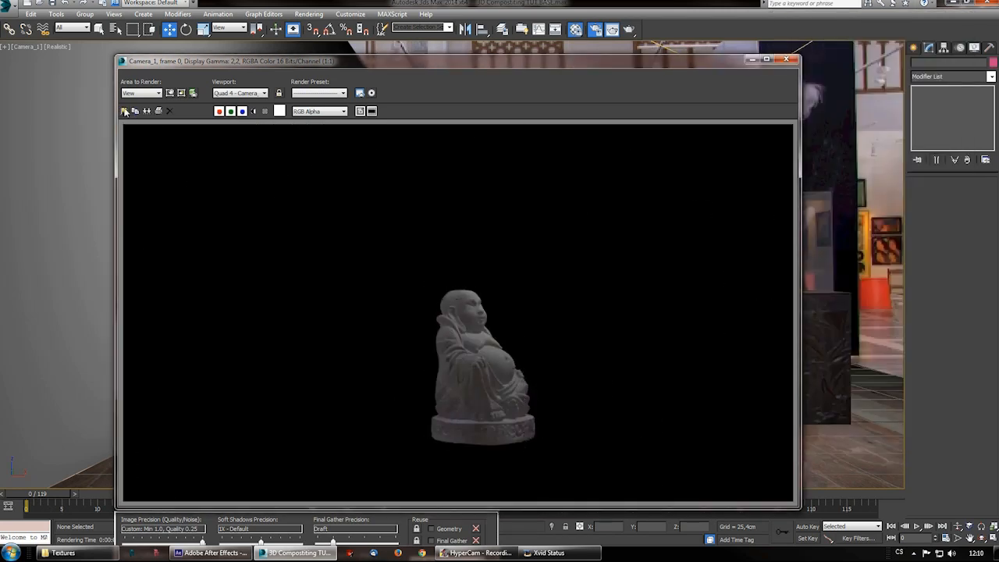
- Start saving the rendered Buddha image and browse to the Test folder inside 3d Compositing TUT
left_click(123, 111)
left_click(206, 112)
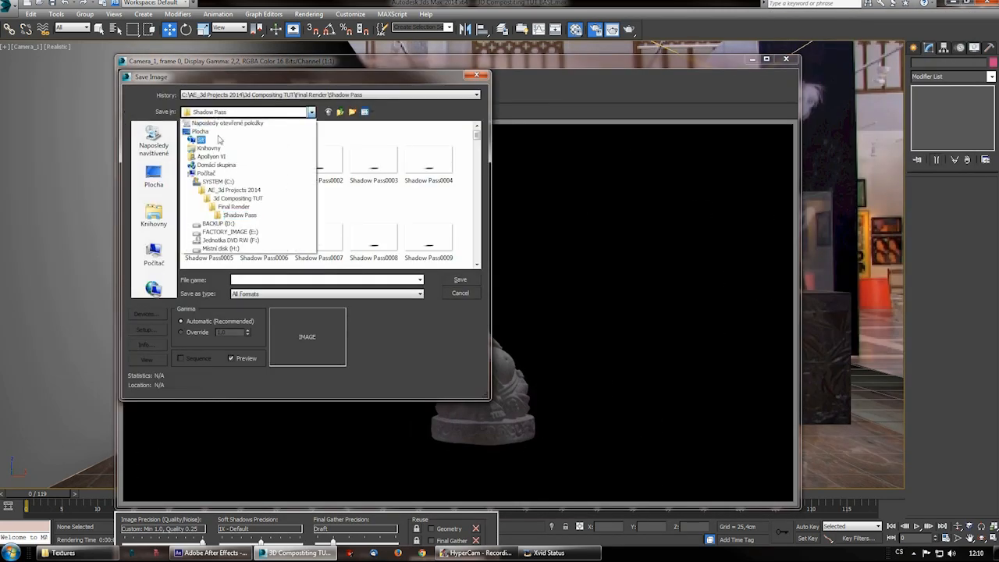
left_click(234, 200)
left_click(227, 112)
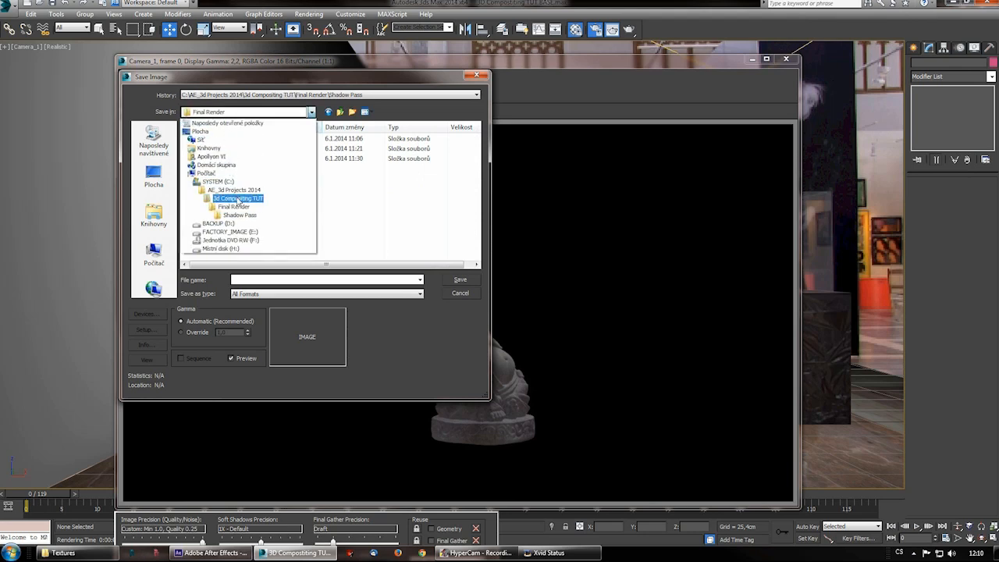
left_click(238, 199)
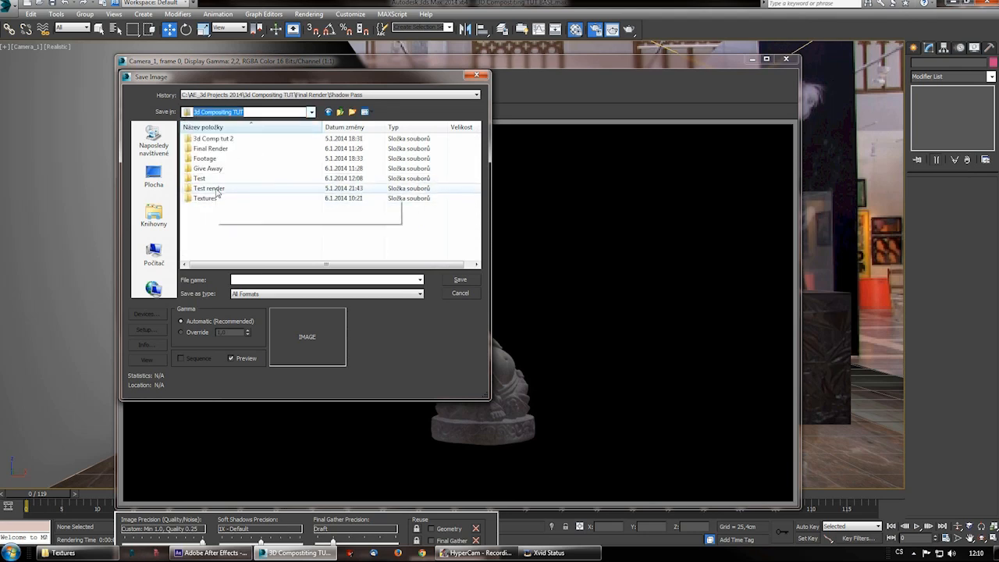
double_click(217, 192)
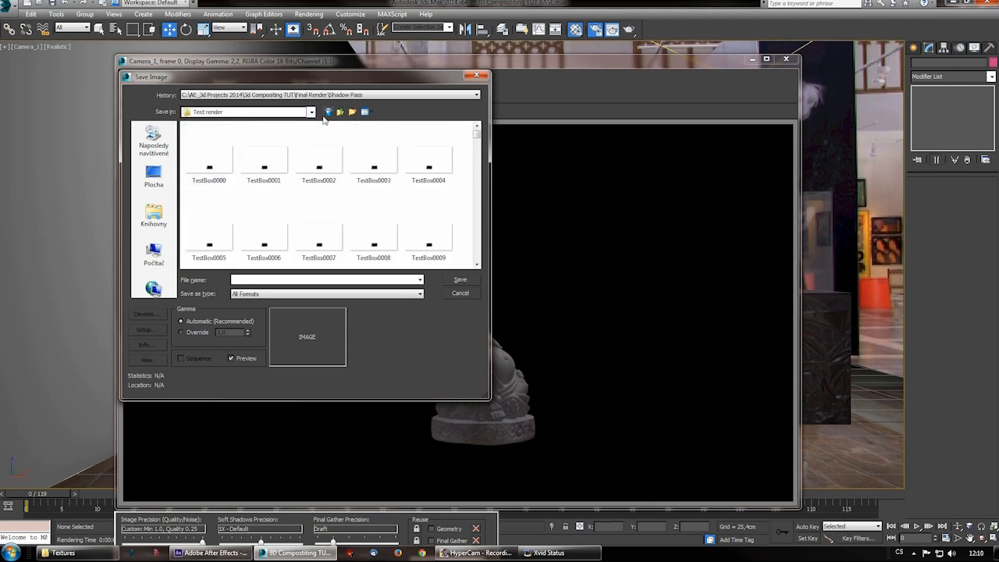
left_click(328, 112)
double_click(205, 178)
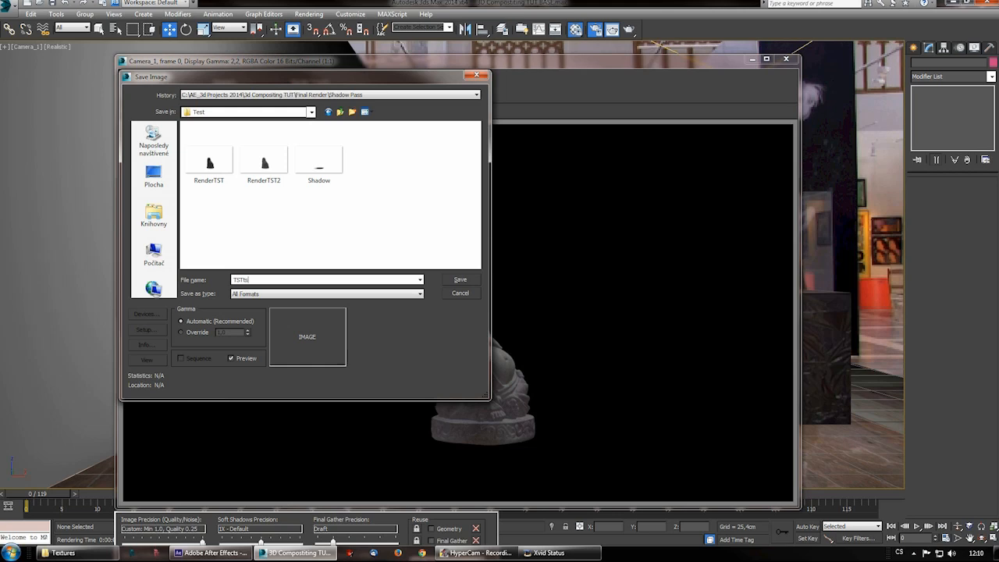
- Save the render as a PNG named TSTtst, with RGB 48 bit colors and an alpha channel
left_click(297, 295)
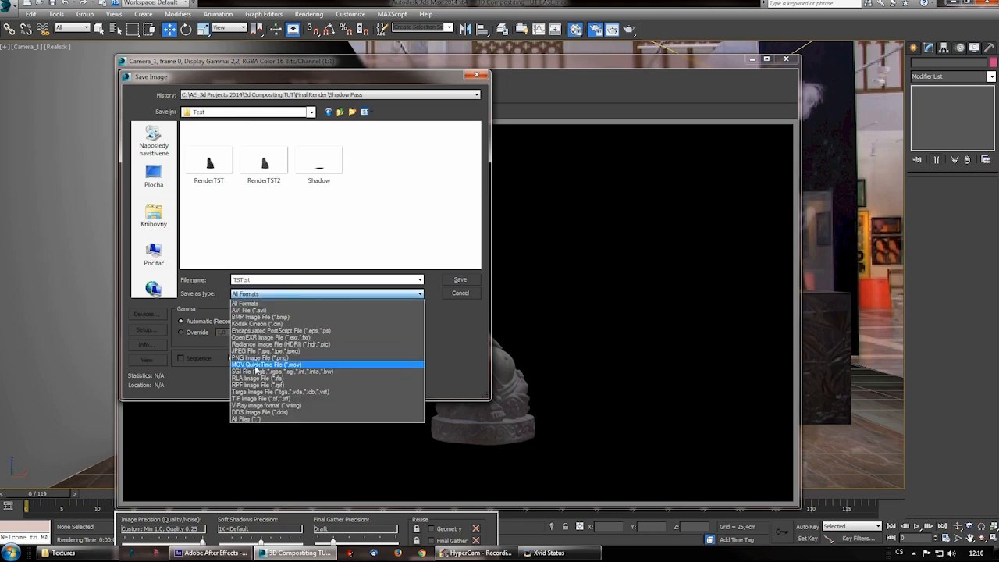
left_click(305, 355)
left_click(459, 279)
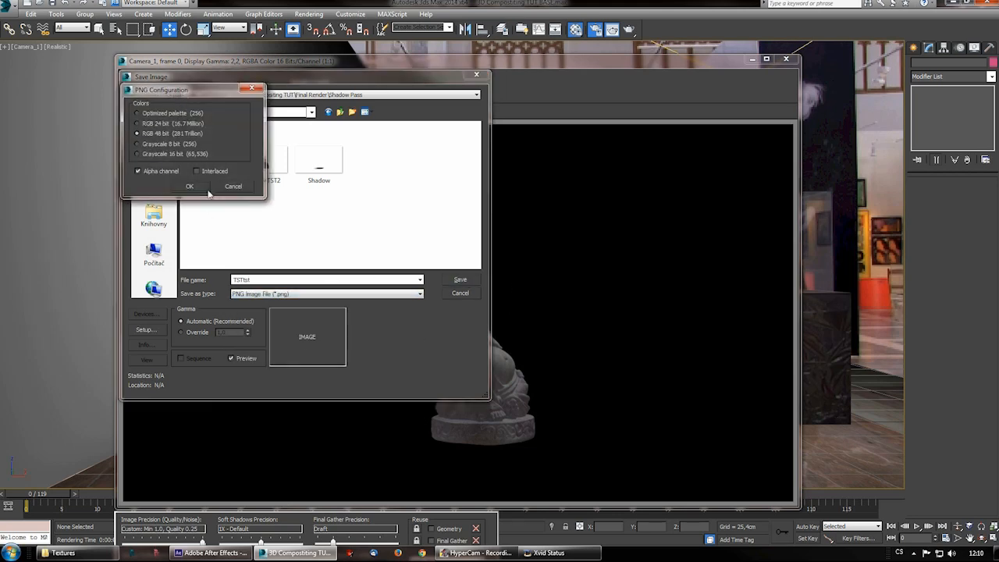
left_click(195, 187)
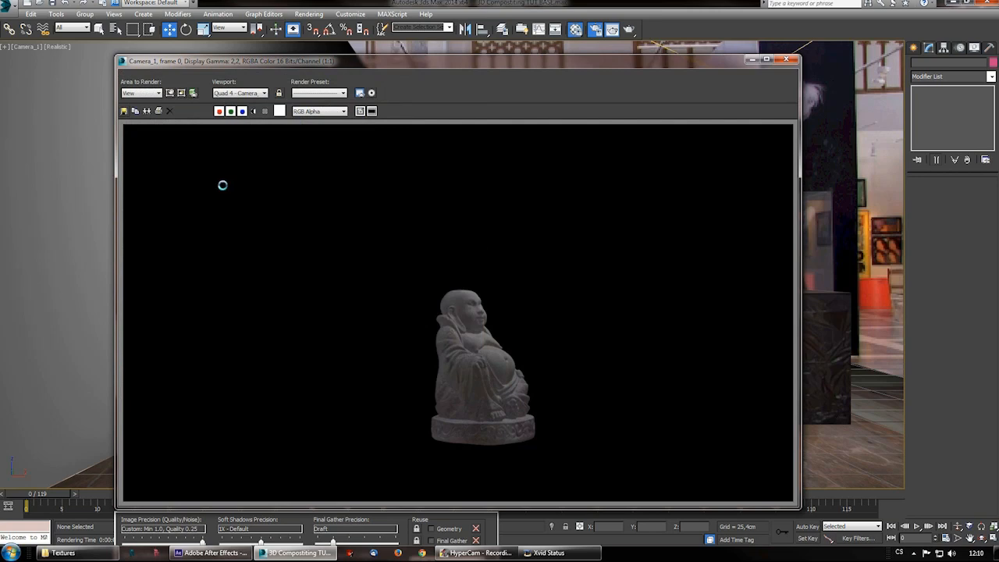
- Close the render window and switch to After Effects, with the composition shown at 50% zoom
left_click(785, 59)
left_click(209, 552)
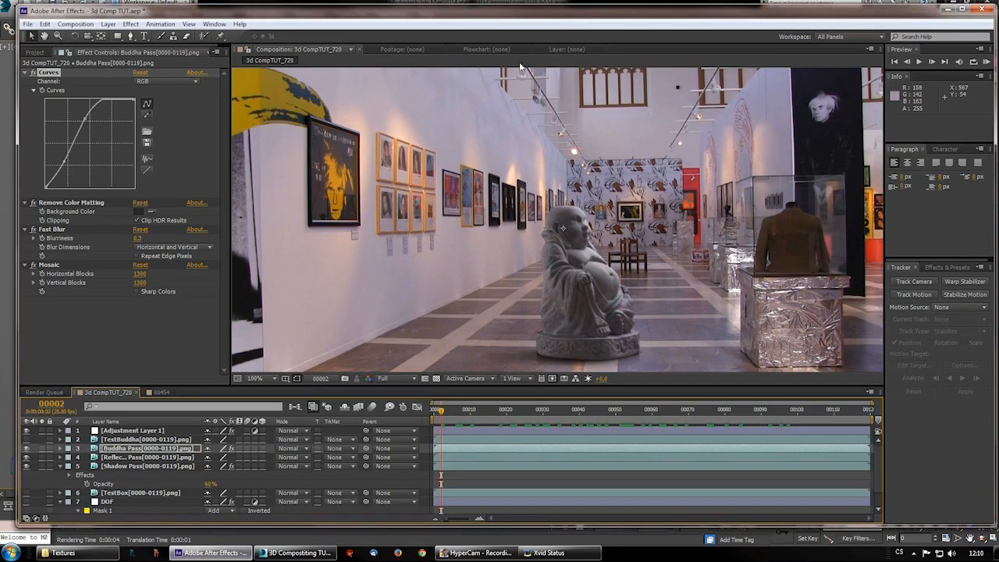
left_click_drag(535, 14, 519, 7)
scroll(516, 268, "down", 1)
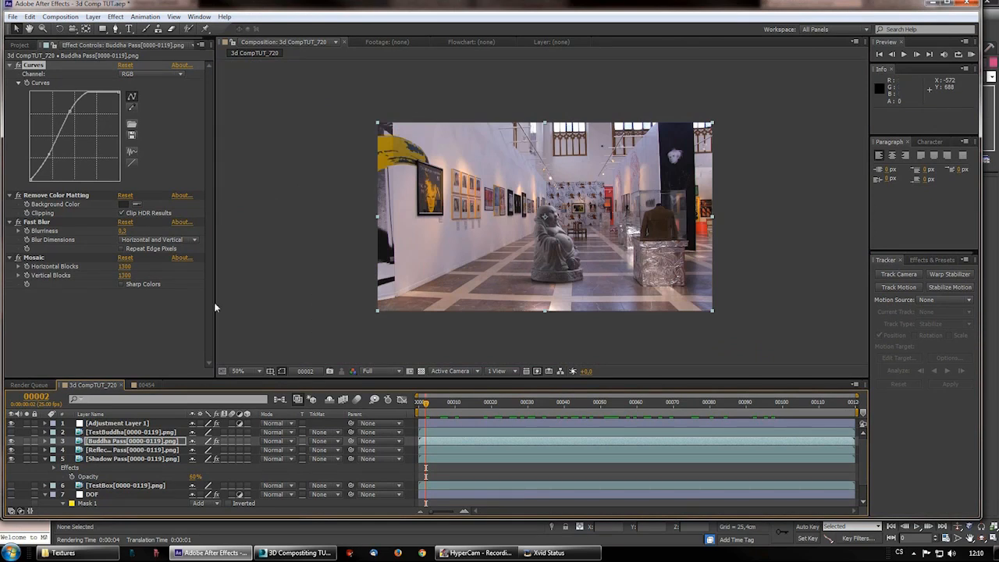
- Create a new composition from the 3d CompTUT_720 JPEG footage sequence in the project, and deselect everything
left_click(79, 337)
left_click(20, 44)
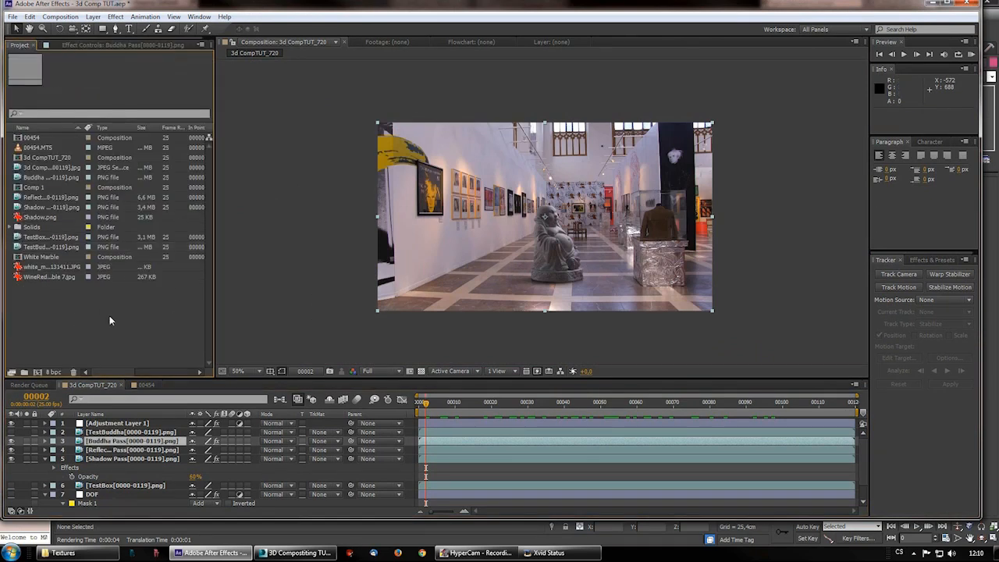
left_click(45, 168)
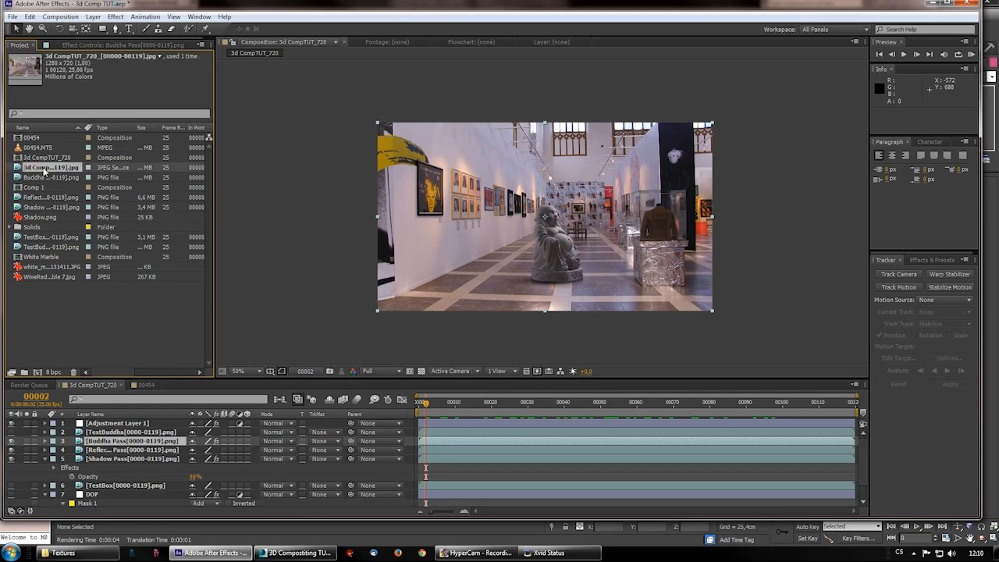
left_click_drag(37, 170, 36, 371)
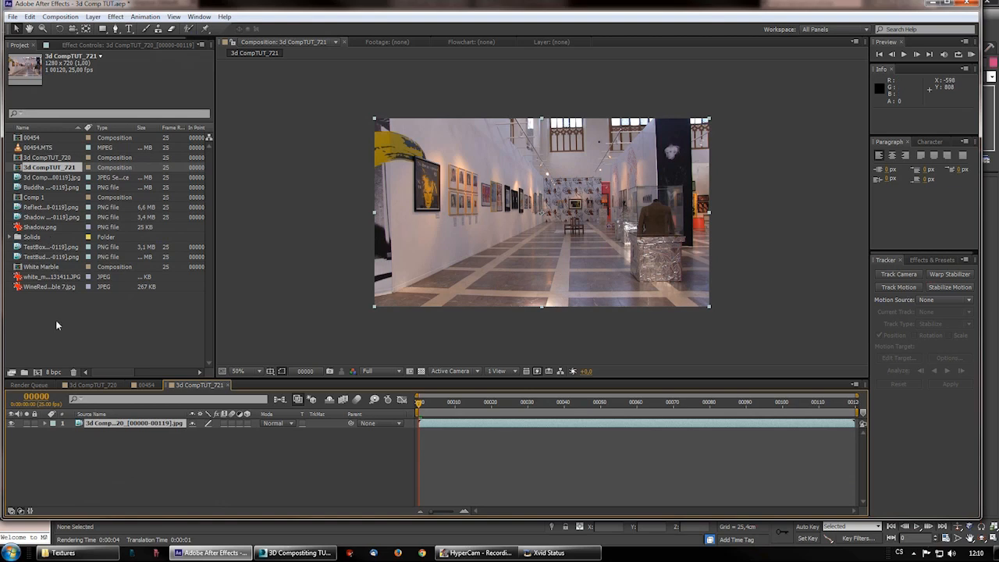
left_click(57, 324)
- Switch to the file explorer and delete the Test render folder from the 3d Compositing TUT folder
left_click(93, 555)
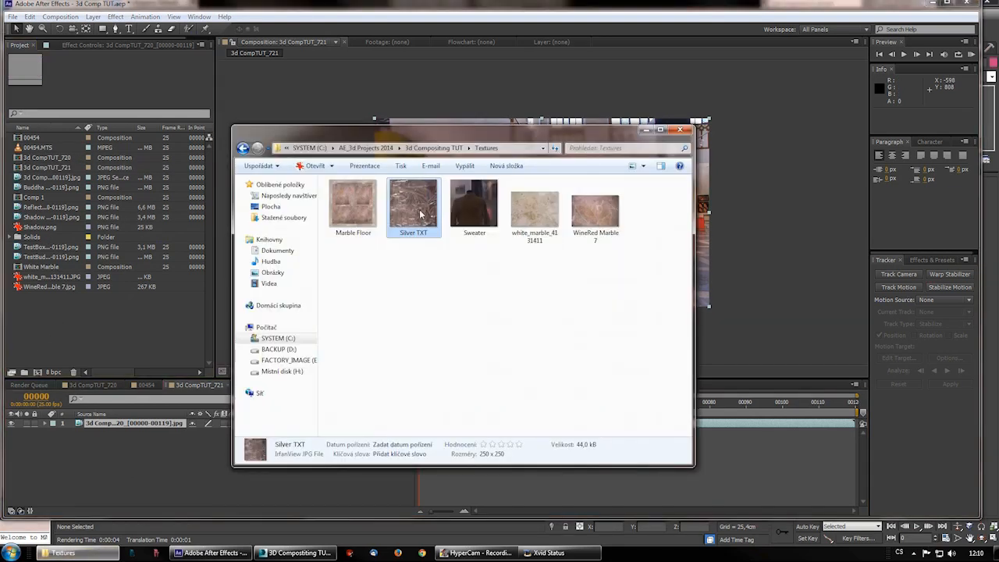
left_click(243, 148)
double_click(353, 250)
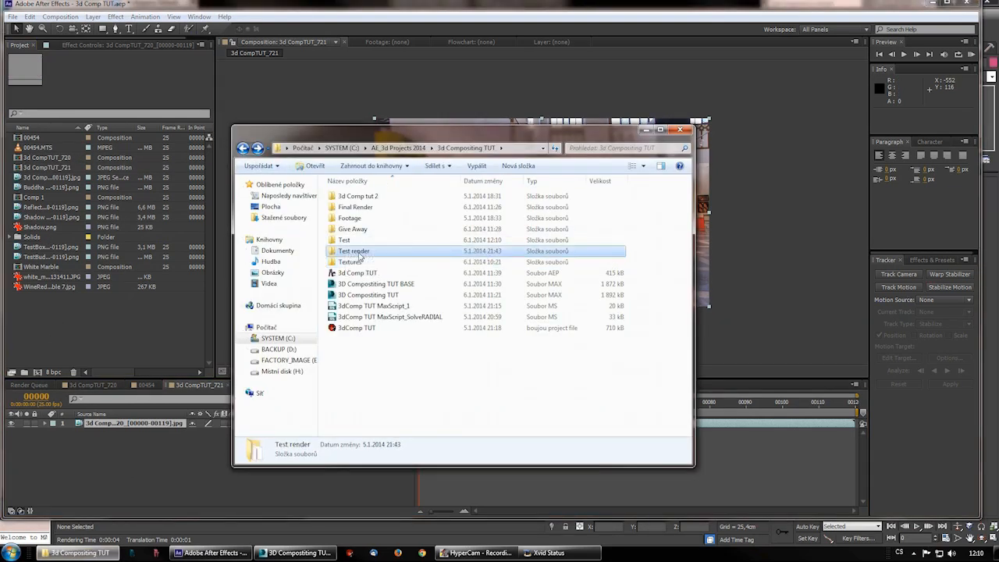
left_click(243, 148)
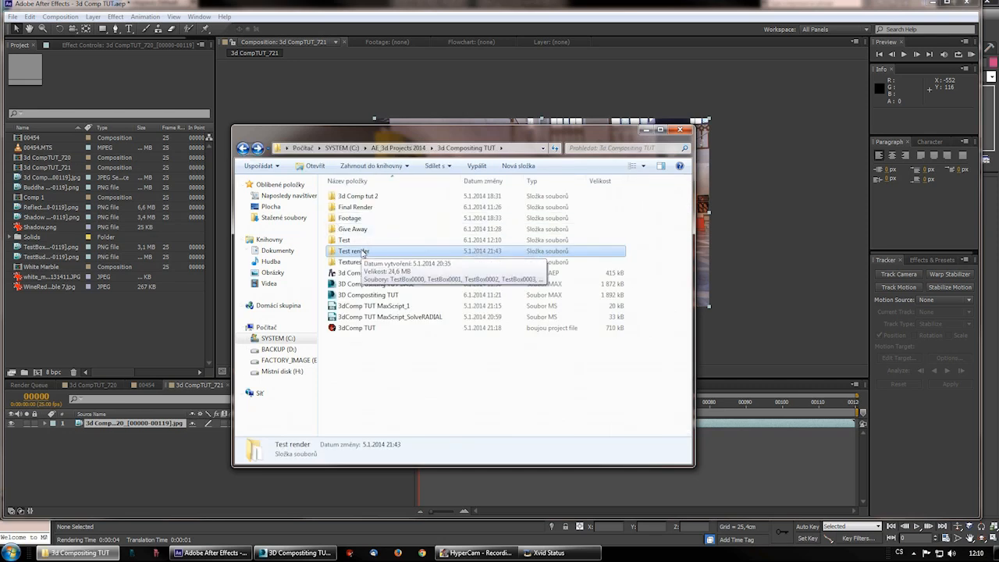
key("Delete")
key("Return")
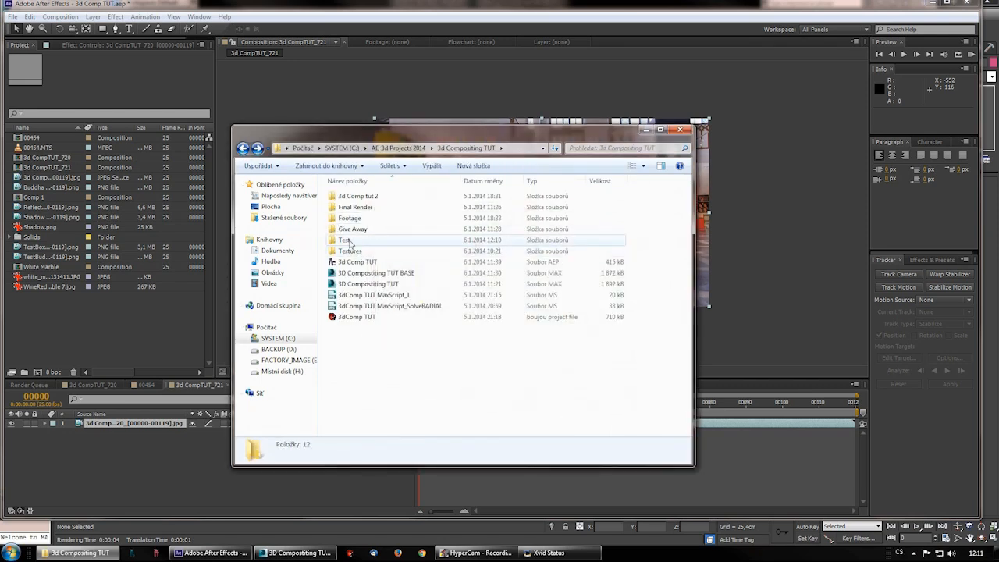
- Import TSTtst.png from the Test folder into After Effects, place it above the gallery footage layer, and show its effect controls
double_click(349, 241)
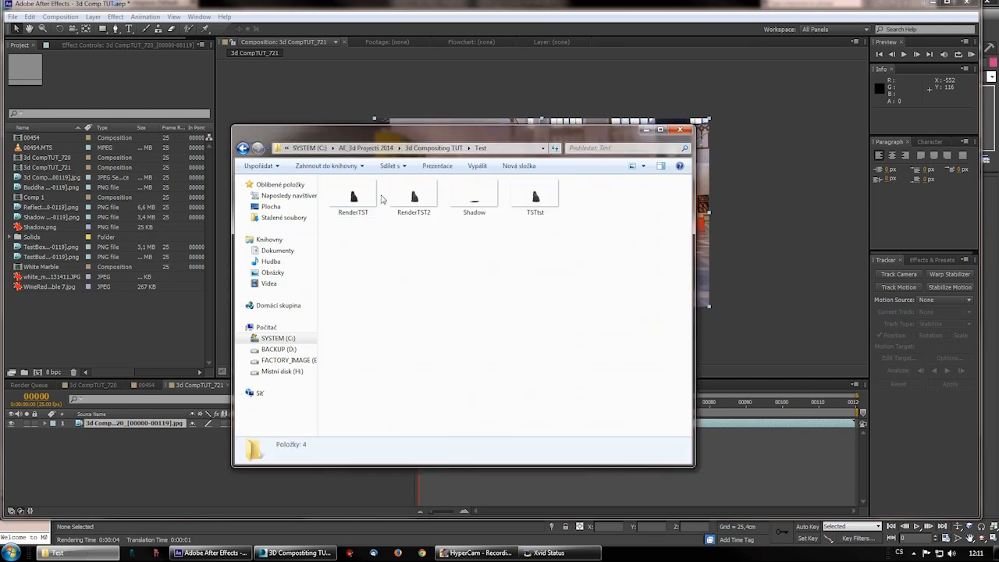
left_click_drag(557, 195, 97, 331)
left_click_drag(42, 272, 117, 422)
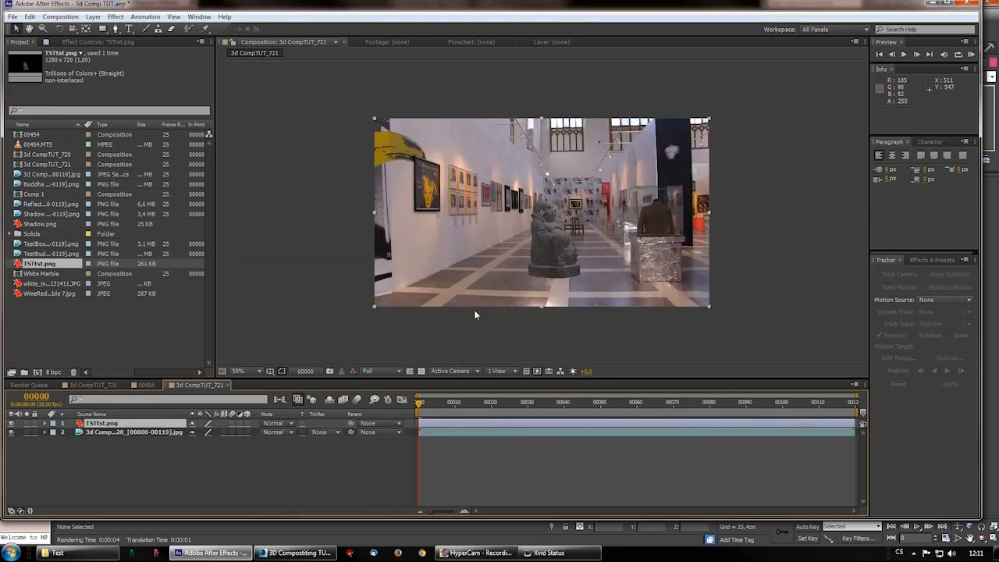
scroll(474, 309, "up", 2)
left_click(101, 42)
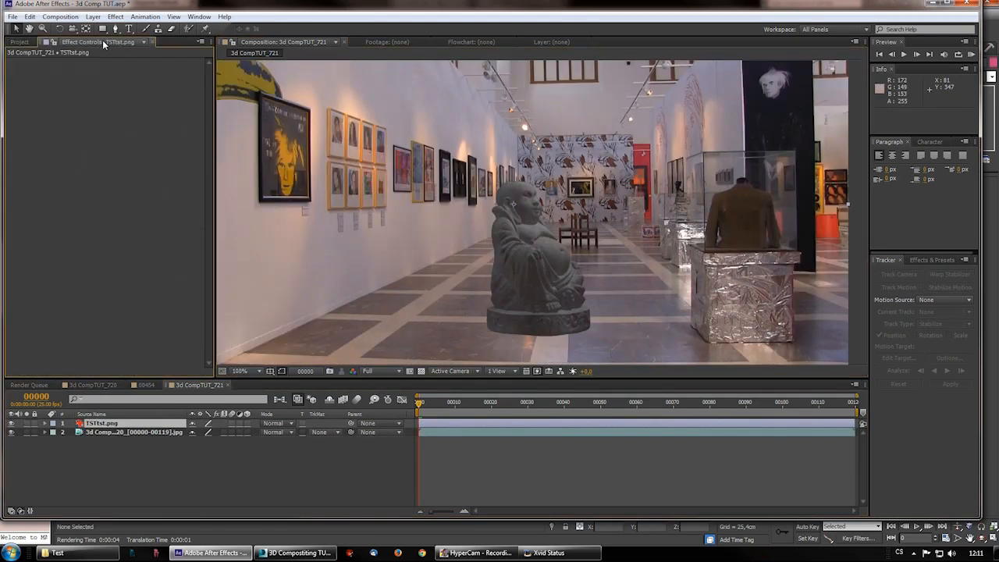
scroll(504, 282, "down", 2)
scroll(504, 282, "up", 2)
right_click(58, 169)
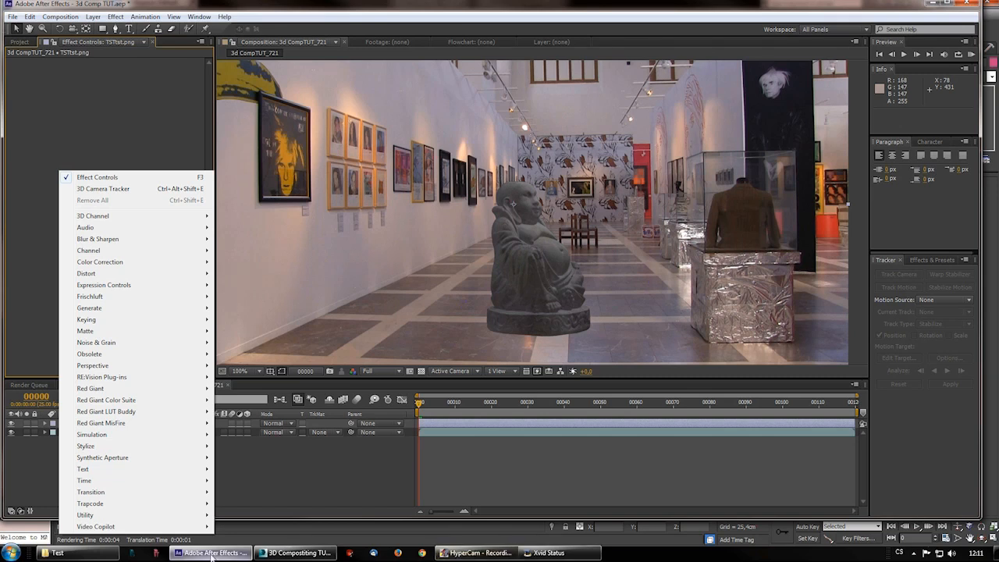
left_click(299, 554)
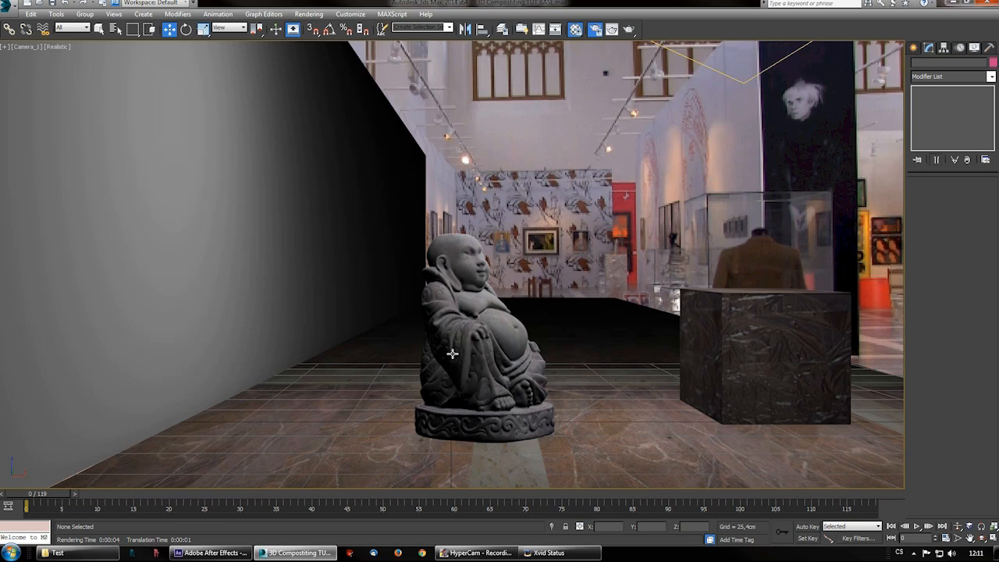
left_click(211, 553)
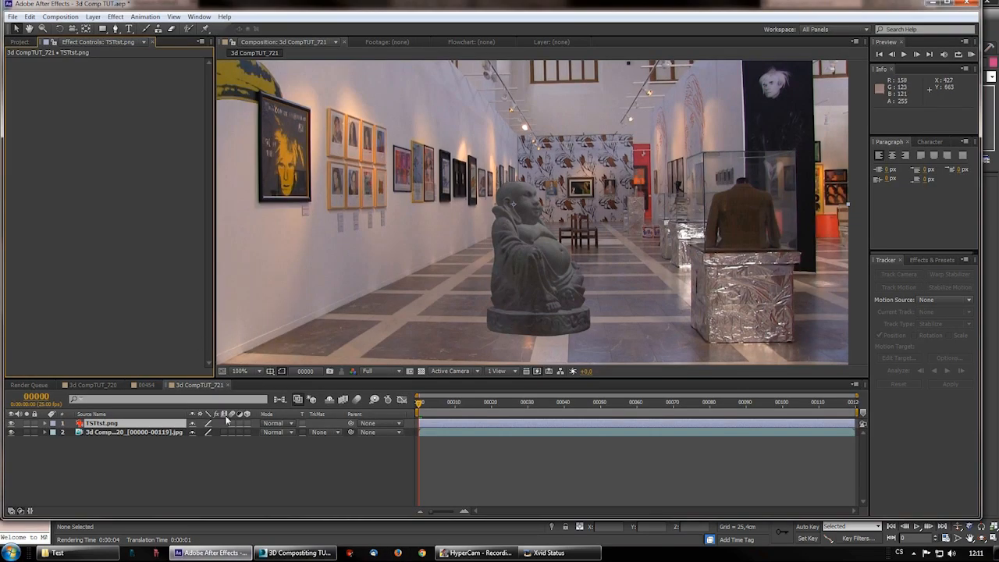
- Apply the Curves effect to the TSTtst.png layer and bend the RGB curve upward with two points to brighten the Buddha
right_click(84, 181)
mouse_move(174, 273)
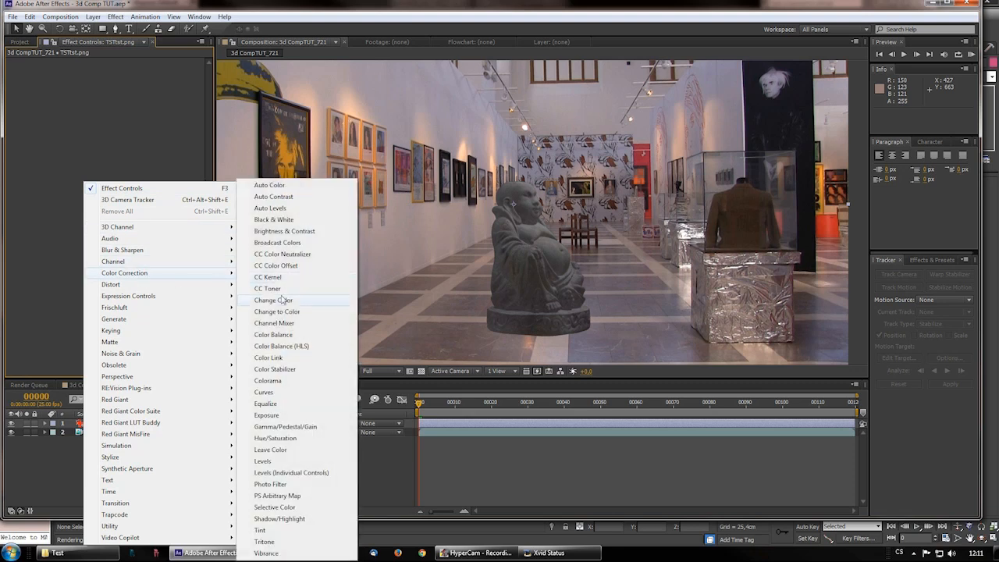
left_click(265, 392)
left_click_drag(79, 135, 55, 156)
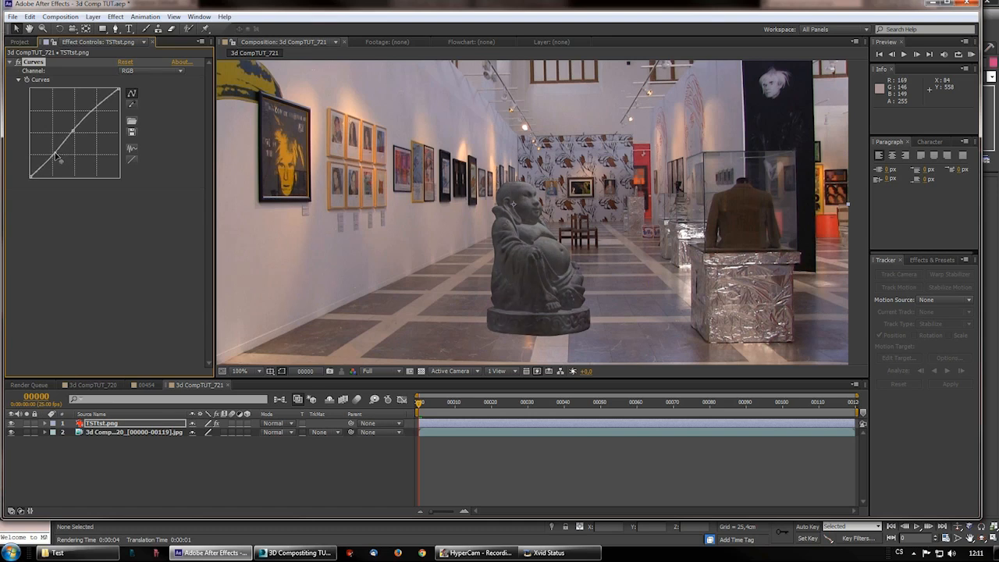
scroll(516, 264, "down", 2)
key("slash")
left_click_drag(57, 157, 71, 126)
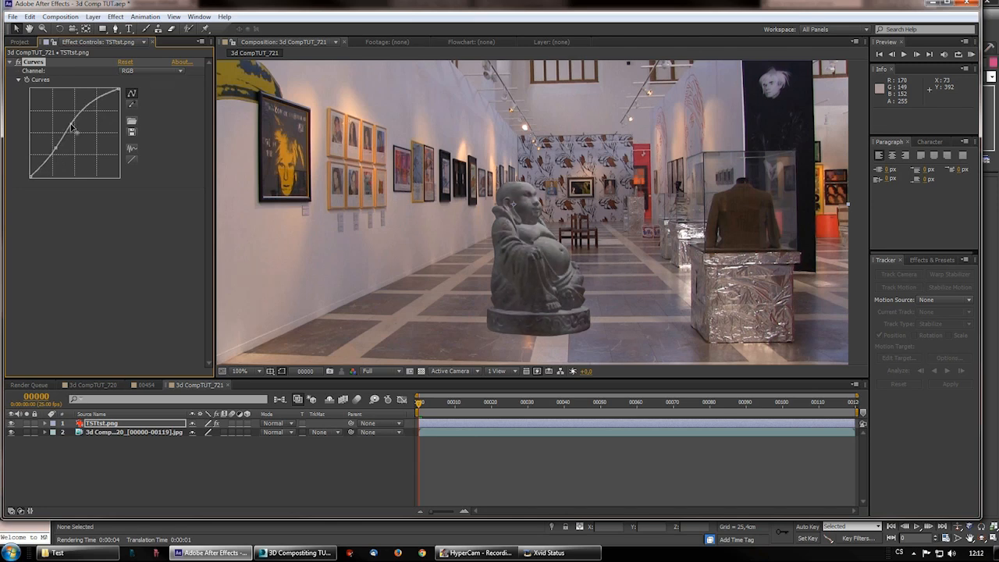
- Examine how the Buddha's brightness fits the gallery footage at 50% and 100% zoom, and compare it with the 3ds Max scene
scroll(499, 256, "down", 1)
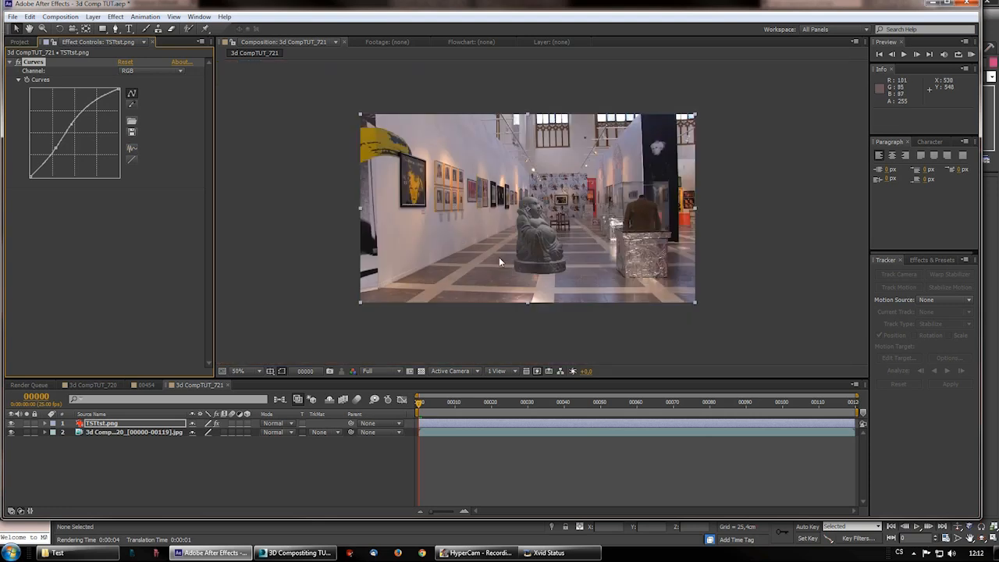
scroll(527, 286, "up", 1)
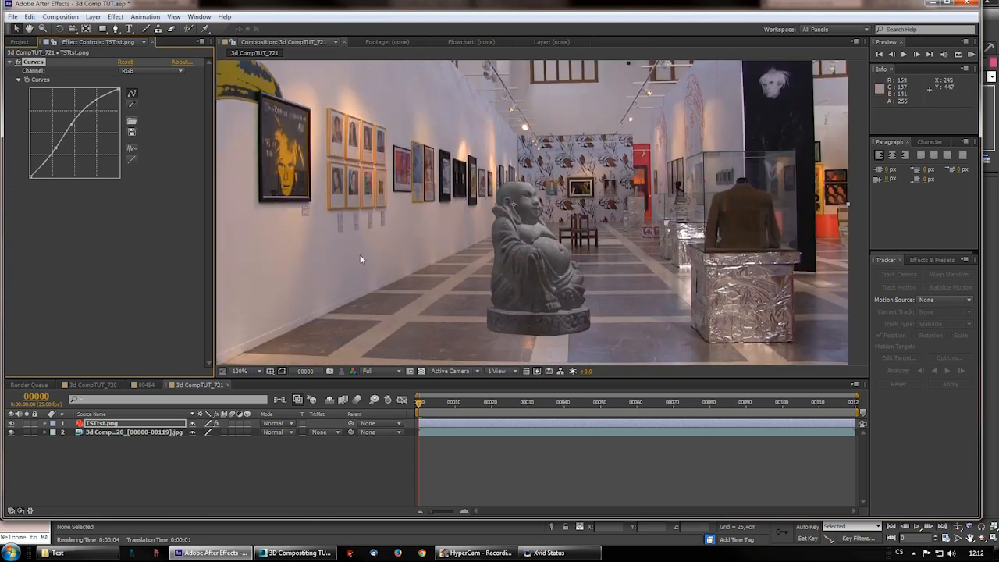
scroll(566, 271, "down", 1)
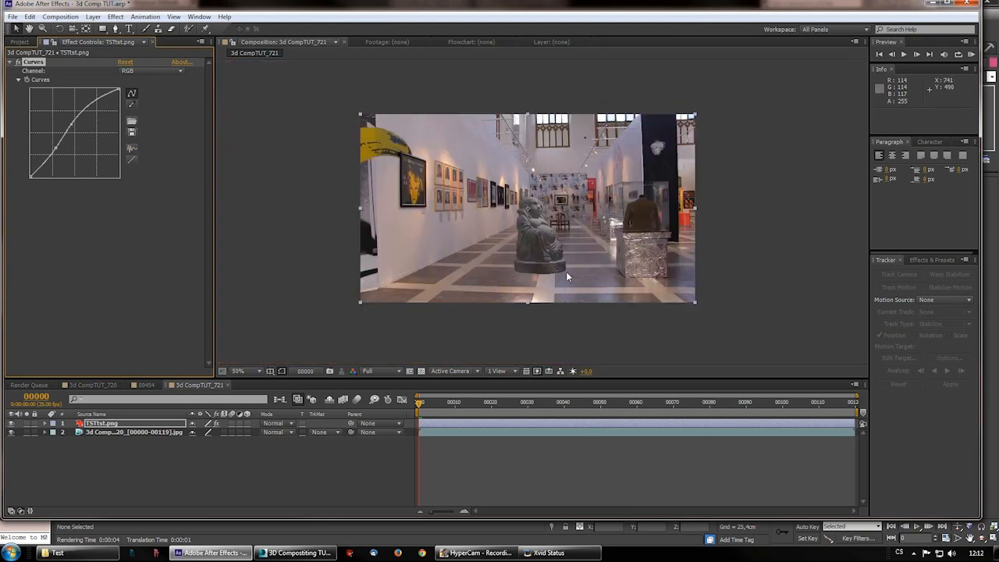
scroll(566, 277, "up", 1)
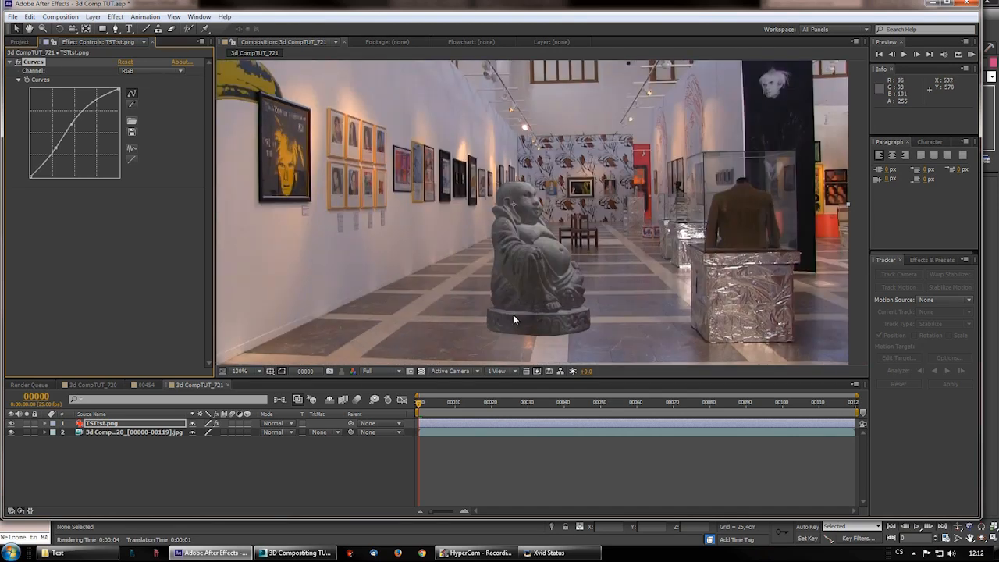
scroll(527, 261, "down", 3)
scroll(535, 267, "up", 3)
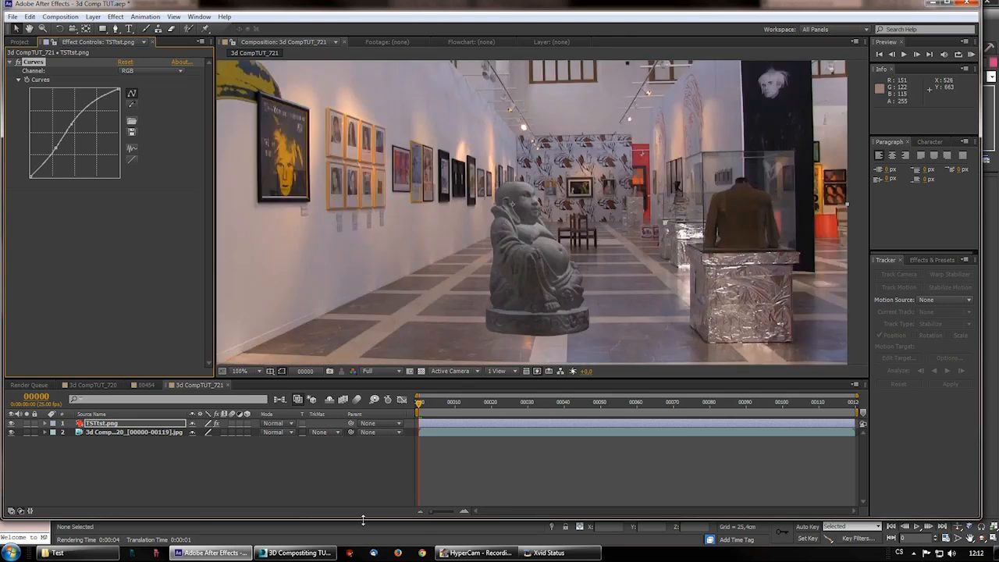
left_click(299, 552)
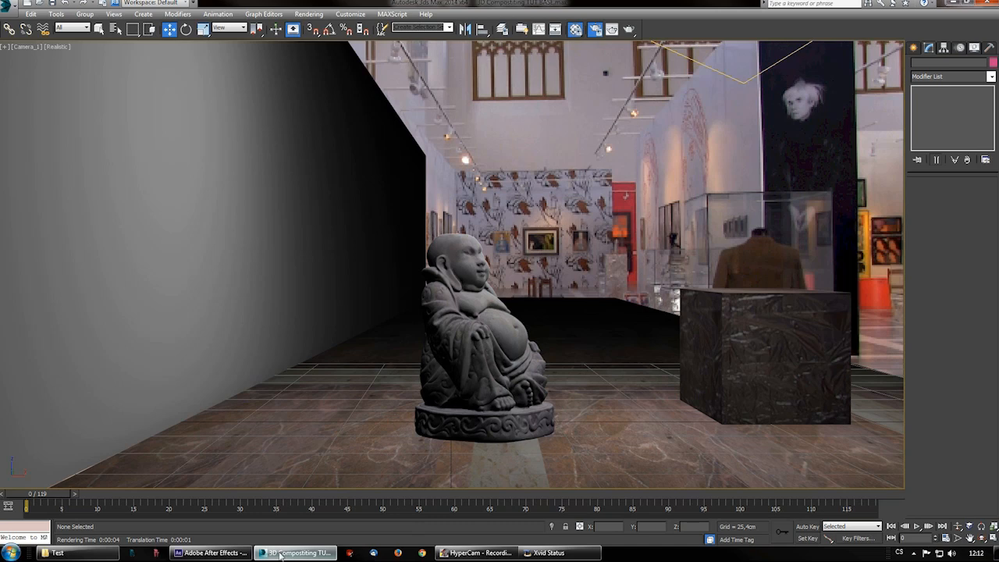
left_click(211, 552)
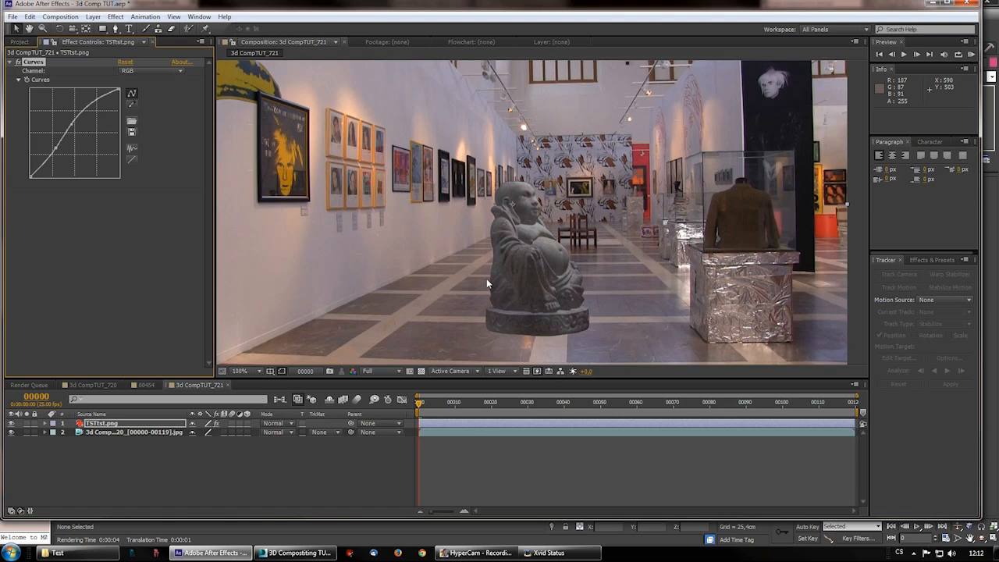
- Switch to 3ds Max and check the rendering control options in the wall box's object properties
left_click(331, 552)
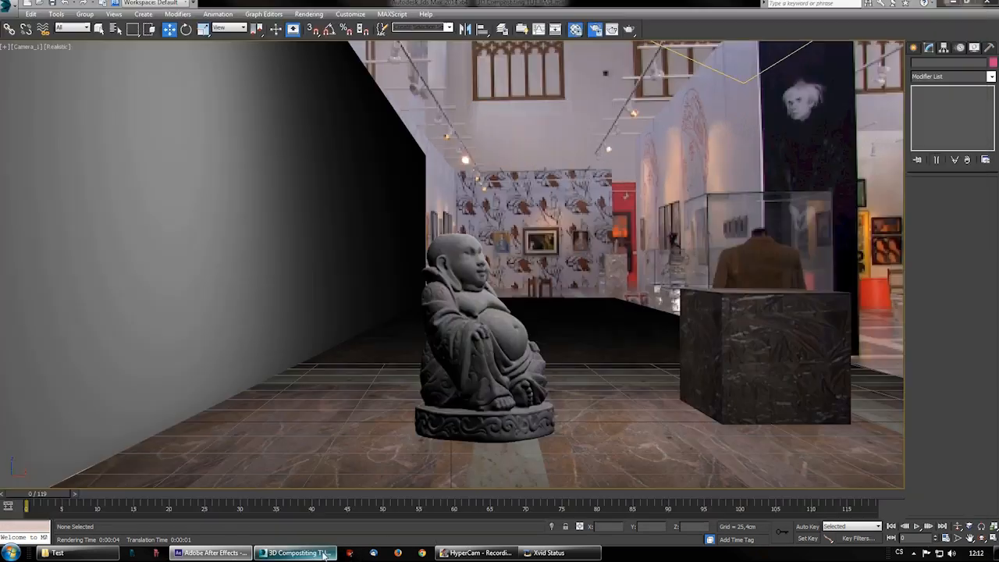
left_click(285, 239)
right_click(220, 181)
left_click(262, 238)
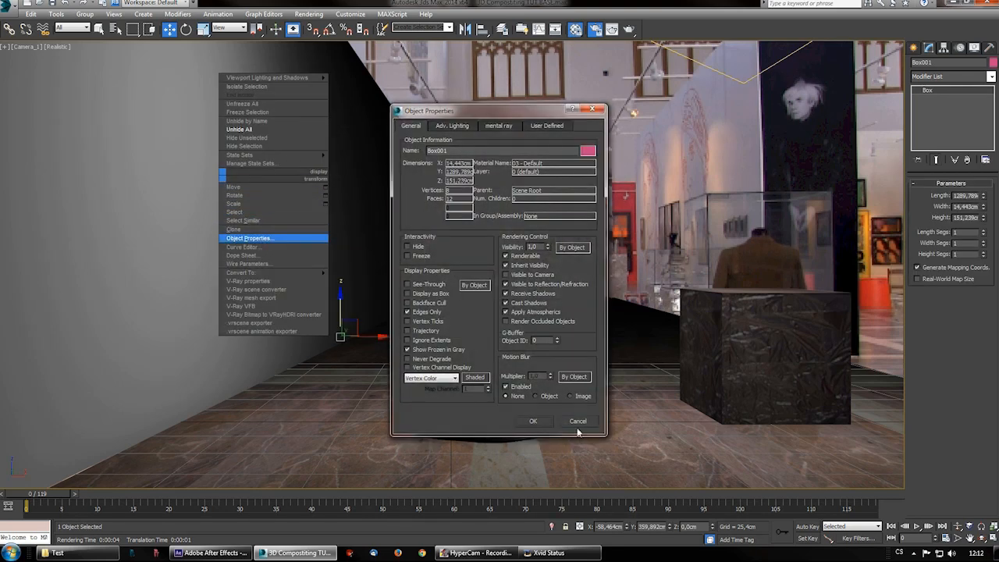
left_click(533, 420)
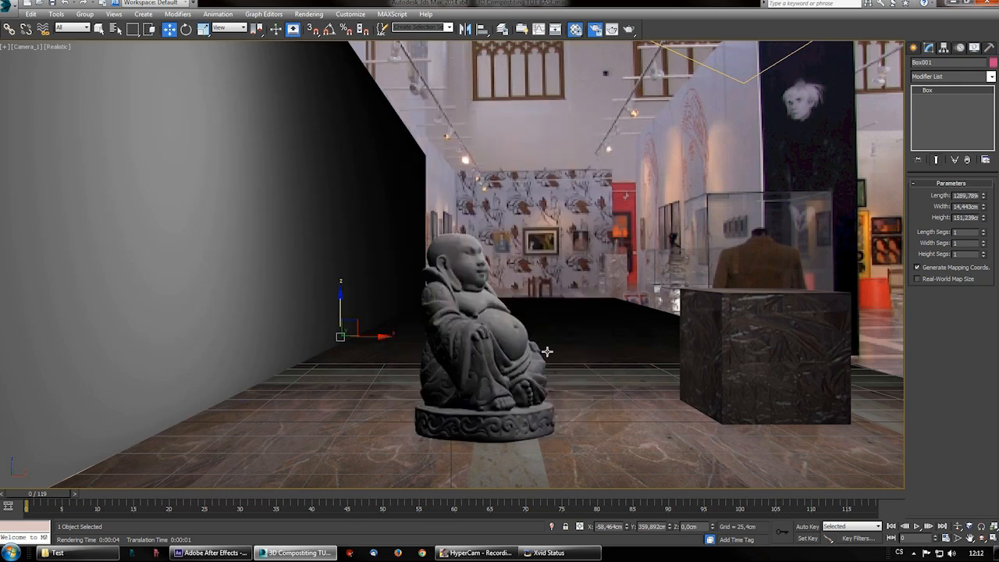
- In Render Setup, set the samples-per-pixel quality to 0,1 and the minimum to 2, and choose the filter type
left_click(594, 32)
mouse_move(504, 78)
left_mouse_down()
mouse_move(661, 56)
mouse_move(521, 84)
left_mouse_up()
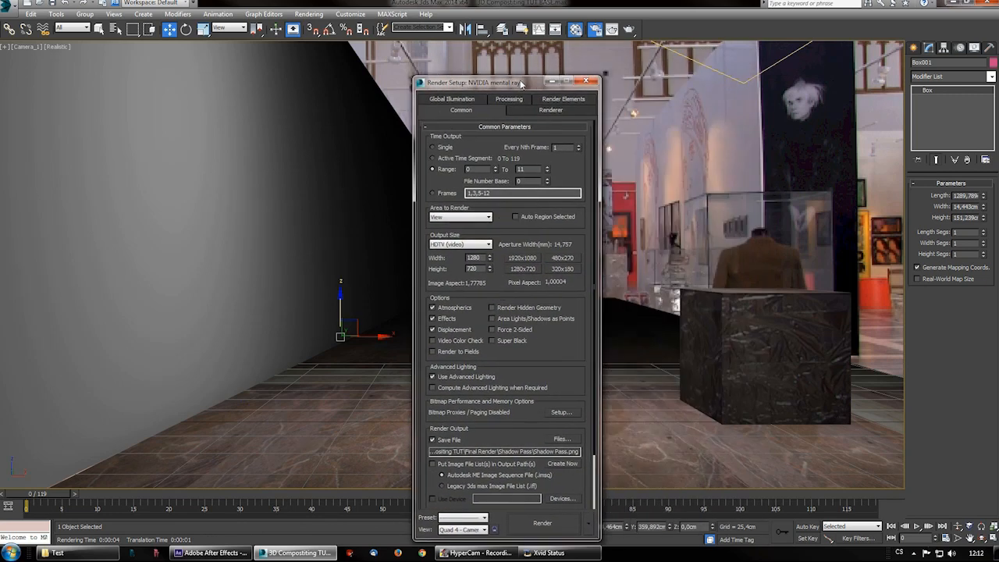
left_click(549, 110)
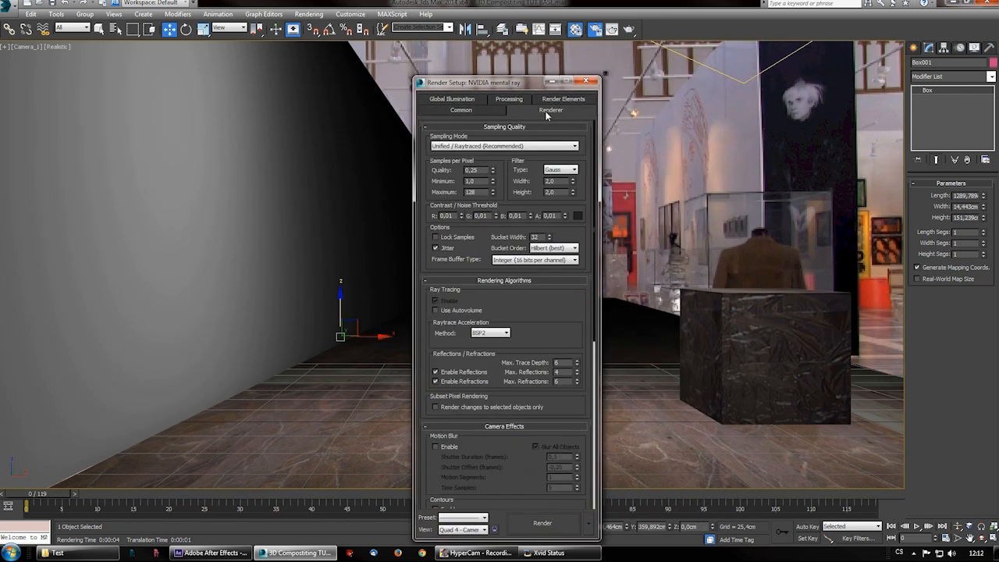
double_click(484, 170)
type("0")
type("0,1")
key("Tab")
type("2")
left_click(560, 169)
left_click(557, 200)
mouse_move(594, 229)
left_mouse_down()
mouse_move(583, 417)
mouse_move(592, 245)
left_mouse_up()
- Check the diffuse bounces and initial FG point density in the Final Gathering settings
left_click(448, 103)
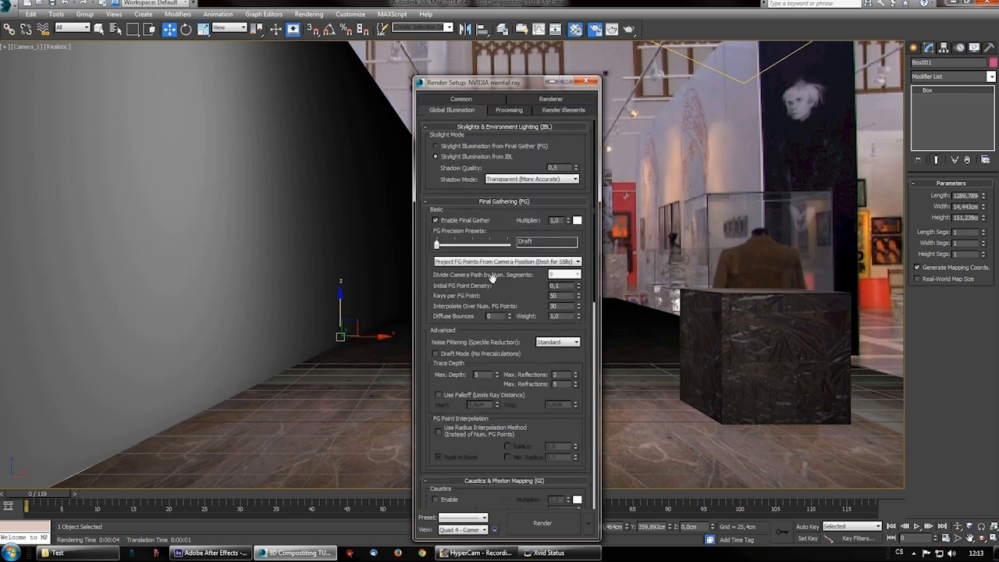
left_click_drag(497, 318, 450, 308)
double_click(562, 286)
- Start choosing the render output file and go up from the Shadow Pass folder to the Final Render folder
left_click(460, 99)
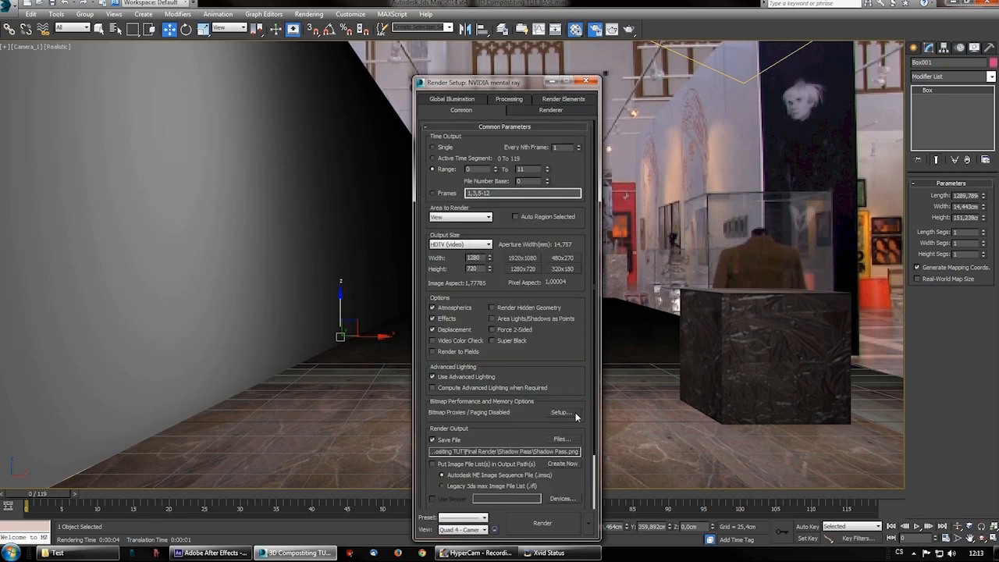
left_click(562, 439)
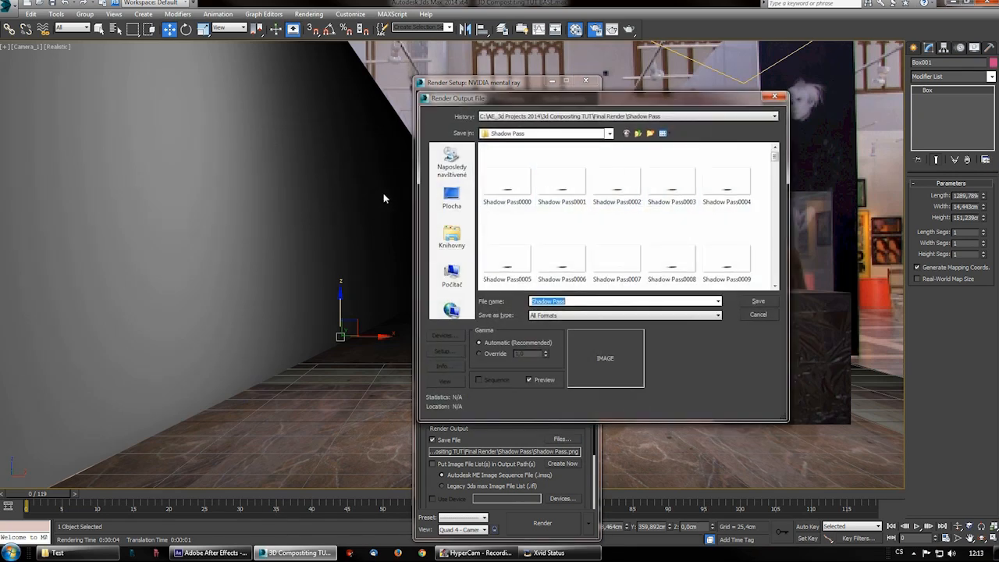
left_click(546, 133)
left_click(539, 230)
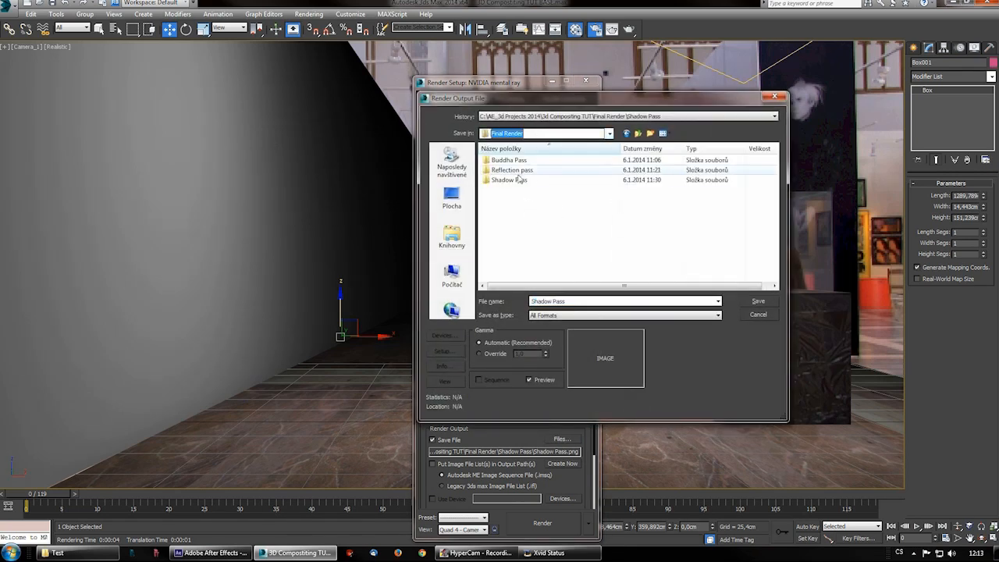
- Look through the Buddha Pass folder in the render output location and leave the file dialog without saving
double_click(507, 161)
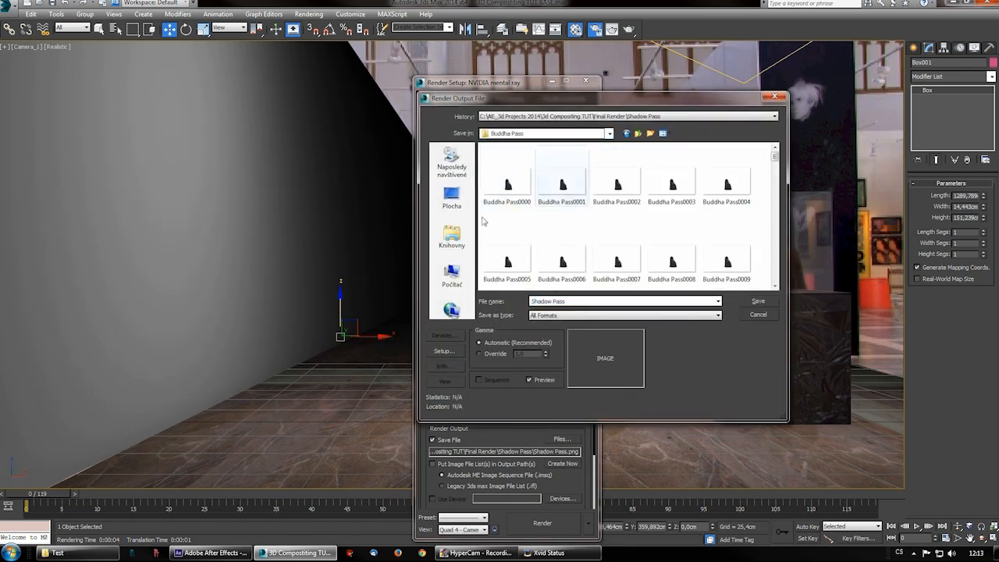
left_click(758, 314)
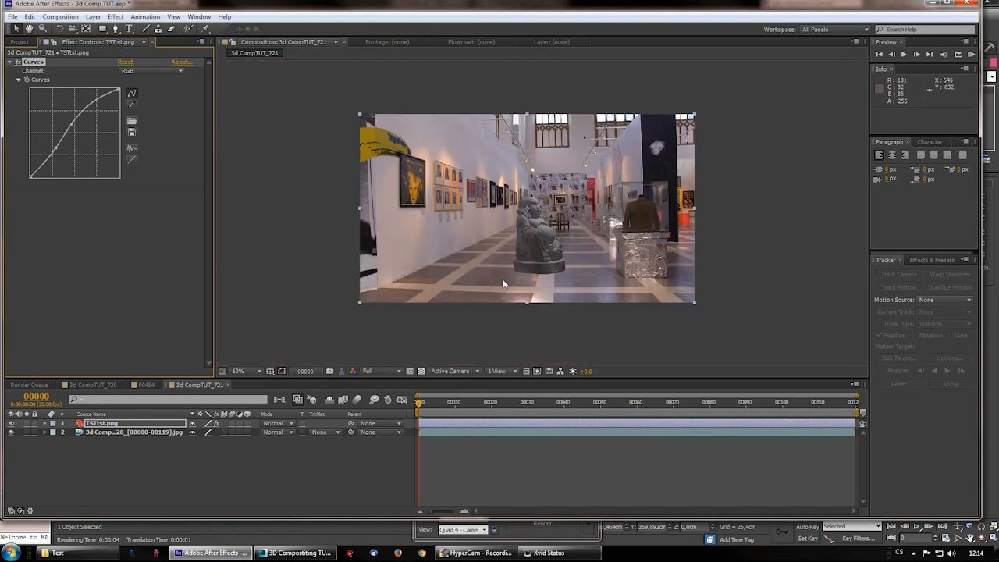
- Switch to After Effects, open the 3d CompTUT_720 composition and leave only the Buddha Pass render visible over the footage
key("period")
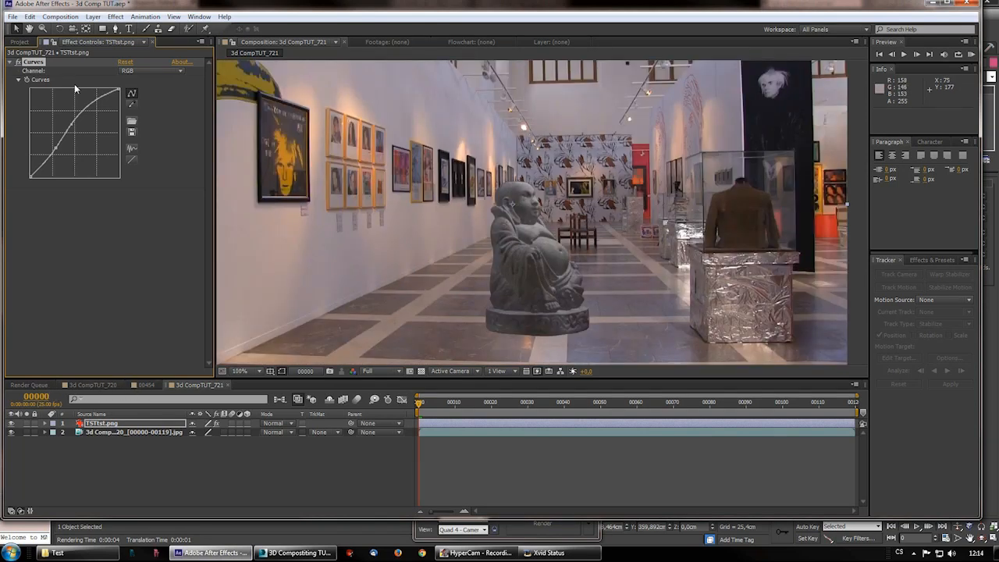
left_click(92, 385)
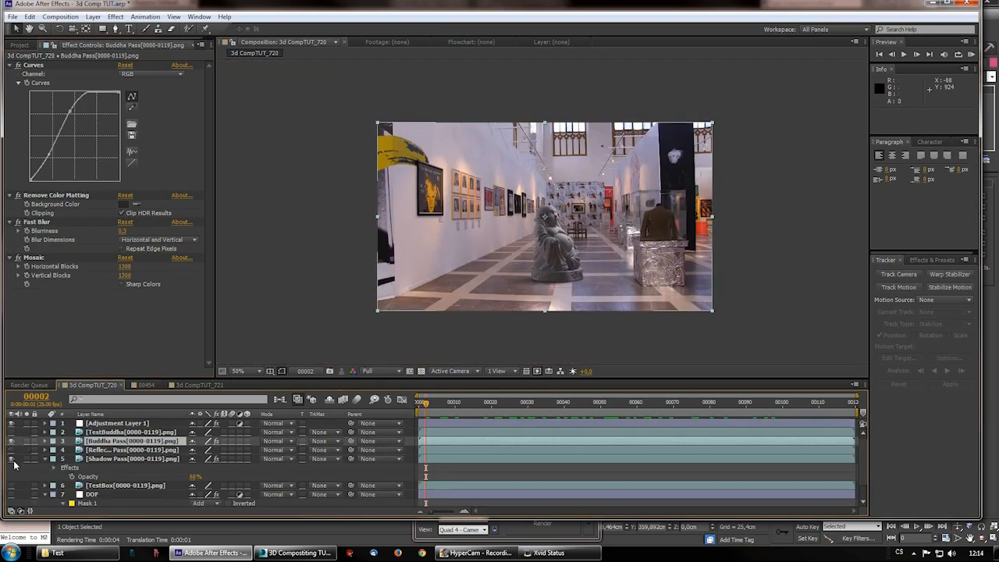
scroll(504, 271, "up", 2)
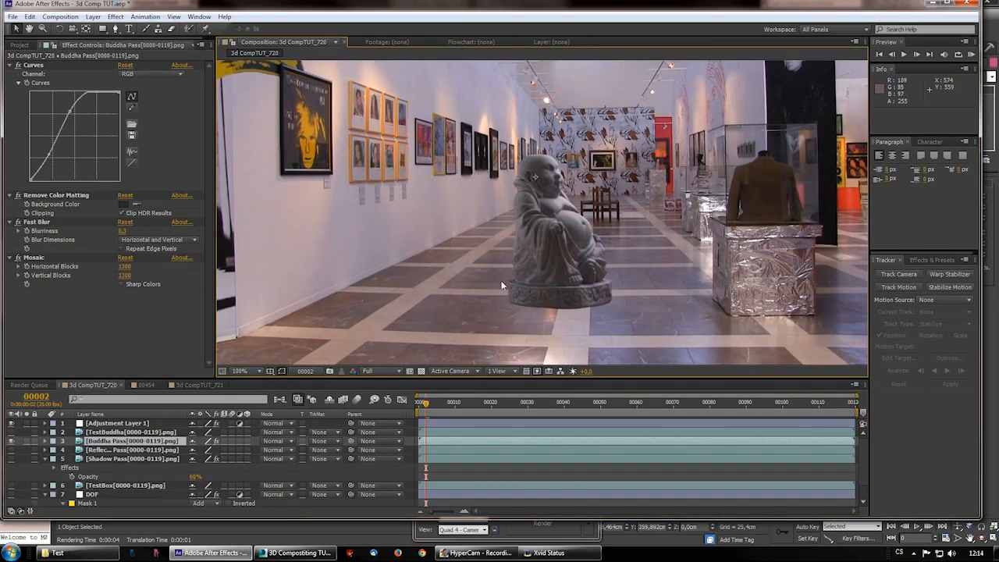
scroll(493, 258, "down", 2)
left_click(449, 402)
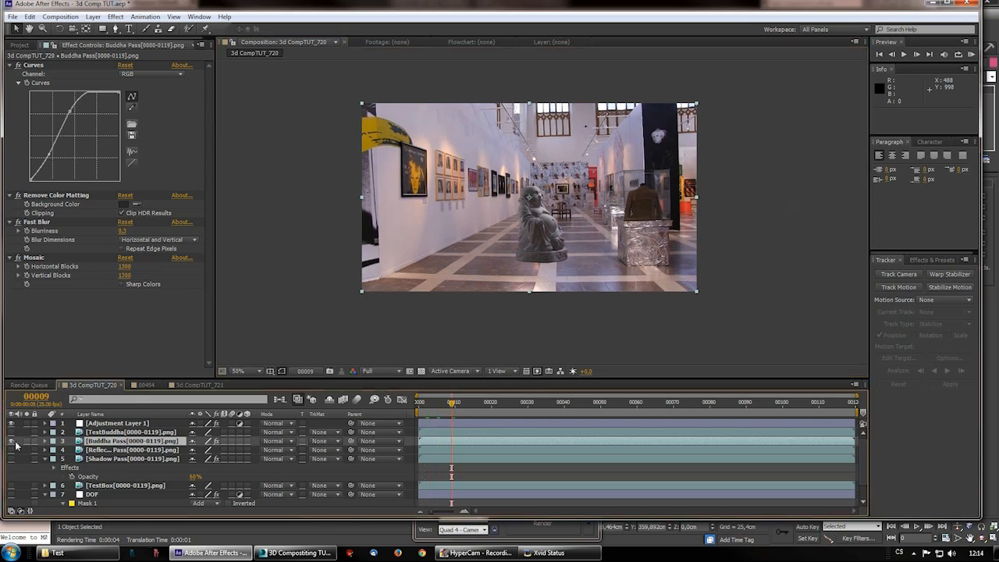
scroll(506, 258, "up", 2)
scroll(468, 308, "down", 2)
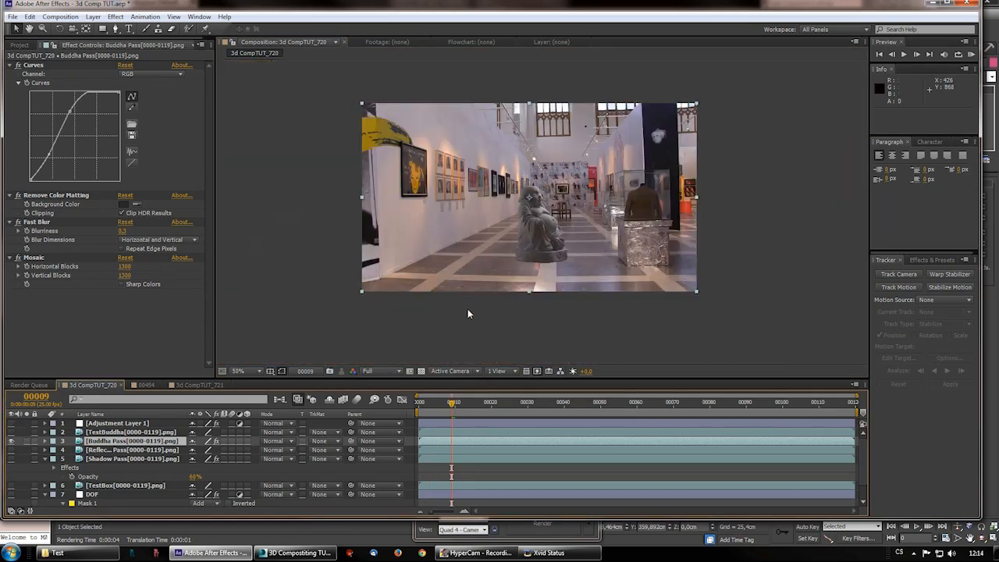
- Scrub through the timeline and preview how the Buddha Pass statue sits in the gallery footage
left_click(491, 401)
left_click_drag(505, 412, 725, 408)
scroll(625, 335, "up", 1)
mouse_move(664, 409)
left_mouse_down()
mouse_move(522, 409)
mouse_move(787, 419)
mouse_move(684, 409)
left_mouse_up()
key("space")
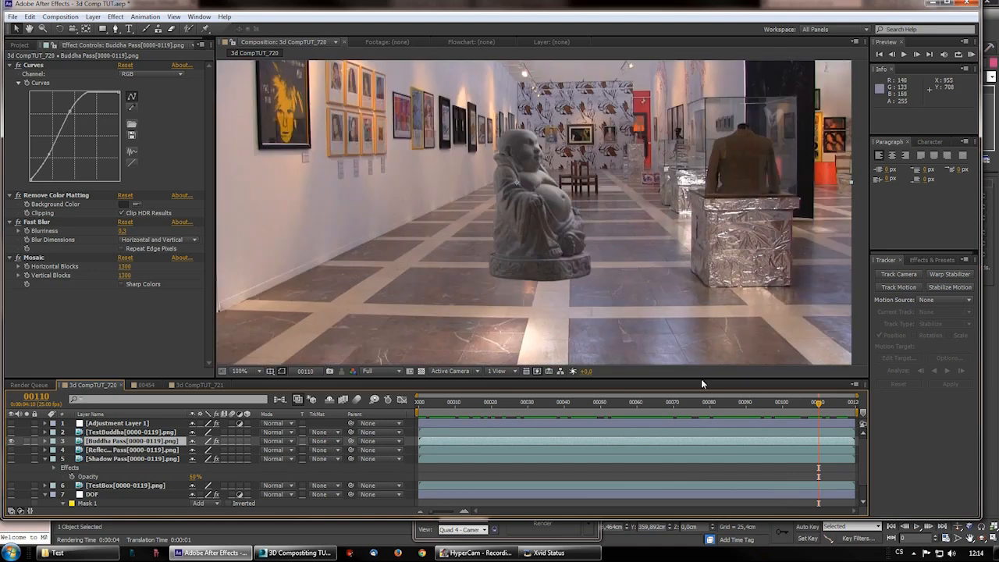
mouse_move(796, 406)
left_mouse_down()
mouse_move(852, 408)
mouse_move(470, 406)
mouse_move(794, 406)
left_mouse_up()
key("comma")
key("period")
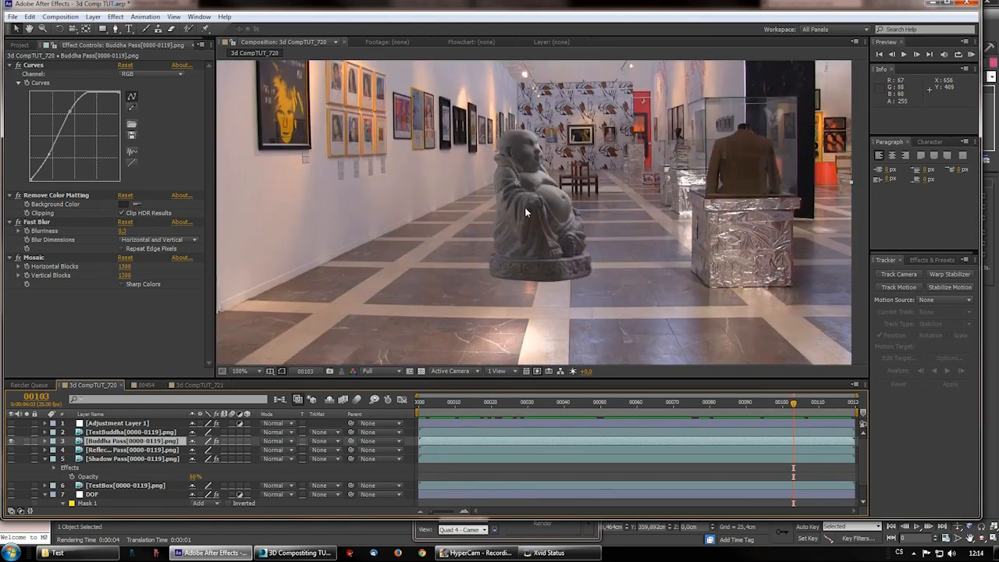
- At frame 90, compare how the statue's base and the foil-covered pedestal meet the tiled floor
left_click(745, 402)
scroll(624, 285, "up", 4)
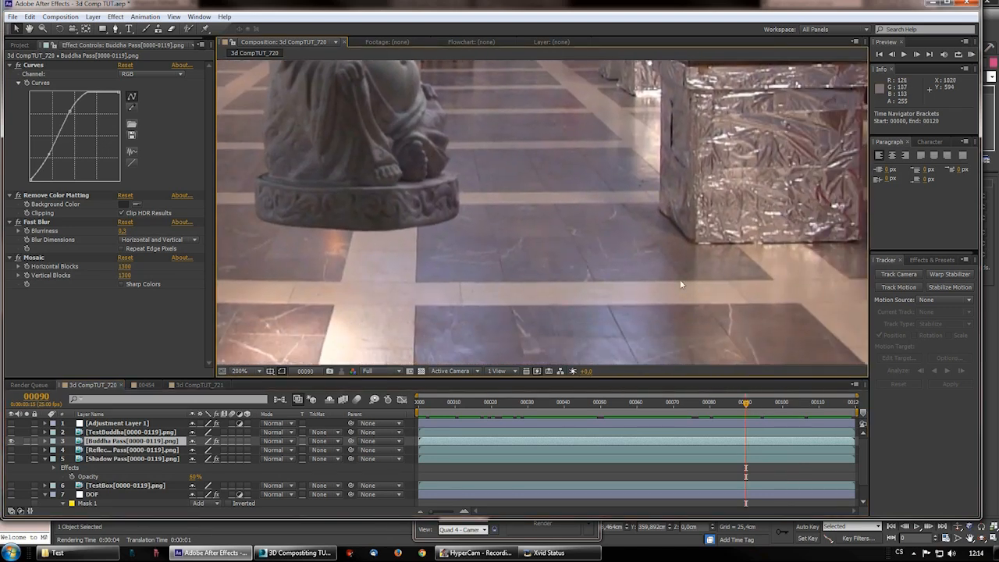
scroll(695, 246, "down", 2)
scroll(611, 257, "up", 2)
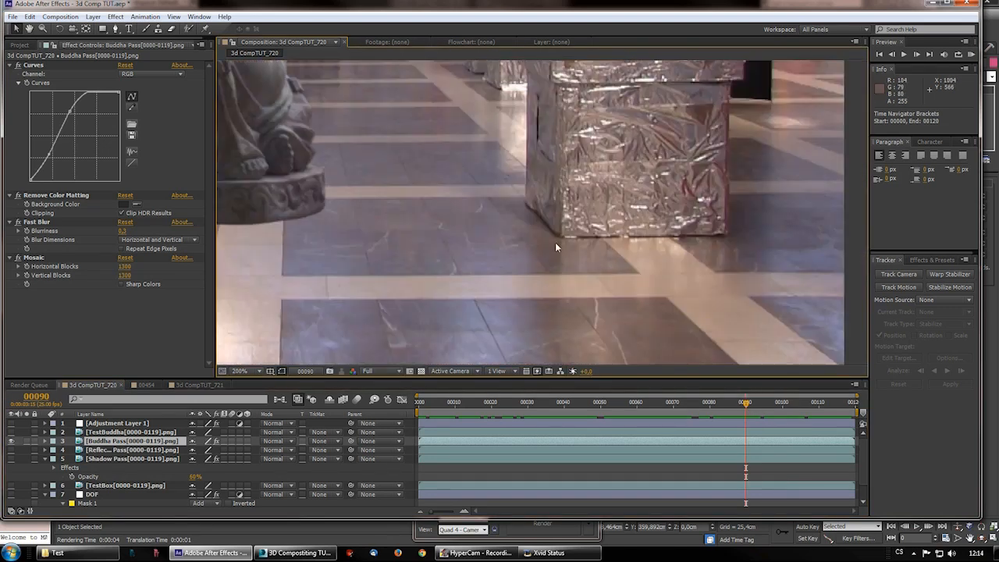
scroll(506, 272, "down", 2)
middle_click_drag(506, 272, 673, 337)
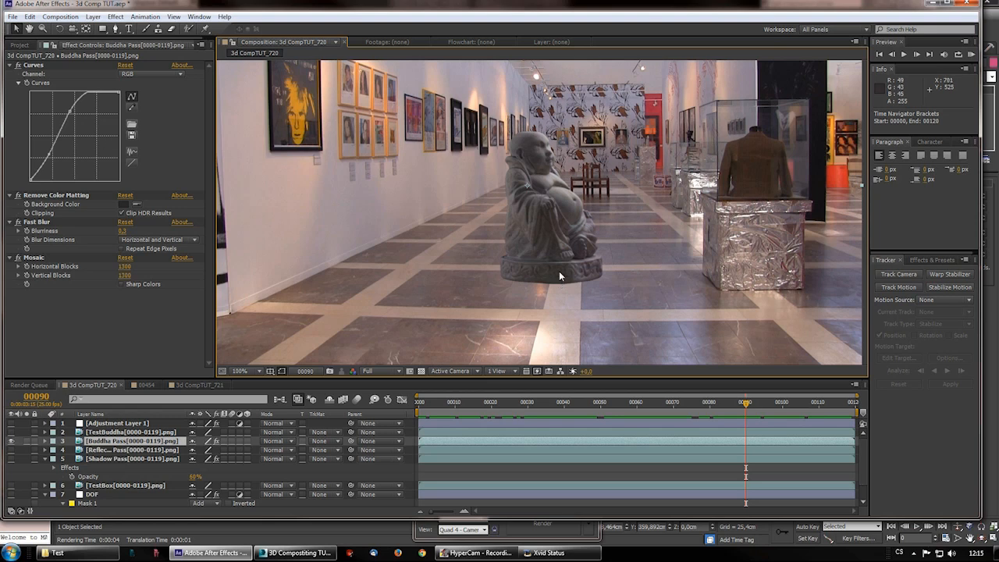
left_click_drag(681, 210, 628, 203)
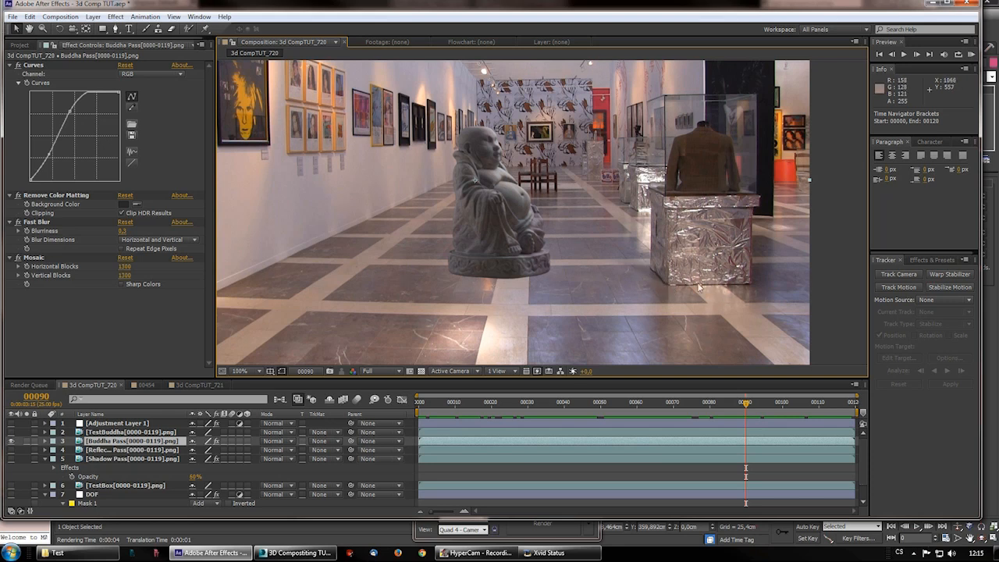
left_click_drag(569, 276, 622, 291)
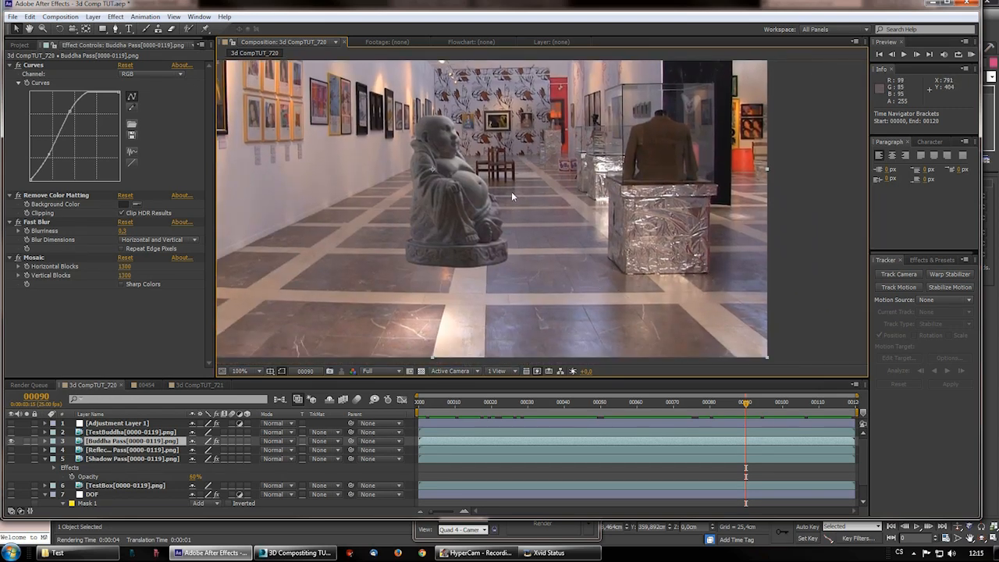
mouse_move(495, 285)
left_mouse_down()
mouse_move(520, 286)
mouse_move(513, 293)
left_mouse_up()
scroll(529, 313, "up", 1)
scroll(530, 313, "down", 1)
middle_click_drag(611, 262, 547, 249)
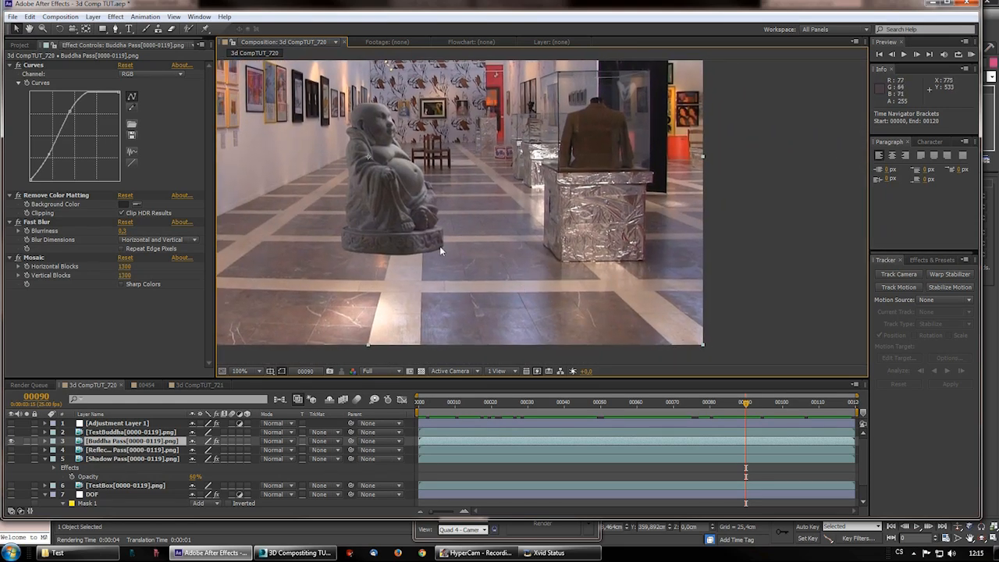
- Show the reflection pass layer and inspect the statue's base while scrubbing to frame 85
middle_click_drag(368, 259, 436, 275)
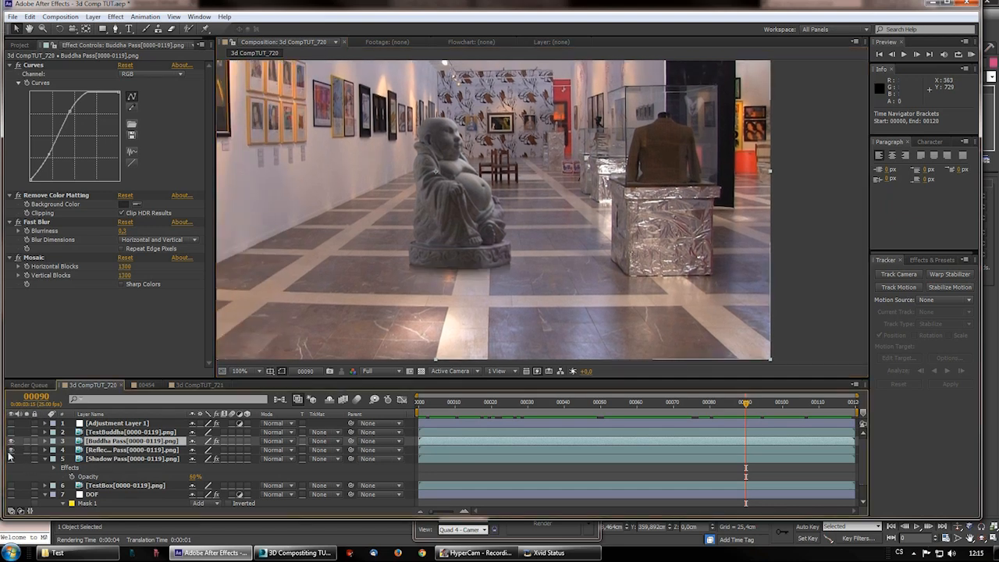
scroll(418, 319, "up", 2)
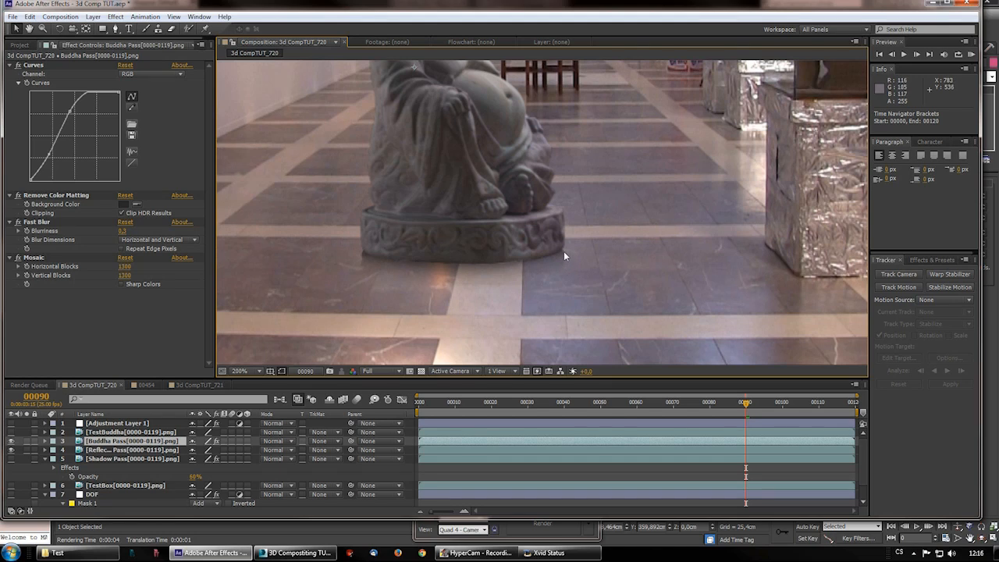
middle_click_drag(563, 251, 534, 228)
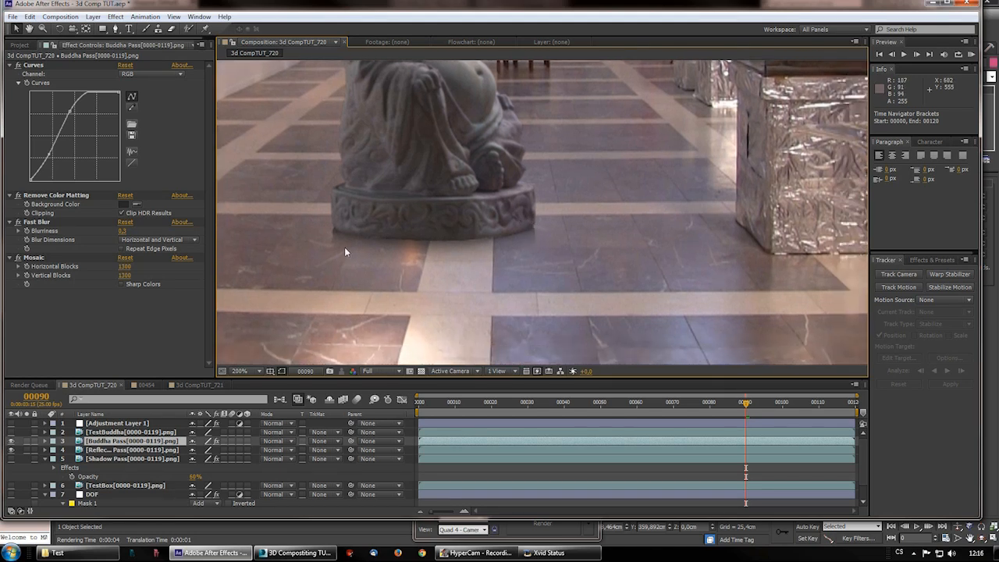
left_click_drag(549, 404, 727, 412)
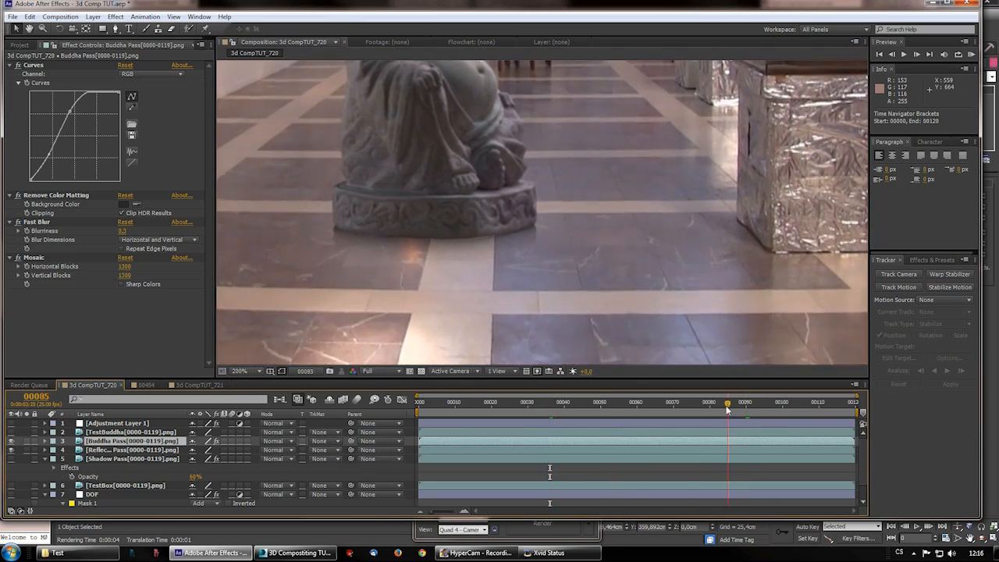
scroll(579, 316, "down", 2)
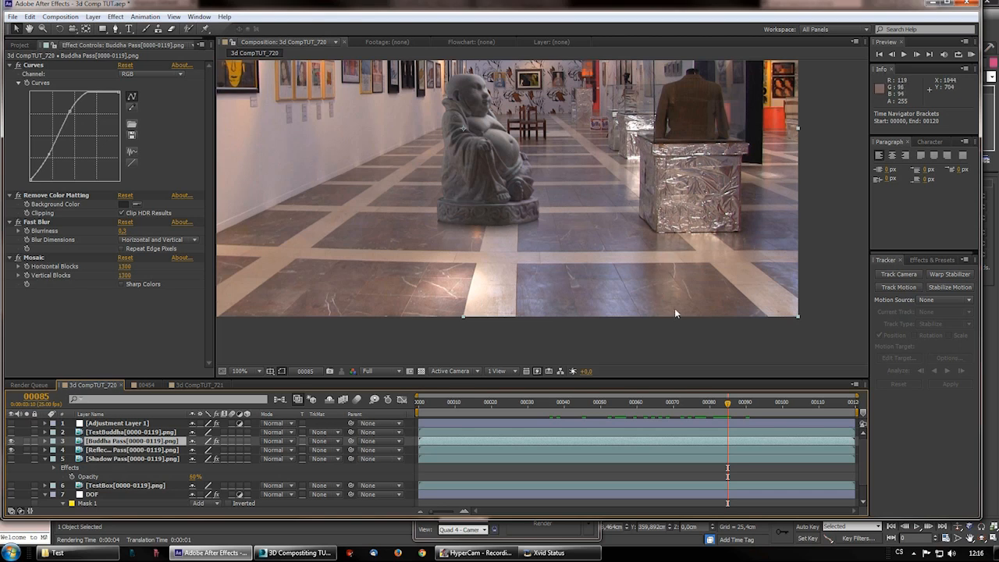
- Examine the floor reflection beneath the statue at frame 85, hiding and reshowing the Buddha Pass layer to isolate it
scroll(515, 240, "up", 1)
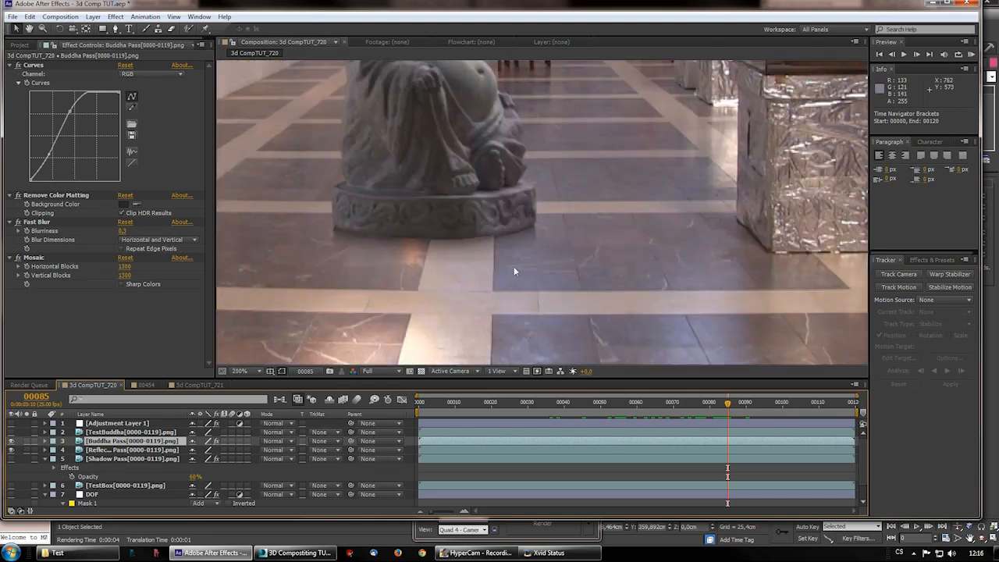
middle_click_drag(513, 268, 574, 267)
scroll(637, 274, "up", 1)
scroll(582, 266, "down", 1)
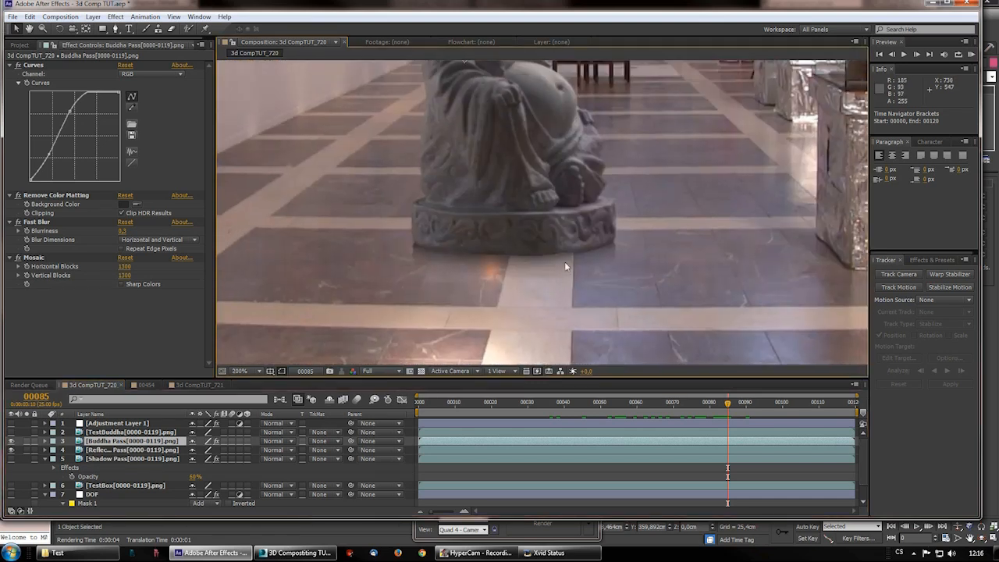
scroll(592, 262, "up", 1)
scroll(656, 279, "down", 1)
scroll(571, 280, "down", 1)
middle_click_drag(556, 269, 550, 287)
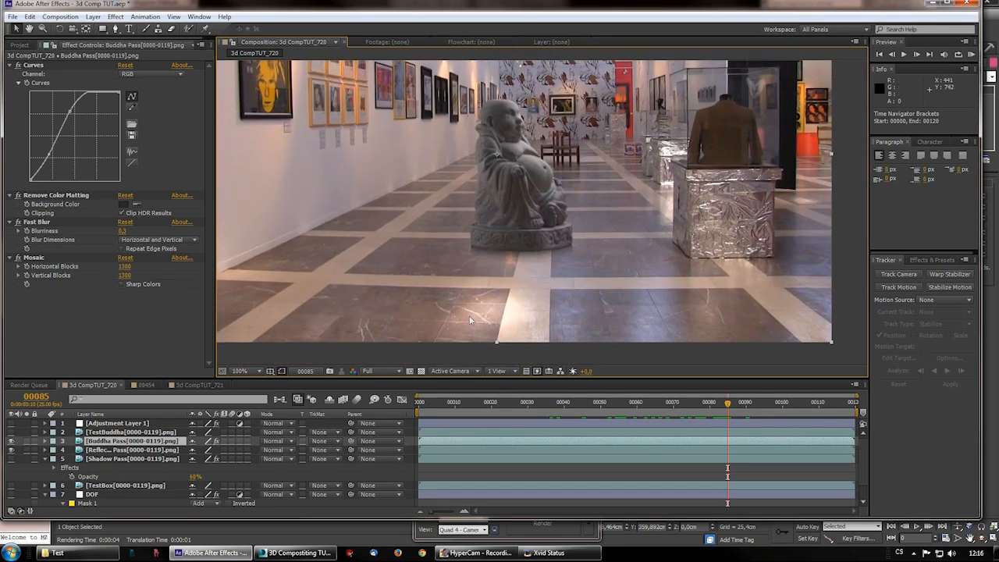
left_click(11, 440)
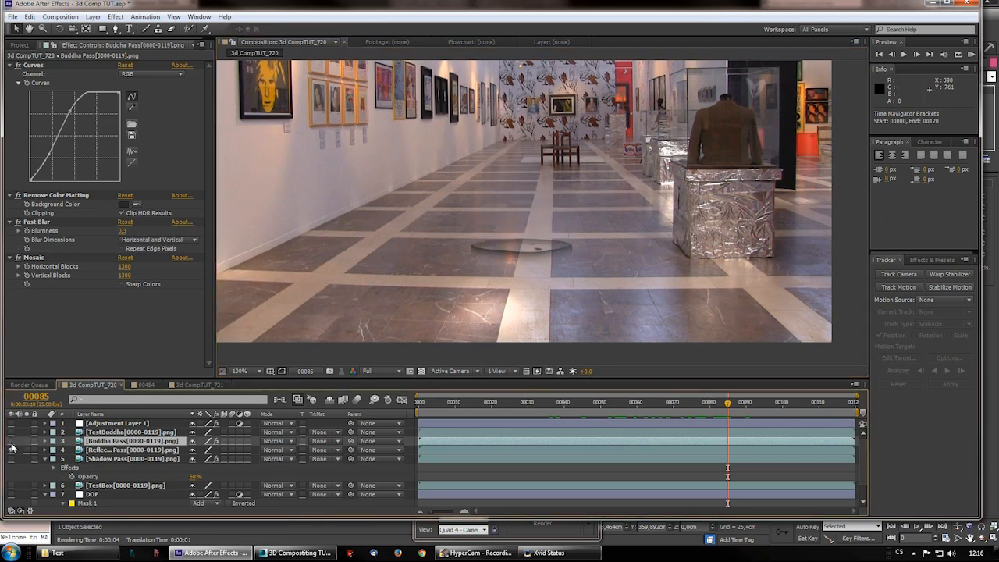
left_click(12, 441)
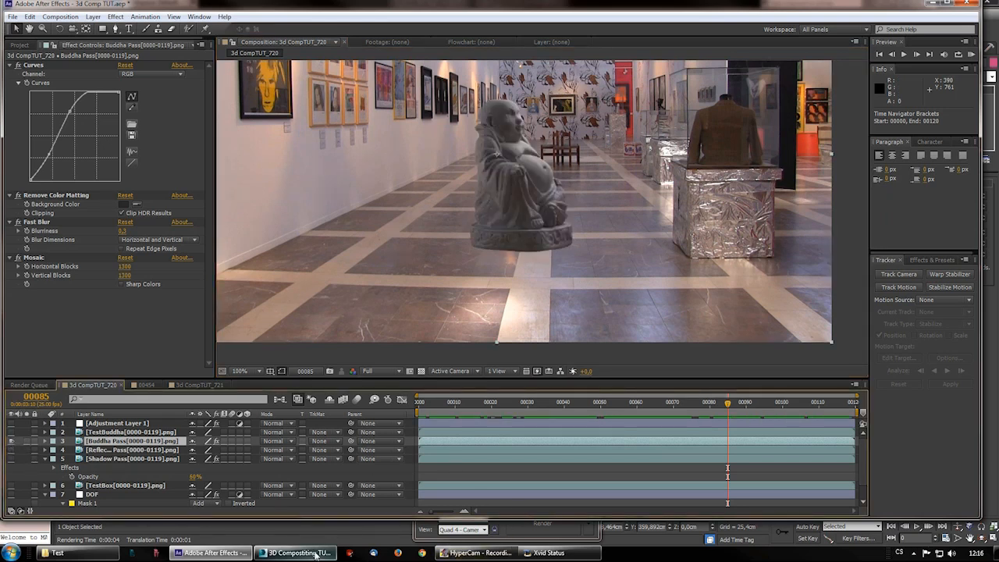
- Switch to 3ds Max, close the render settings and select the floor plane
left_click(299, 552)
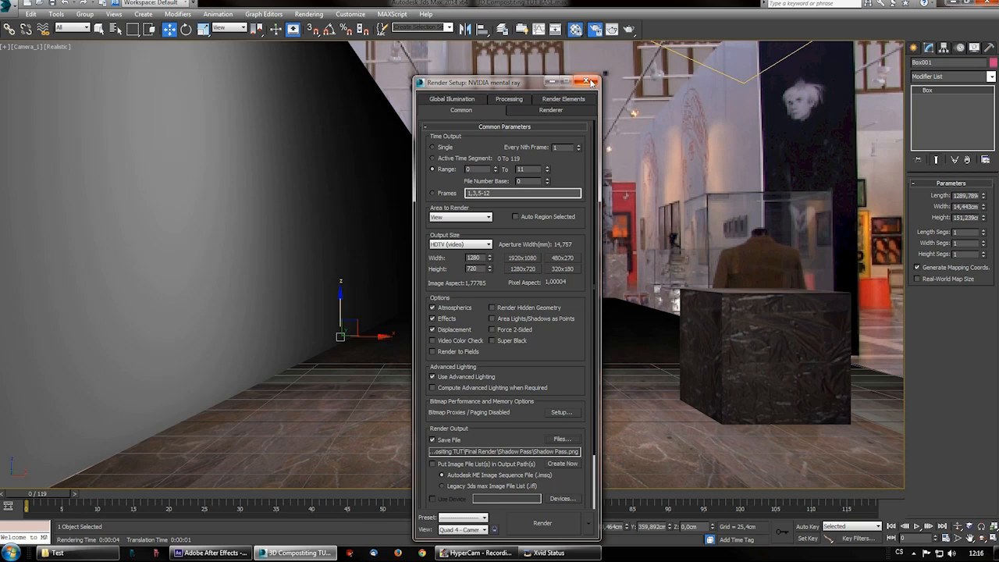
left_click(587, 81)
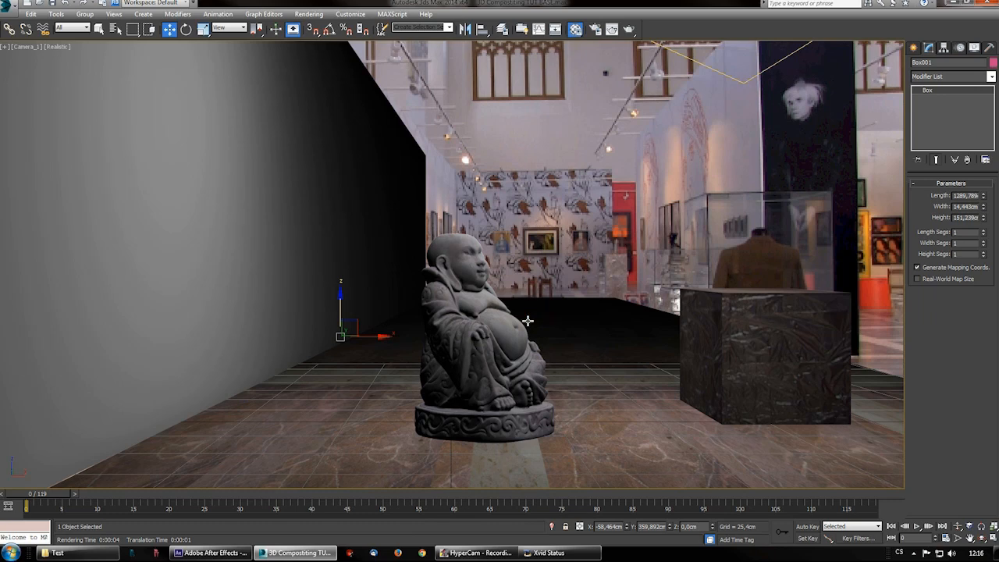
left_click(583, 243)
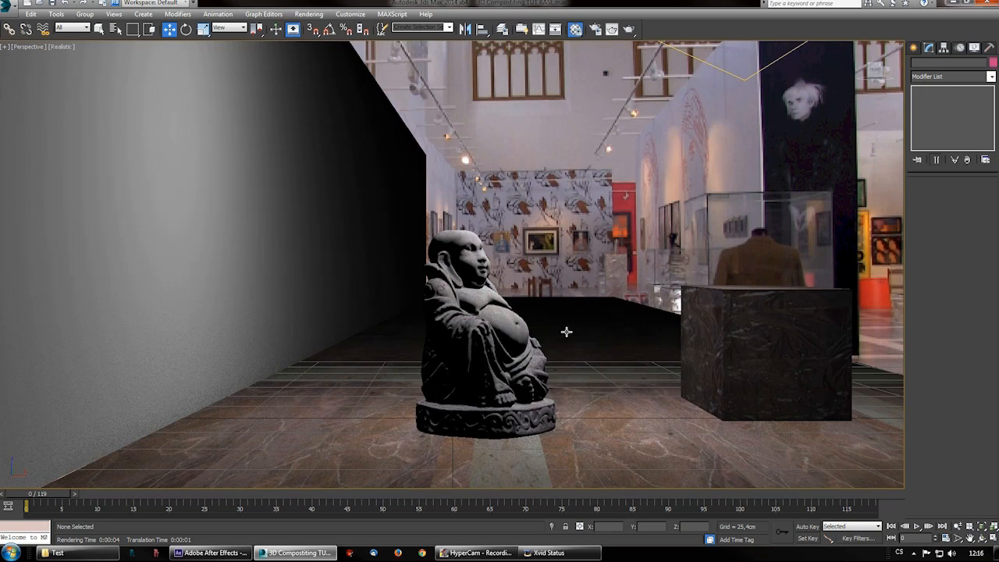
left_click(583, 313)
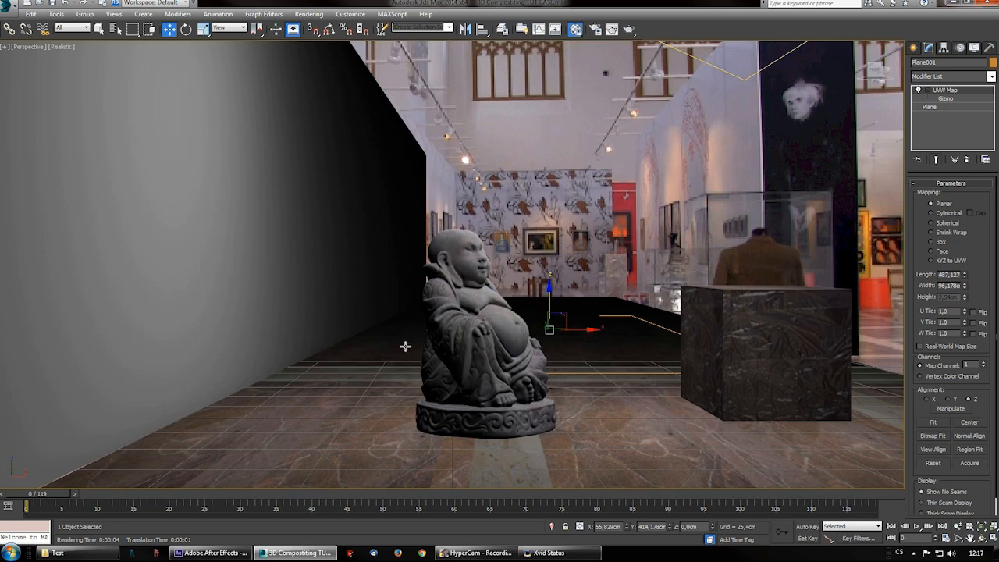
left_click(11, 6)
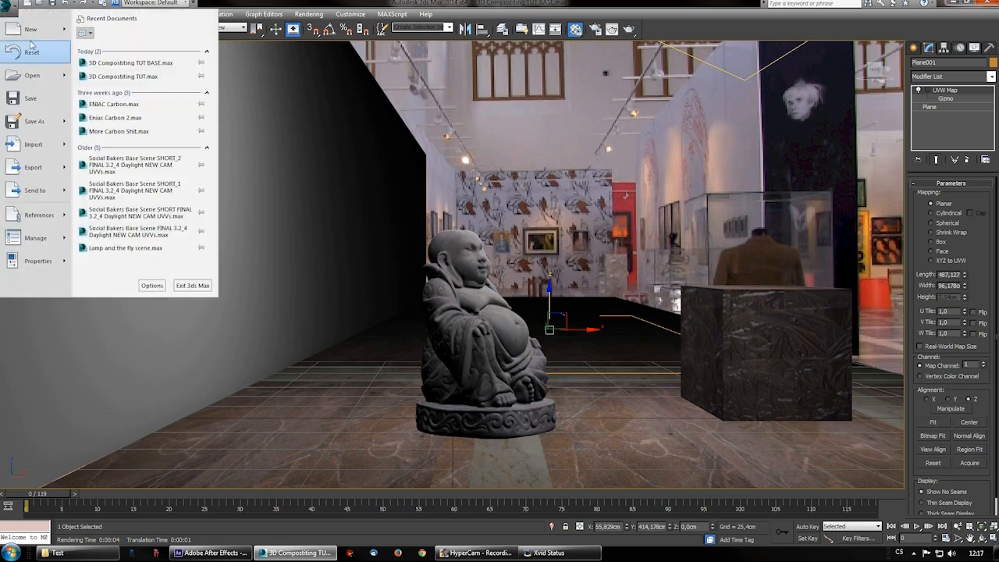
left_click(34, 122)
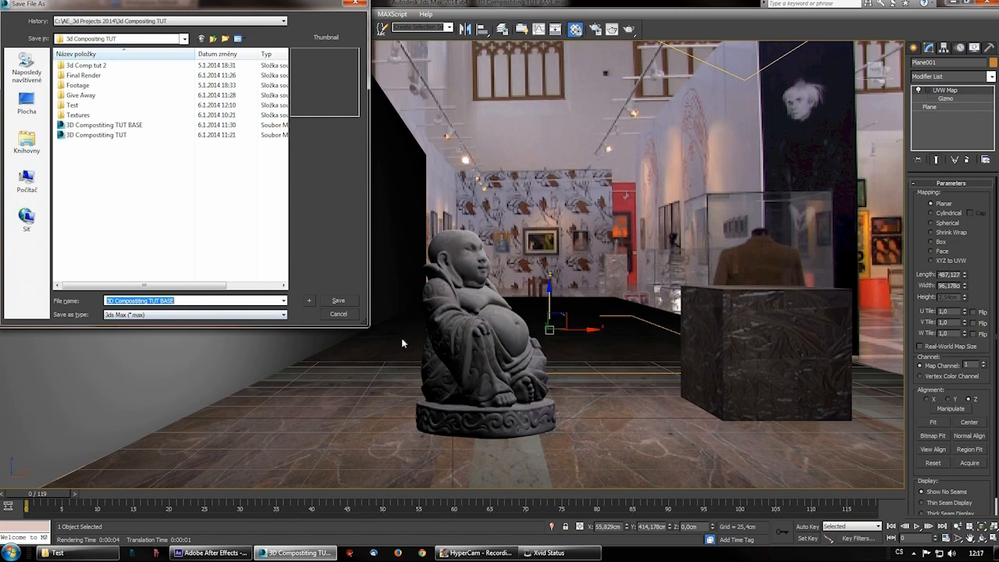
left_click(339, 314)
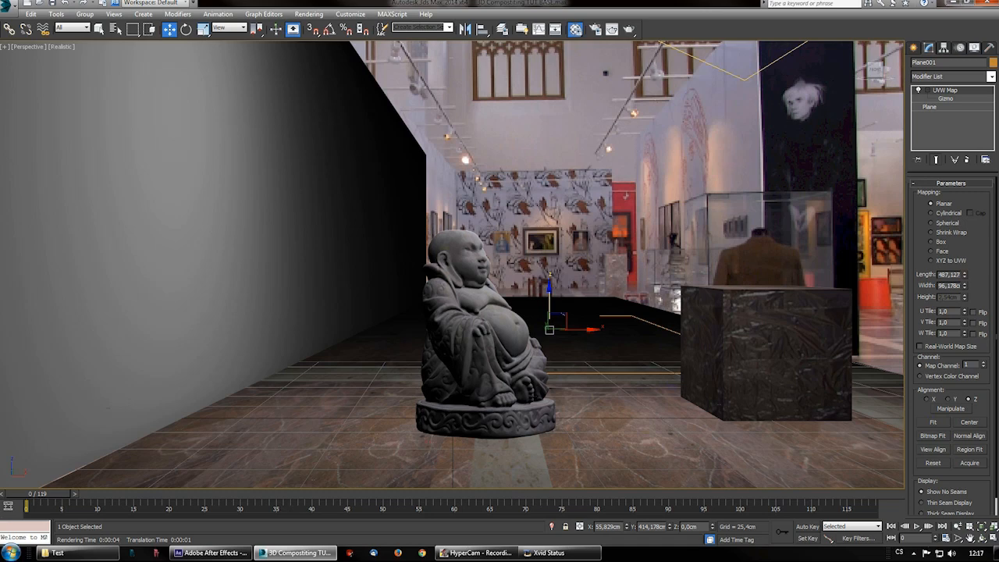
- Assign a fresh mental ray Matte/Shadow/Reflection type to the 08 - Default material
left_click(575, 29)
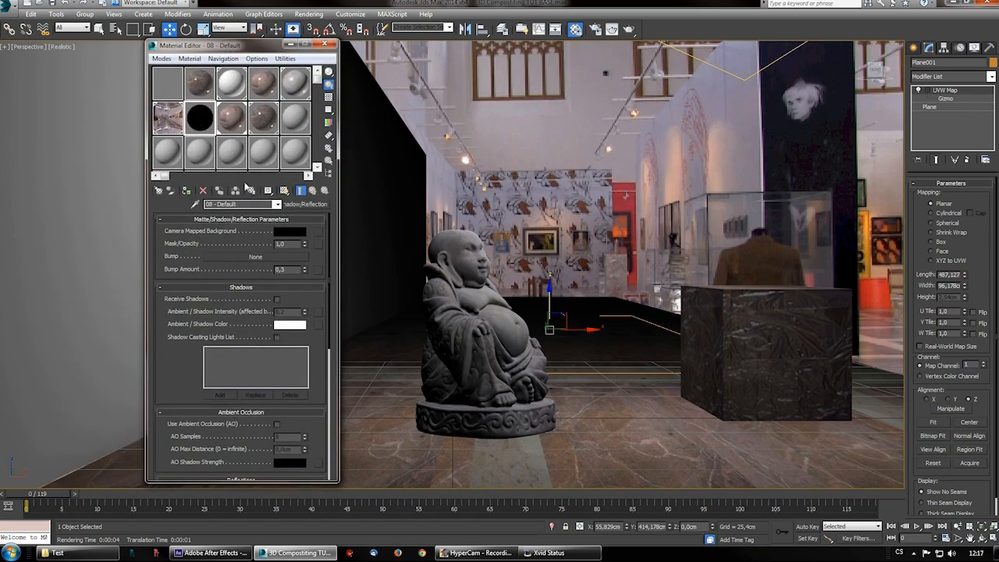
left_click(305, 205)
scroll(435, 367, "down", 5)
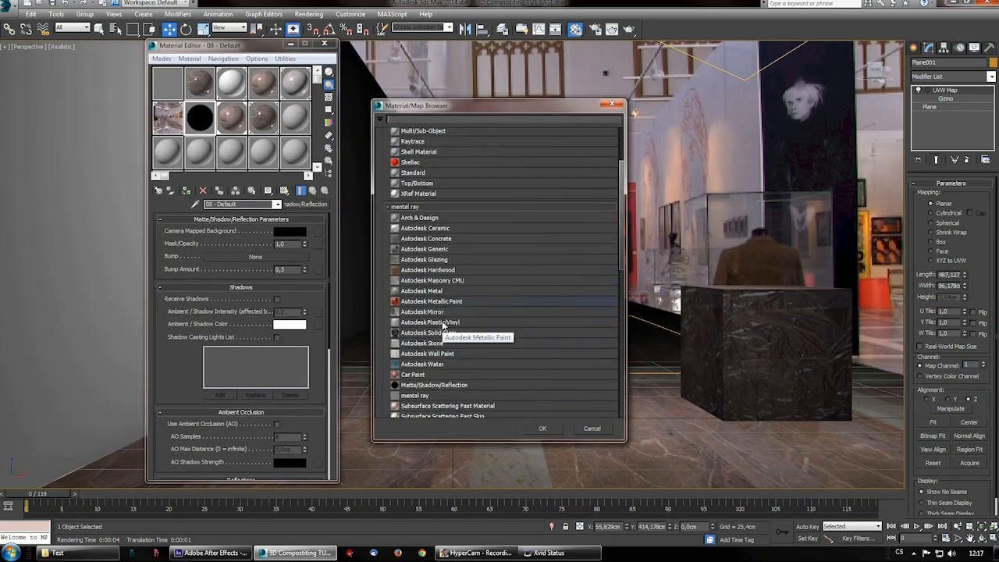
double_click(436, 374)
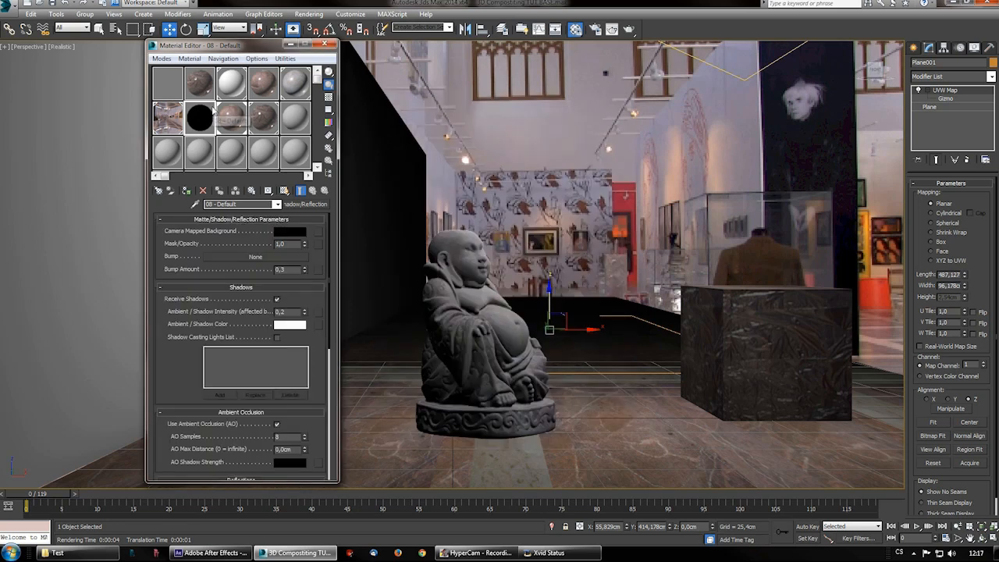
- Apply the 08 - Default Matte/Shadow/Reflection material to the floor plane
left_click_drag(215, 47, 159, 47)
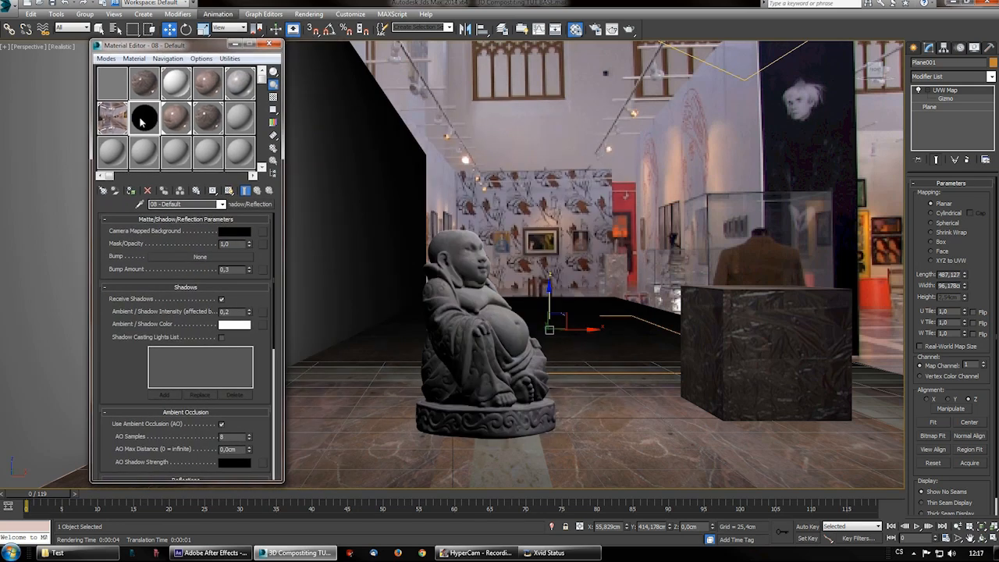
left_click_drag(143, 117, 585, 430)
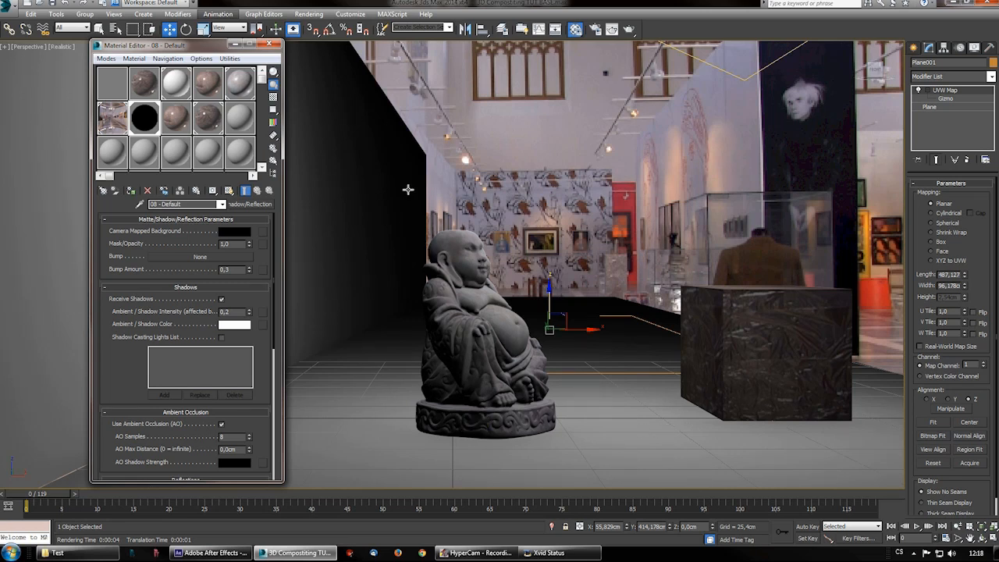
- Check the camera visibility and shadow options in the object properties of the wall box and the pedestal box
left_click(376, 141)
right_click(354, 173)
left_click(401, 233)
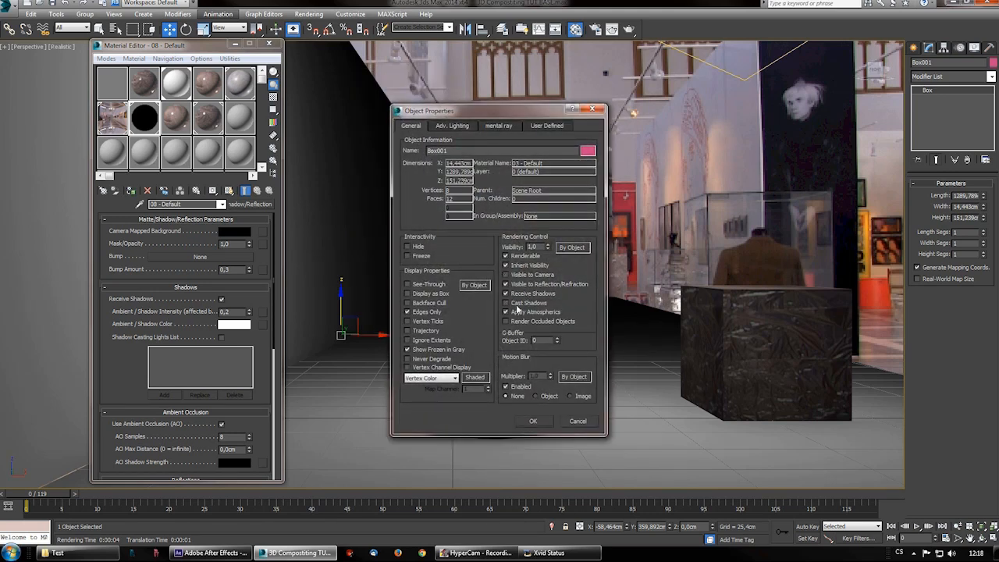
left_click(533, 420)
left_click(764, 333)
right_click(764, 333)
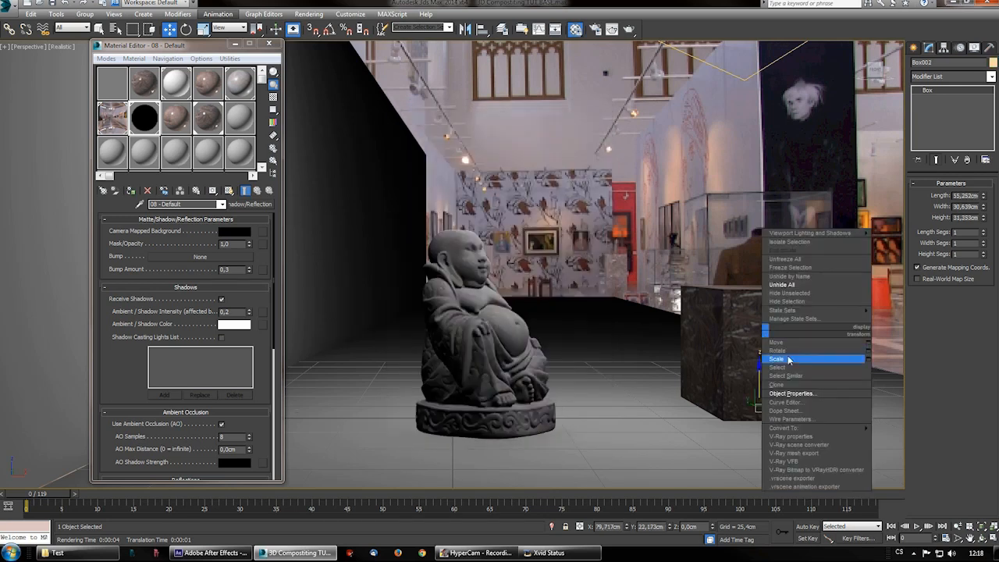
left_click(797, 403)
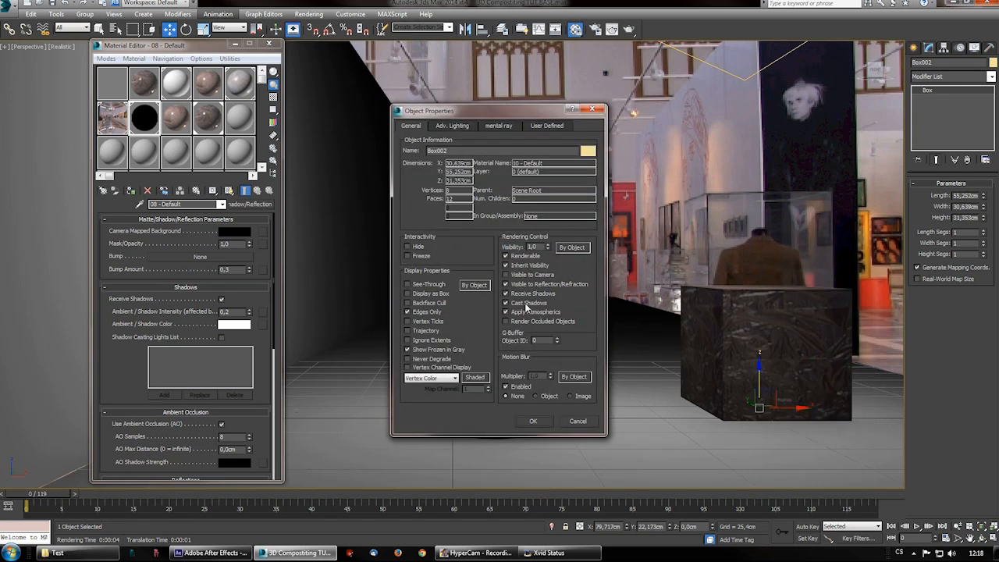
left_click(533, 421)
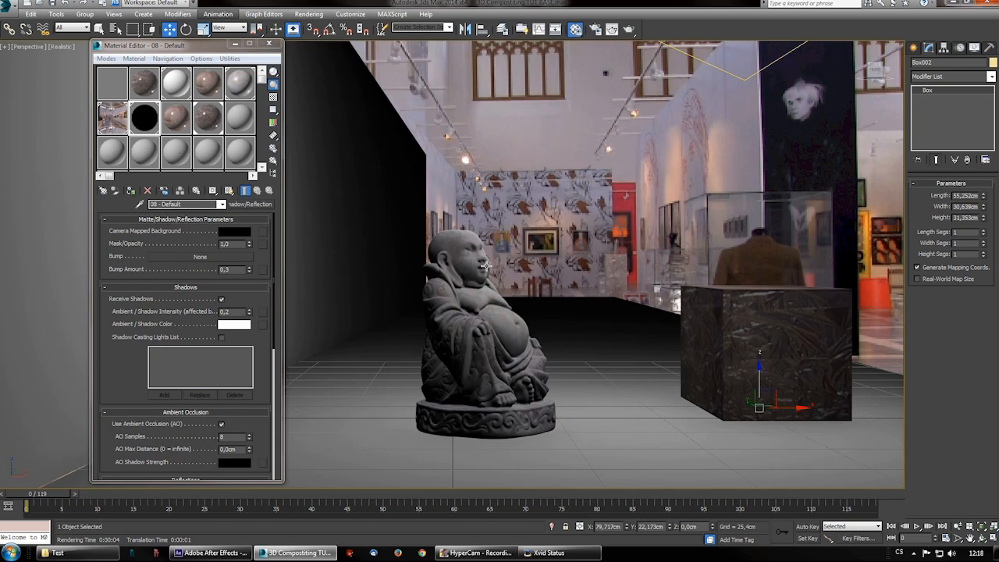
left_click(11, 9)
left_click(32, 121)
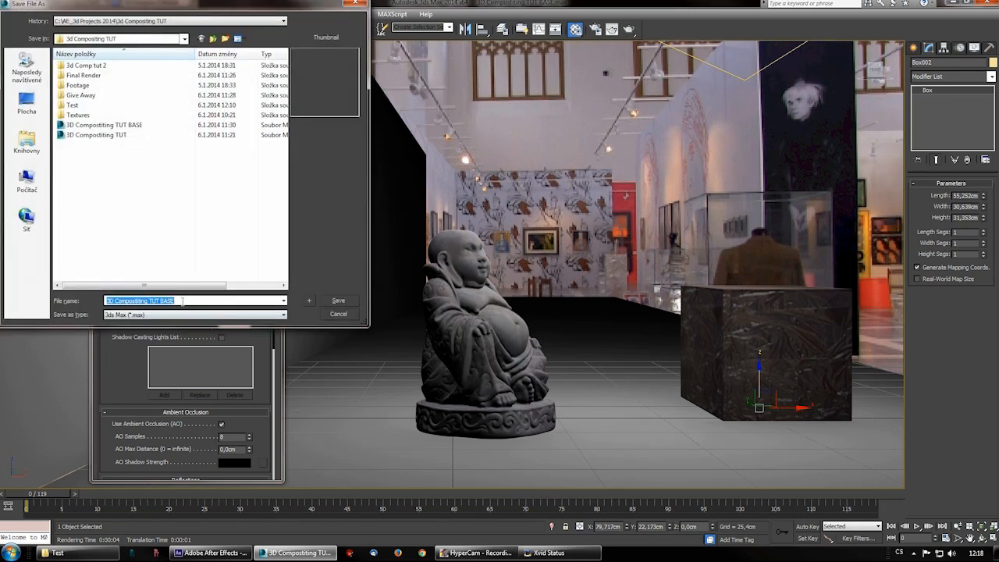
type("3d ")
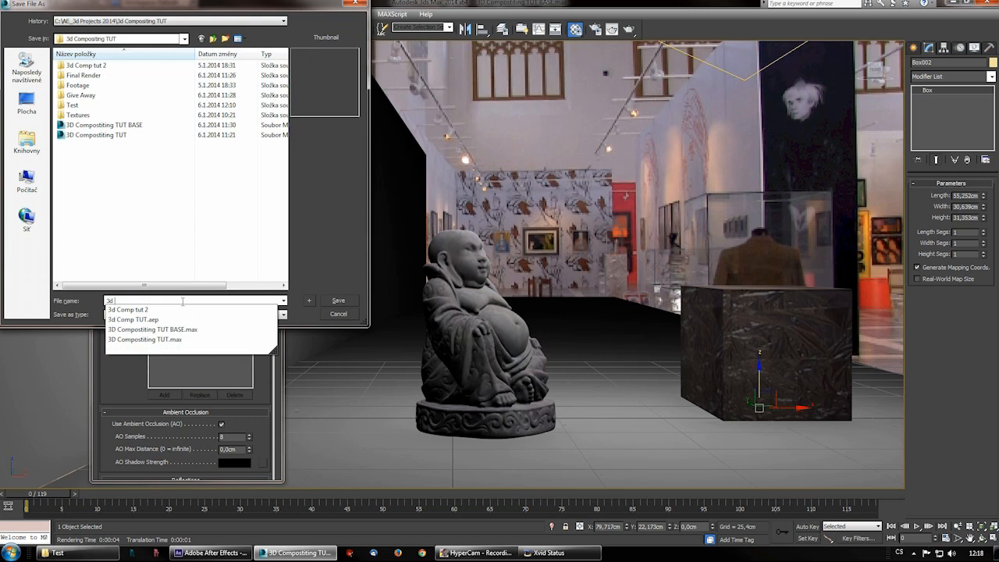
type("Reflection")
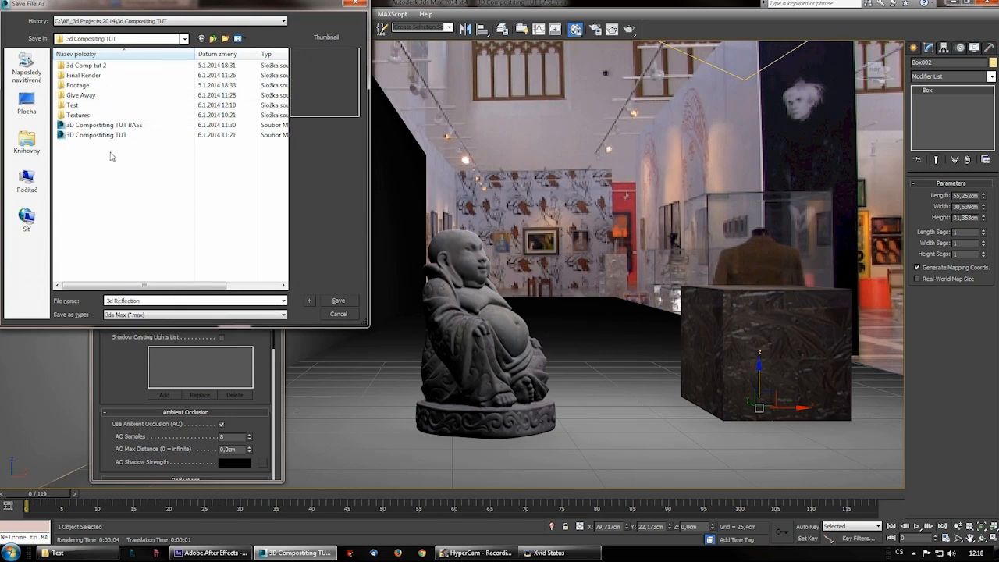
left_click(337, 314)
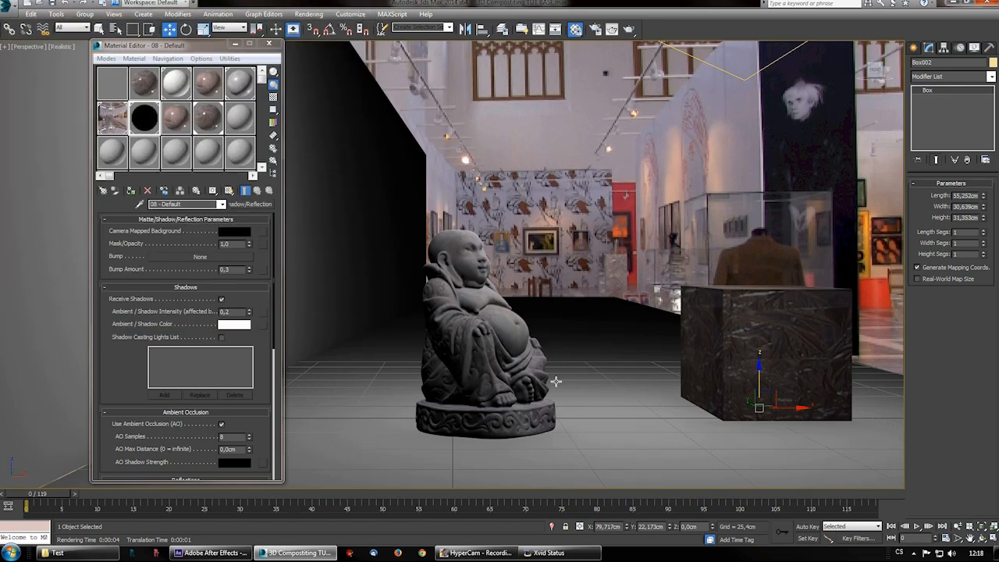
- Delete the pedestal box and the wall box from the scene, and select the mr Sky Portal light
left_click(401, 352)
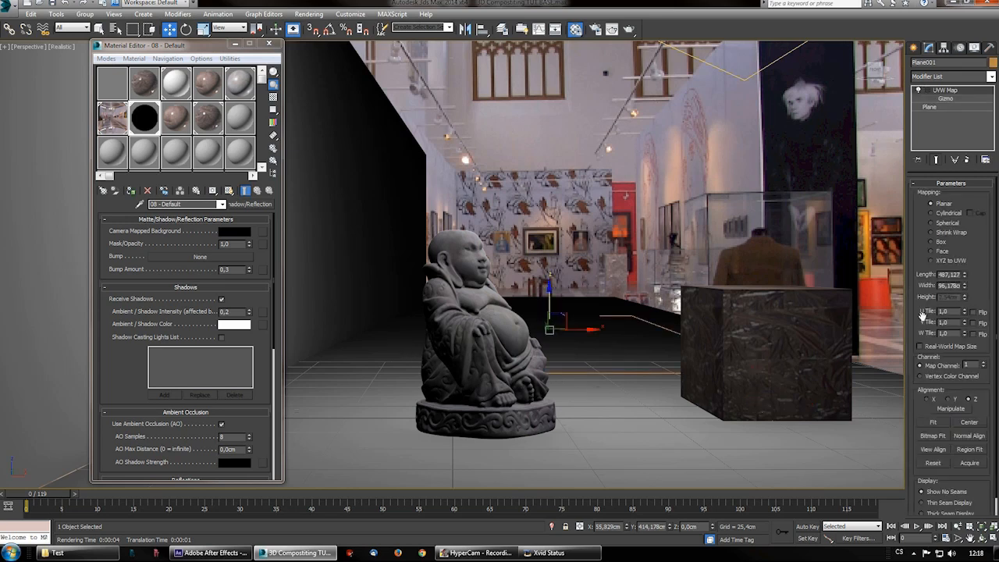
left_click(811, 318)
key("Delete")
left_click(348, 139)
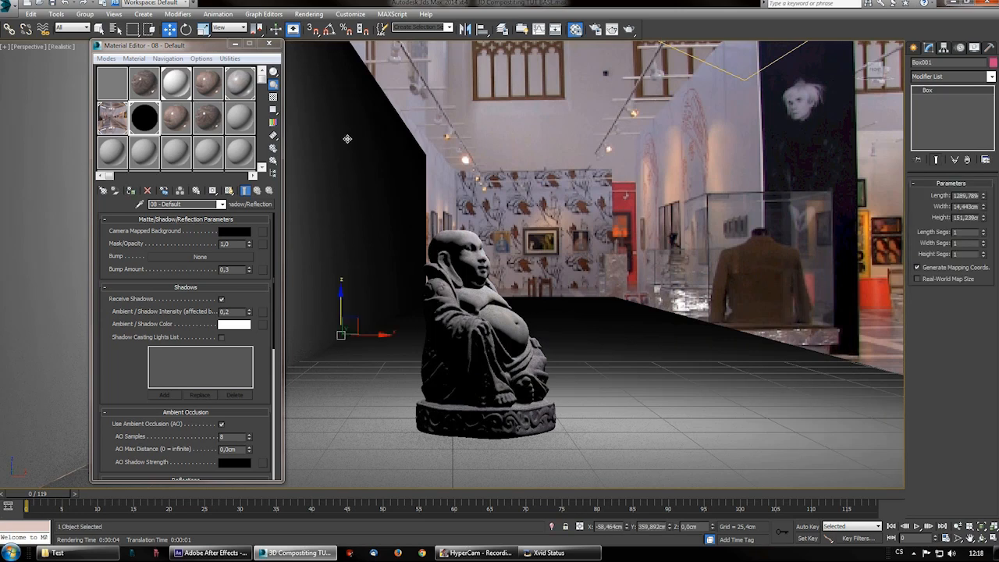
key("Delete")
left_click(711, 63)
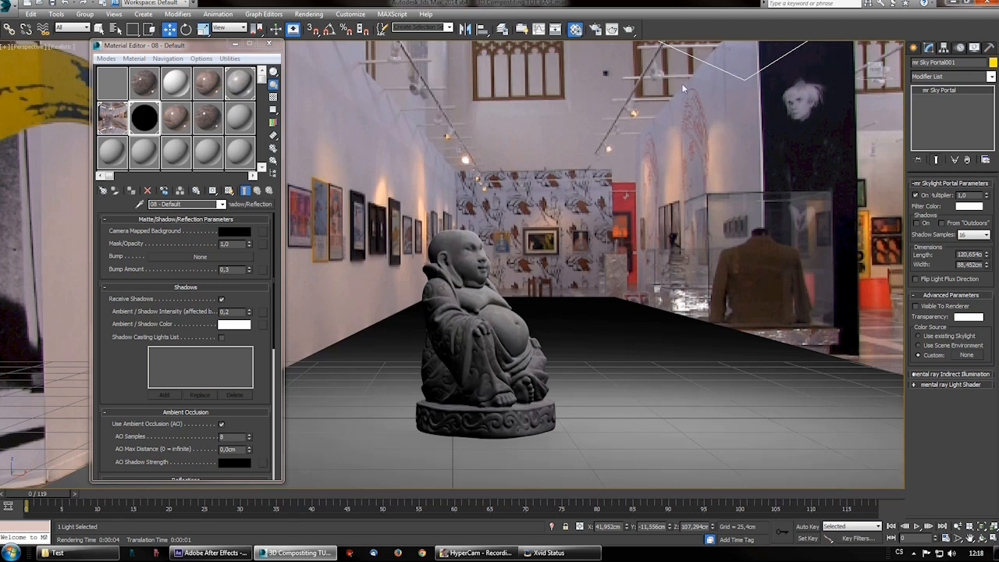
- Switch to After Effects to view the Buddha pass over the gallery footage, and return to 3ds Max
left_click(209, 552)
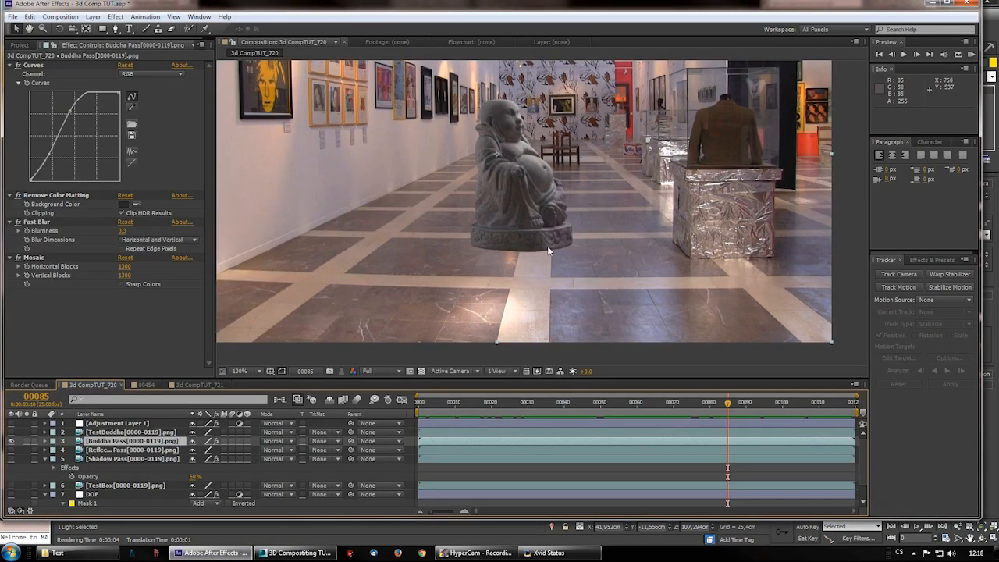
key("alt+Tab")
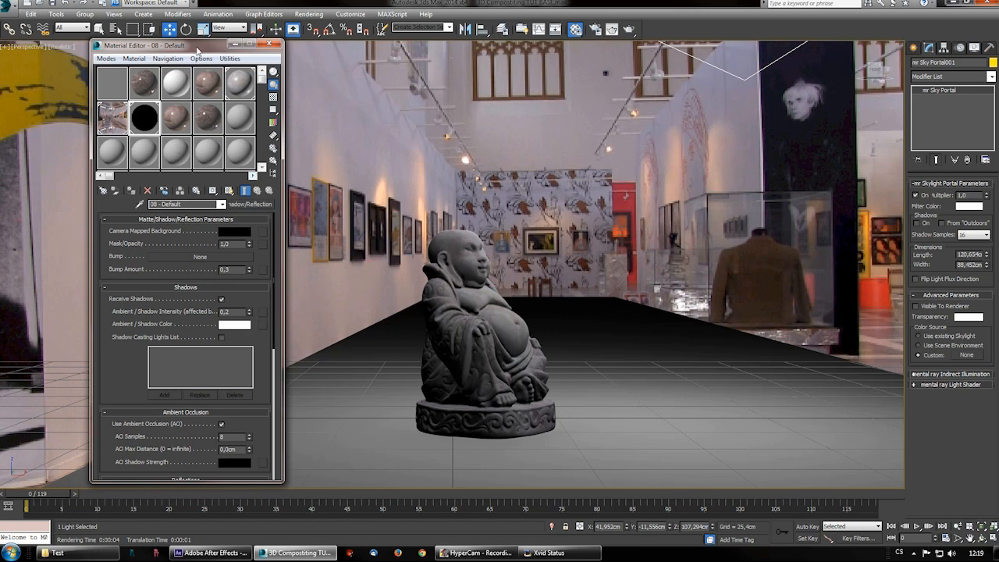
- Turn off Use Ambient Occlusion and Receive Indirect Illumination in the 08 - Default material
left_click_drag(197, 48, 180, 26)
mouse_move(257, 255)
left_mouse_down()
mouse_move(256, 266)
mouse_move(254, 252)
left_mouse_up()
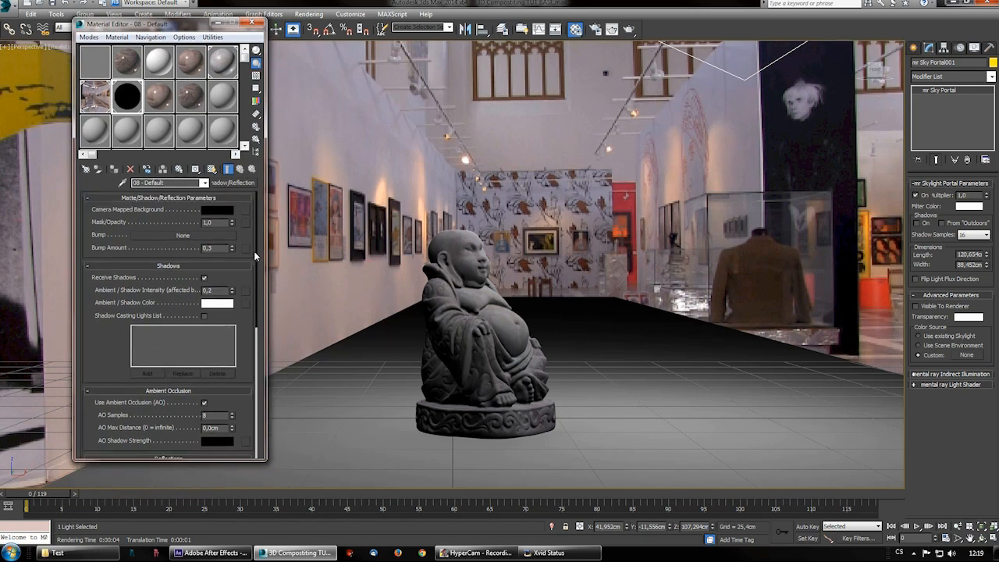
left_click(204, 277)
left_click(203, 278)
scroll(254, 289, "down", 3)
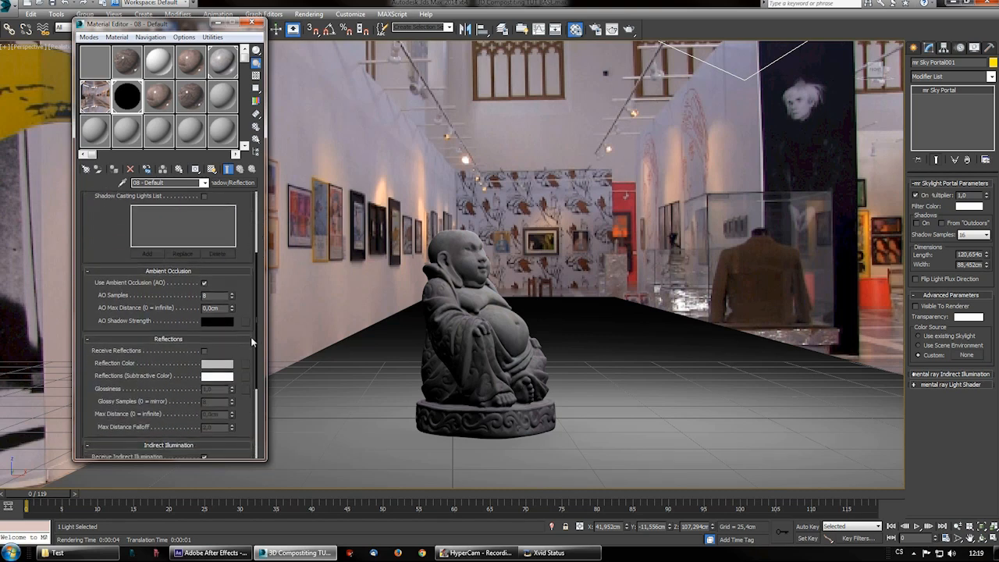
left_click(204, 282)
scroll(253, 353, "down", 3)
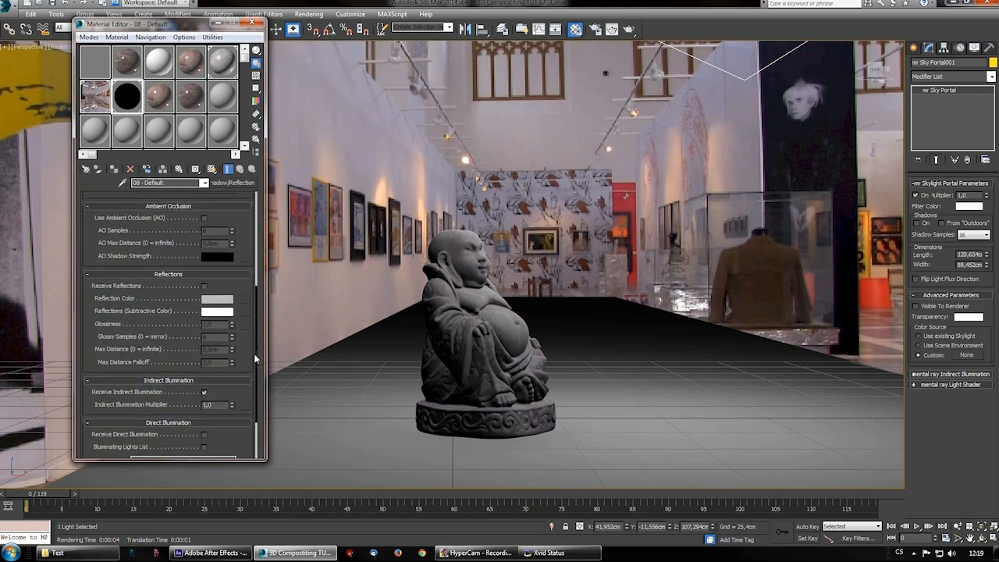
left_click(204, 337)
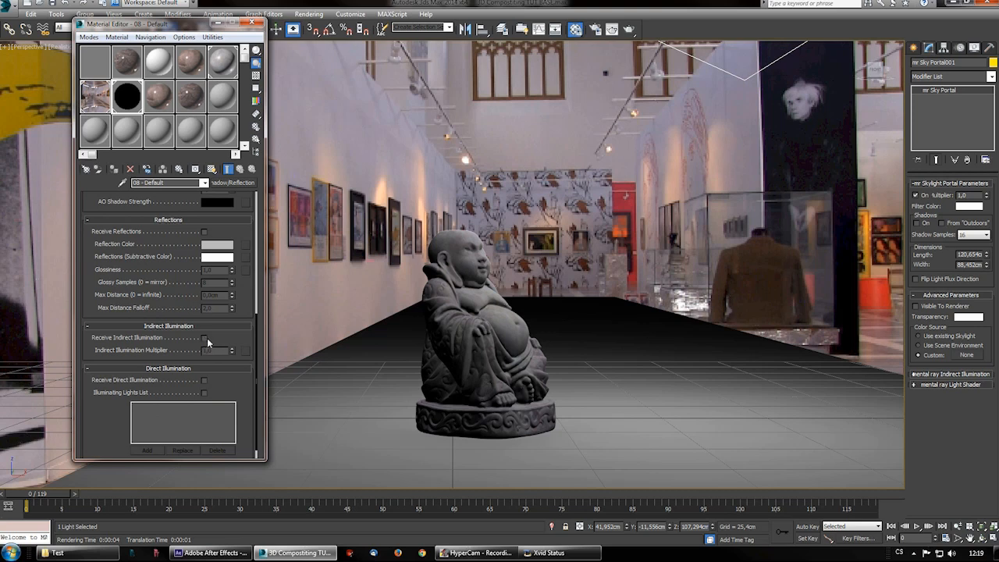
scroll(256, 387, "down", 2)
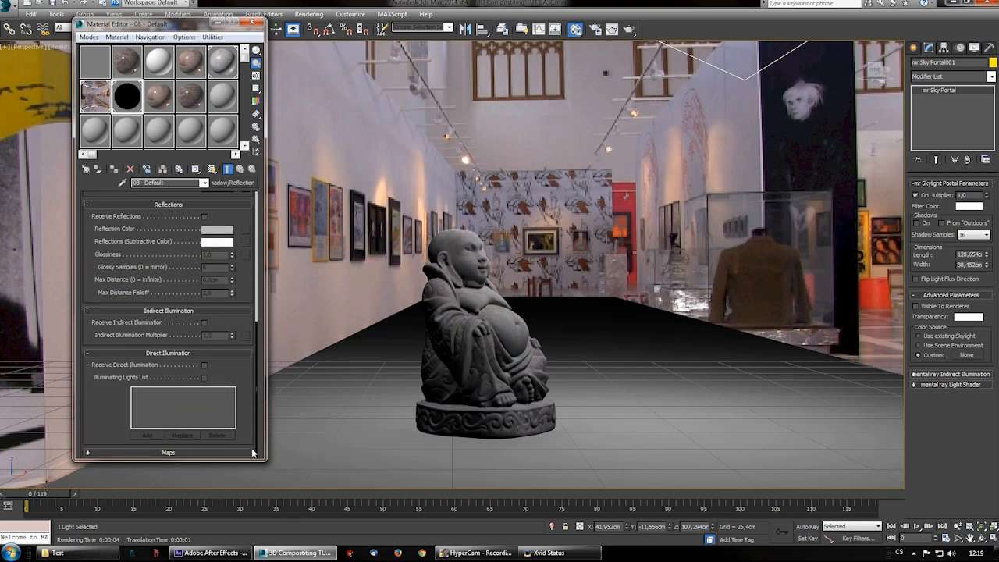
scroll(254, 454, "up", 1)
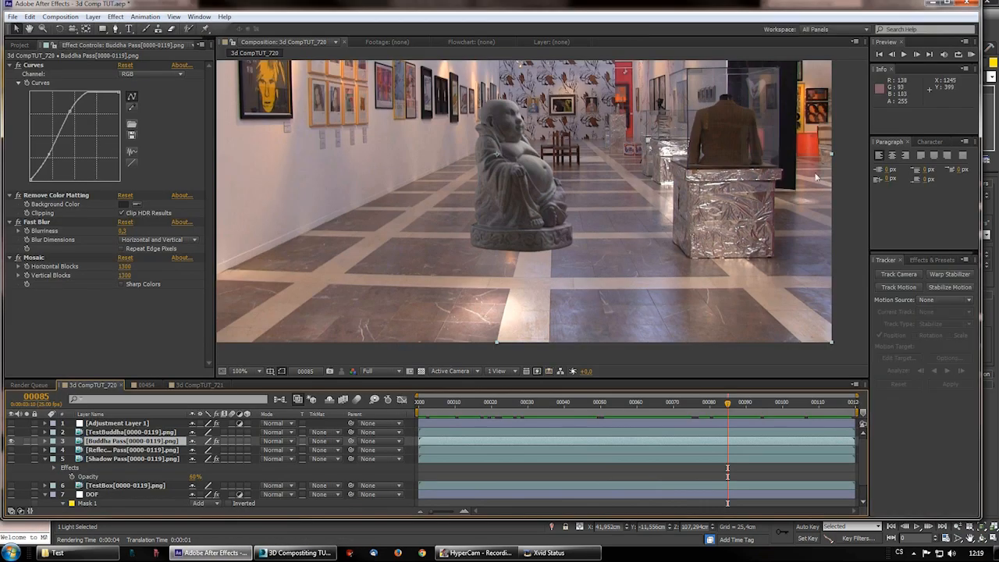
- Back in 3ds Max, enable Receive Reflections on 08 - Default with a Max Distance of 30 cm and render a test frame
left_click(932, 4)
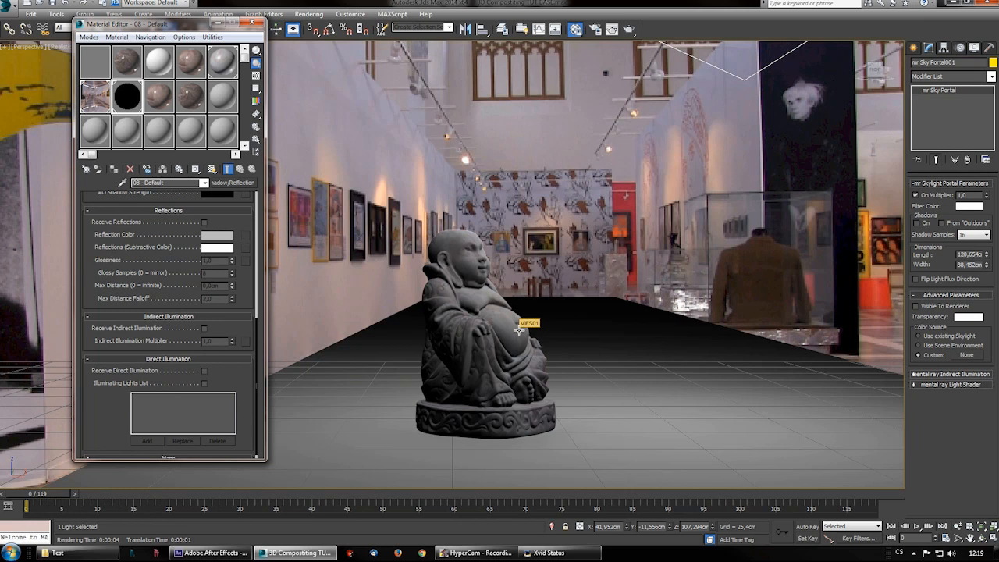
left_click_drag(259, 336, 259, 242)
left_click(204, 328)
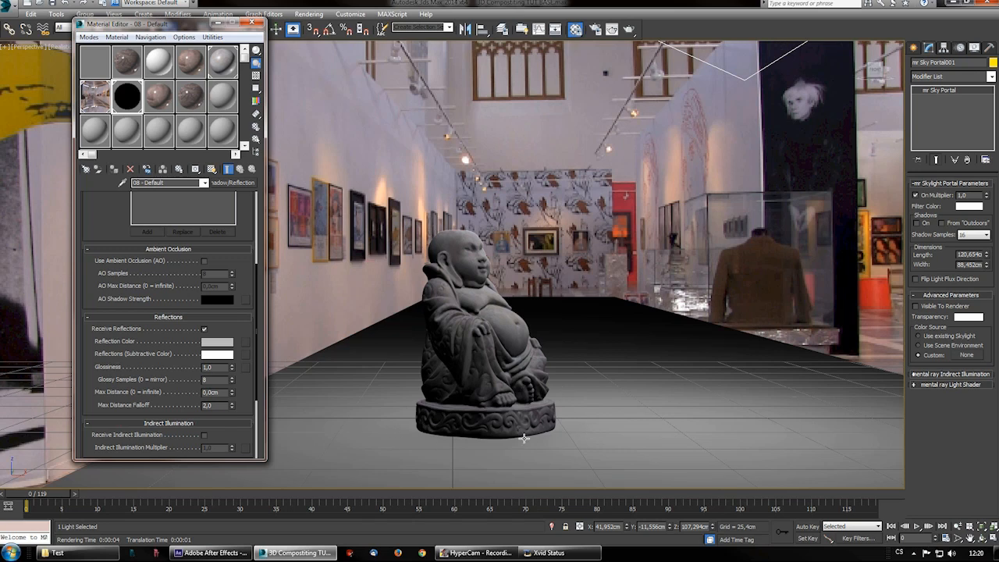
double_click(216, 392)
type("30")
key("Return")
left_click(629, 29)
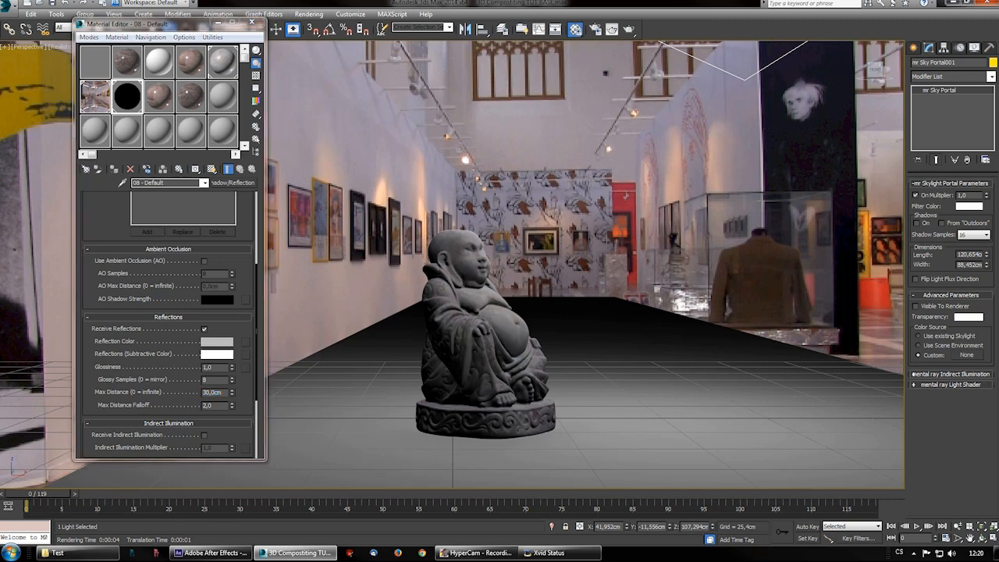
- Turn off Visible to Camera in the Buddha statue's object properties
left_click(471, 319)
right_click(468, 317)
left_click(508, 378)
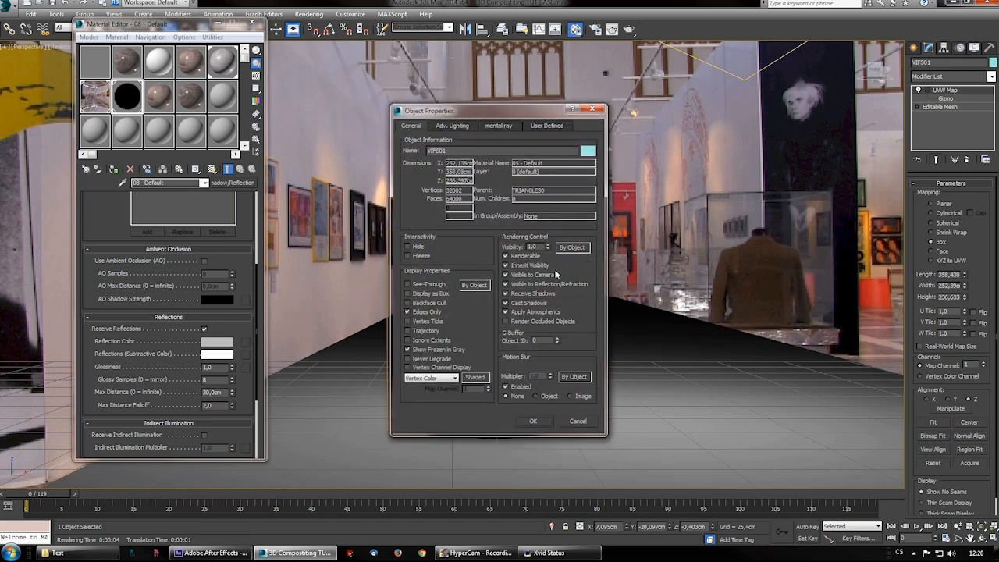
left_click(526, 275)
left_click(532, 422)
- Render frame 0 of the perspective view, inspect its alpha channel and close the render window
key("shift+q")
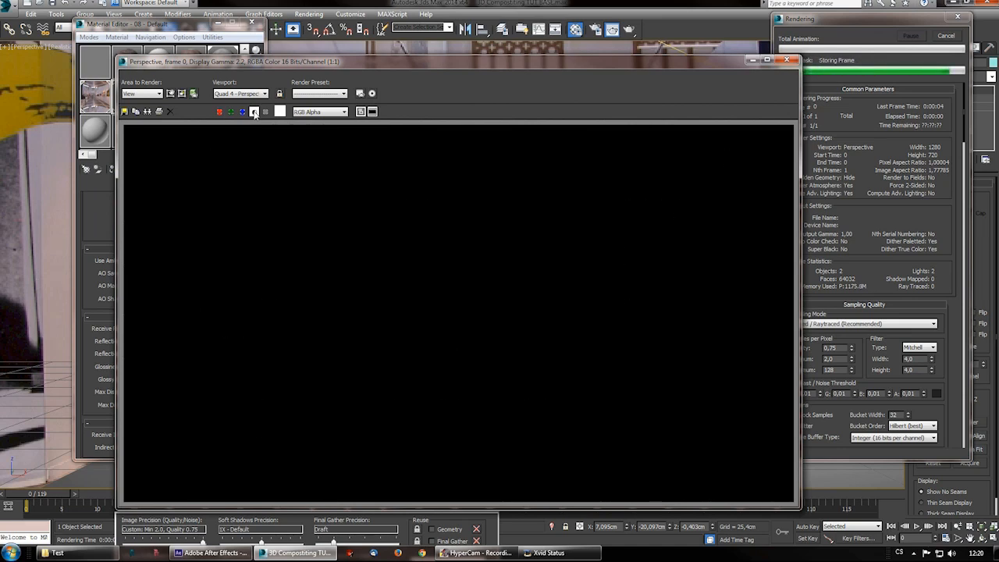
left_click(254, 112)
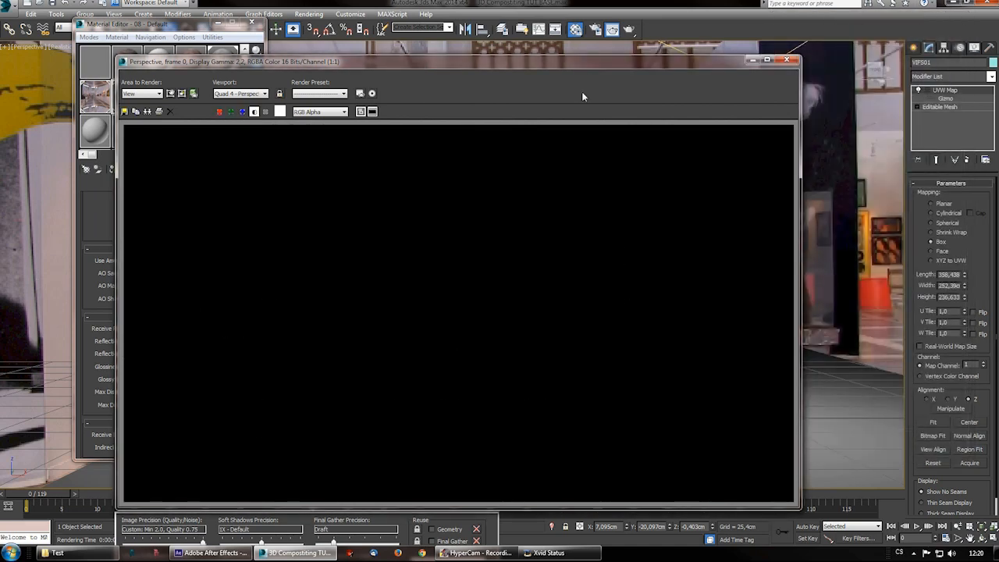
left_click(788, 61)
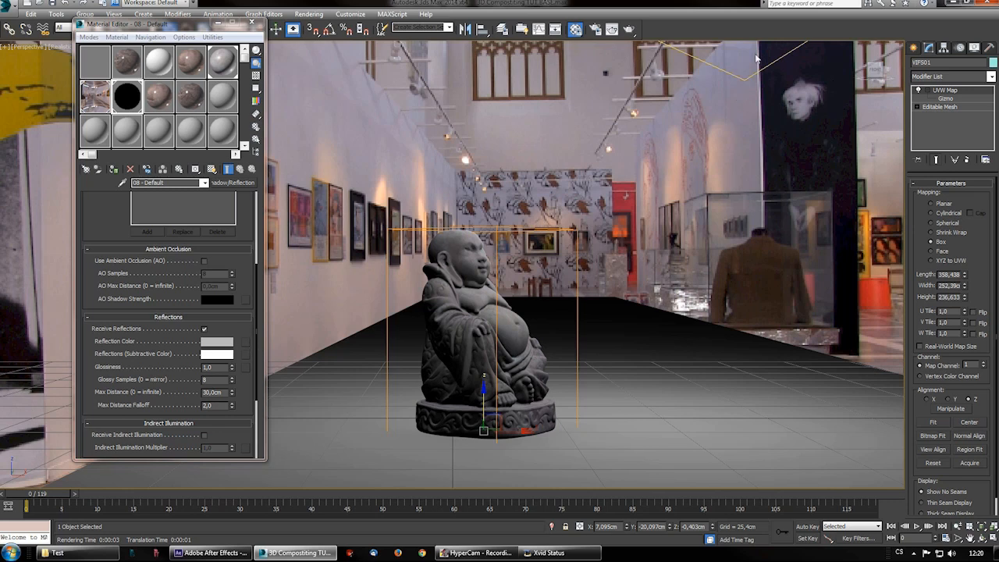
- Render the perspective view twice to inspect the statue's reflection on the replacement floor plane
key("shift+q")
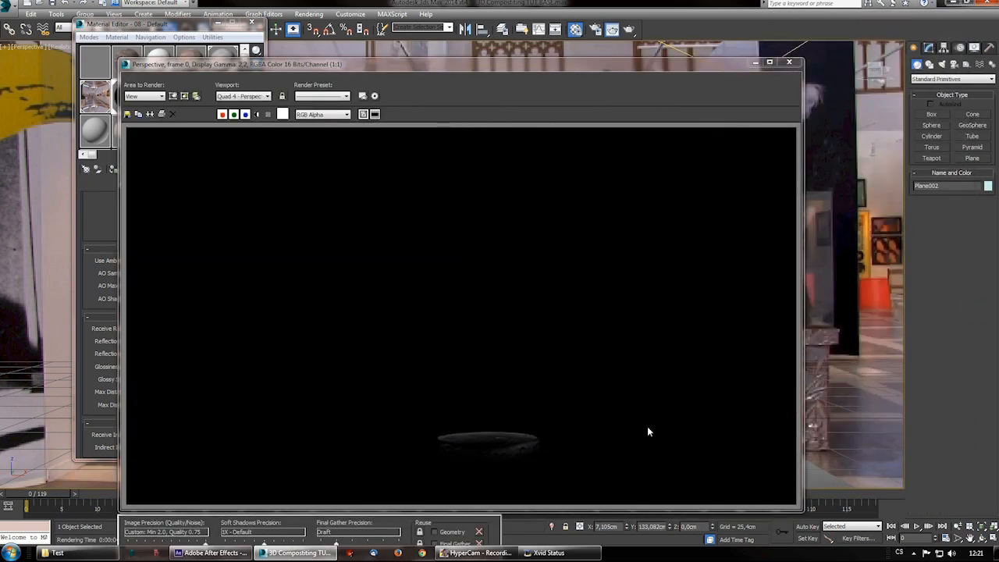
left_click(790, 63)
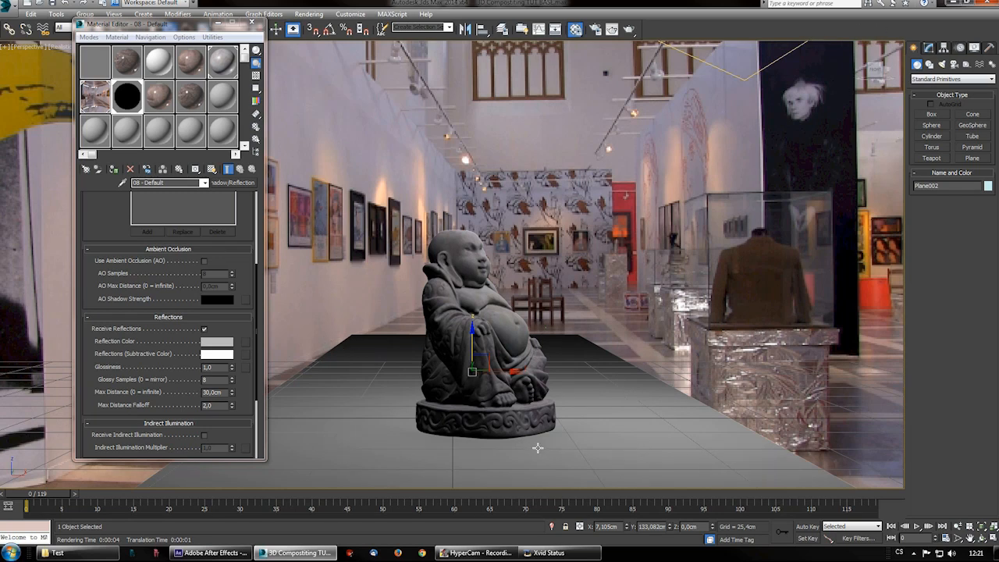
key("shift+q")
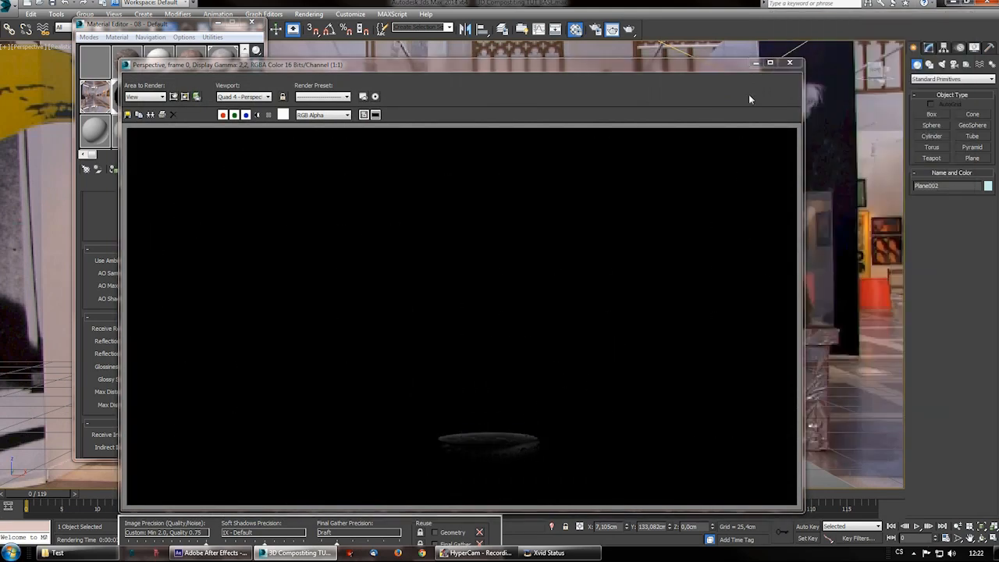
left_click(789, 62)
- Set the reflection Max Distance of 08 - Default to 0 and render a test of the infinite reflection
double_click(212, 391)
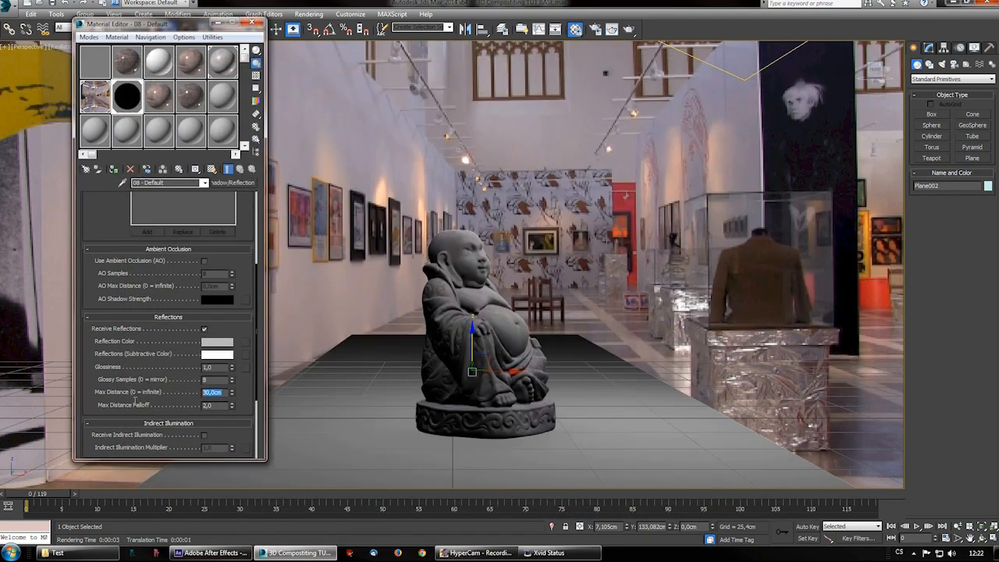
type("0")
key("Return")
key("shift+q")
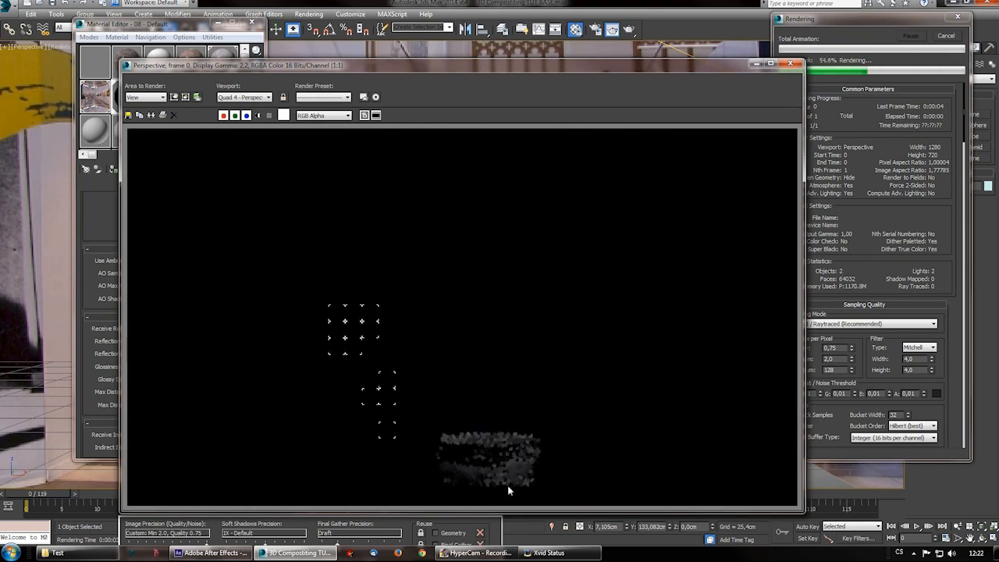
left_click(792, 64)
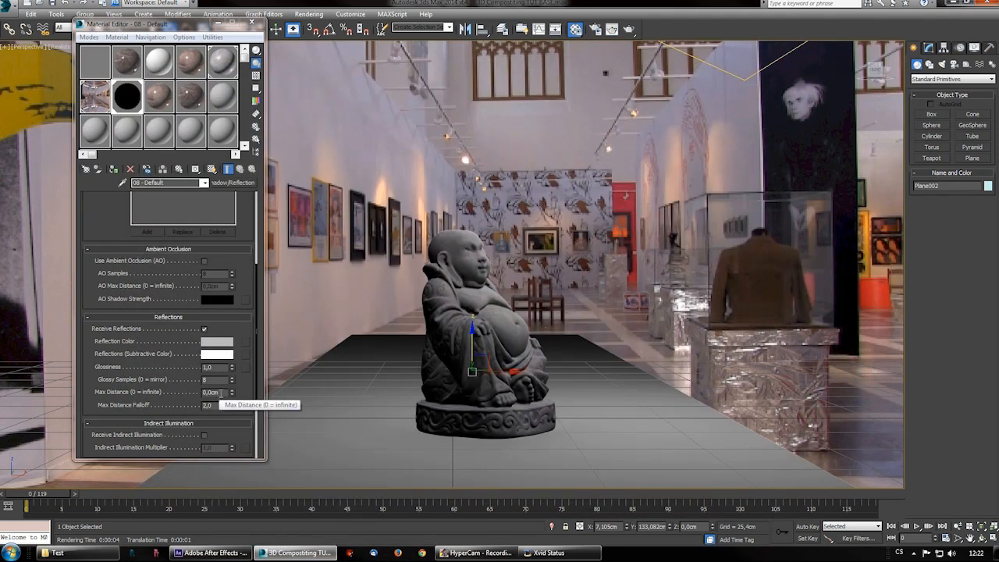
- Set the reflection Max Distance of 08 - Default to 50 cm and render a test of the statue's reflection
double_click(217, 392)
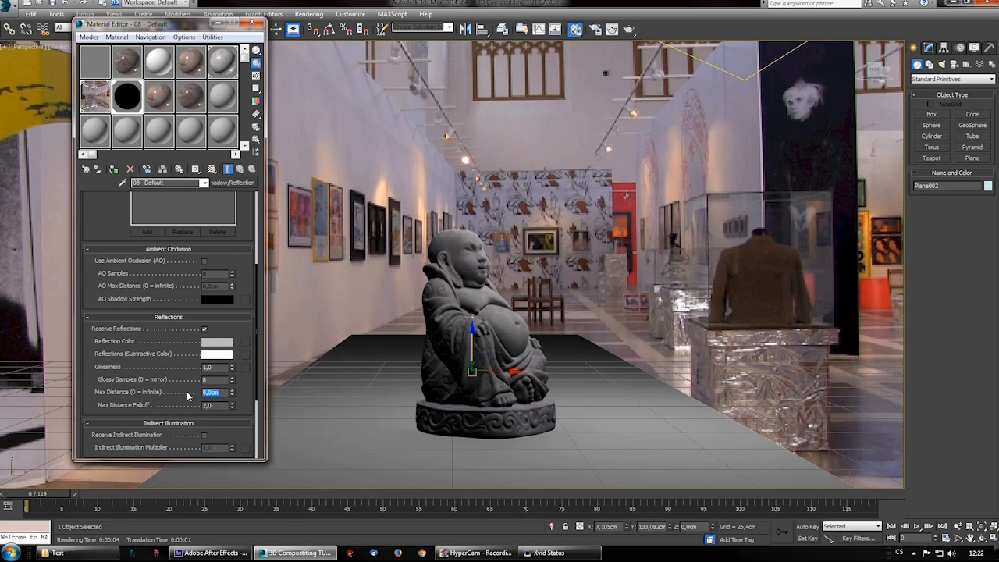
type("50")
key("shift+q")
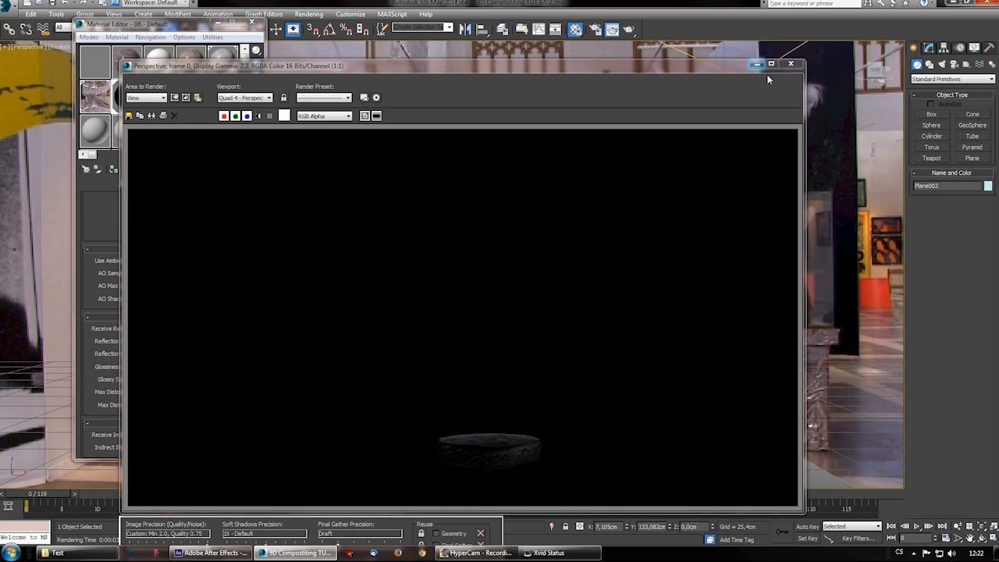
left_click(790, 63)
- Set the reflection Max Distance of 08 - Default to 40 cm and render a test of the reflection
left_click(213, 391)
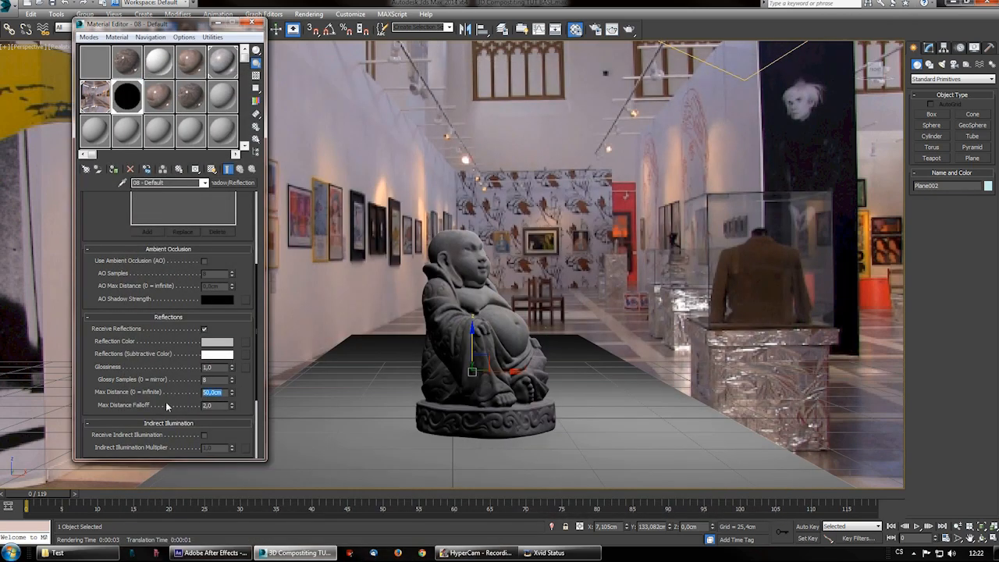
type("40")
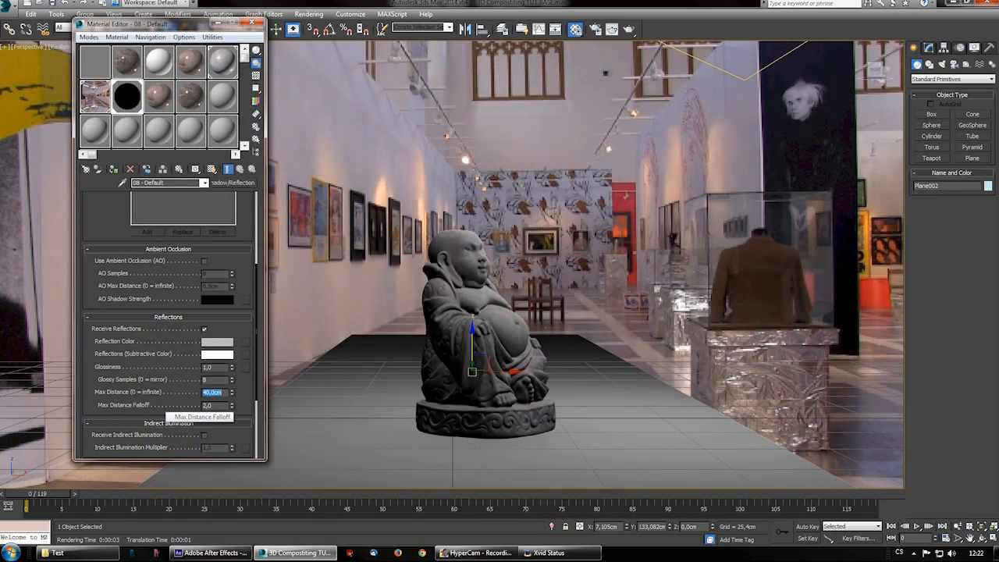
left_click(611, 29)
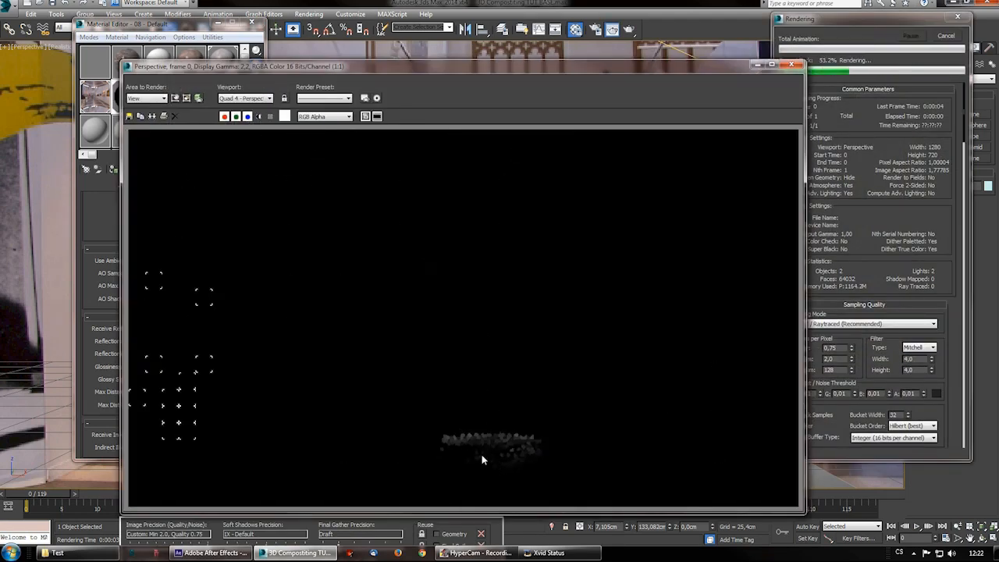
left_click(792, 64)
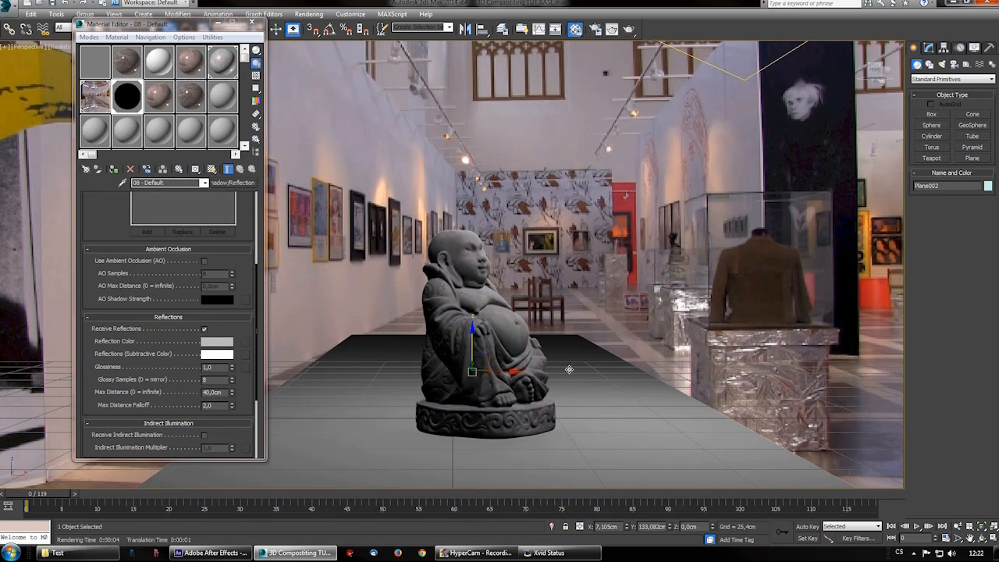
- Switch the viewport to Camera_1 and render a test of the reflection at frame 38
mouse_move(38, 494)
left_mouse_down()
mouse_move(451, 510)
mouse_move(26, 500)
left_mouse_up()
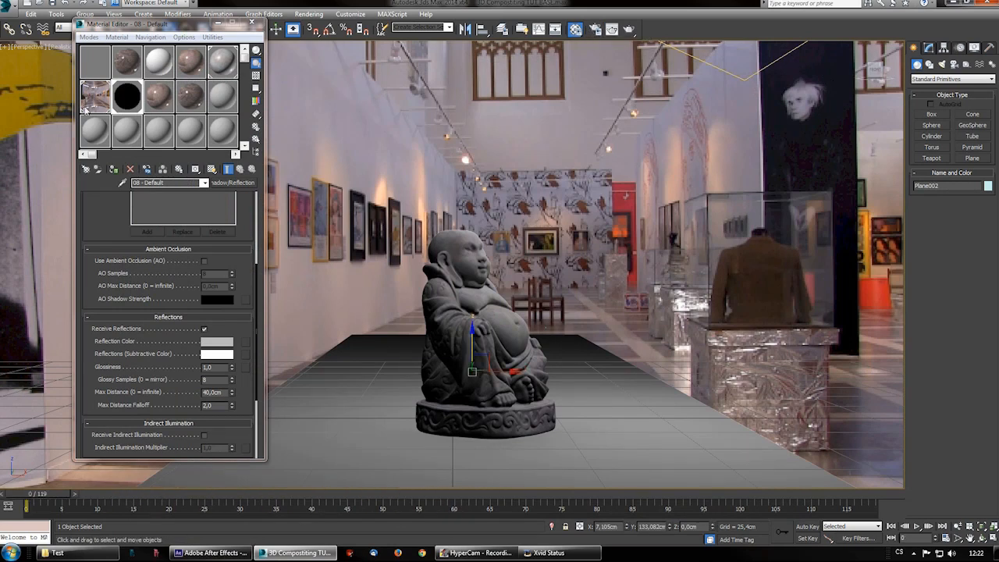
left_click(22, 49)
mouse_move(50, 57)
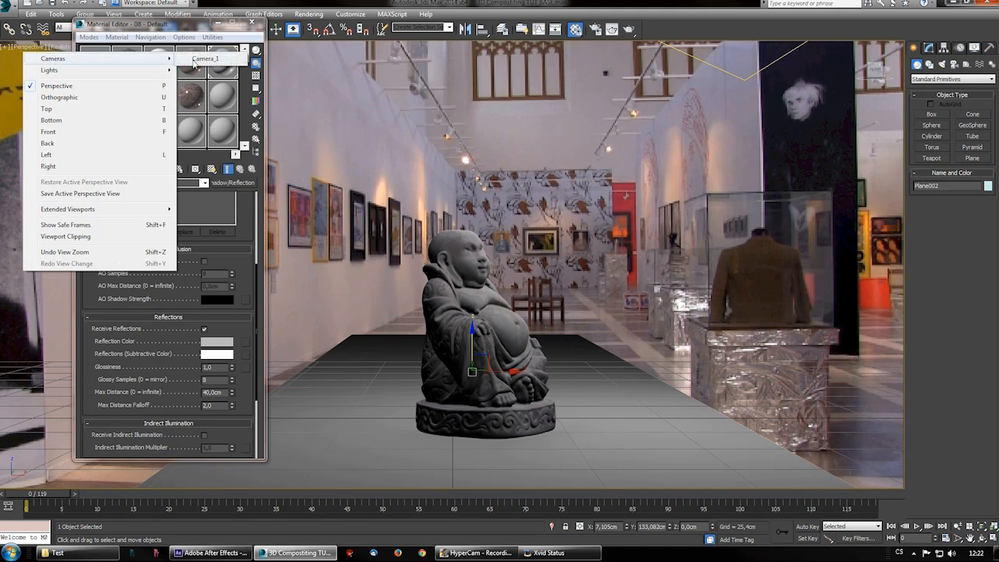
left_click(198, 61)
left_click_drag(51, 497, 297, 500)
key("shift+q")
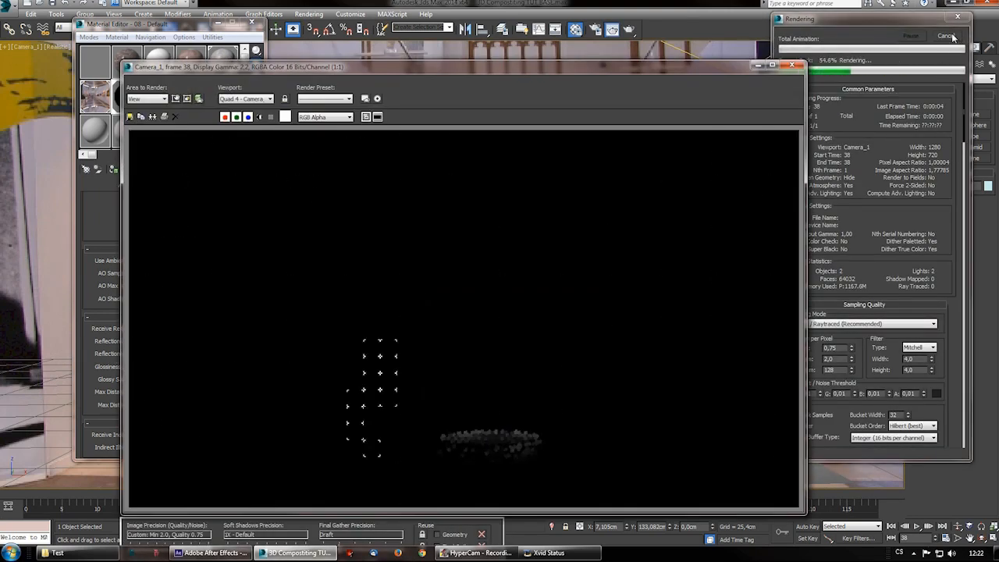
left_click(791, 64)
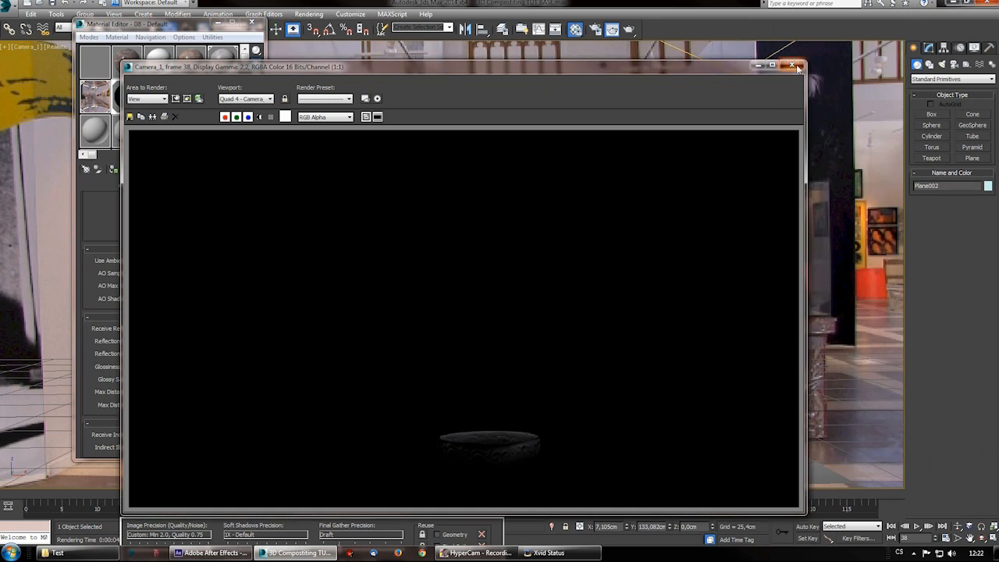
- Review the Global Illumination, Common and Renderer settings in Render Setup, including the samples-per-pixel quality
left_click(596, 28)
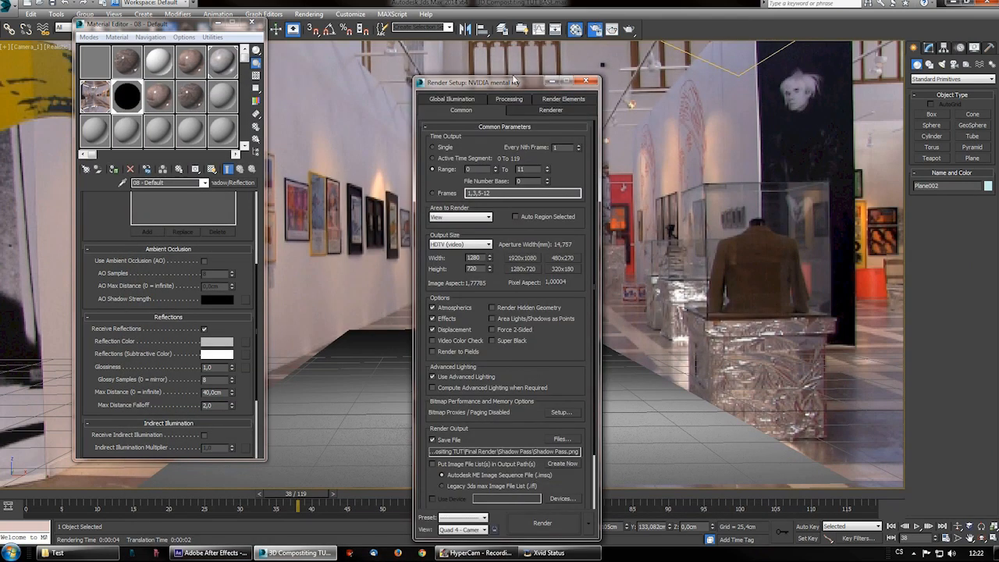
left_click_drag(511, 85, 491, 69)
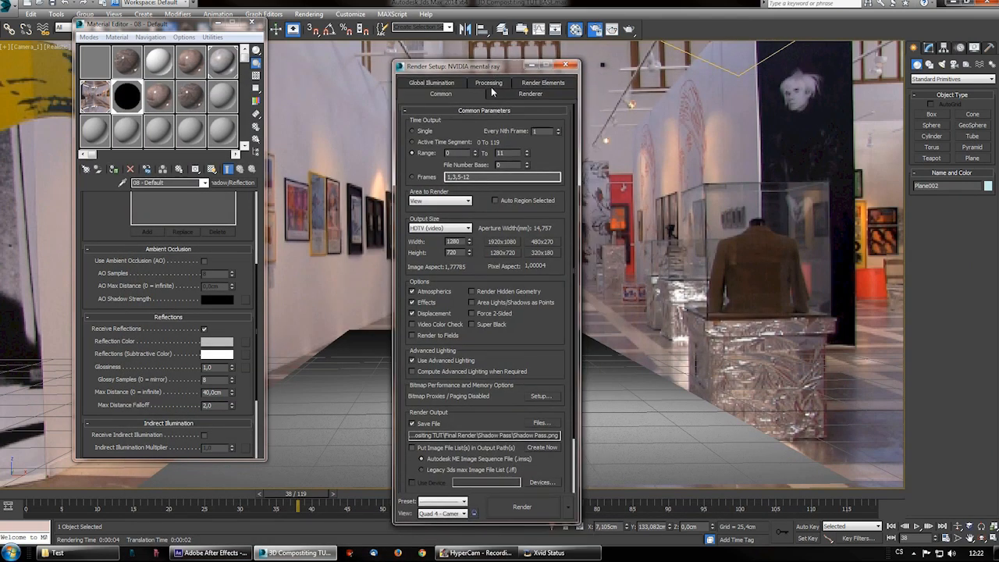
left_click(437, 83)
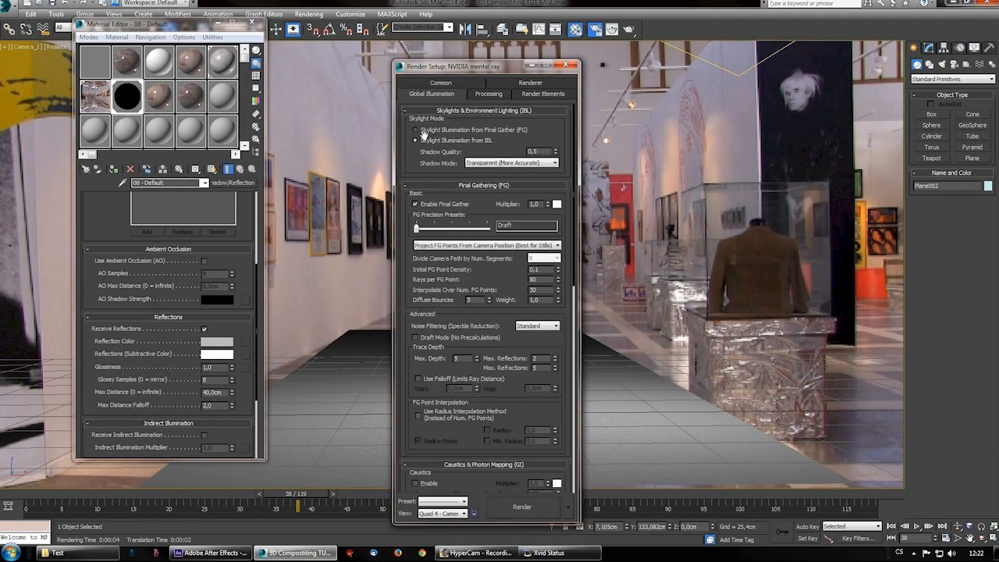
left_click(451, 82)
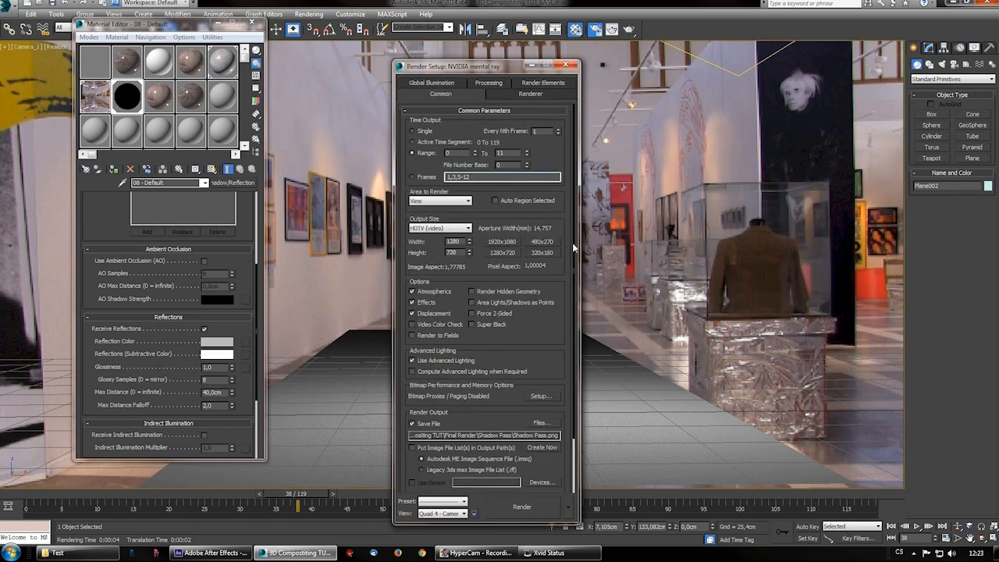
left_click_drag(575, 207, 578, 125)
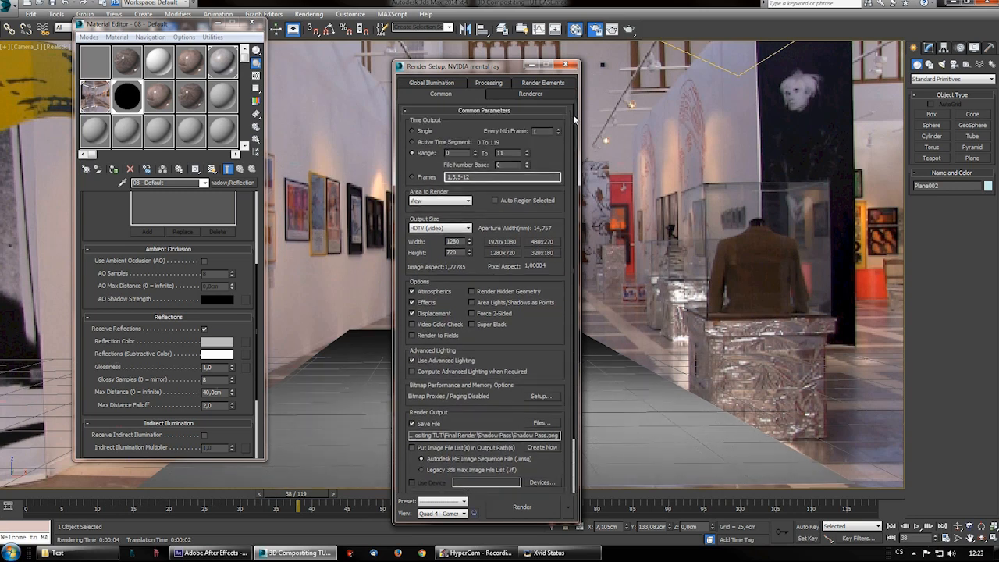
left_click(521, 93)
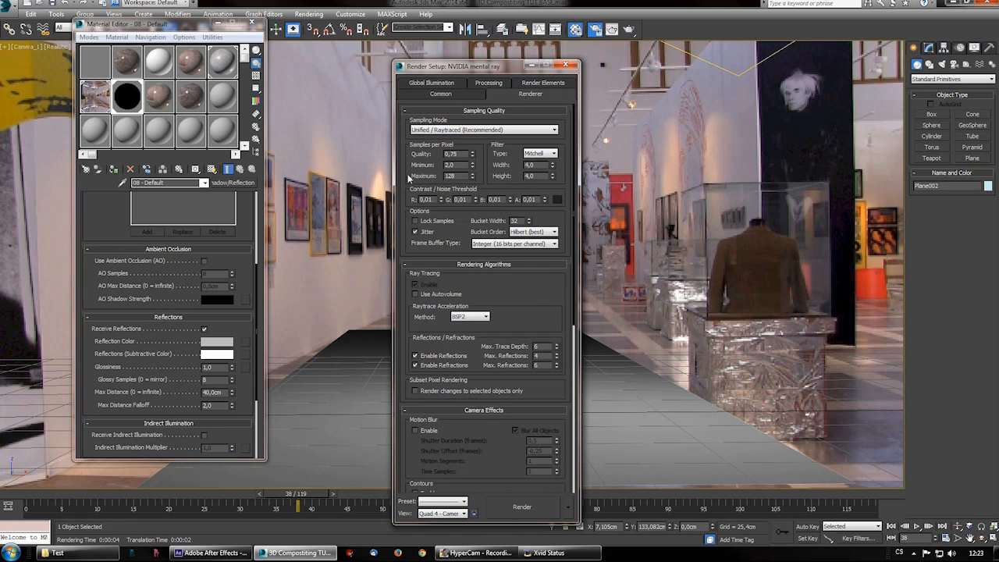
double_click(463, 153)
type("0,")
- Set Area to Render to Region in the common render parameters and close Render Setup
left_click(427, 97)
scroll(484, 218, "down", 2)
scroll(480, 215, "up", 2)
left_click_drag(462, 68, 425, 60)
left_click(401, 191)
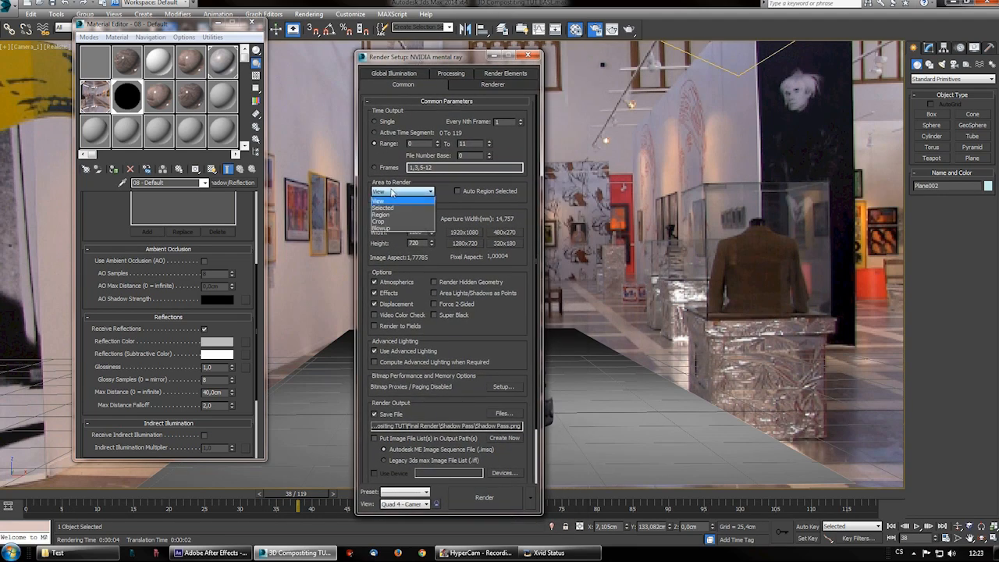
left_click(395, 215)
left_click(529, 55)
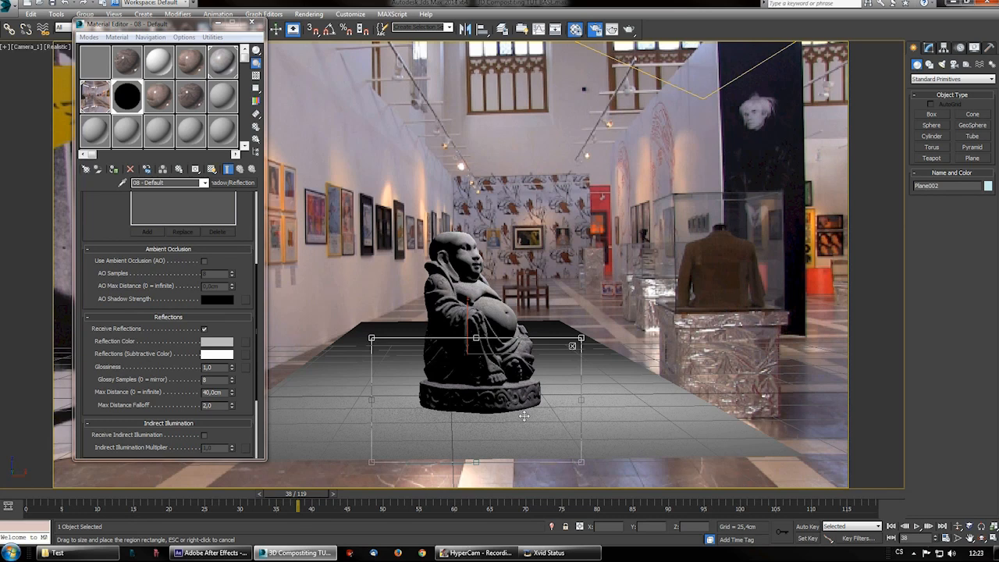
- Scrub through the whole animation and back to frame 0 to check how the render region covers the statue's reflection
left_click_drag(304, 494, 99, 520)
left_click_drag(70, 485, 858, 492)
left_click(852, 493)
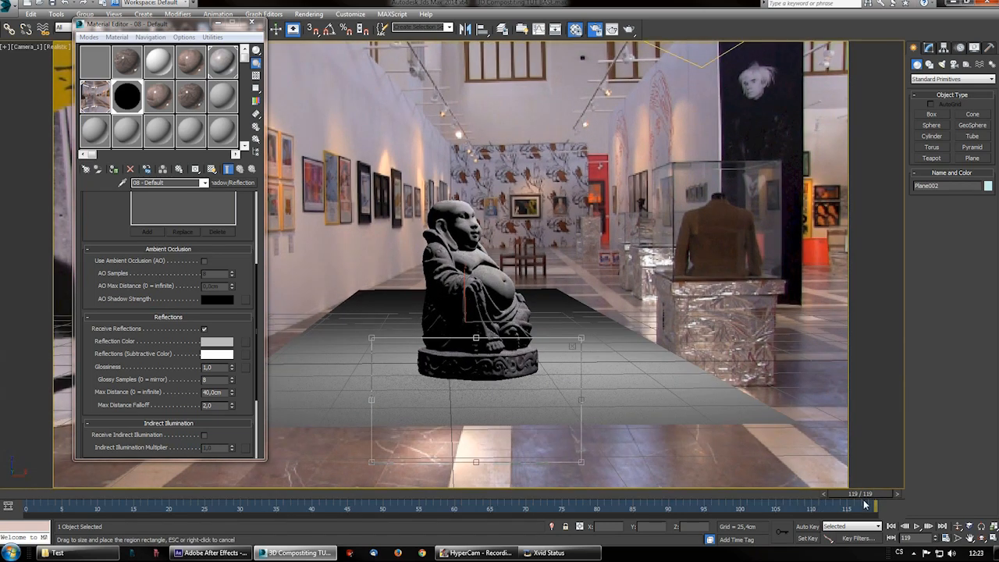
left_click_drag(850, 494, 689, 494)
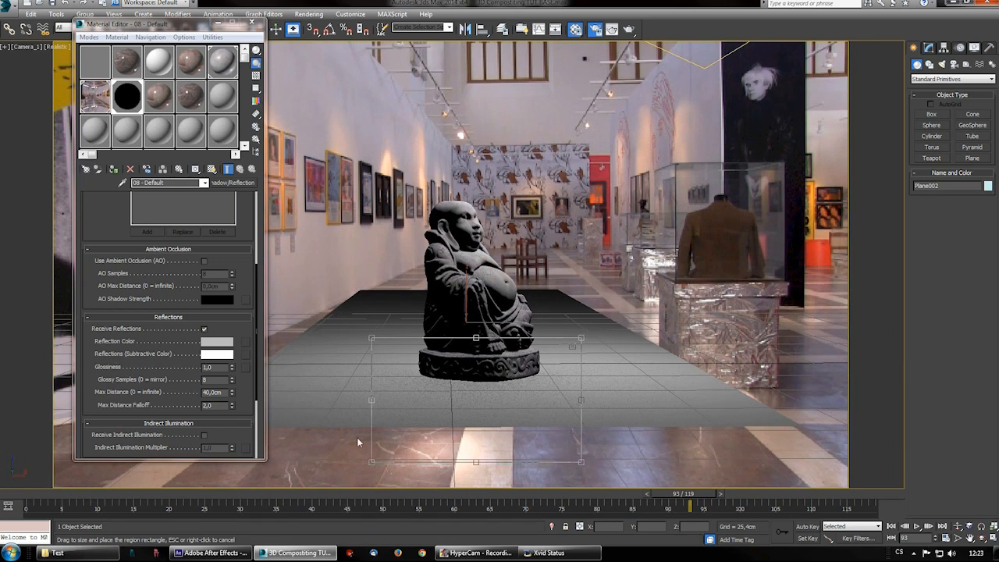
left_click_drag(706, 495, 31, 494)
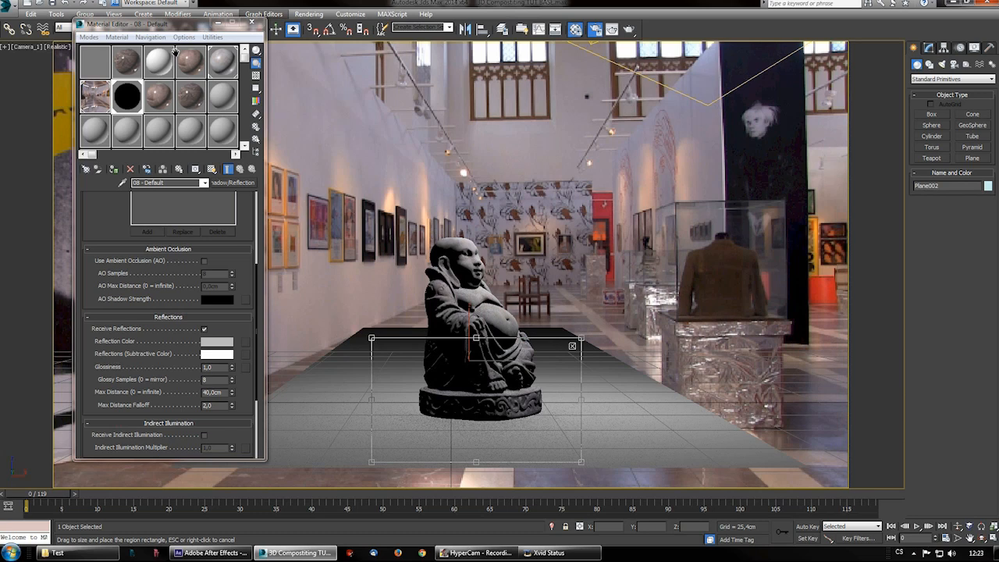
- Look through the Reflection pass folder inside Final Render when choosing the render output file, leaving without saving
key("F10")
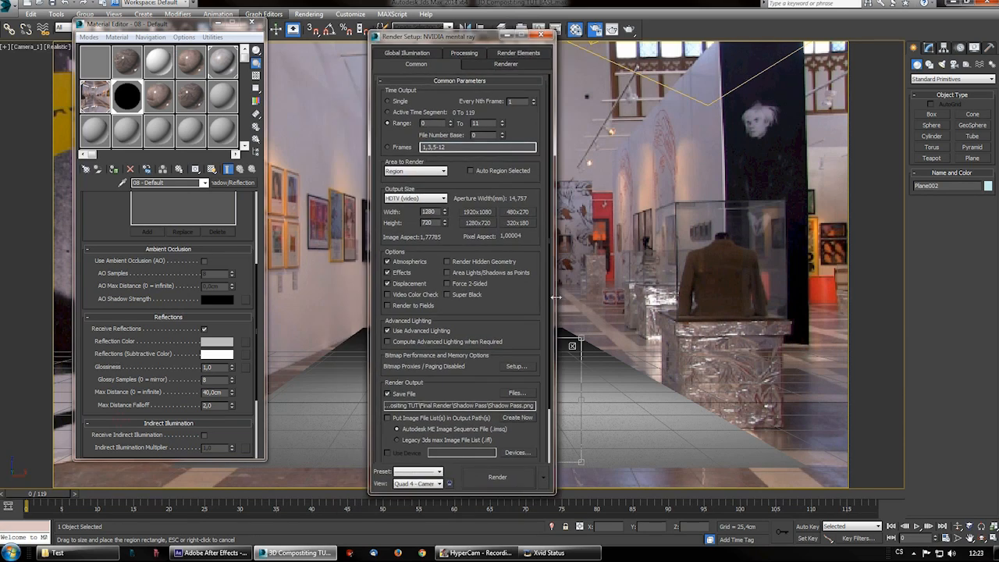
scroll(549, 291, "down", 2)
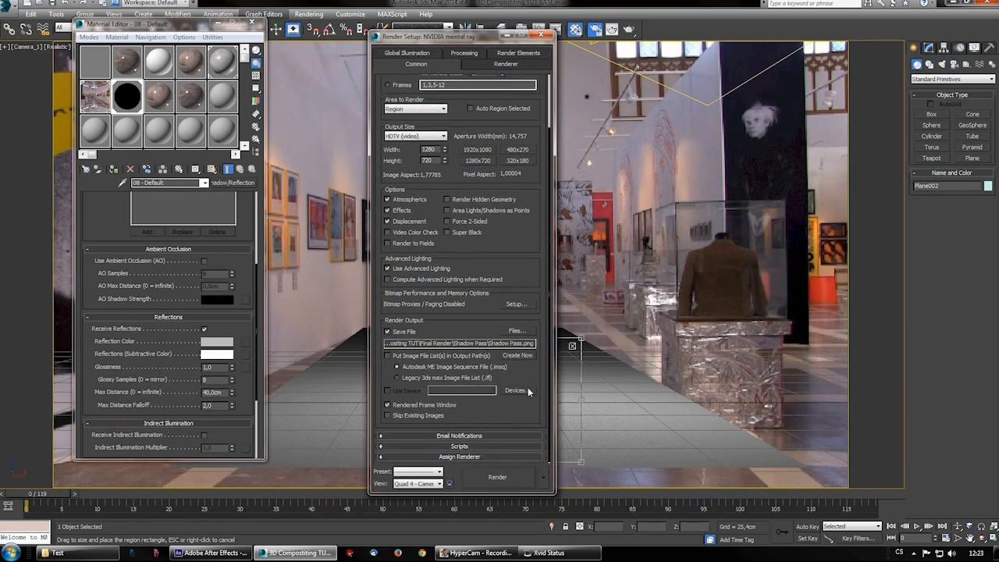
left_click(527, 334)
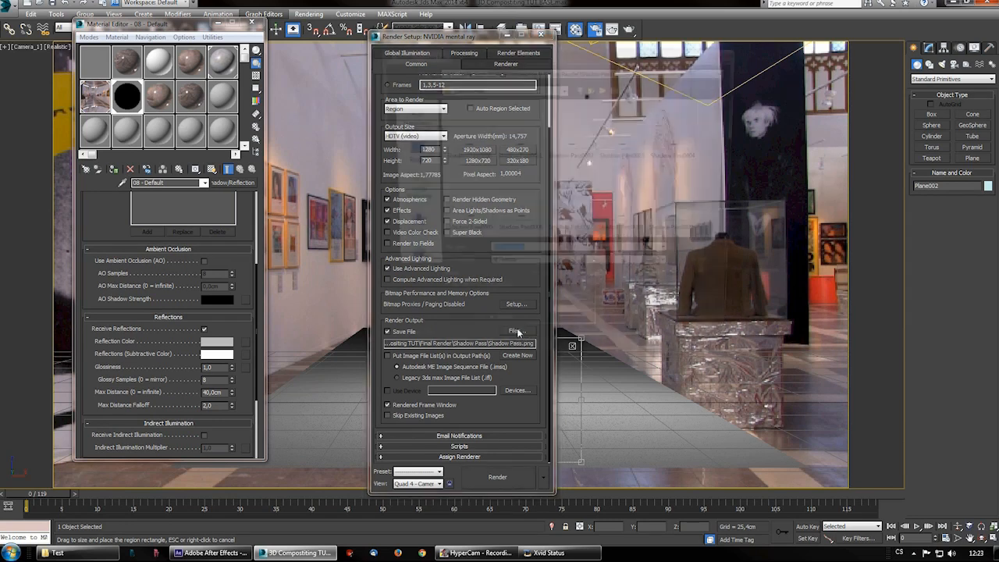
left_click(564, 87)
left_click(500, 183)
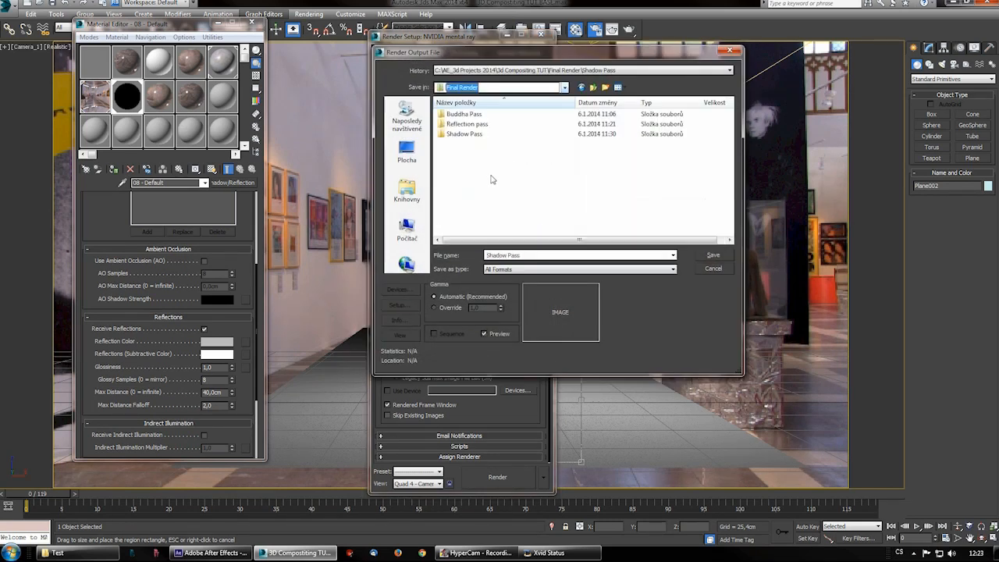
double_click(468, 126)
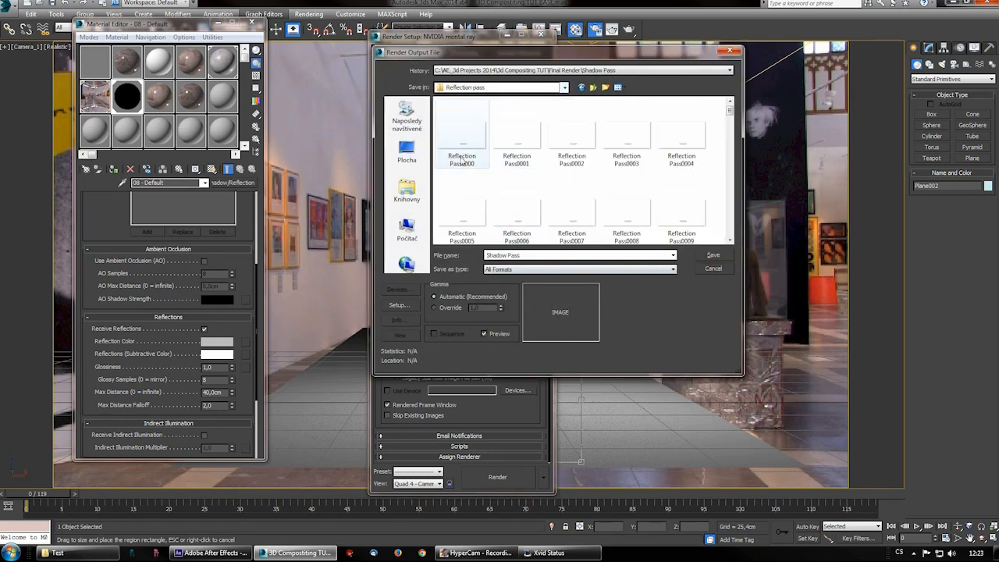
left_click(713, 268)
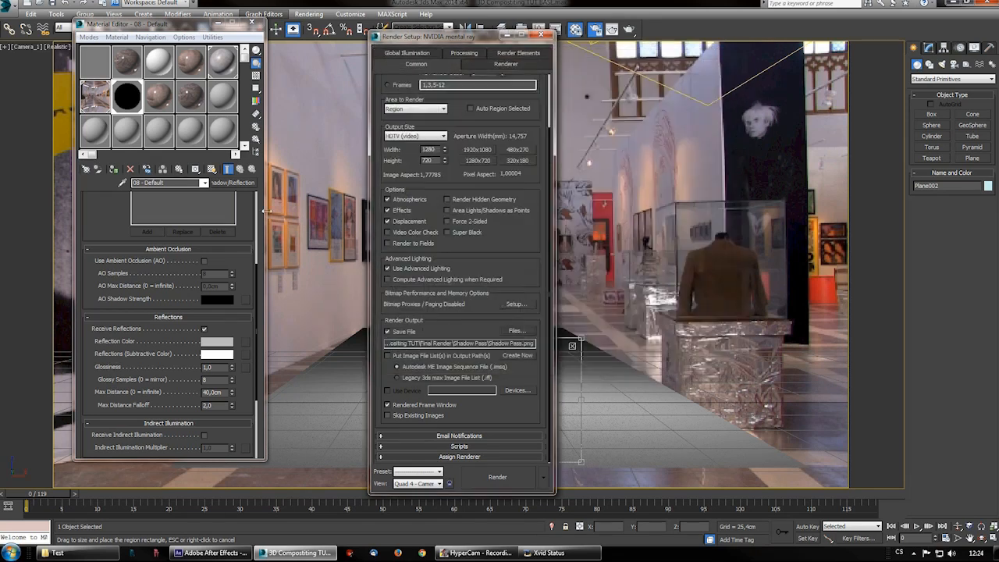
- Close the Material Editor and set Area to Render back to View in Render Setup
left_click(541, 35)
left_click(251, 24)
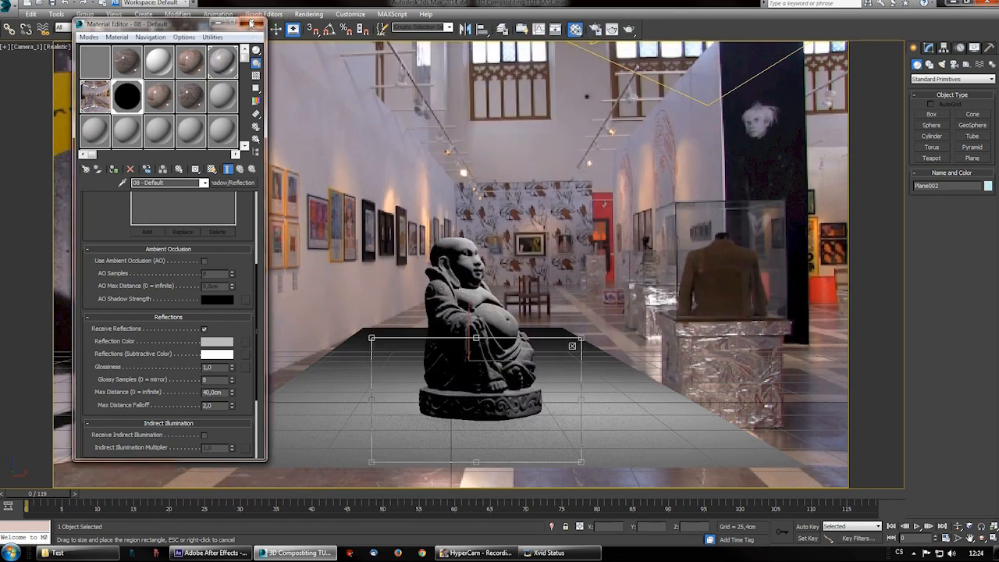
right_click(414, 362)
left_click(594, 29)
left_click(415, 170)
left_click(412, 179)
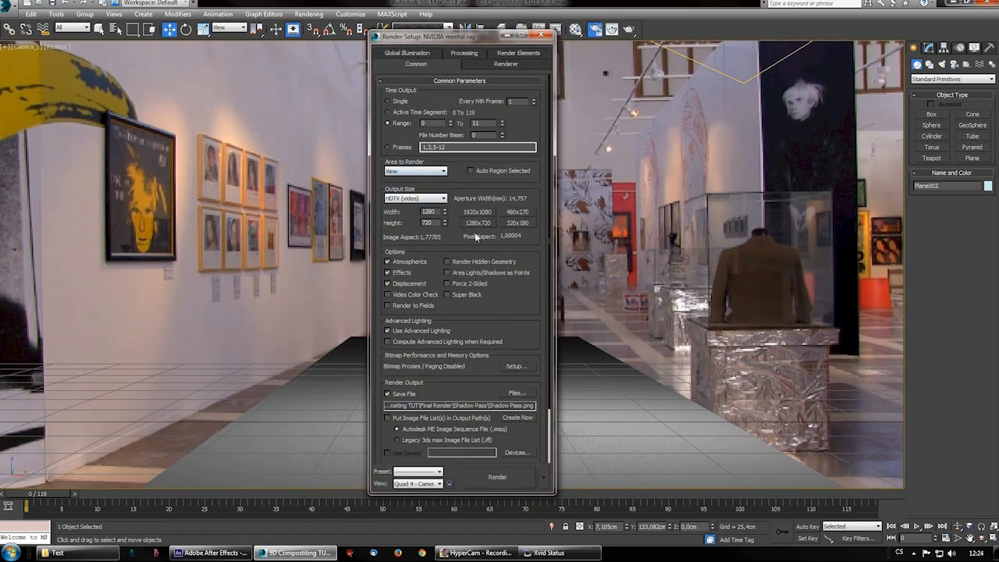
left_click(540, 35)
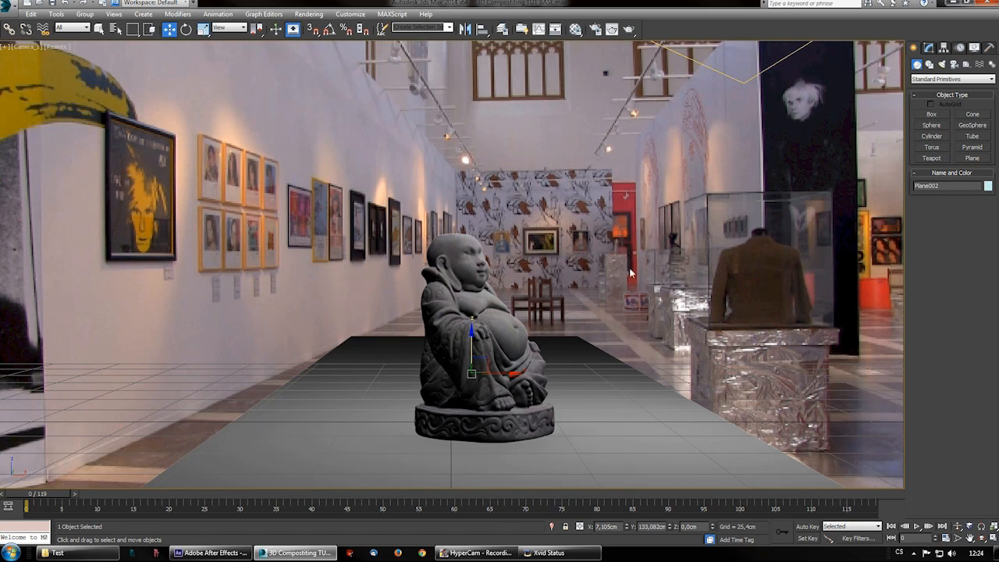
- Select the mr Sky Portal light and switch the camera viewport to a Perspective view showing the light, floor plane and statue
left_click(746, 81)
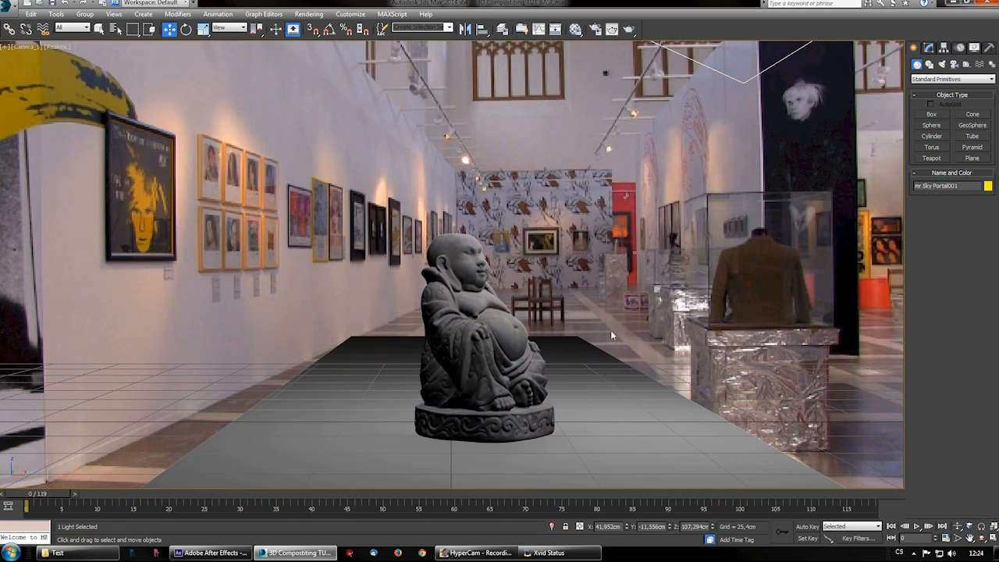
key("p")
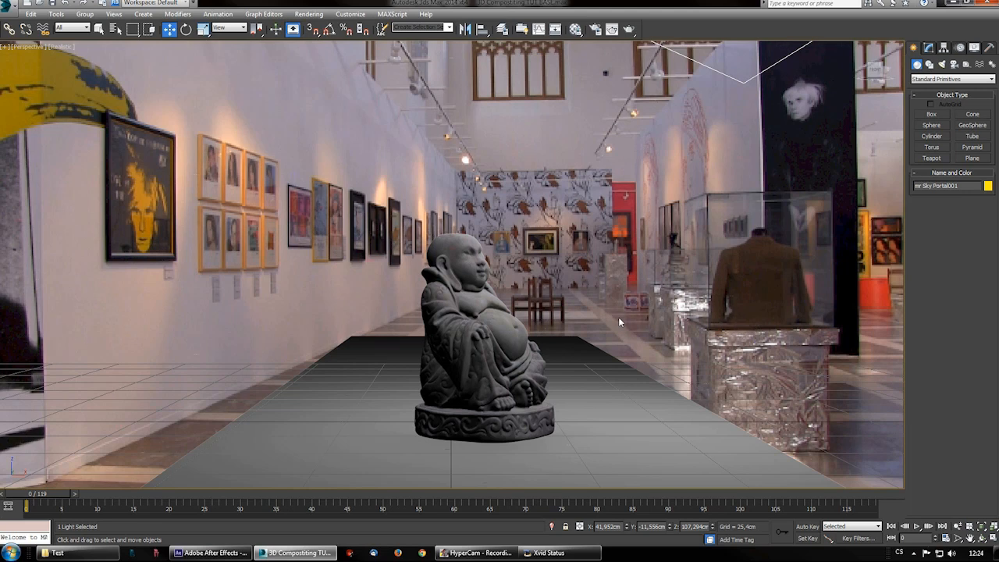
left_click(630, 367)
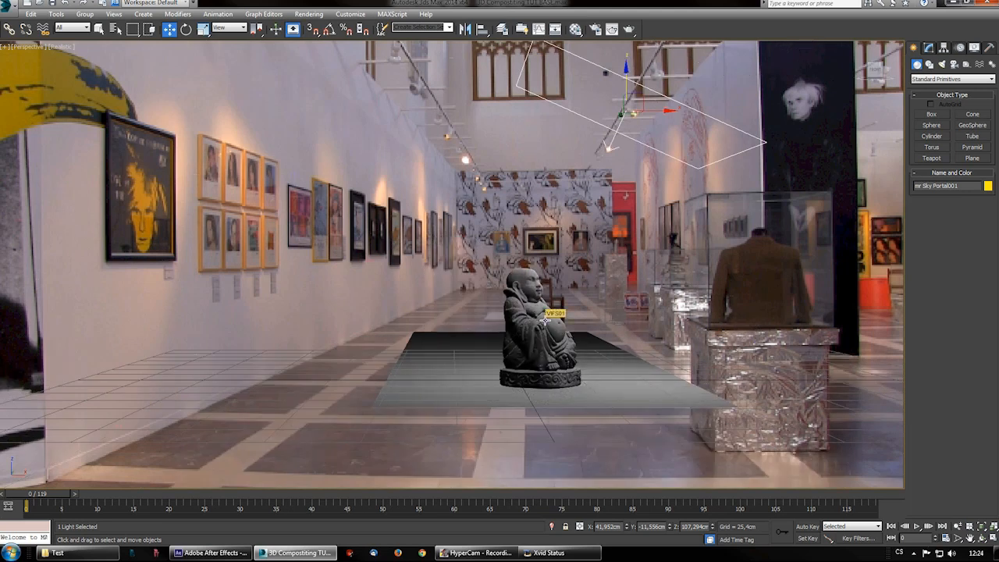
- Open the Material Editor and Render Setup, and look through the production renderer choices without changing the renderer
key("m")
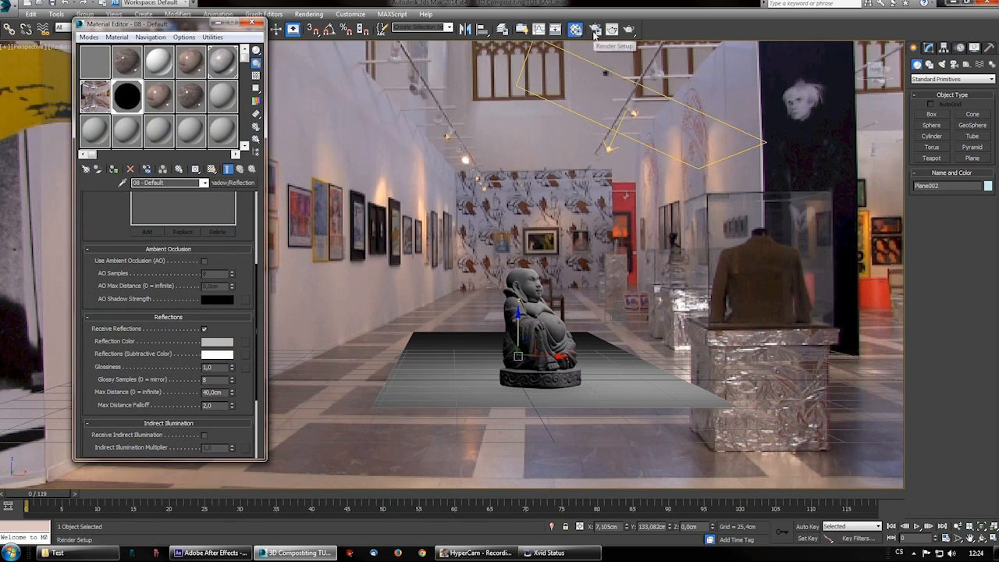
left_click(595, 32)
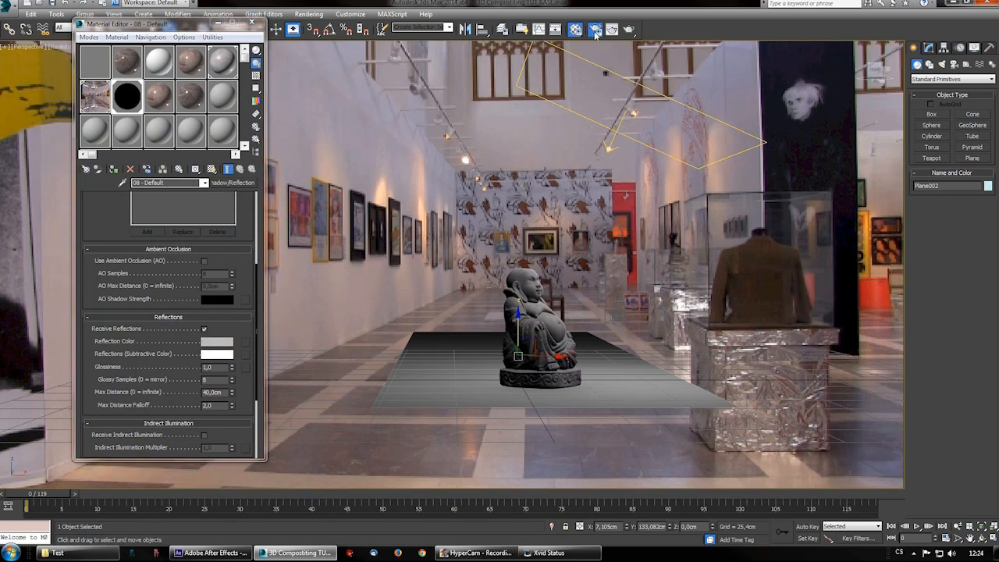
scroll(551, 285, "down", 2)
scroll(551, 286, "down", 1)
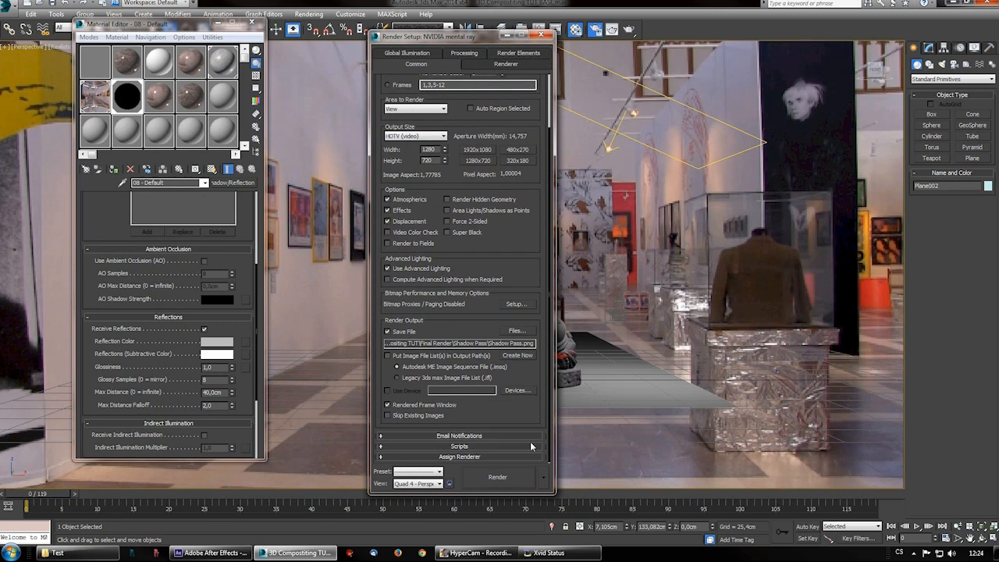
scroll(461, 456, "down", 2)
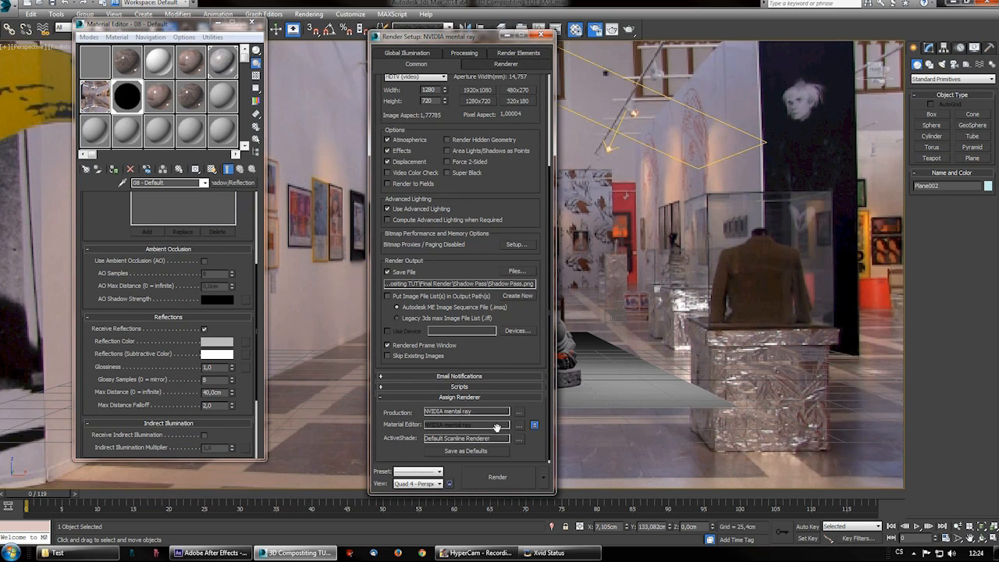
left_click(518, 412)
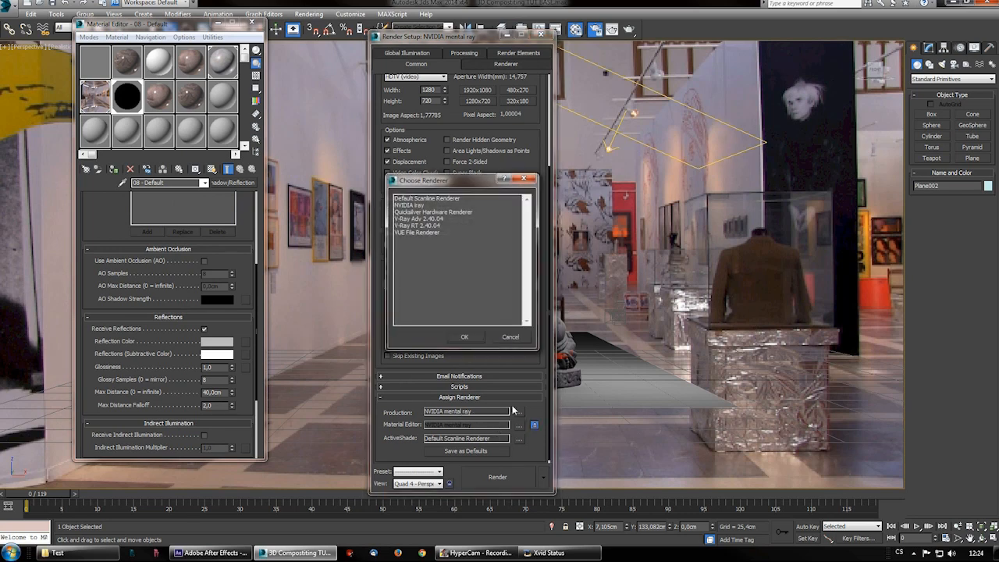
left_click(510, 336)
- Use Save As on the scene file
left_click(10, 11)
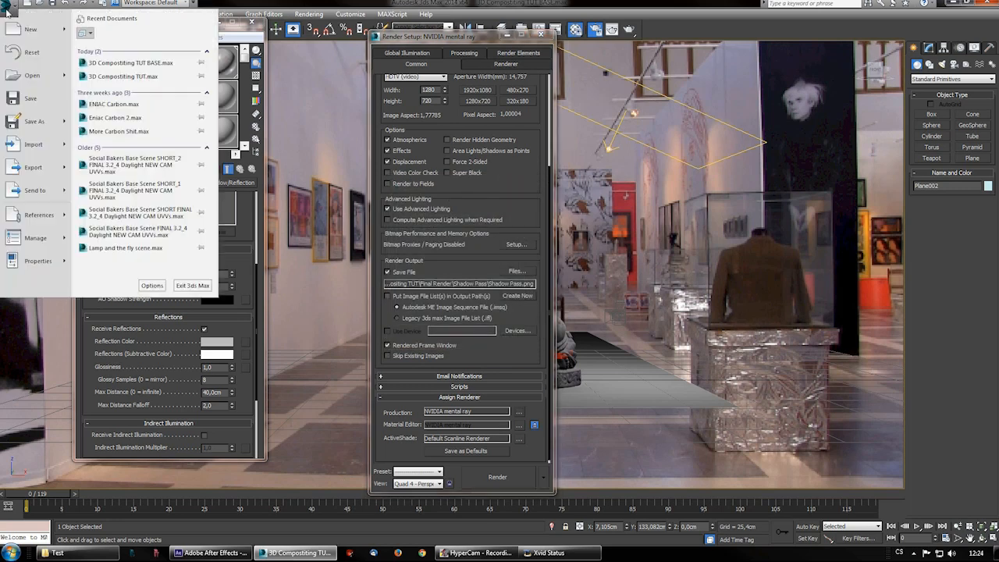
left_click(29, 121)
left_click(337, 316)
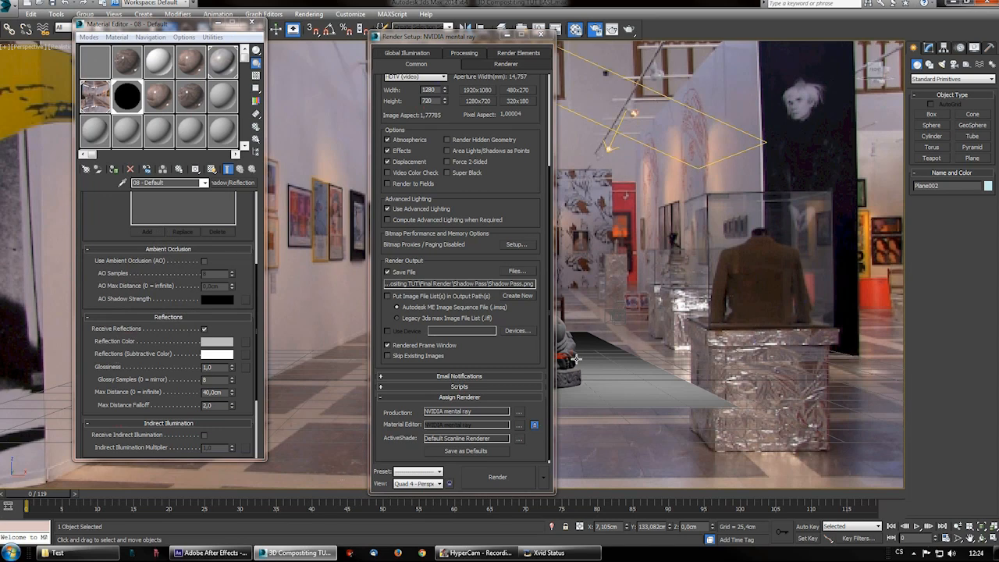
- Assign Default Scanline Renderer as the production renderer
left_click_drag(550, 358, 549, 357)
left_click(518, 409)
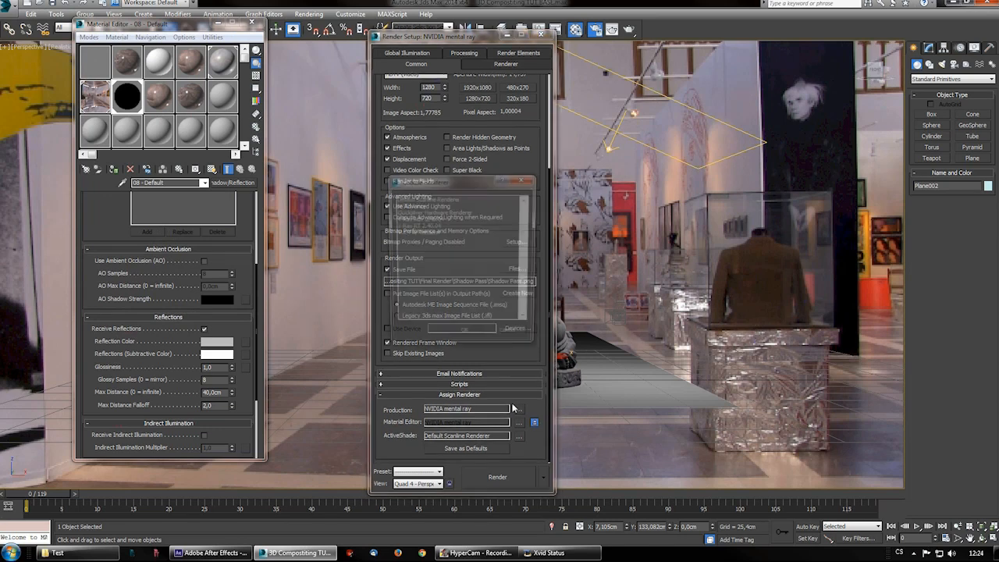
double_click(433, 200)
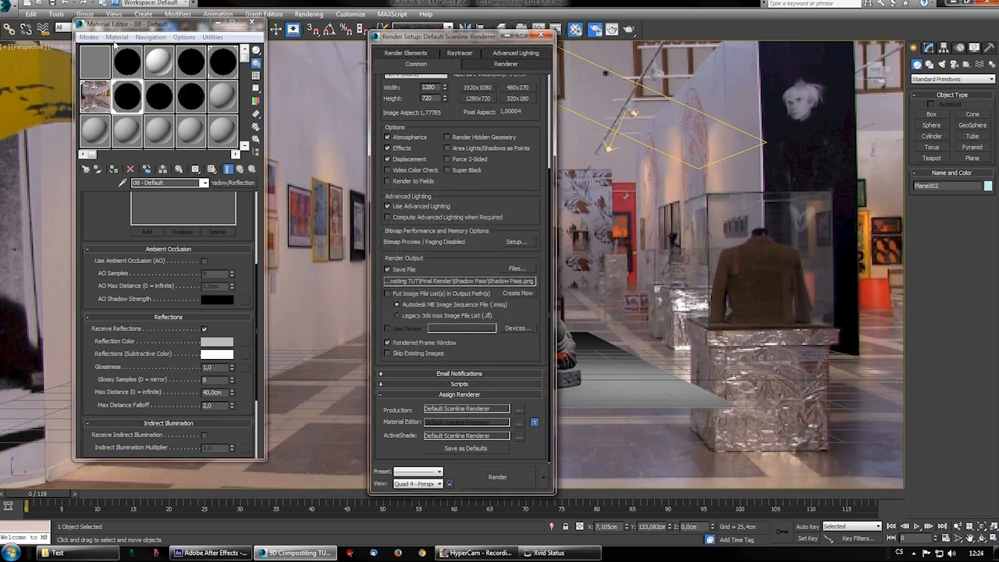
- Delete the mr Sky Portal light from the scene and close Render Setup
left_click_drag(415, 40, 570, 197)
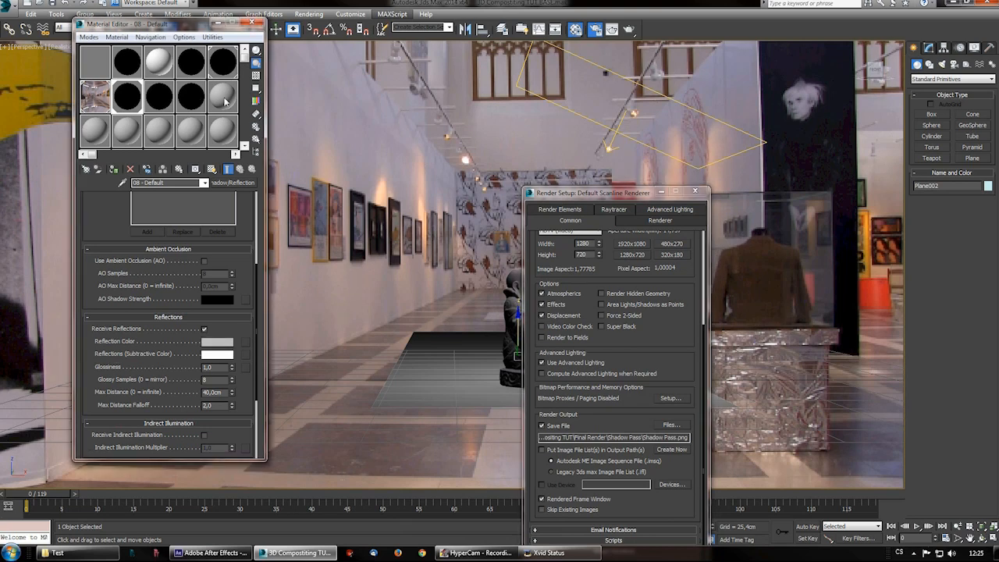
left_click_drag(595, 196, 378, 90)
left_click(651, 119)
key("Delete")
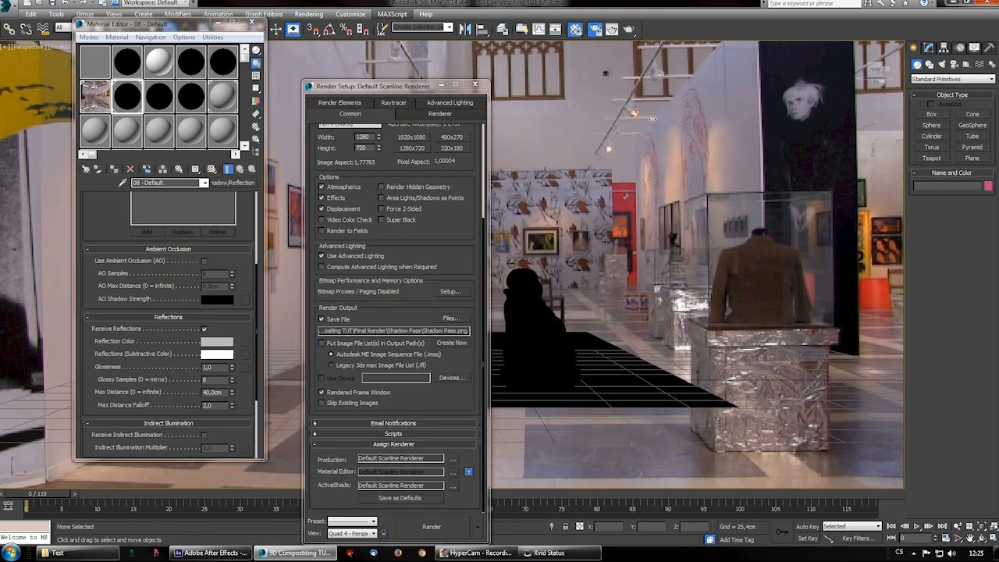
left_click(475, 85)
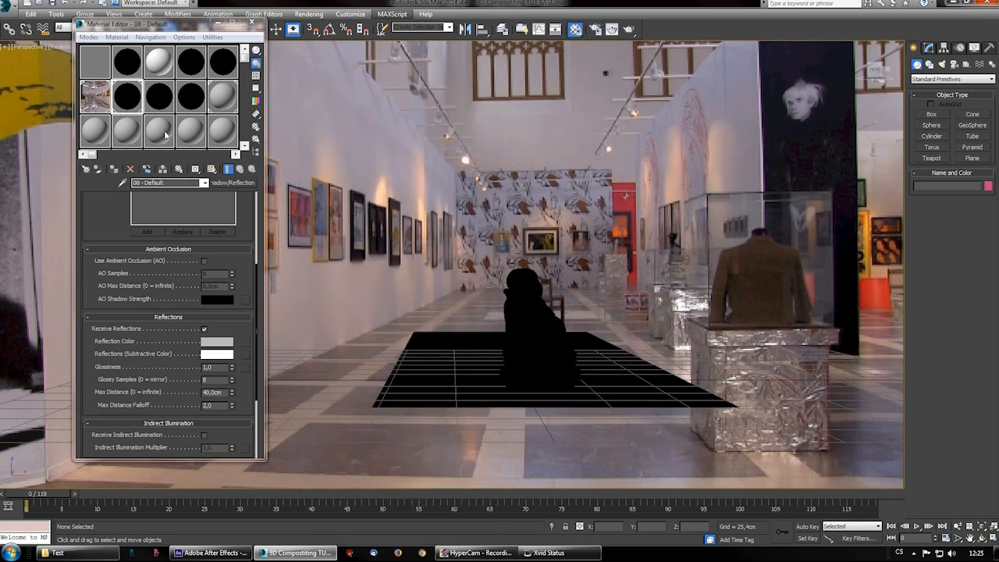
- Set the 01 - Default material's type to Matte/Shadow and assign it to the floor plane
left_click(93, 56)
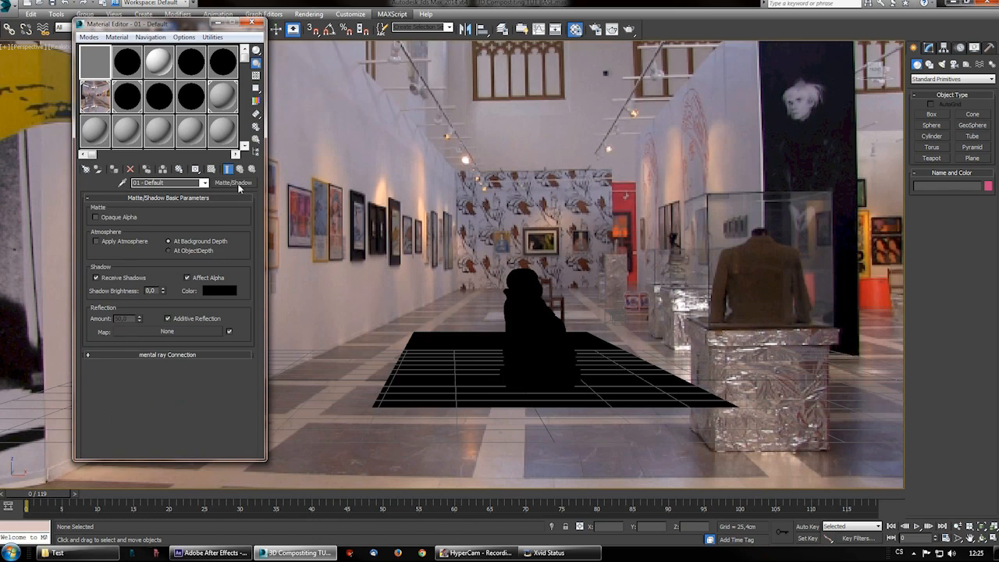
left_click(234, 182)
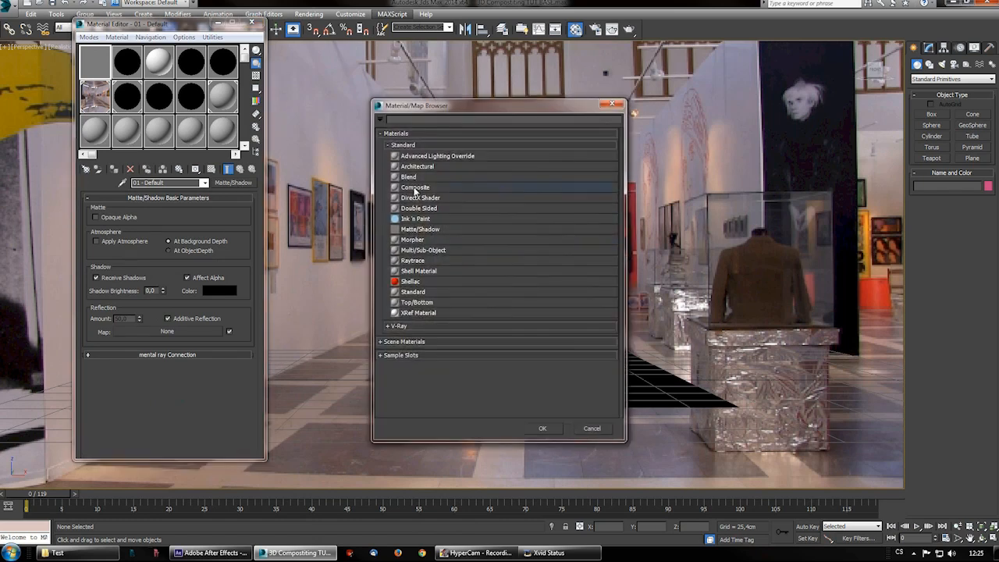
double_click(427, 229)
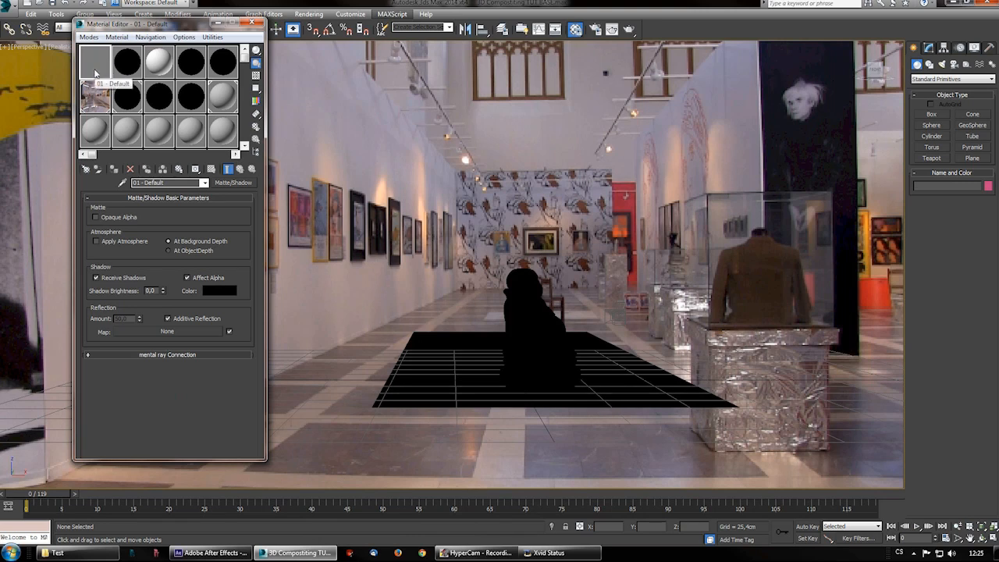
left_click_drag(95, 59, 430, 370)
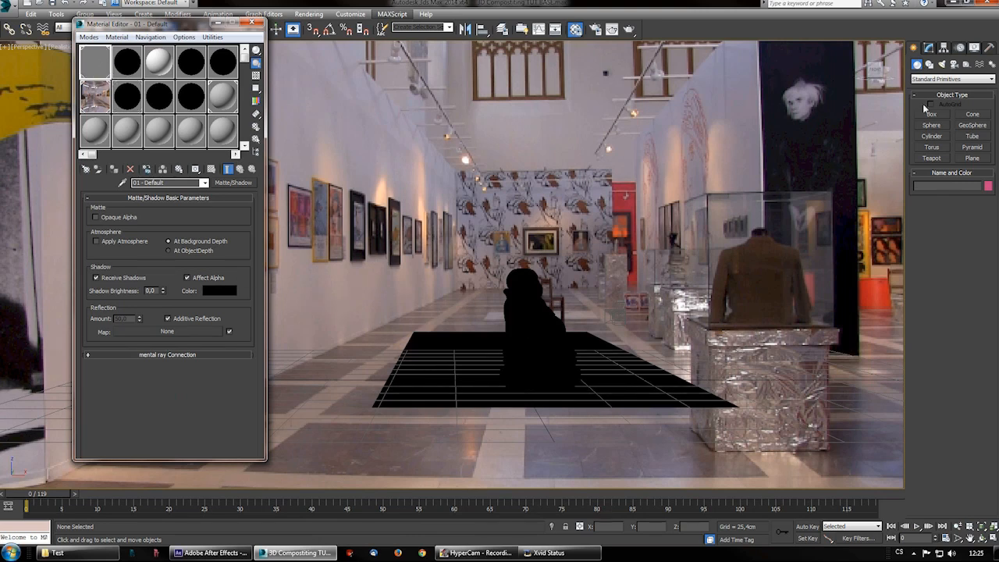
- Create a larger plane on the floor beneath the Buddha statue and delete the old floor plane
left_click(981, 159)
left_click_drag(420, 315, 804, 445)
right_click(449, 401)
left_click(396, 386)
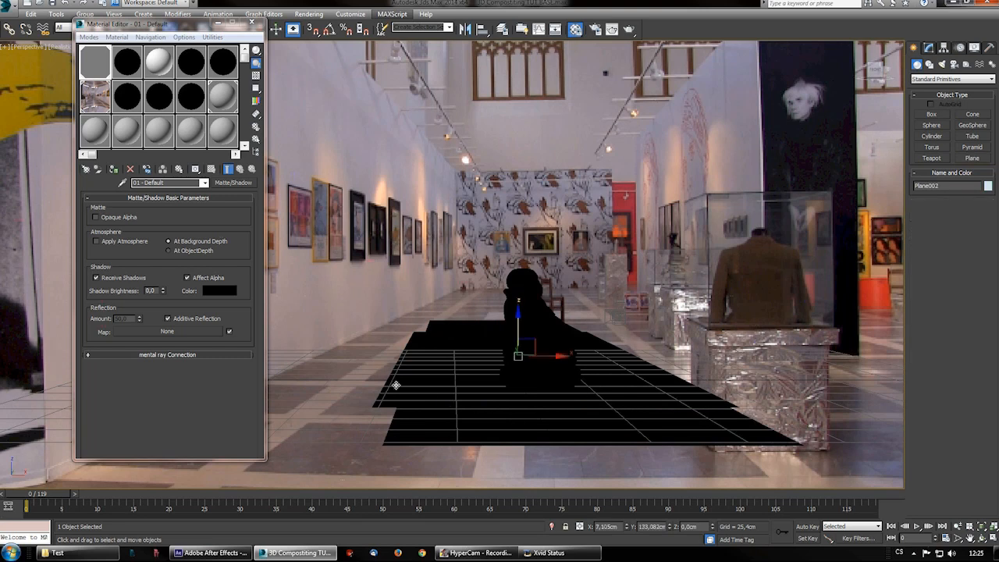
key("Delete")
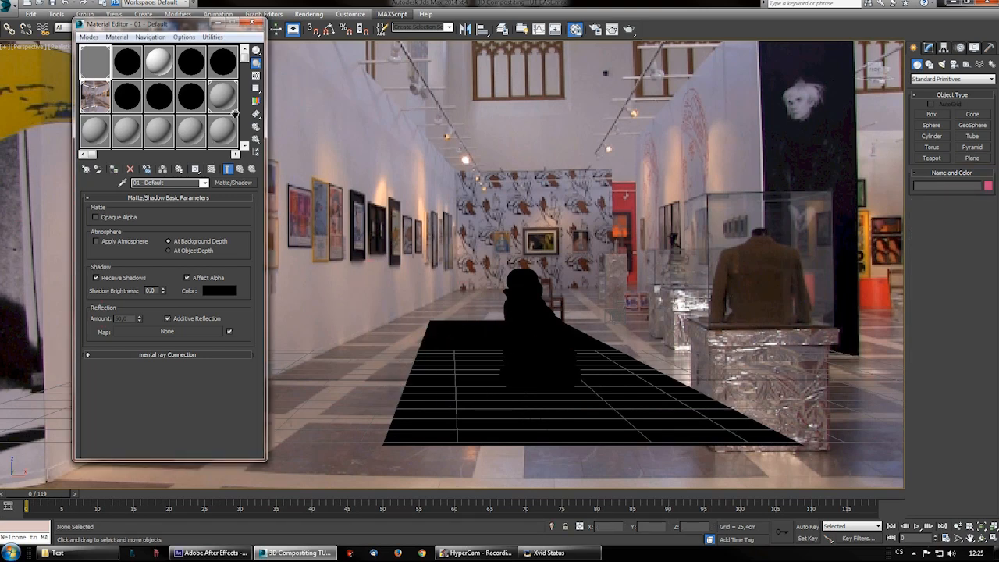
- Switch the Perspective viewport to Shaded display and close the Material Editor
left_click(58, 48)
left_click(64, 58)
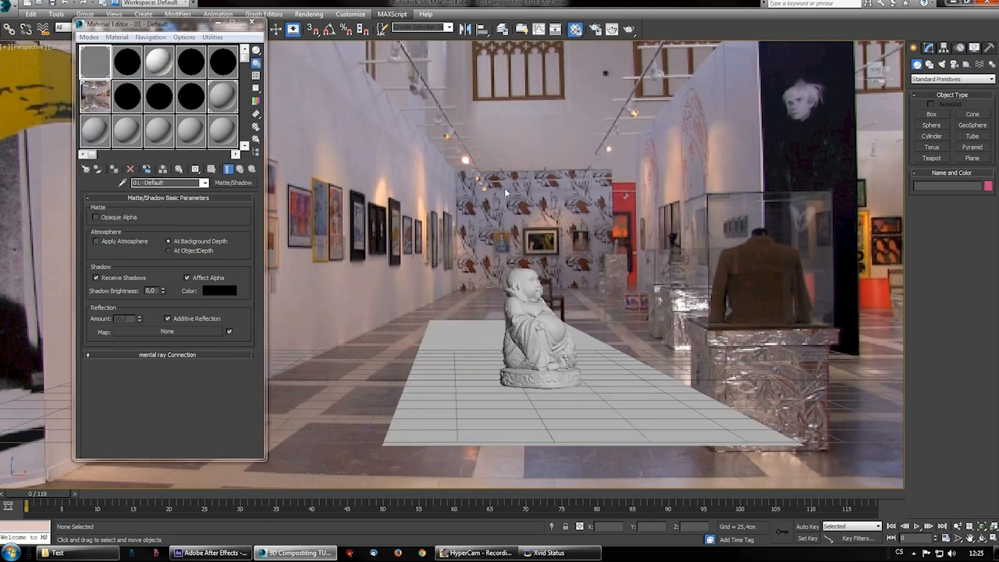
left_click(251, 22)
- Place a Standard Free Spot light on the floor plane beside the Buddha statue
left_click(929, 49)
left_click(919, 48)
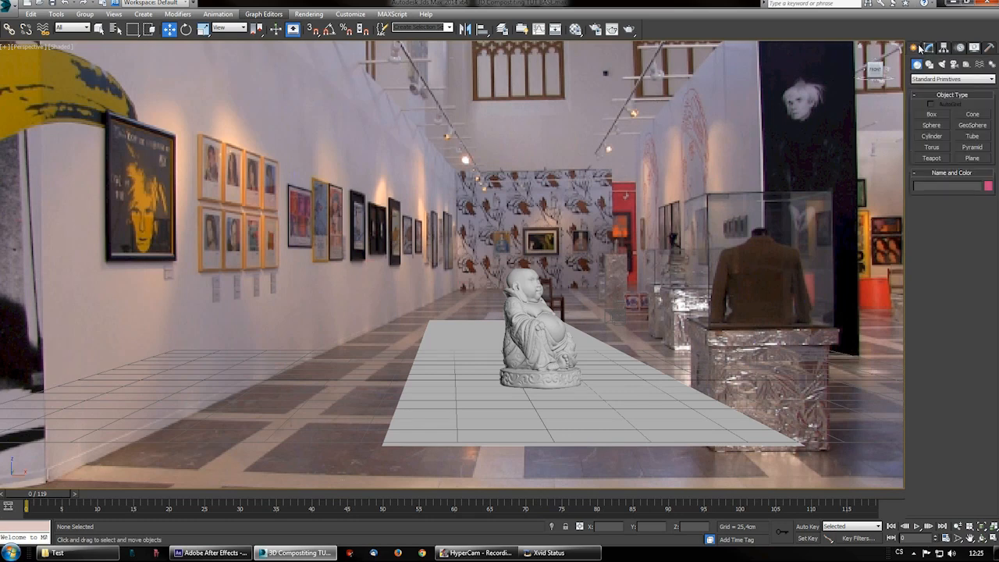
left_click(941, 64)
left_click(933, 79)
left_click(928, 94)
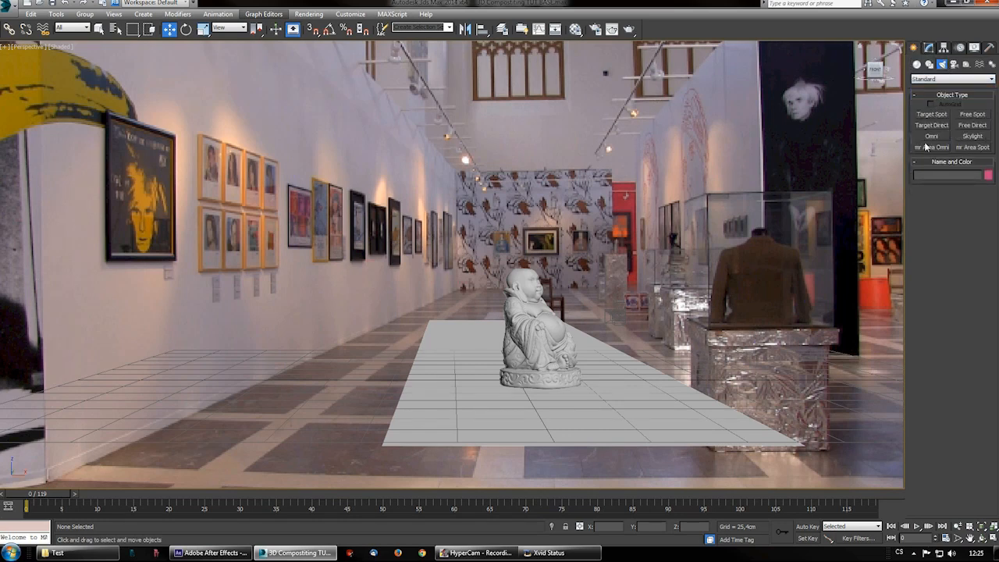
left_click(933, 115)
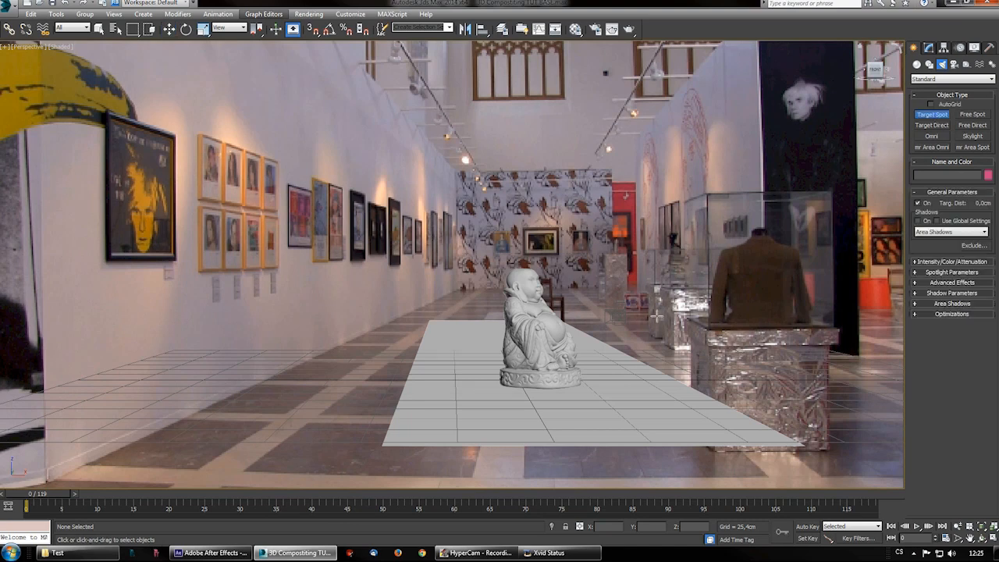
left_click(972, 113)
left_click(618, 388)
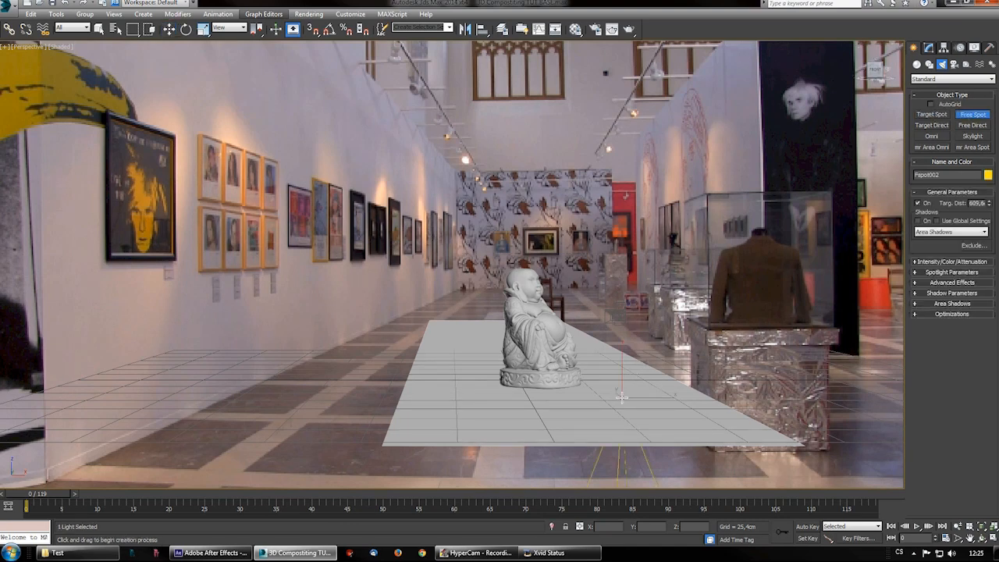
- Undo the accidental raising of the floor plane, and raise the free spot to a height of about 272 cm
left_click_drag(623, 376, 623, 168)
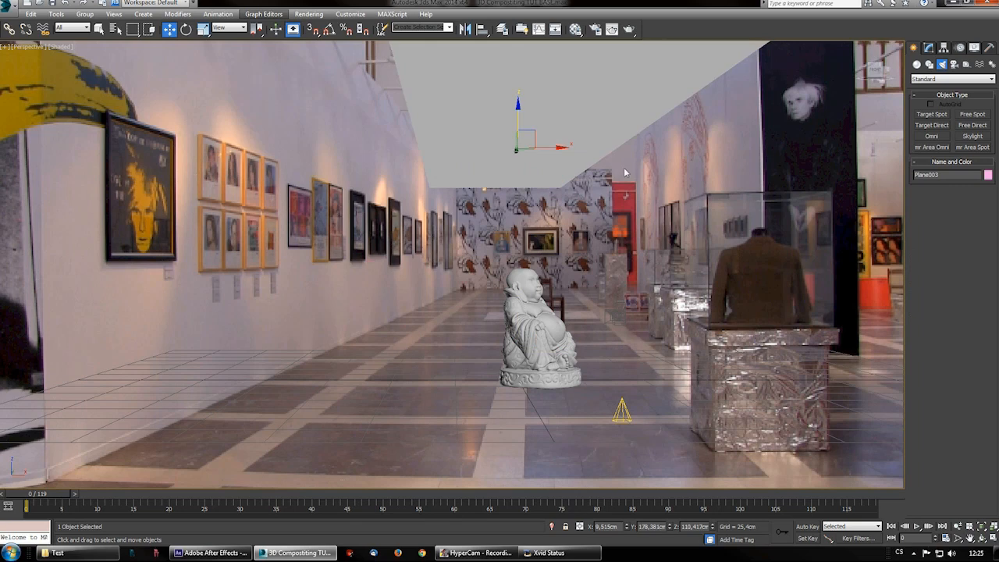
key("ctrl+z")
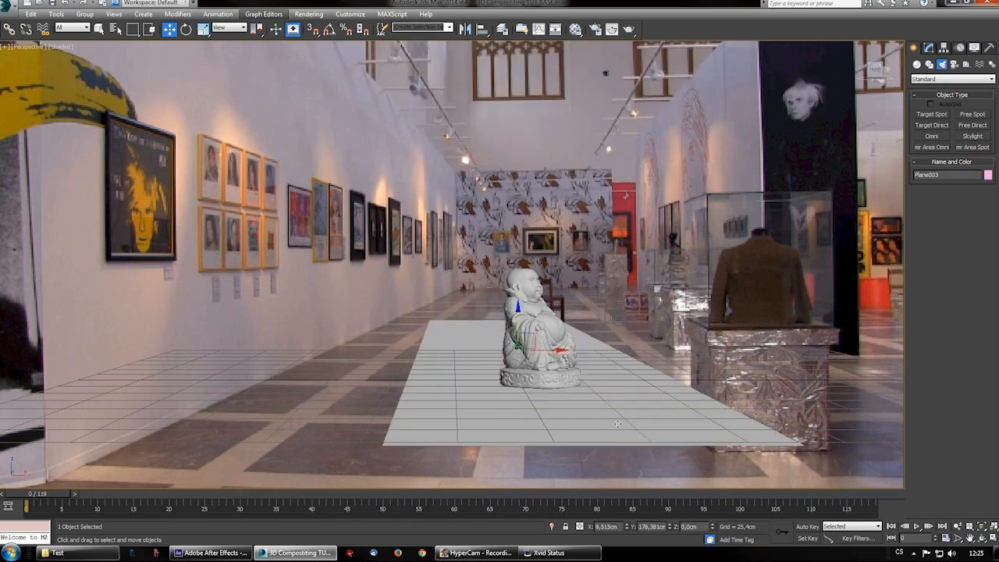
left_click_drag(618, 424, 590, 406)
left_click_drag(585, 362, 495, 241)
middle_click_drag(495, 241, 551, 362, "alt")
left_click_drag(516, 382, 512, 310)
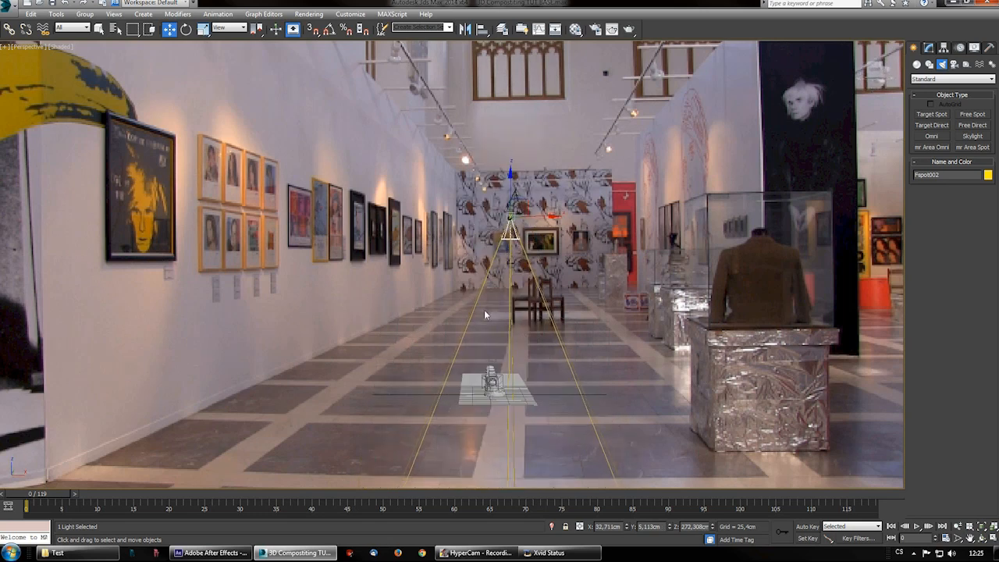
- Switch the Perspective viewport to Realistic display to preview the spot's light on the floor plane and statue
left_click(61, 47)
left_click(78, 55)
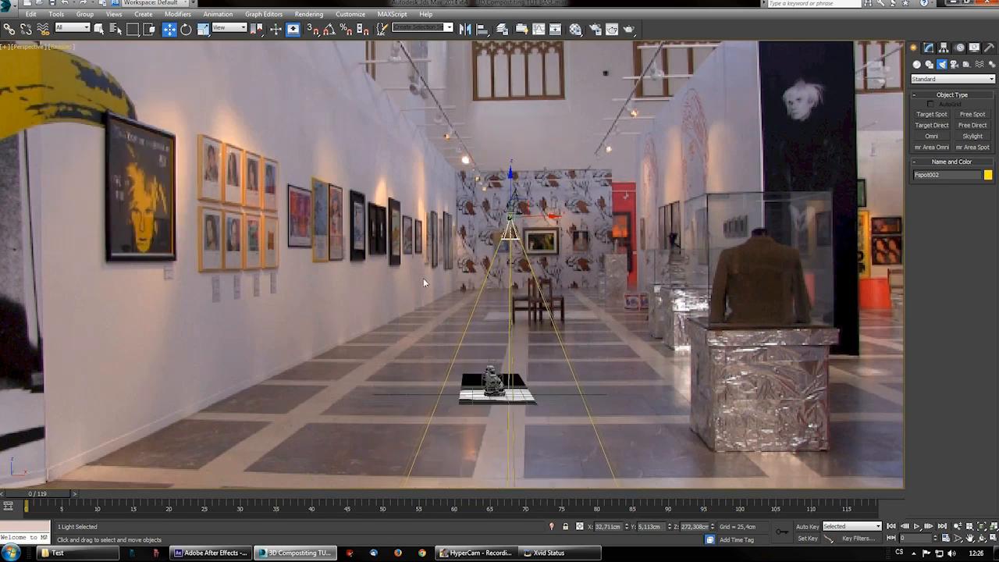
scroll(417, 295, "up", 6)
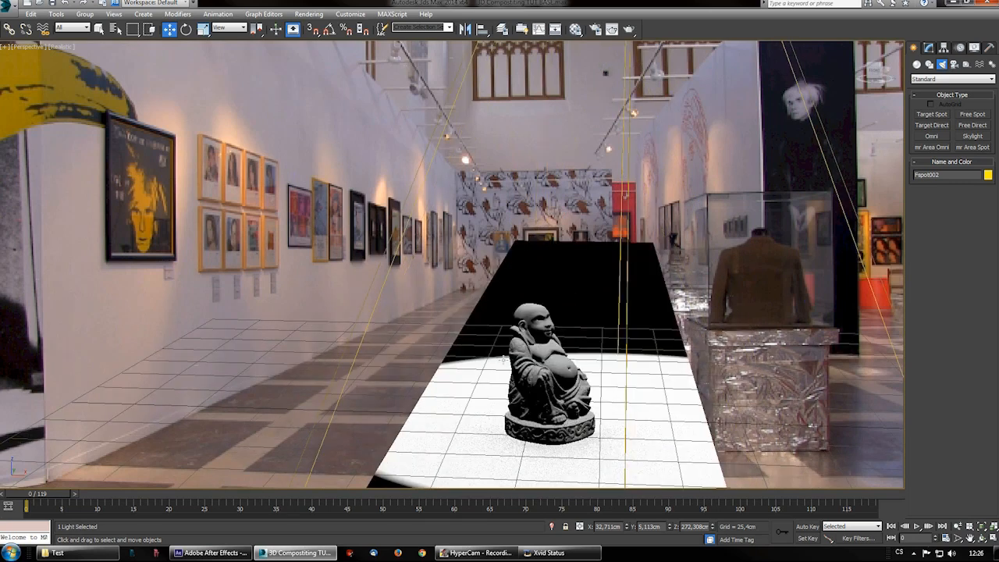
scroll(472, 315, "down", 8)
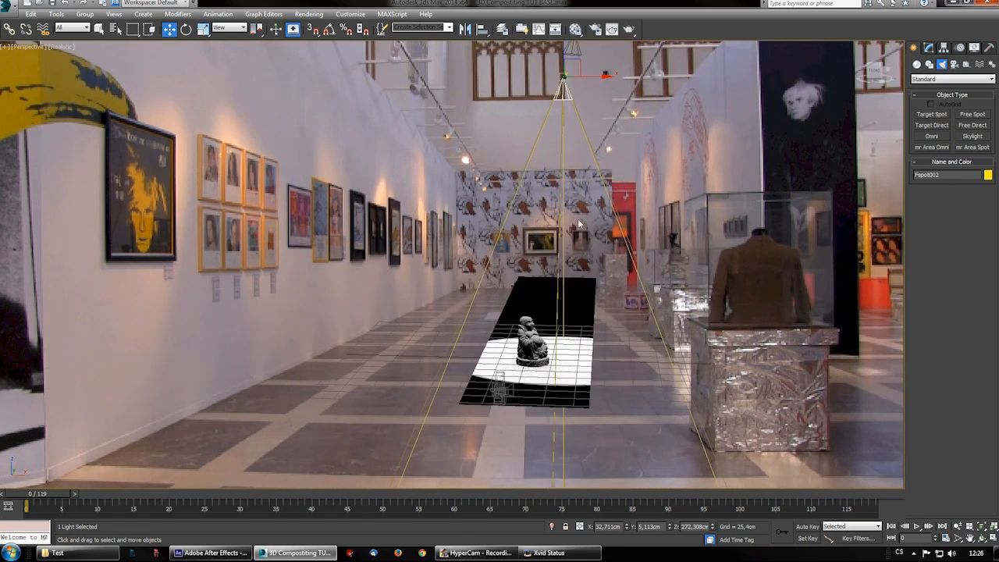
- Move the free spot to about X 42 cm, Y 48 cm and a height of about 309 cm
left_click_drag(590, 77, 601, 76)
middle_click_drag(584, 129, 531, 156, "alt")
middle_click_drag(531, 156, 480, 224)
mouse_move(528, 164)
left_mouse_down()
mouse_move(561, 159)
mouse_move(535, 149)
left_mouse_up()
- Rotate the free spot slightly, to about 3.5° on Y and 7.6° on Z, shifting its cone toward the statue
right_click(536, 148)
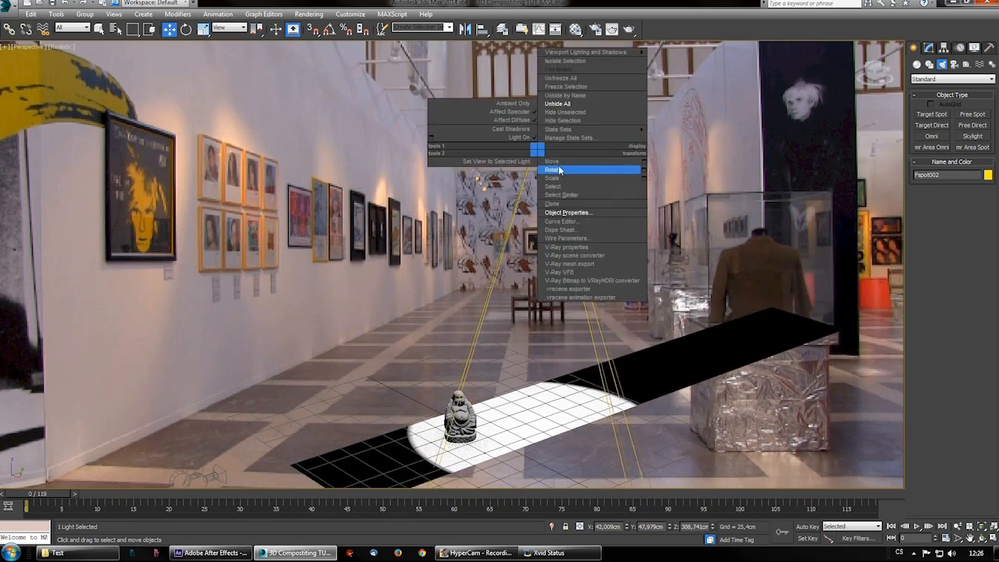
left_click(559, 169)
left_click_drag(520, 109, 516, 110)
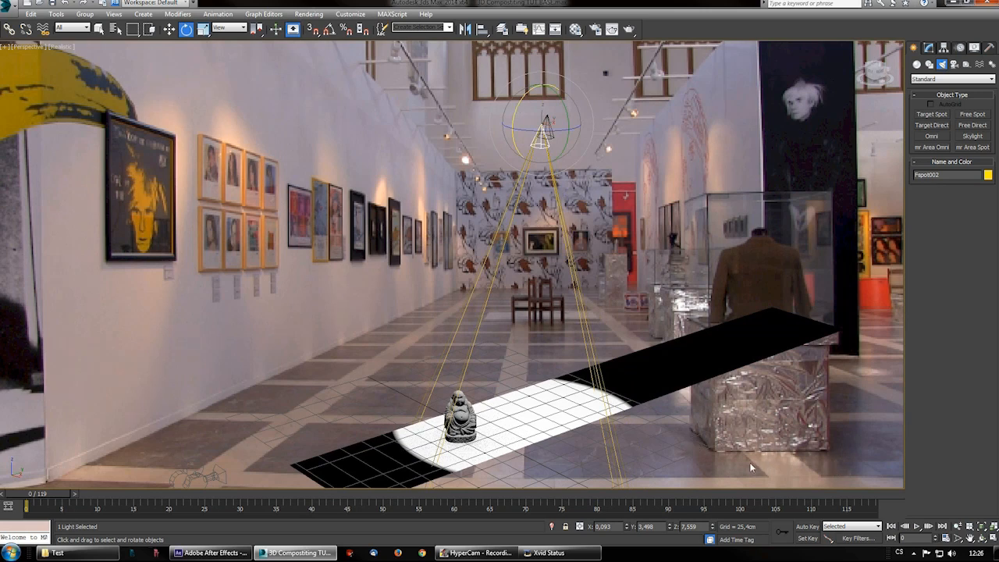
- Switch to After Effects and show the Reflection Pass and Shadow Pass layers together with the Buddha Pass
left_click(209, 553)
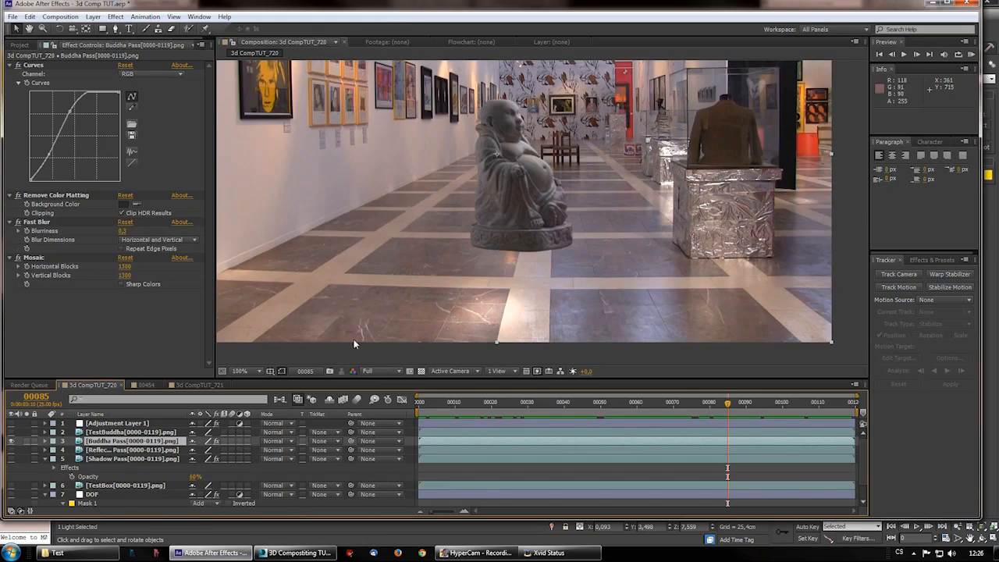
left_click(11, 440)
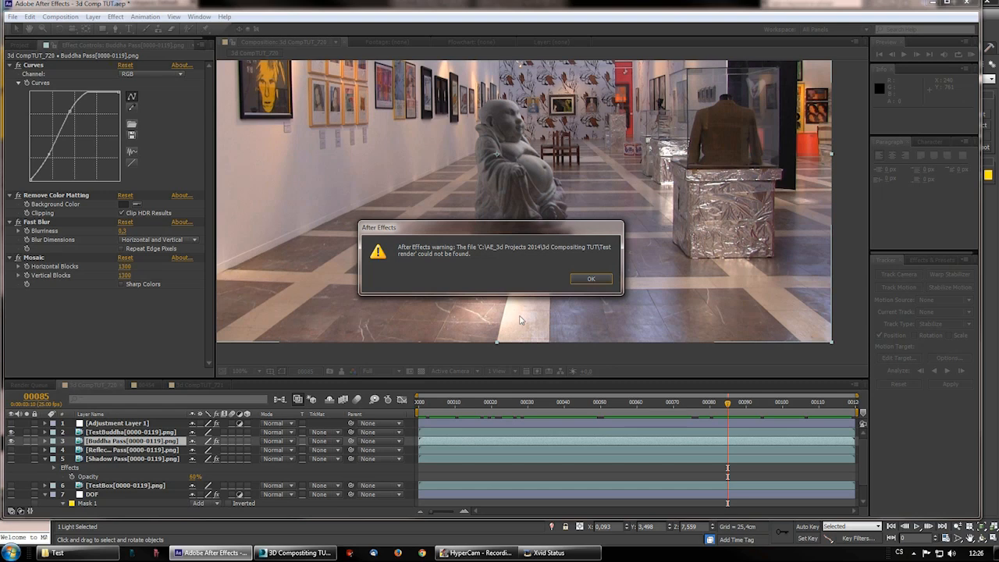
left_click(583, 279)
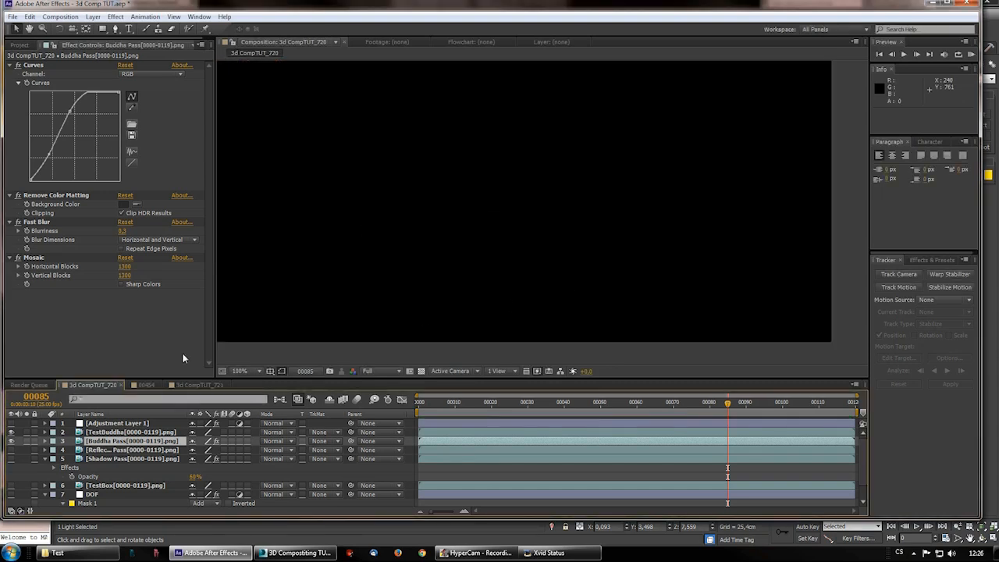
left_click(11, 449)
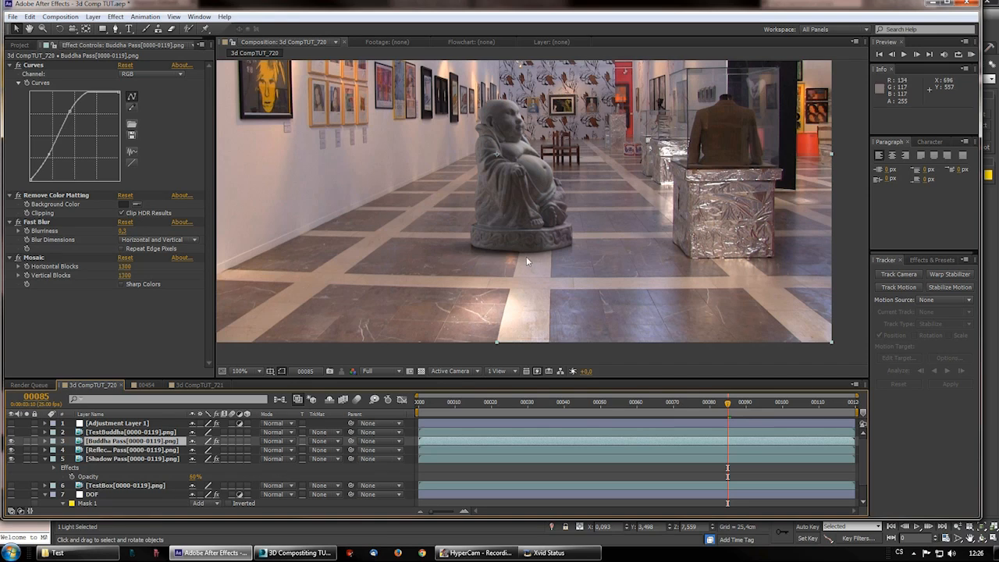
- Go to frame 62 of the composition and activate the Pen tool for masking near the statue's base
scroll(526, 259, "down", 2)
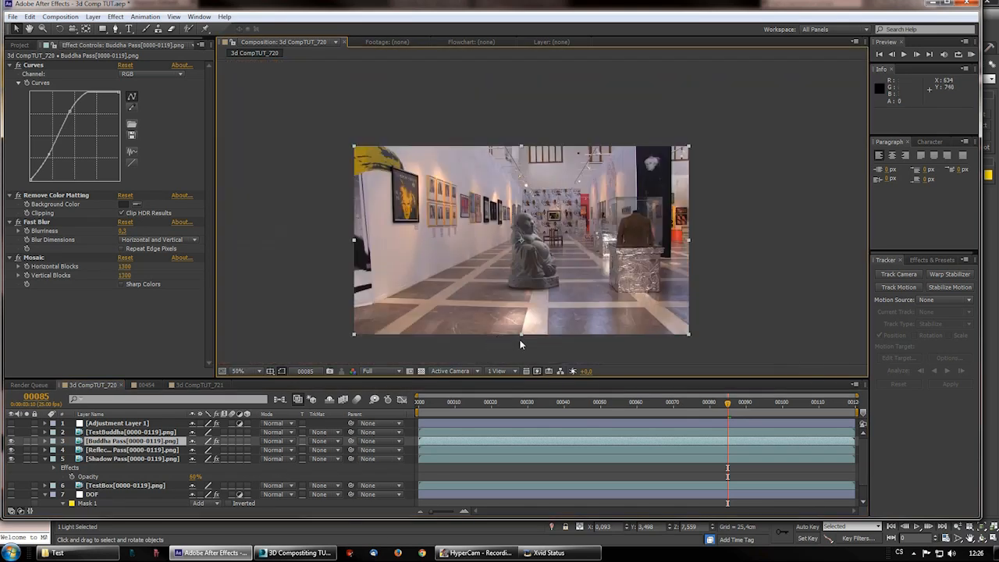
scroll(519, 337, "up", 2)
left_click_drag(716, 406, 644, 417)
scroll(445, 260, "up", 2)
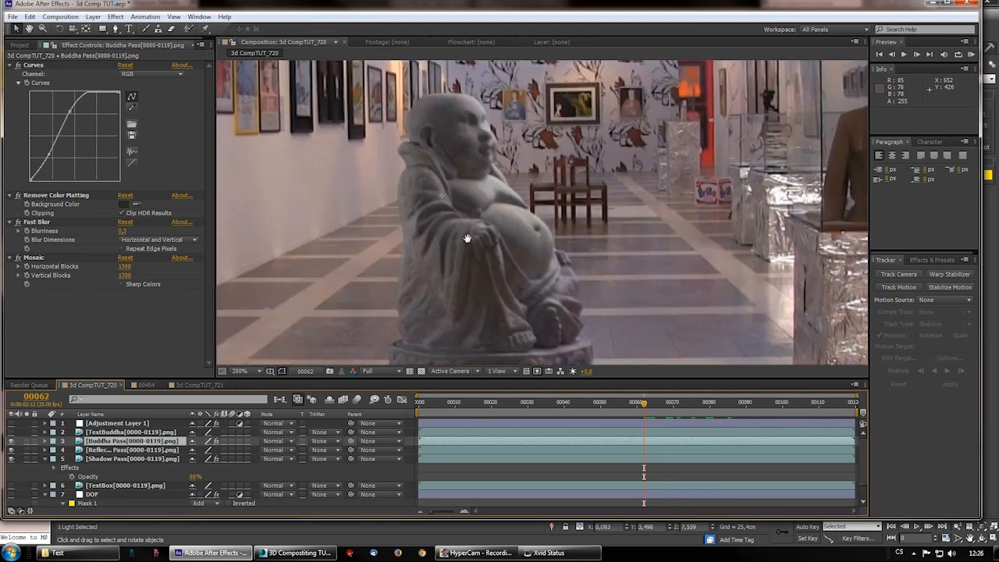
left_click(115, 28)
left_click(411, 247)
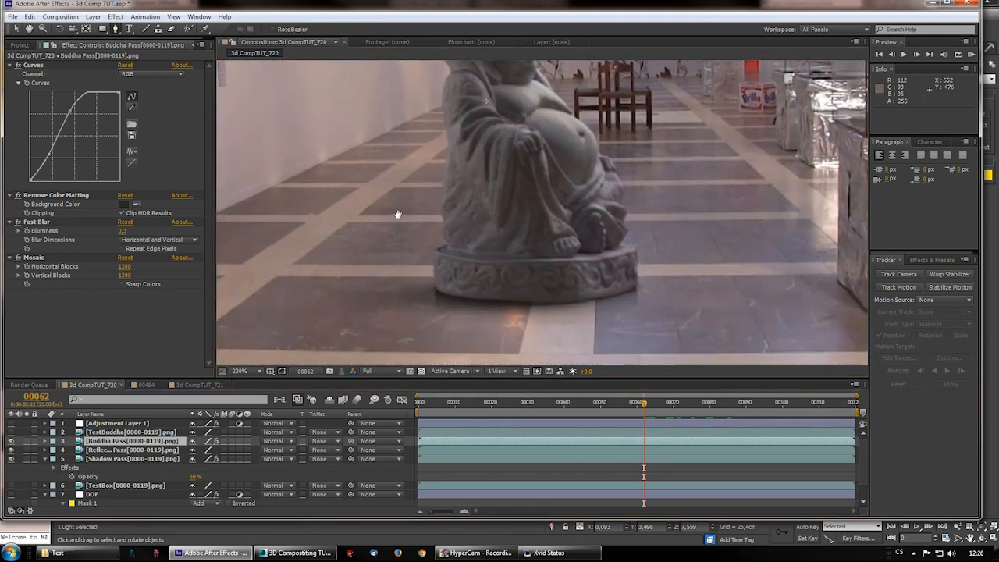
left_click_drag(411, 247, 416, 256)
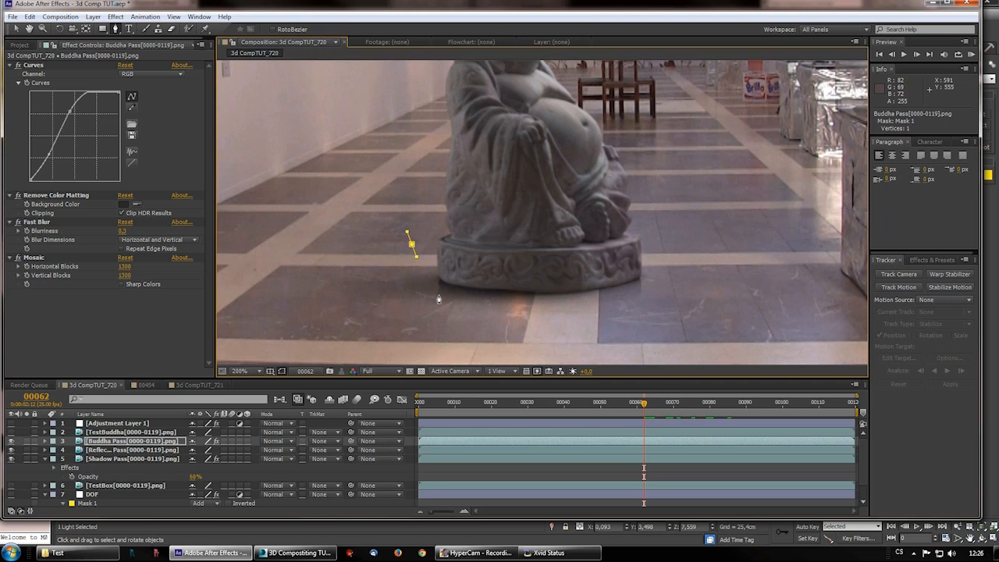
key("ctrl+z")
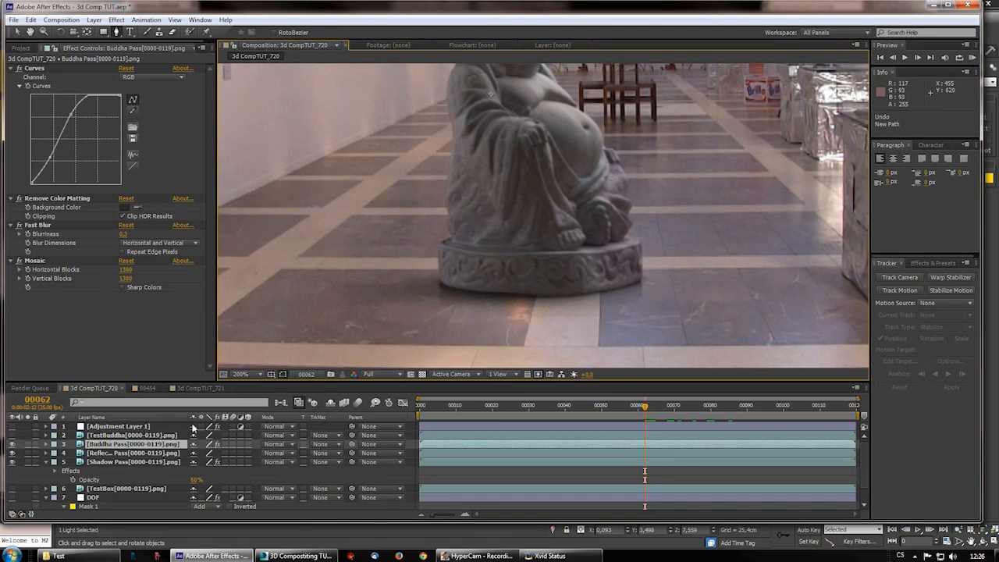
- Draw a closed five-point curved mask on the Shadow Pass layer, over the floor just left of the statue's base
left_click(116, 459)
left_click(416, 247)
left_click_drag(433, 297, 440, 306)
left_click_drag(498, 326, 516, 329)
left_click_drag(391, 346, 373, 349)
left_click_drag(343, 269, 353, 249)
left_click(416, 247)
key("v")
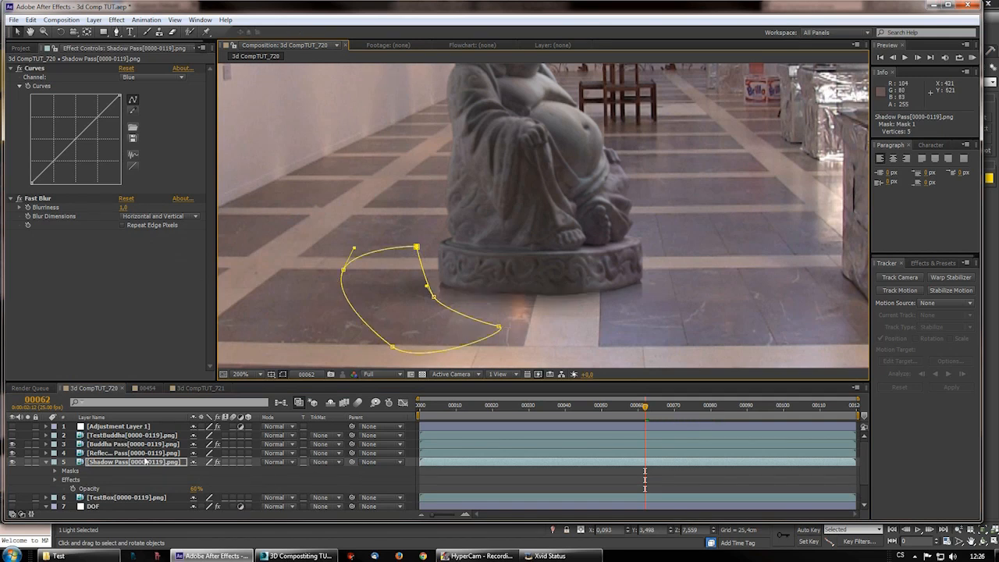
- Reveal the Shadow Pass mask properties and set the mask mode to Subtract
key("m")
key("m")
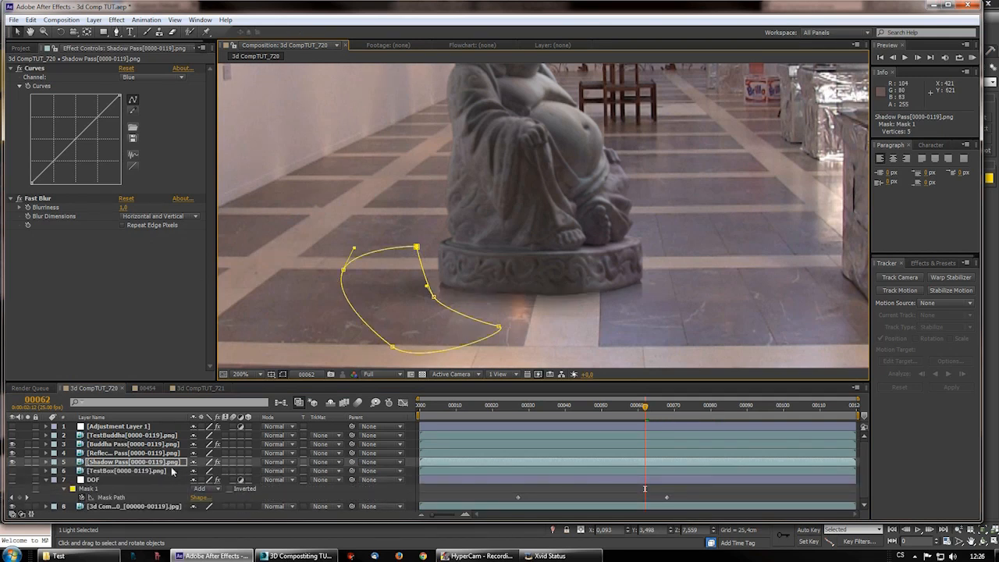
left_click(212, 473)
left_click(221, 416)
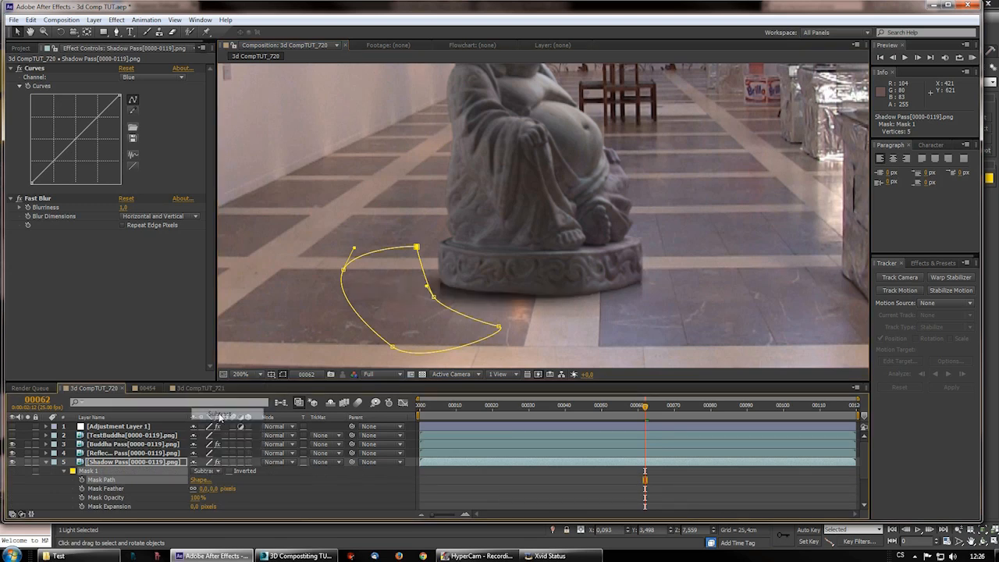
- Feather the Shadow Pass mask by 36 pixels and review the composite at frame 20
key("m")
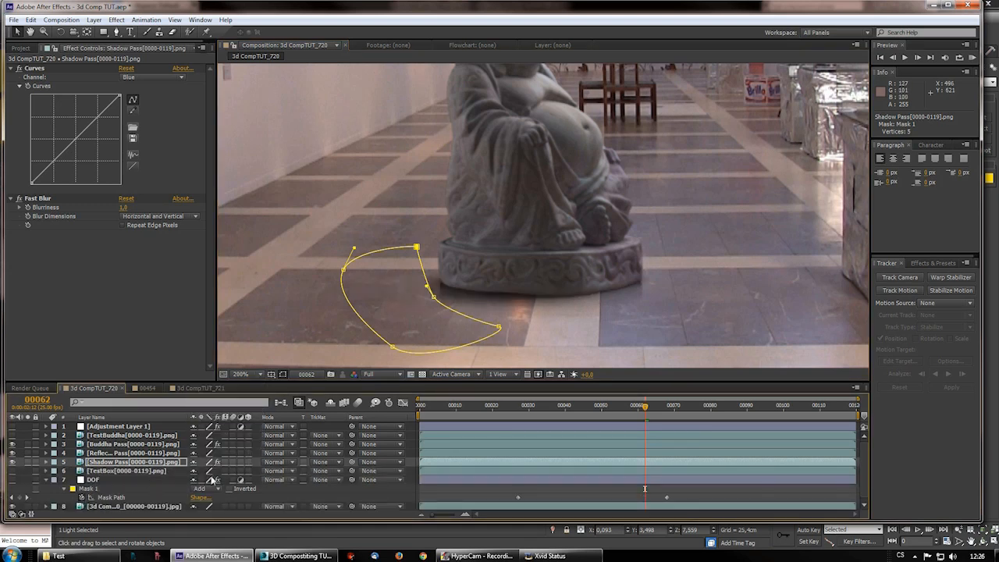
scroll(202, 480, "down", 1)
key("f")
left_click_drag(216, 479, 234, 480)
key("F2")
scroll(410, 271, "down", 1)
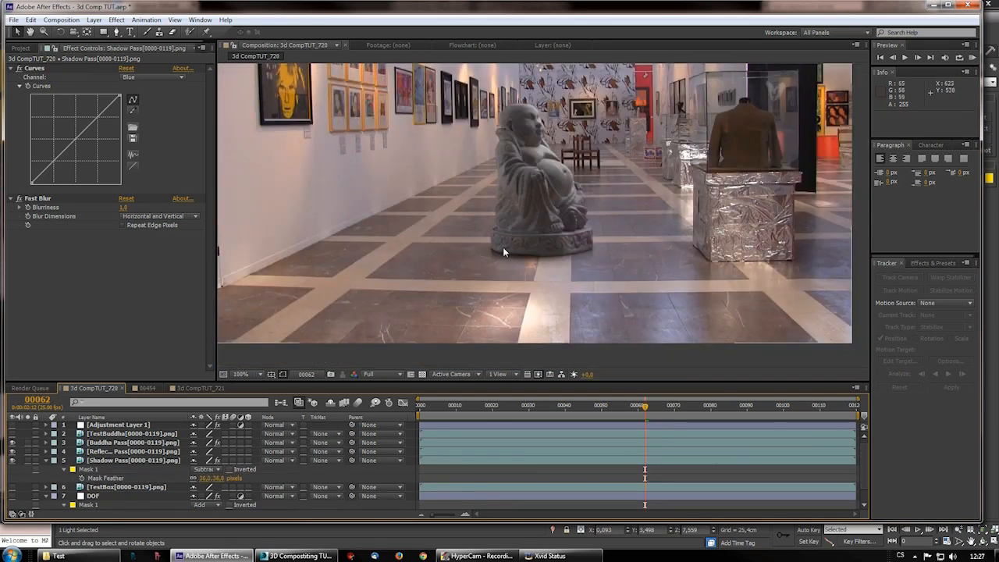
left_click_drag(503, 247, 536, 285)
left_click_drag(616, 407, 491, 423)
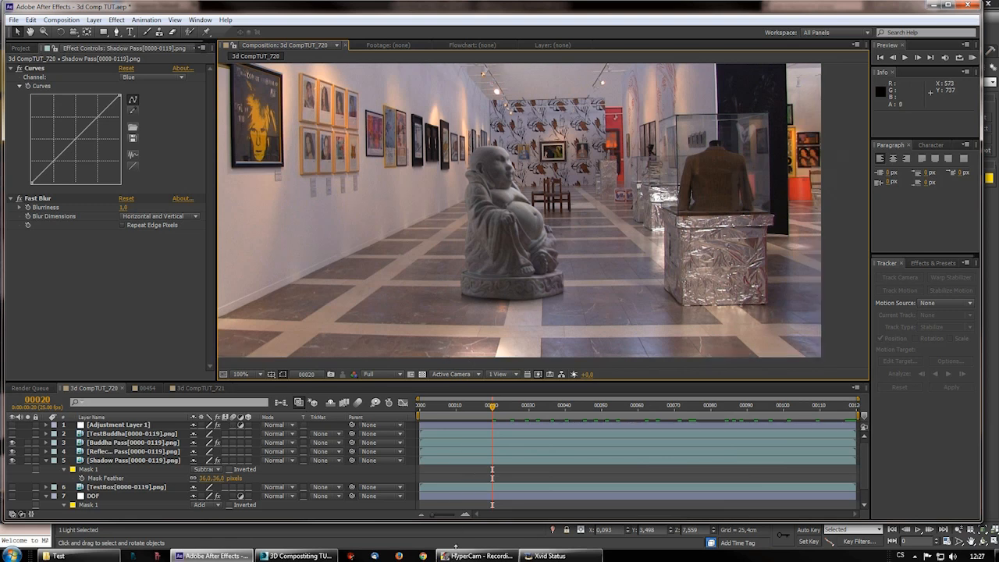
- Switch to 3ds Max and move the free spot to about Y 55 cm with the Move tool
left_click(300, 556)
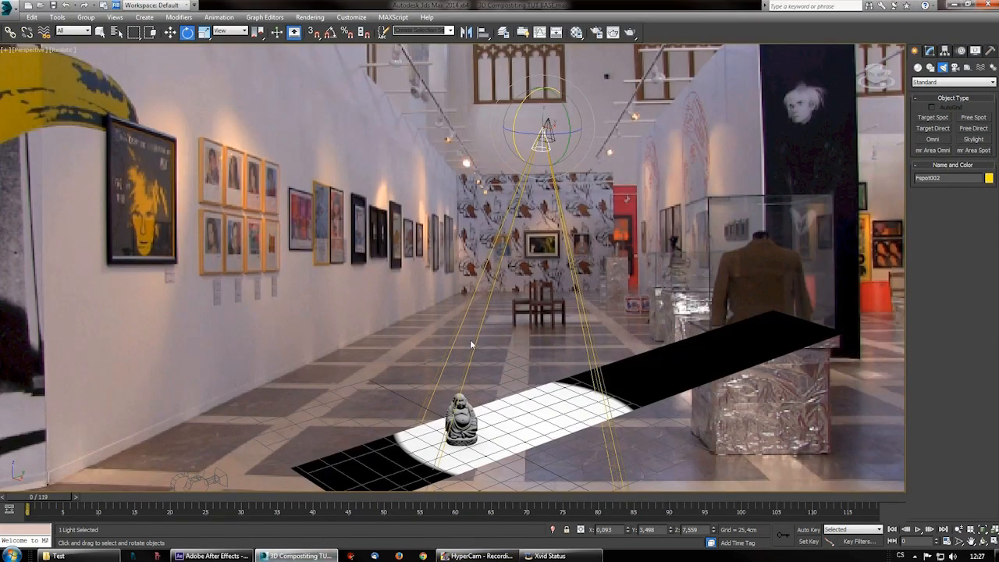
middle_click_drag(492, 331, 431, 355, "alt")
right_click(492, 117)
left_click(503, 123)
left_click_drag(519, 94, 532, 94)
- Check the statue's camera visibility and shadow settings in its Object Properties, and select the floor plane
middle_click_drag(439, 306, 482, 310, "alt")
middle_click_drag(480, 372, 463, 366, "alt")
left_click(474, 327)
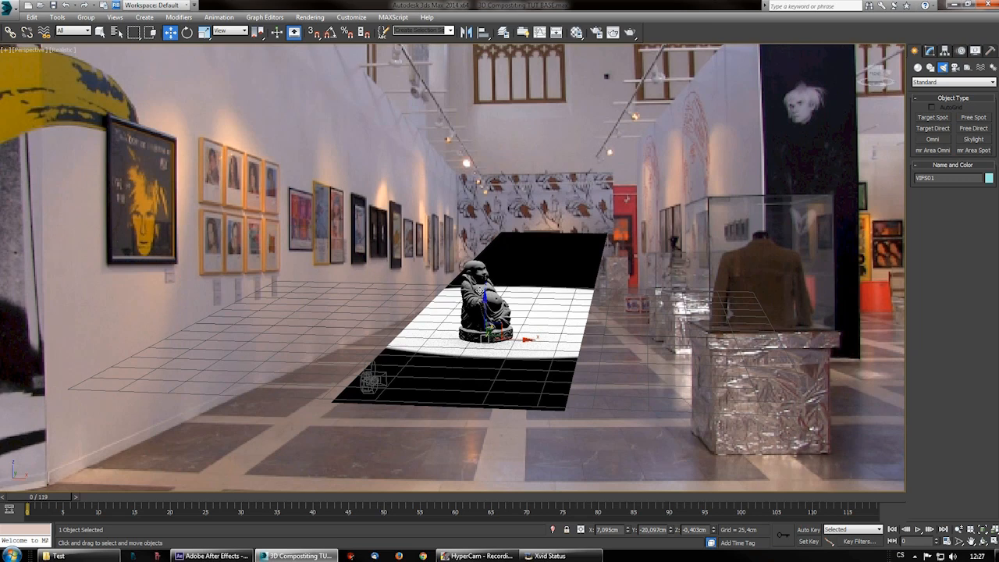
right_click(477, 291)
left_click(507, 349)
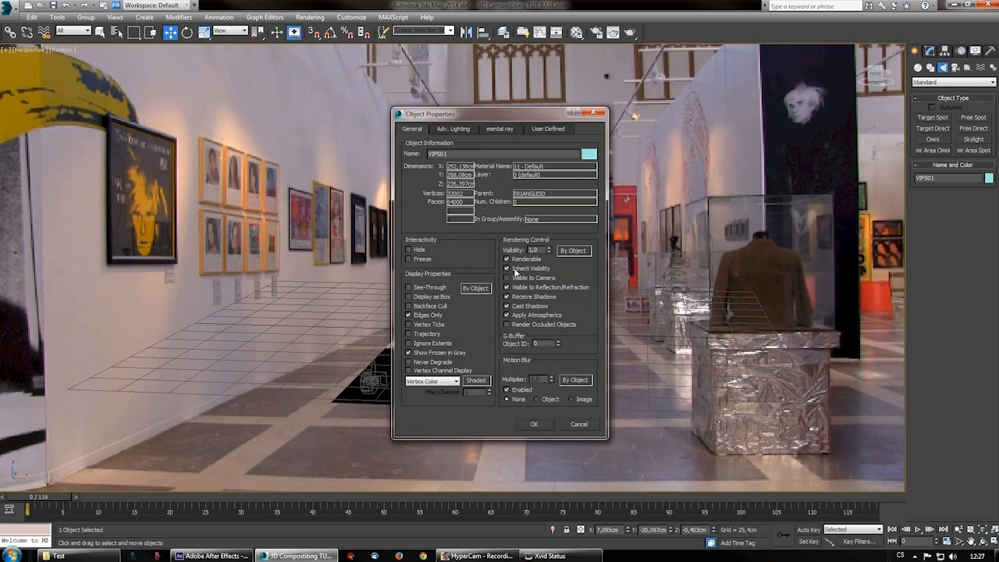
left_click(535, 425)
left_click(453, 367)
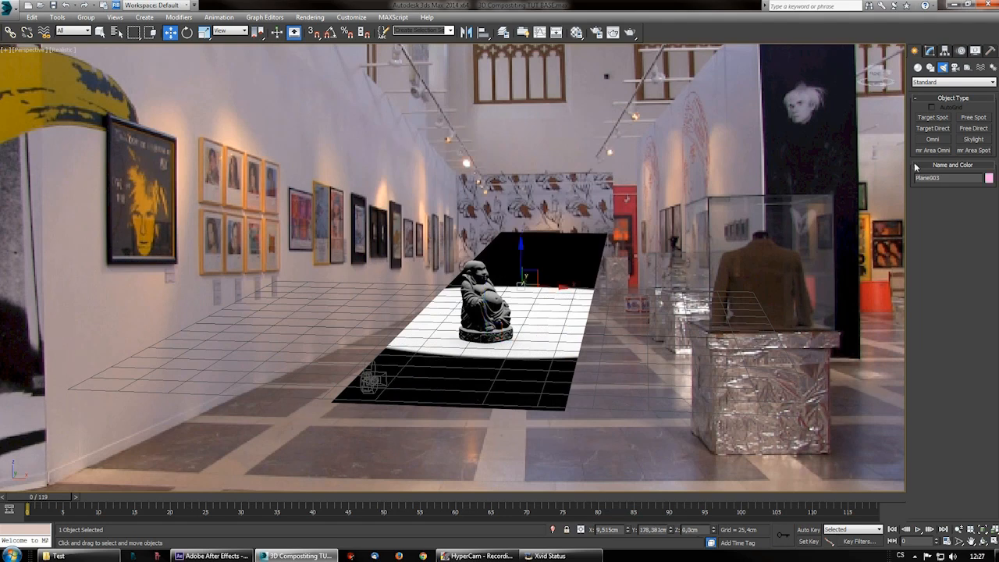
- Select the free spot, turn on its shadows and choose Area Shadows as the shadow type
middle_click_drag(601, 222, 543, 355)
scroll(533, 228, "down", 3)
left_click(511, 70)
left_click(929, 51)
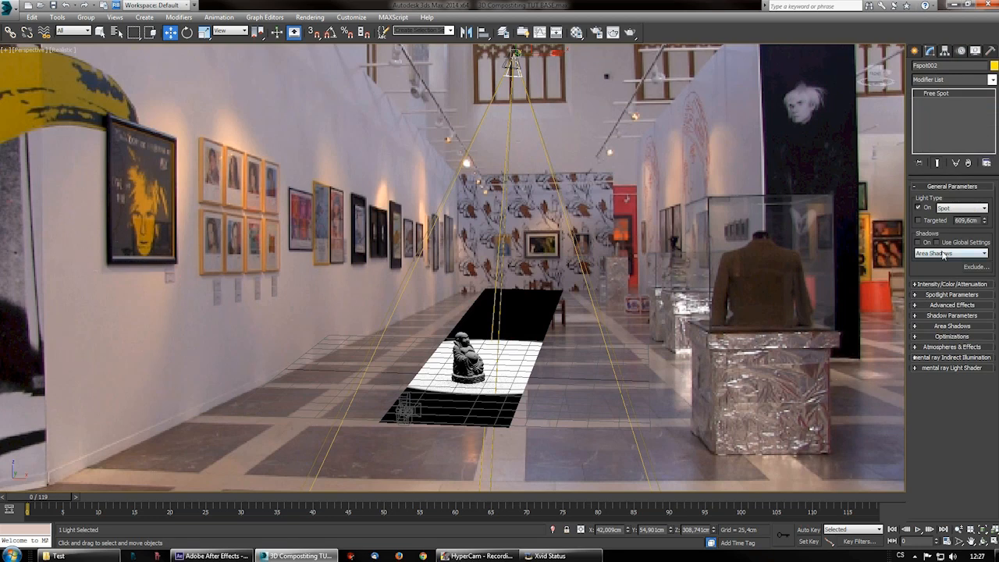
left_click(917, 242)
left_click(943, 253)
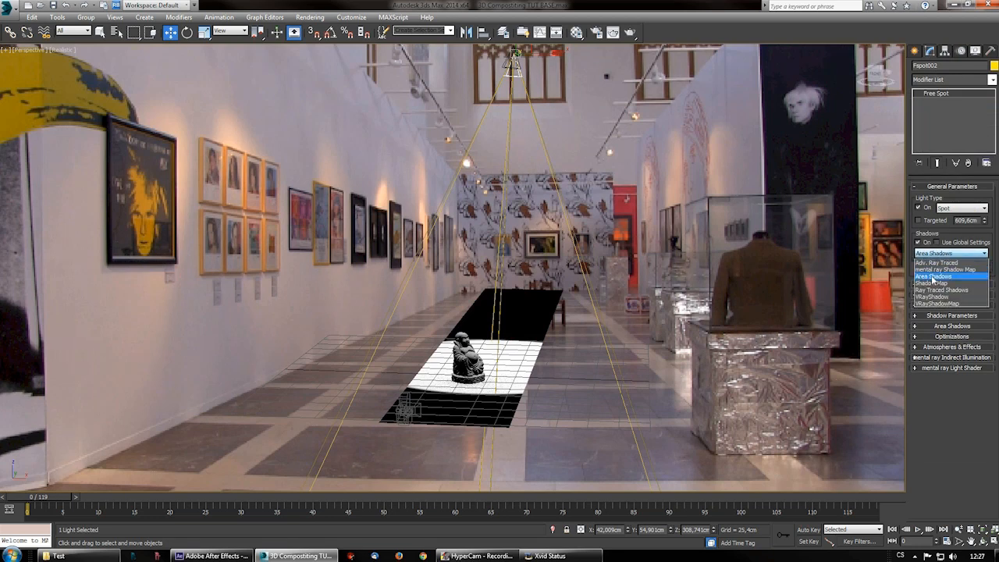
left_click(933, 276)
- Set the spot's area shadow integrity to 4 and shadow quality to 6
left_click(952, 326)
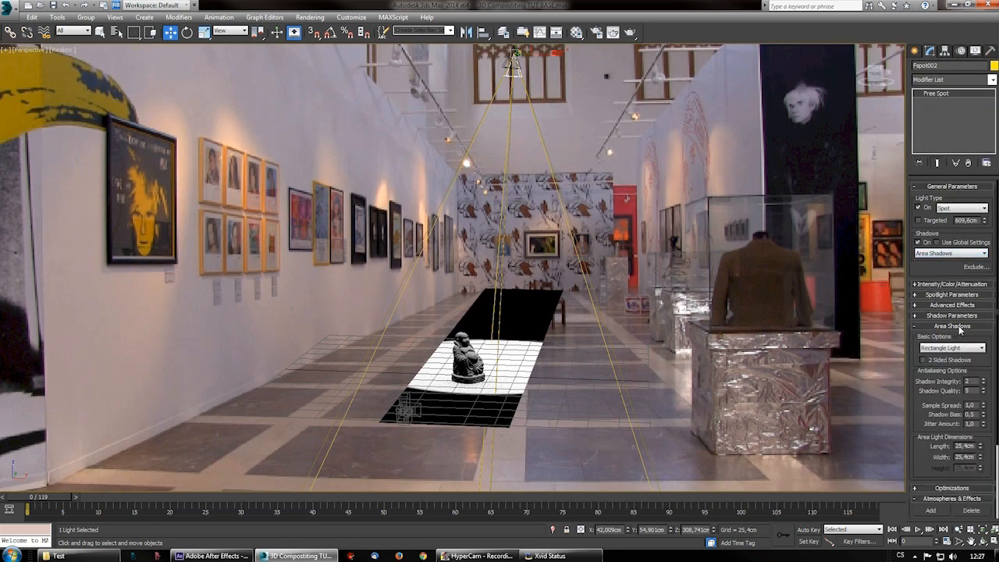
scroll(944, 354, "down", 2)
double_click(968, 334)
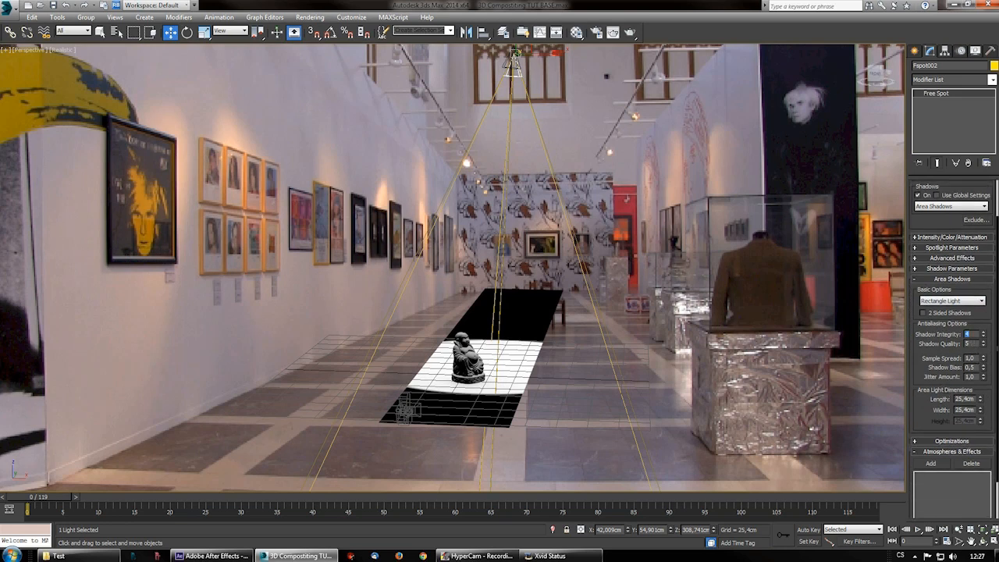
left_click(973, 344)
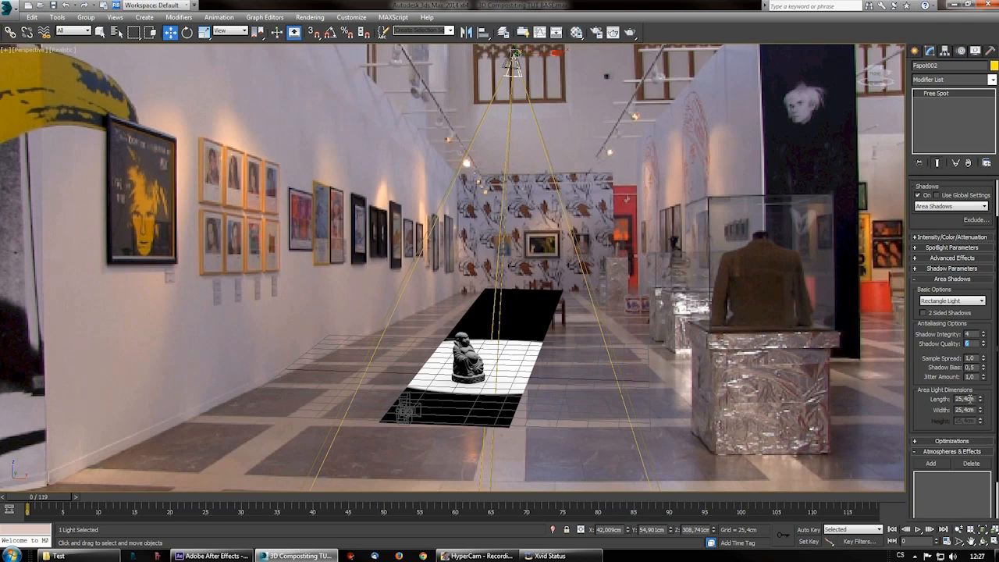
- Switch the viewport to Camera_1, test-render frame 0 and inspect the shadow in the alpha channel
left_click(39, 49)
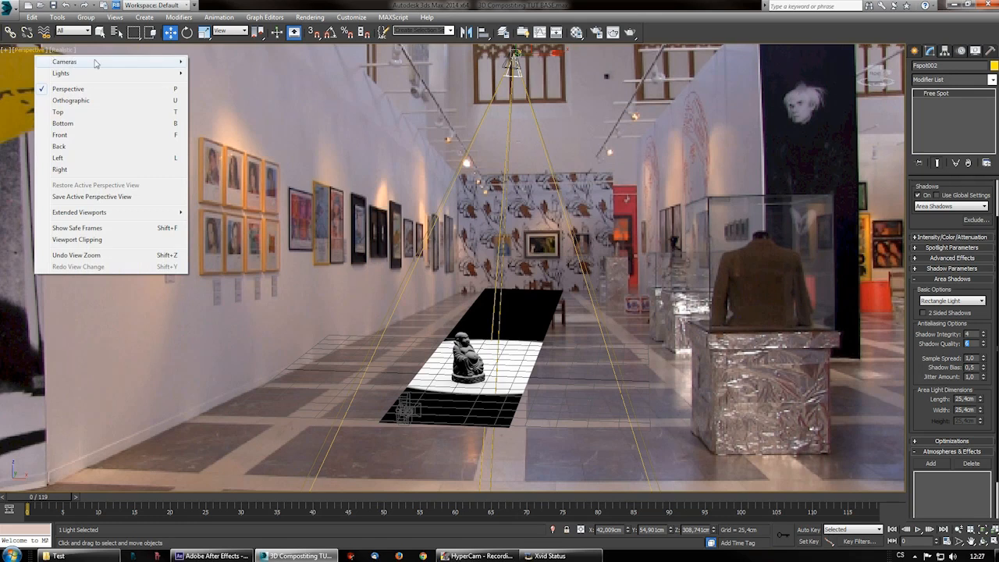
mouse_move(170, 63)
left_click(216, 62)
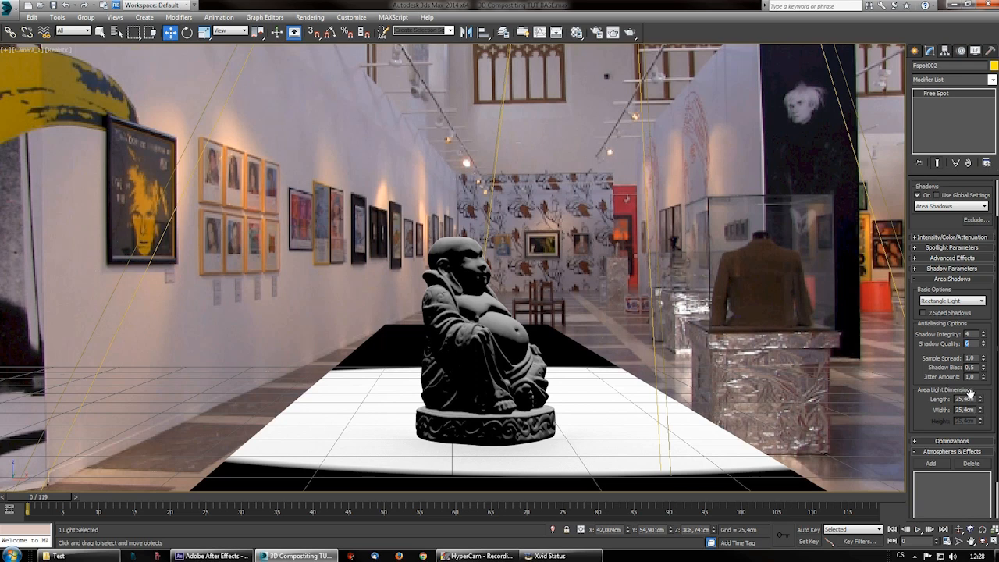
key("shift+q")
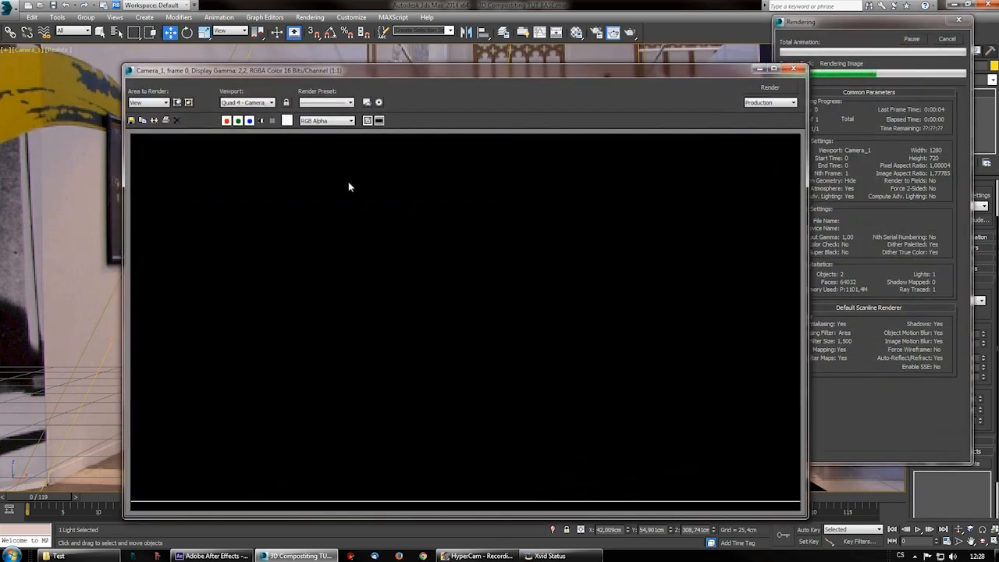
left_click(260, 120)
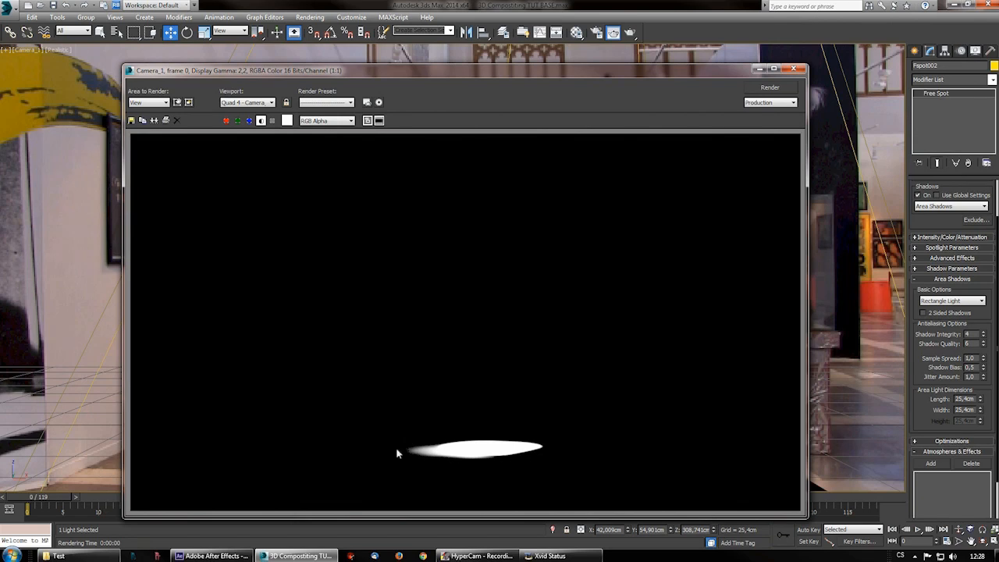
left_click(793, 69)
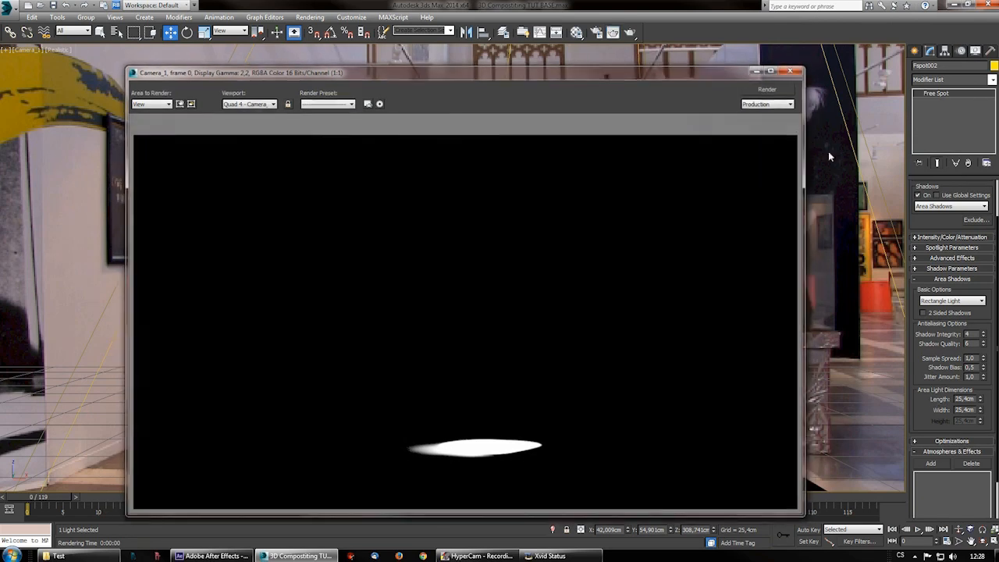
- Set the length and width of the spot's area light dimensions to 40 cm
double_click(975, 399)
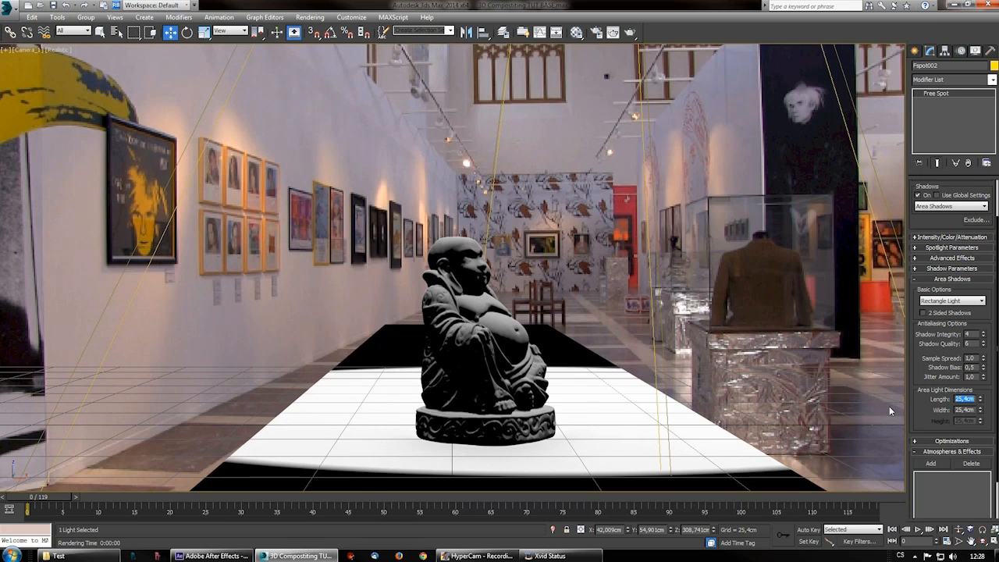
type("40")
double_click(966, 409)
type("40")
key("Return")
- Deselect the spot, render the camera view again with the enlarged area light and display the alpha channel
left_click(562, 102)
key("shift+q")
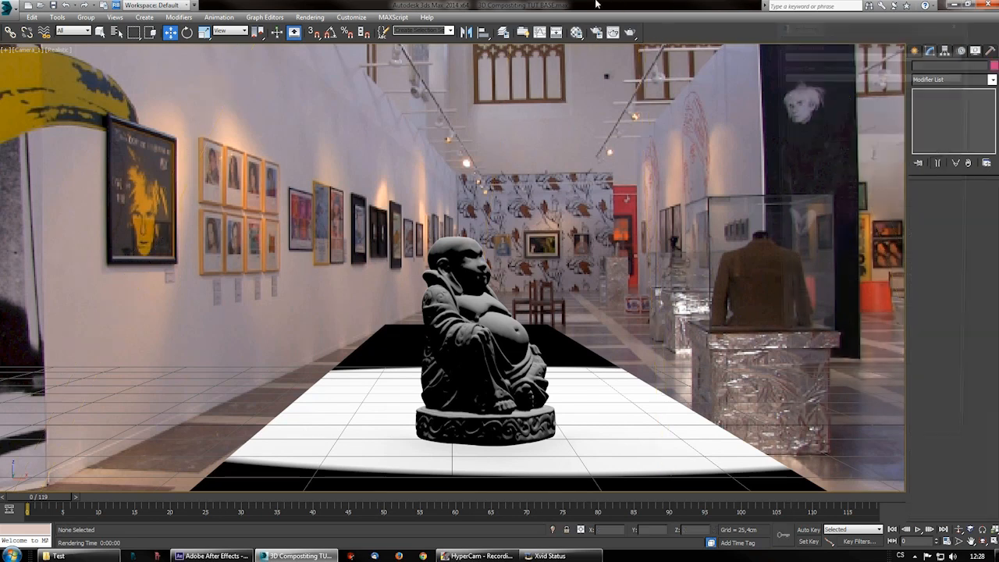
left_click(263, 123)
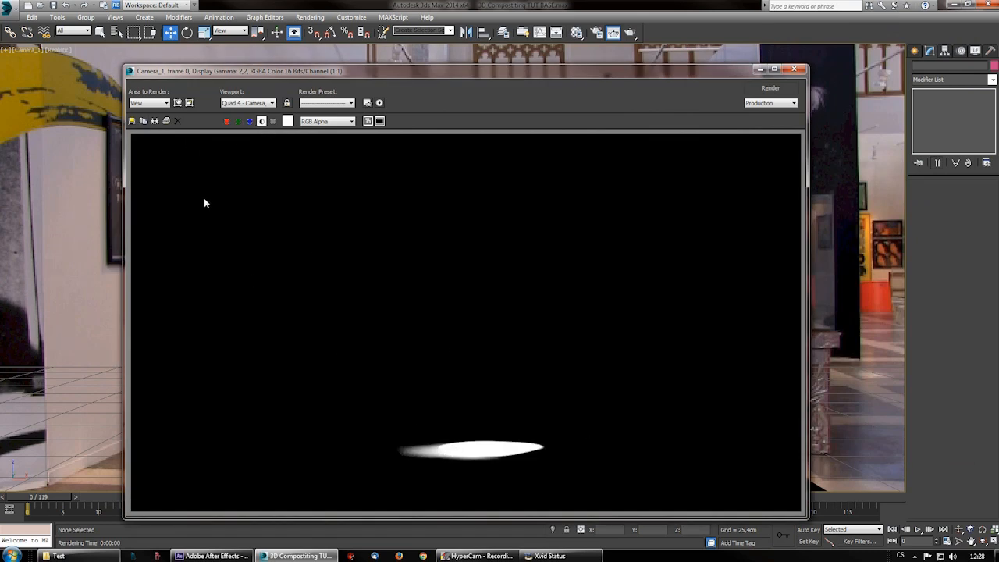
- Save the rendered shadow to the Test folder as the PNG image Shadow2 with RGB 48 bit color and alpha channel
left_click(132, 122)
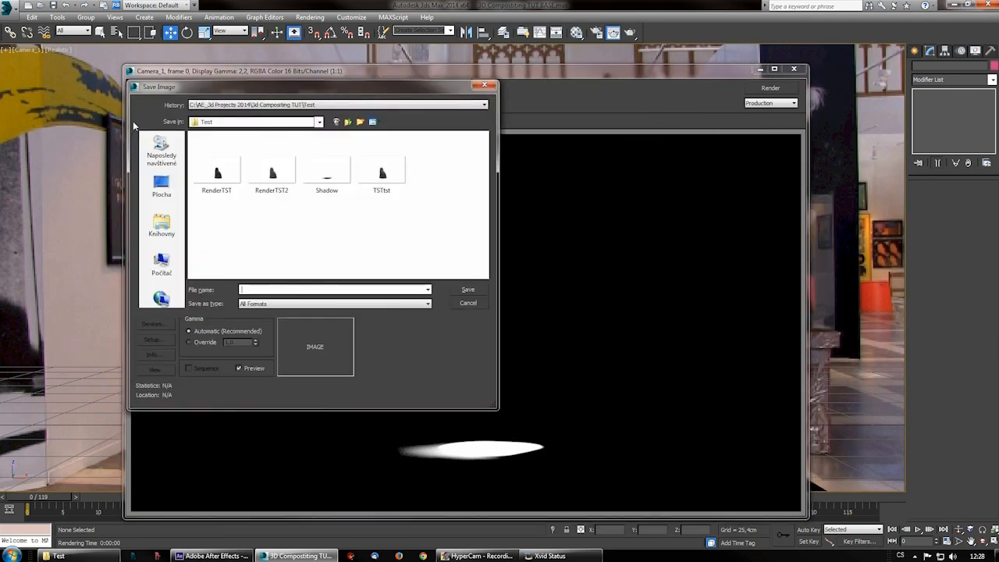
left_click(321, 178)
double_click(275, 289)
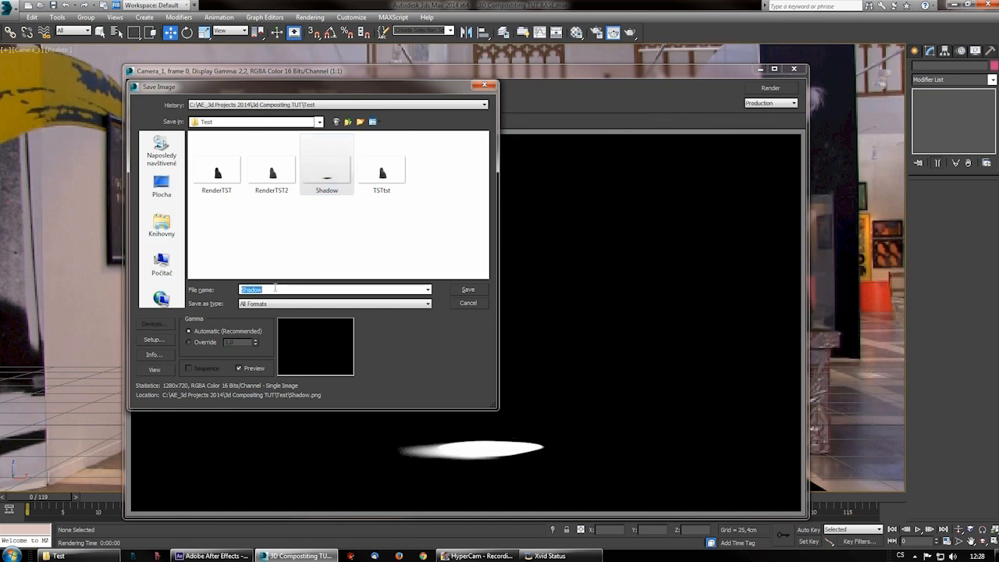
left_click(275, 289)
left_click(261, 304)
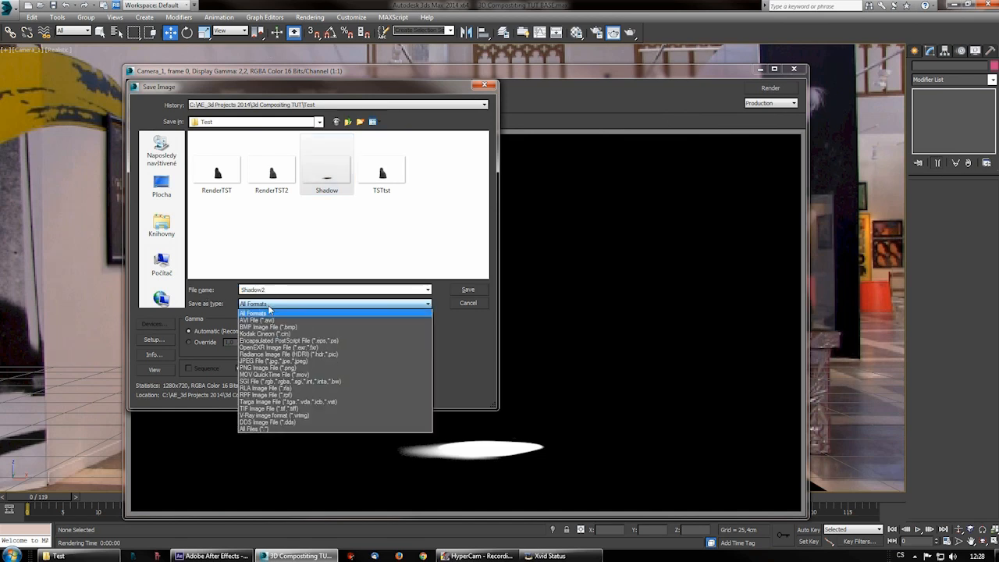
left_click(269, 368)
left_click(468, 290)
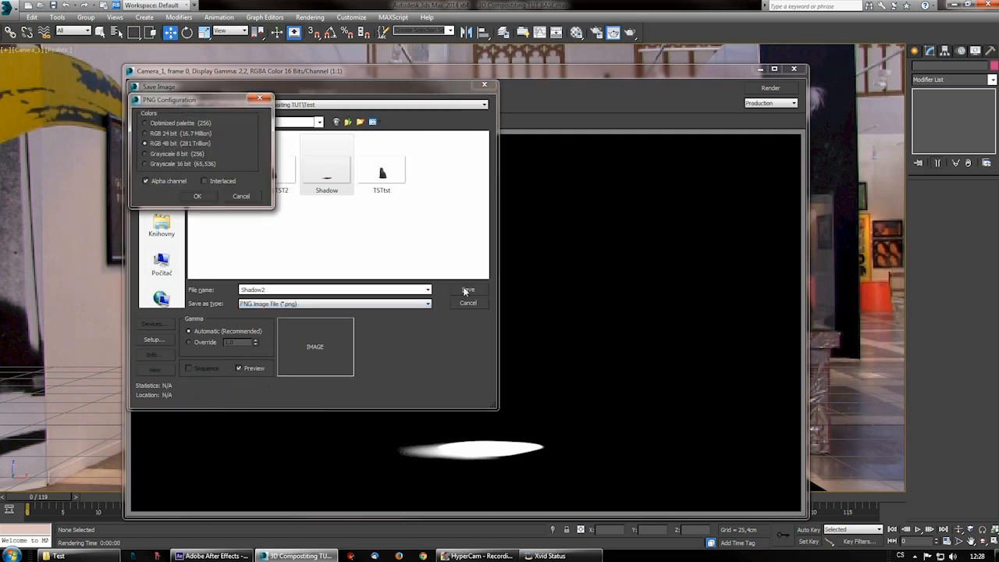
left_click(198, 196)
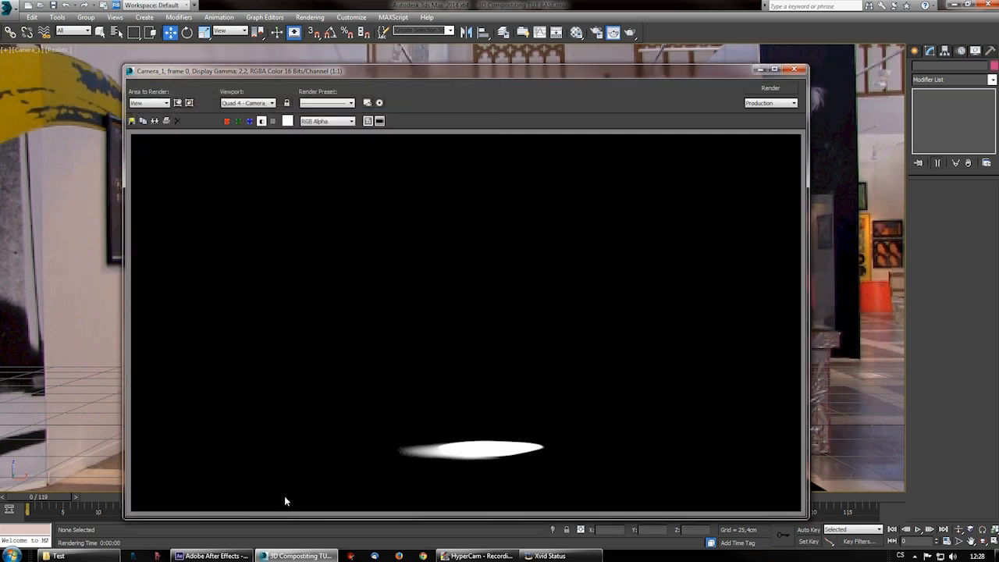
- Switch to After Effects and show the 3d CompTUT_721 composition with the Buddha framed in the viewer
left_click(210, 555)
left_click(20, 48)
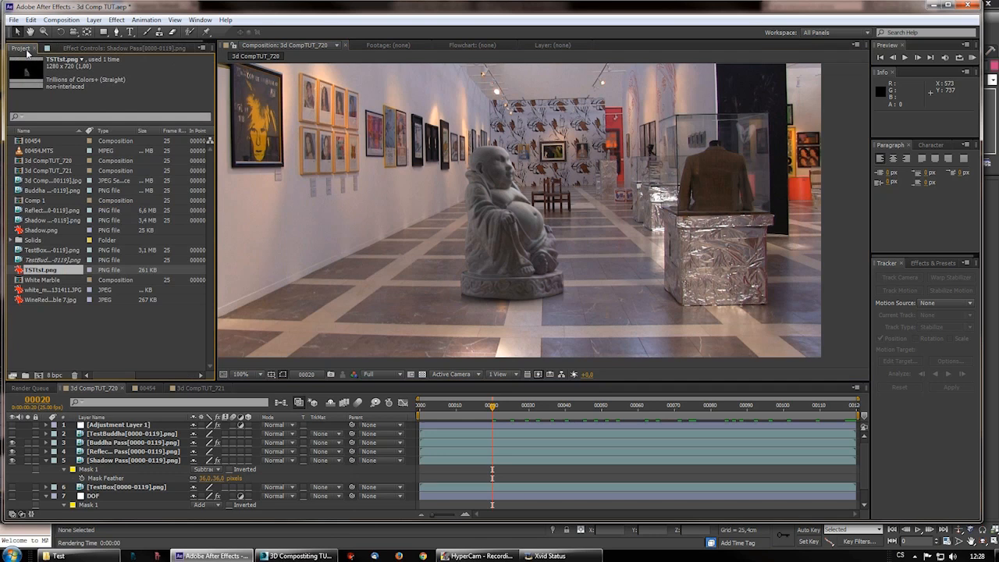
left_click(196, 388)
scroll(446, 285, "down", 1)
middle_click_drag(446, 290, 438, 270)
scroll(445, 299, "up", 1)
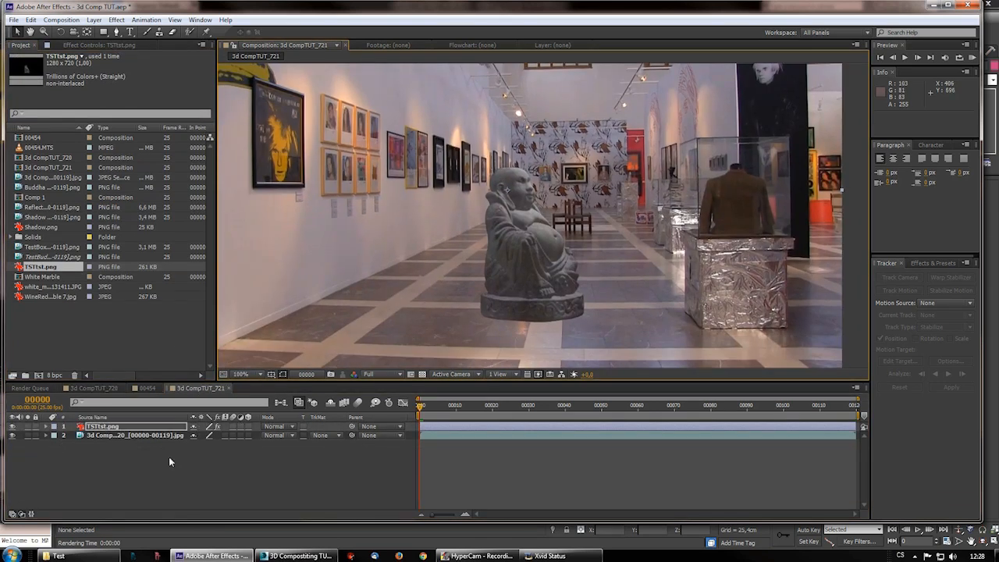
- Bring Shadow2.png from the Test folder into the composition, layered between TSTtst.png and the background sequence, and inspect the shadow
left_click(82, 46)
left_click(35, 44)
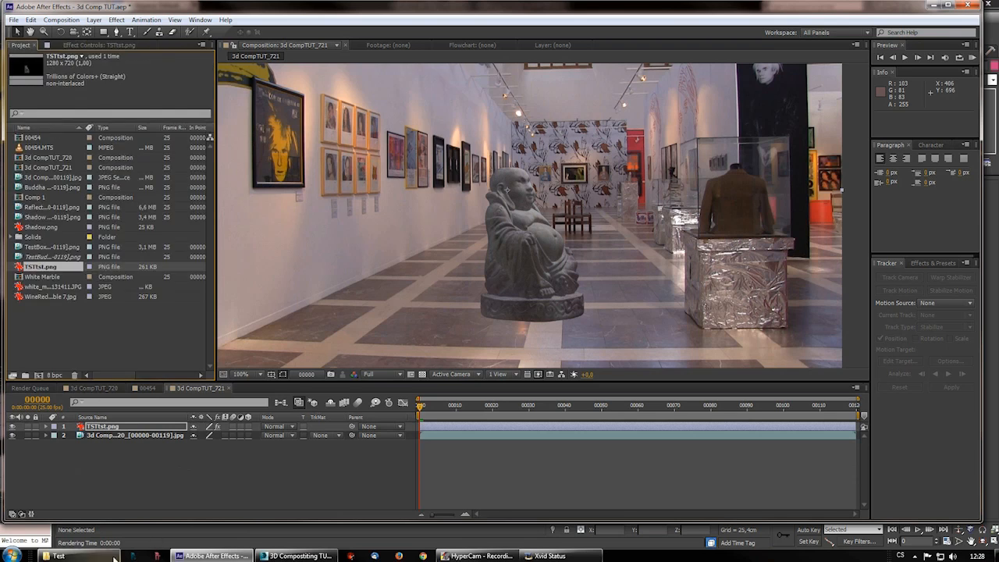
left_click(58, 555)
left_click_drag(535, 217, 164, 430)
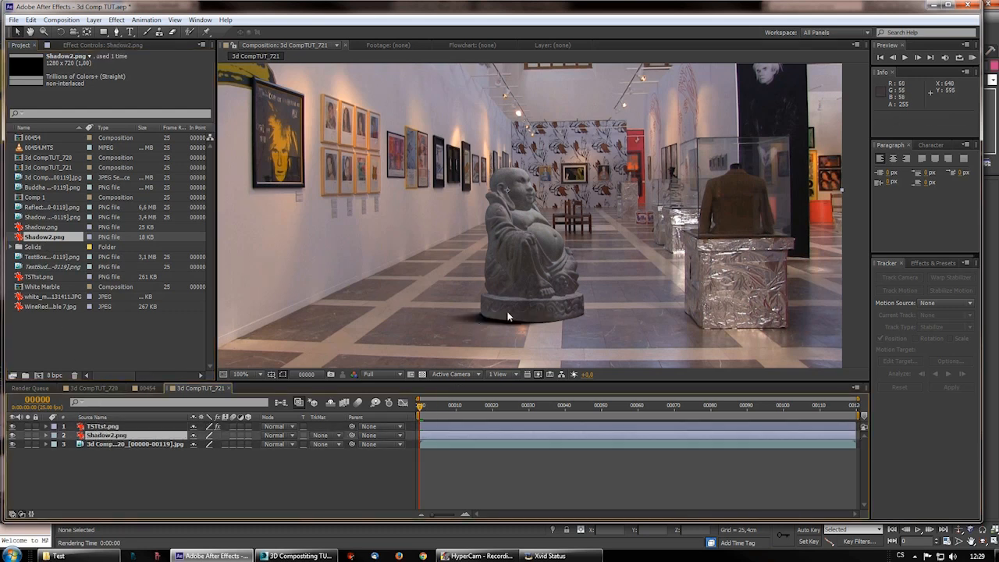
scroll(512, 348, "down", 1)
scroll(508, 295, "up", 1)
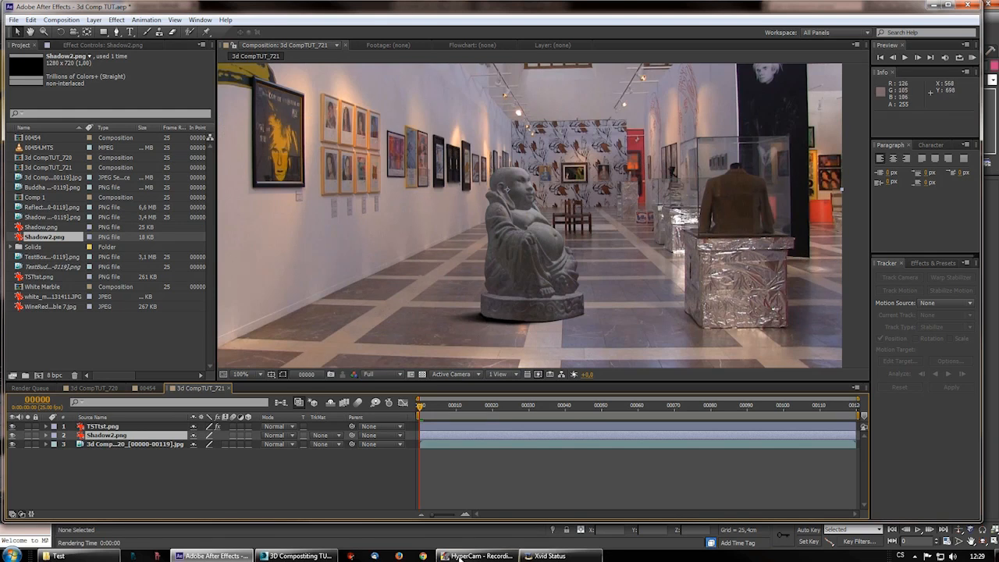
- Return to 3ds Max, close the rendered frame and shift the Fspot002 spotlight slightly along X in the perspective view
left_click(299, 555)
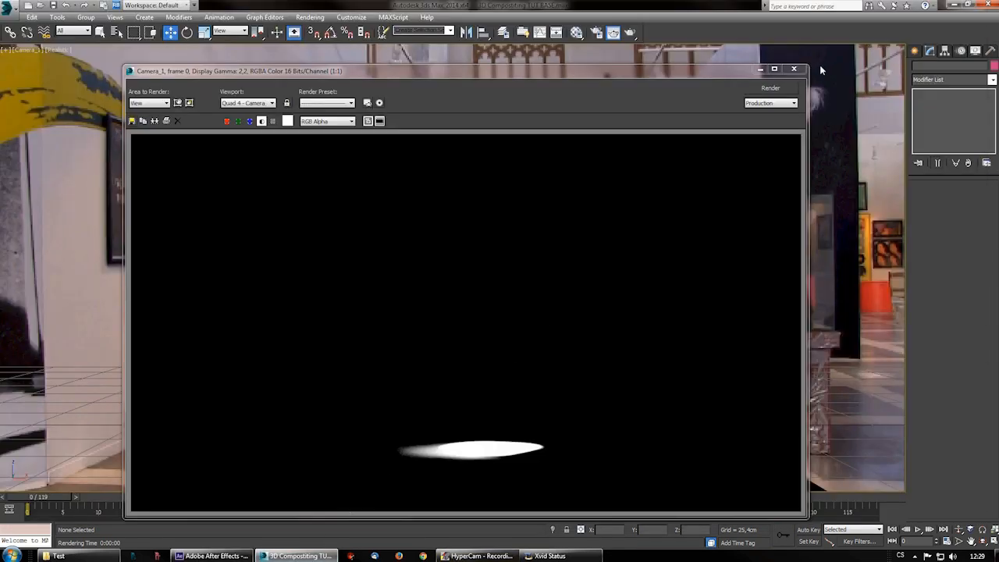
left_click(793, 69)
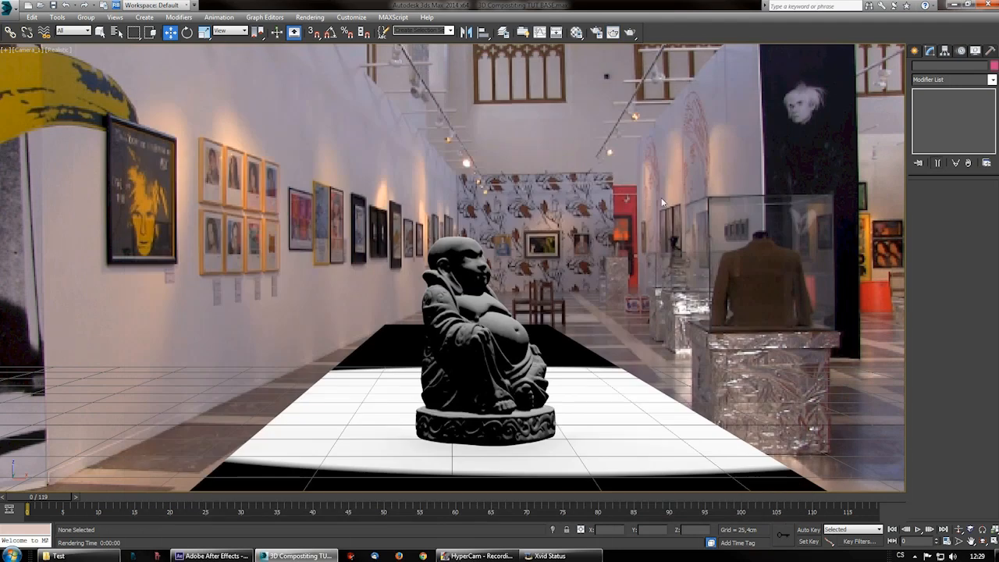
key("p")
middle_click_drag(664, 202, 577, 264, "alt")
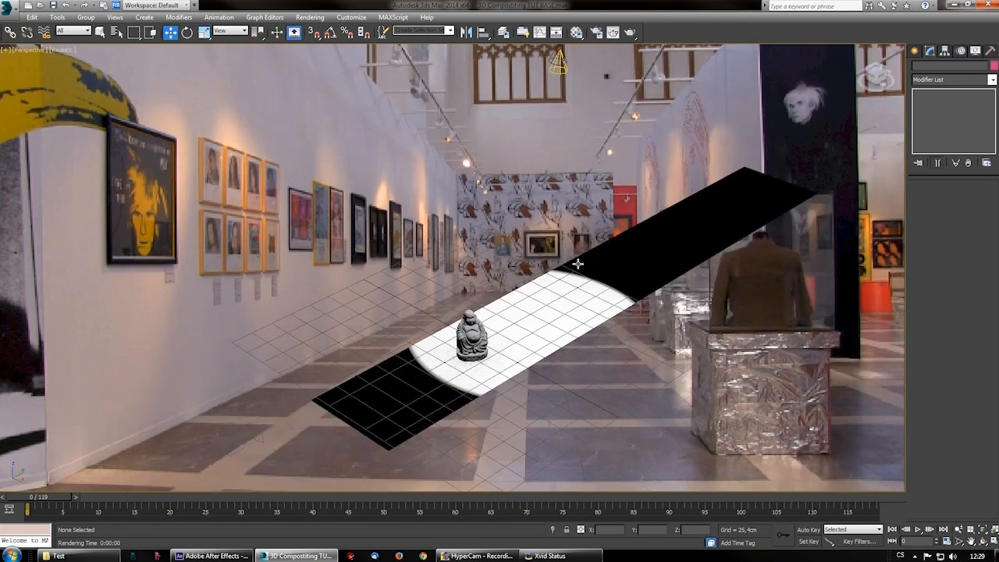
left_click(559, 64)
middle_click_drag(538, 141, 468, 287, "alt")
left_click_drag(543, 113, 530, 114)
middle_click_drag(478, 244, 555, 234, "alt")
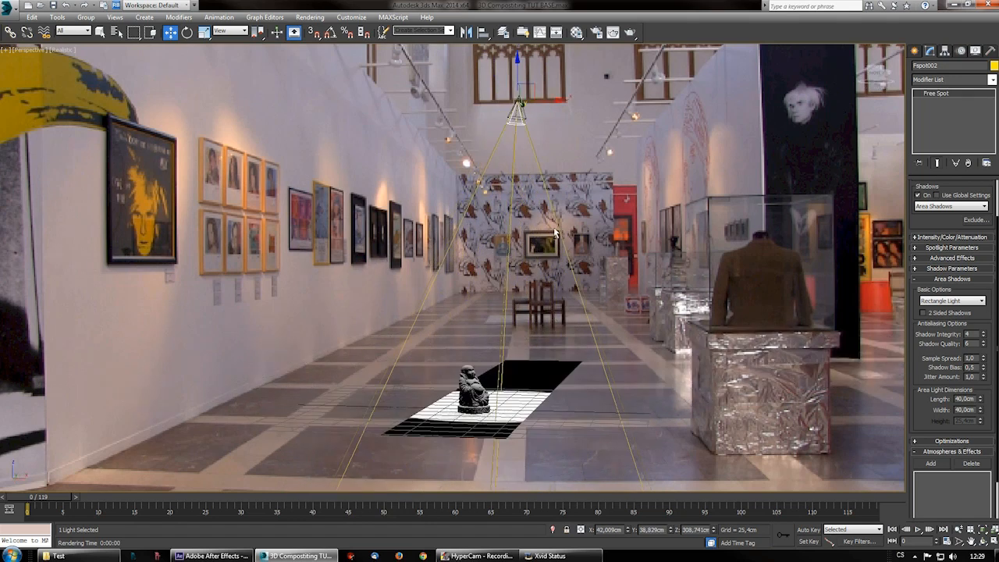
- Set the length and width of the spotlight's area light dimensions to 55 cm
scroll(553, 233, "up", 5)
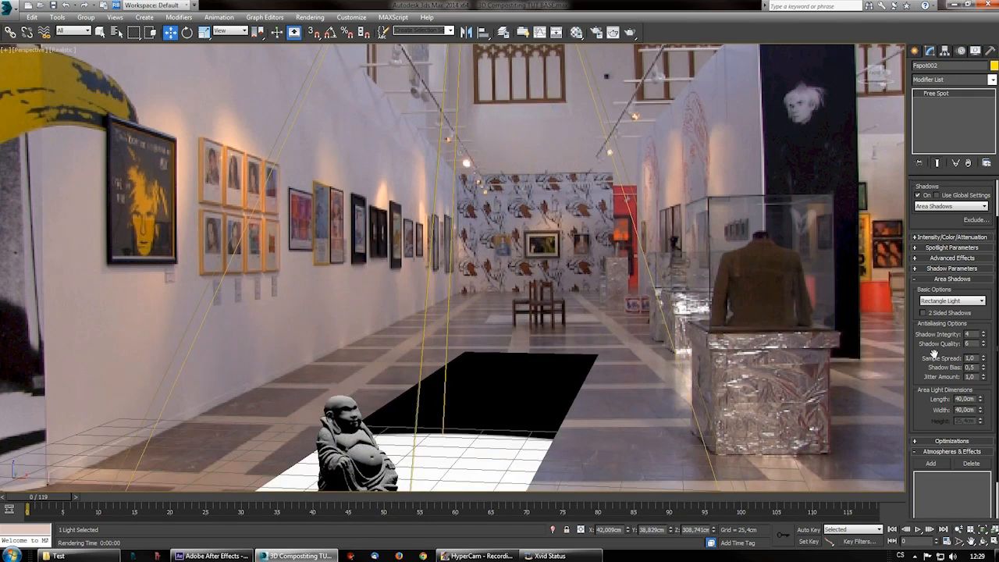
double_click(958, 398)
key("BackSpace")
type("55")
left_click_drag(957, 409, 991, 406)
type("55")
key("Return")
- Render the Camera_1 view with the 55 cm area light, check the alpha channel and close the rendered frame
left_click(35, 52)
left_click(219, 63)
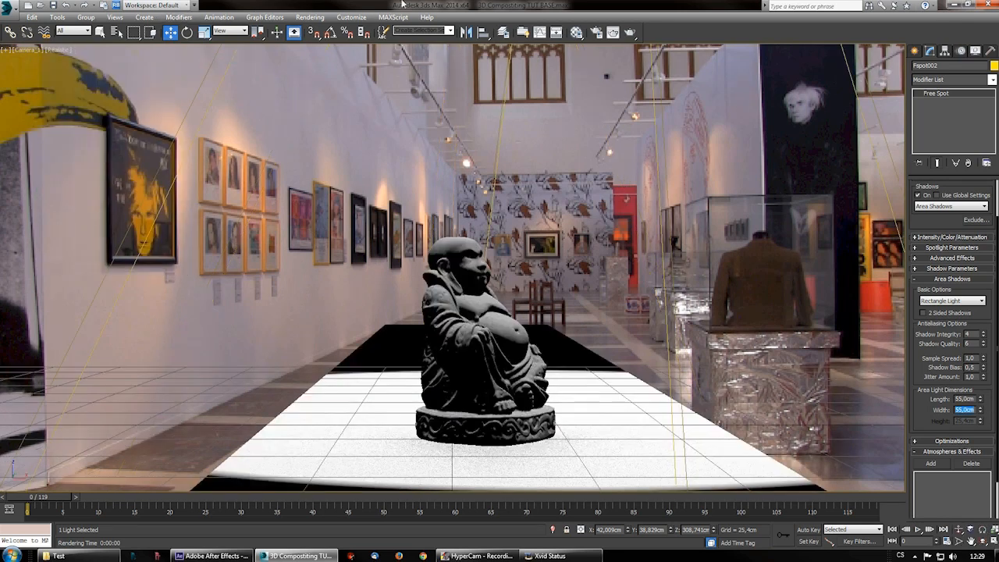
key("shift+q")
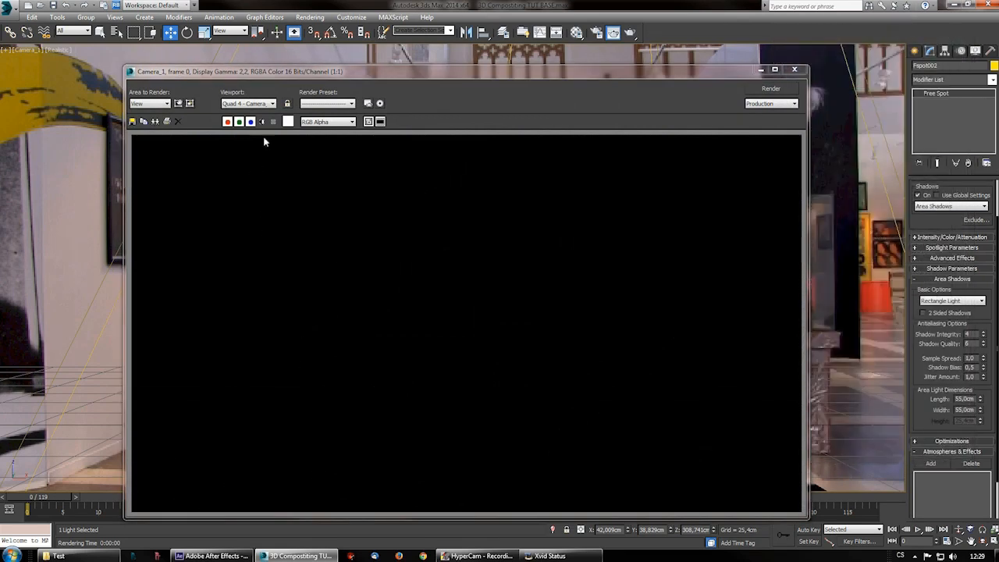
left_click(262, 123)
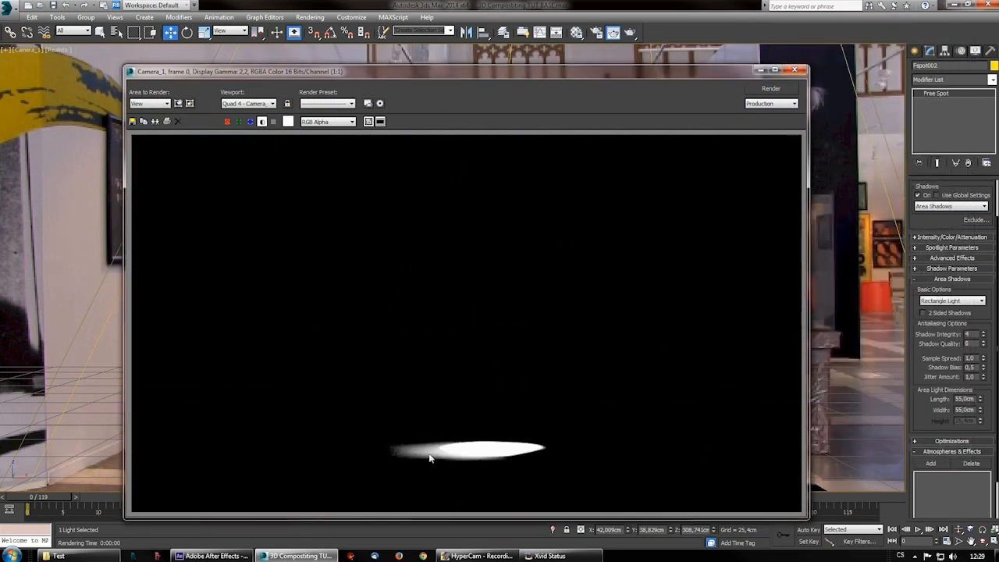
left_click(794, 70)
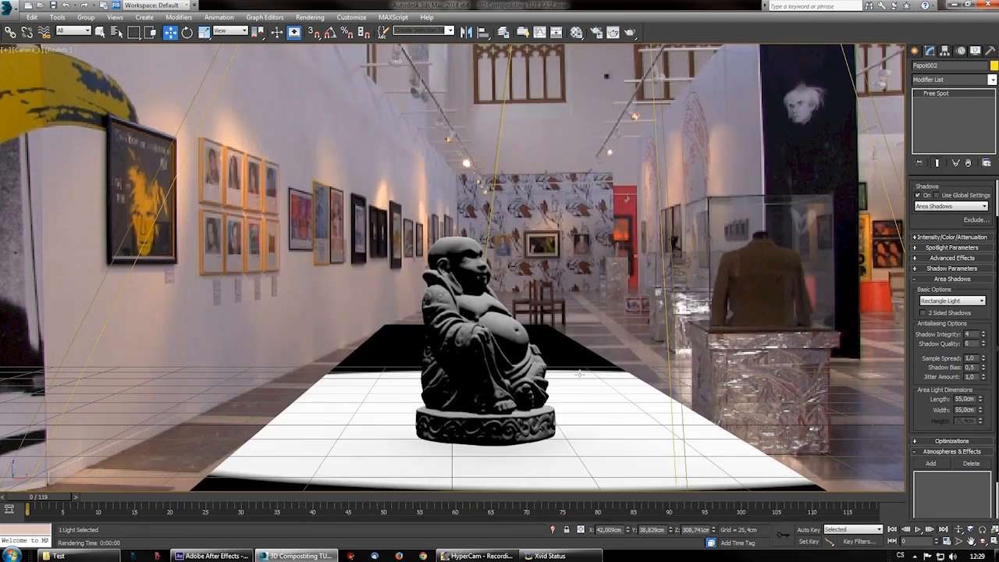
- Move the Fspot002 spotlight about -12.8 cm along X above the Buddha
scroll(551, 339, "down", 3)
middle_click_drag(563, 366, 547, 409, "alt")
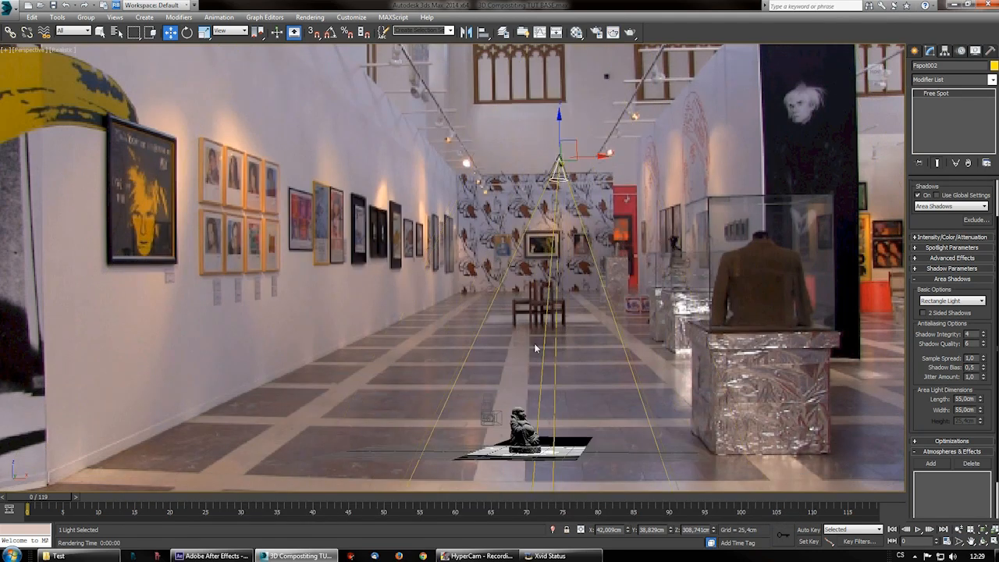
left_click_drag(601, 157, 587, 157)
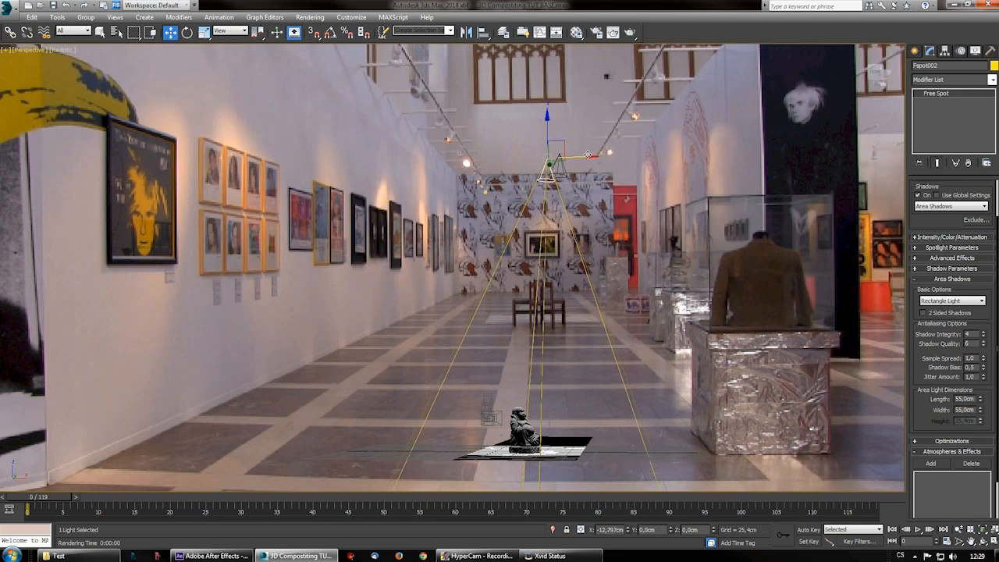
middle_click_drag(540, 192, 485, 230, "alt")
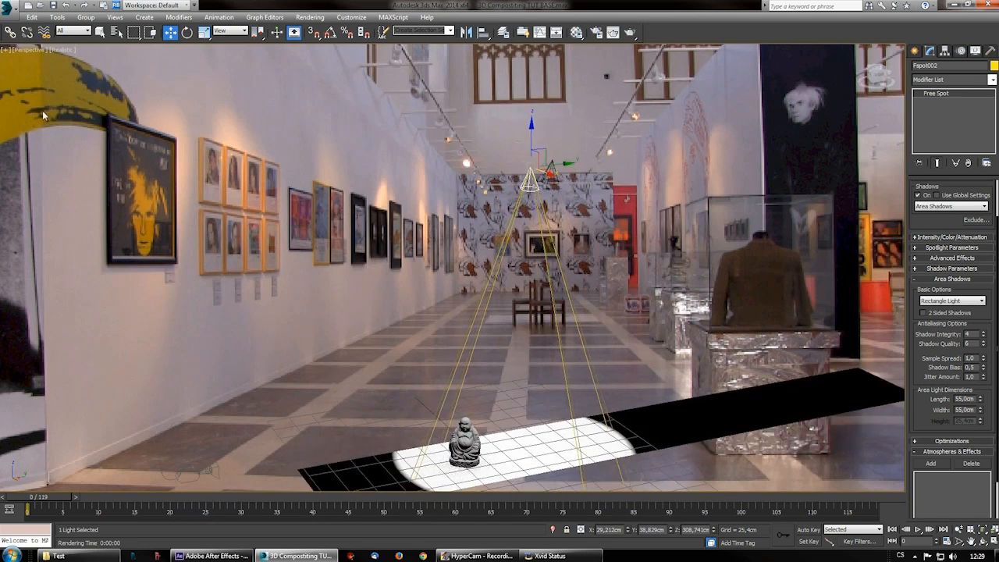
- Render the Camera_1 view with the repositioned spotlight and display the alpha channel
left_click(35, 50)
mouse_move(81, 63)
left_click(204, 62)
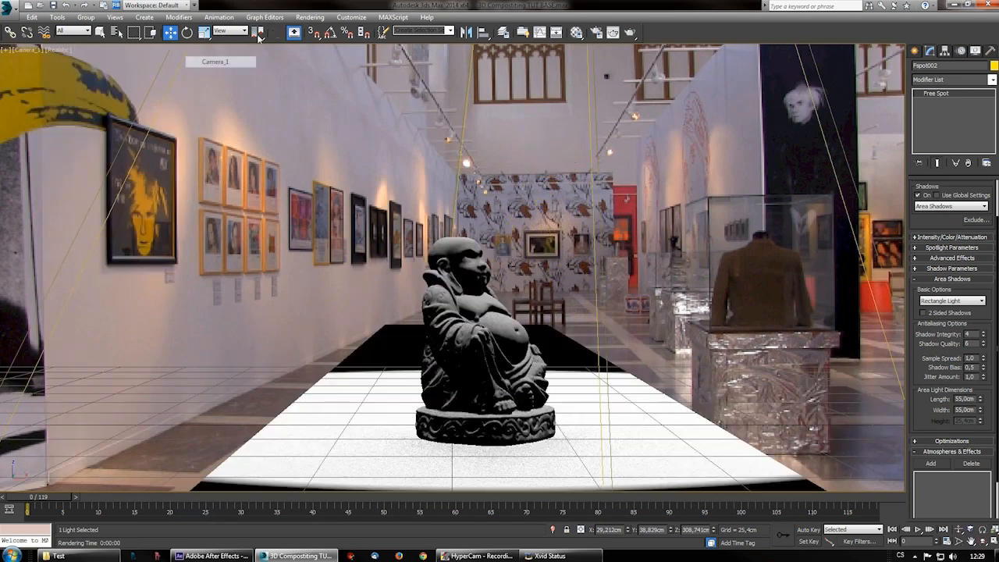
key("shift+q")
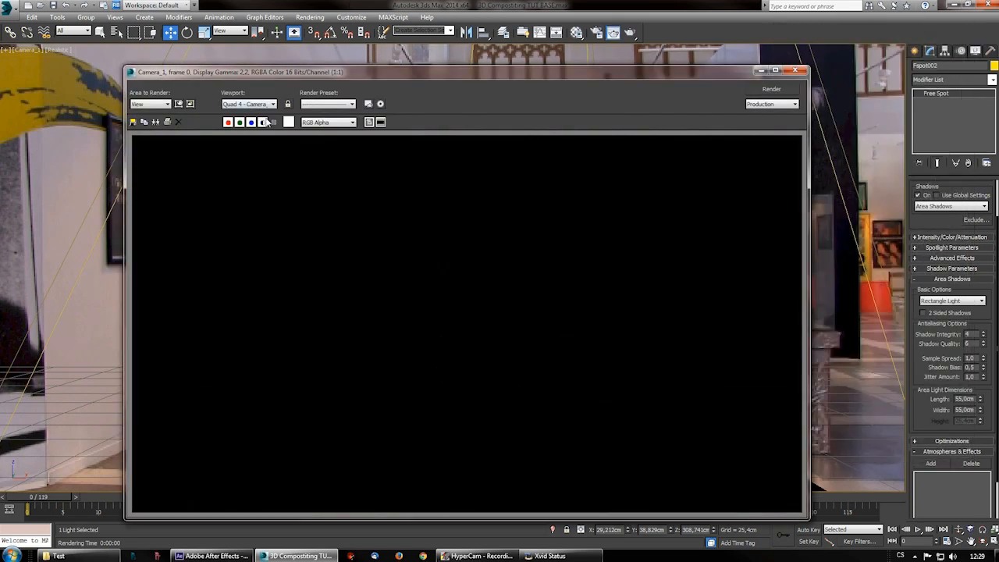
left_click(263, 122)
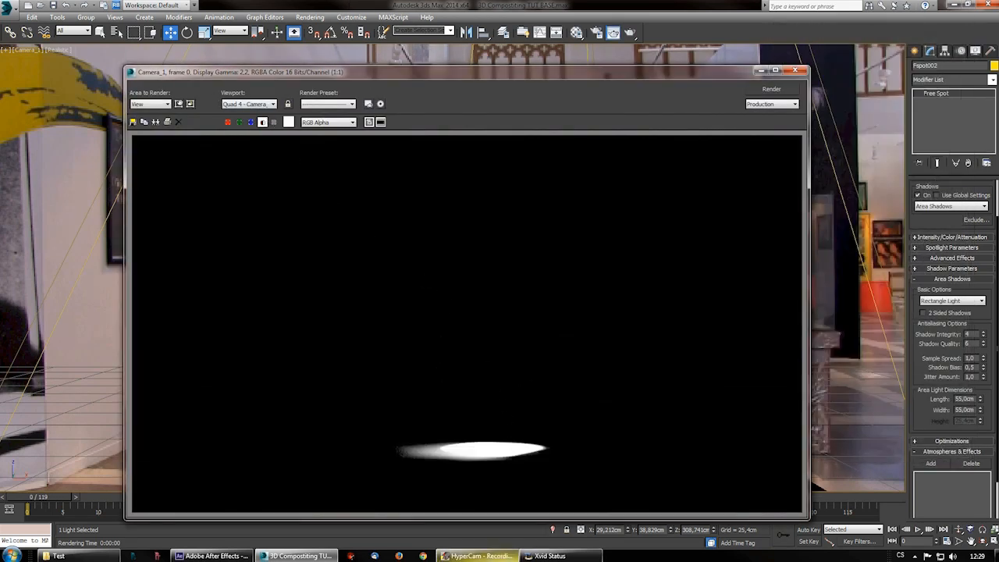
- Switch to After Effects, set the Shadow2.png layer's opacity to 74% and inspect the shadow at the Buddha's base
left_click(214, 555)
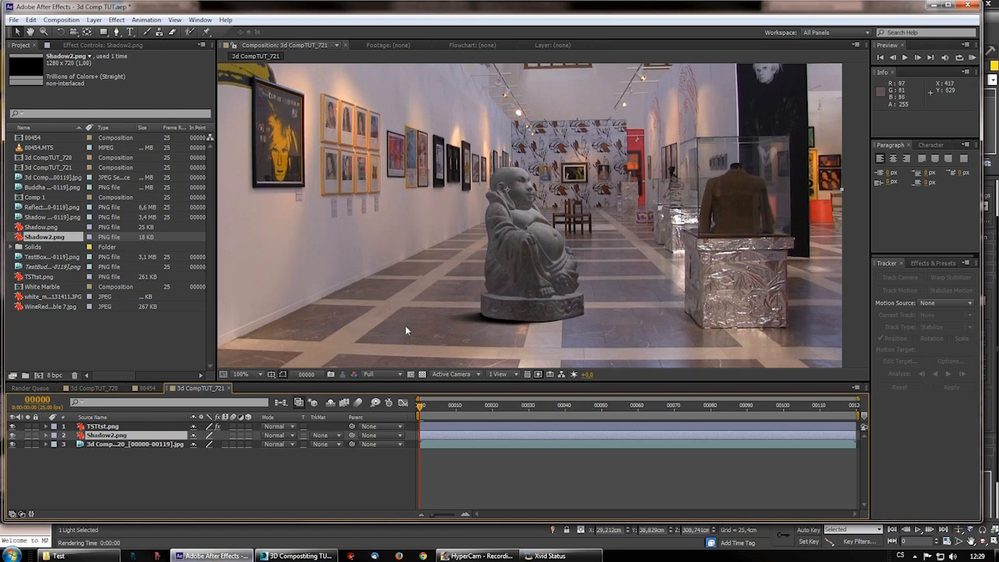
key("t")
mouse_move(198, 444)
left_mouse_down()
mouse_move(161, 449)
mouse_move(203, 443)
mouse_move(192, 442)
left_mouse_up()
scroll(418, 295, "up", 3)
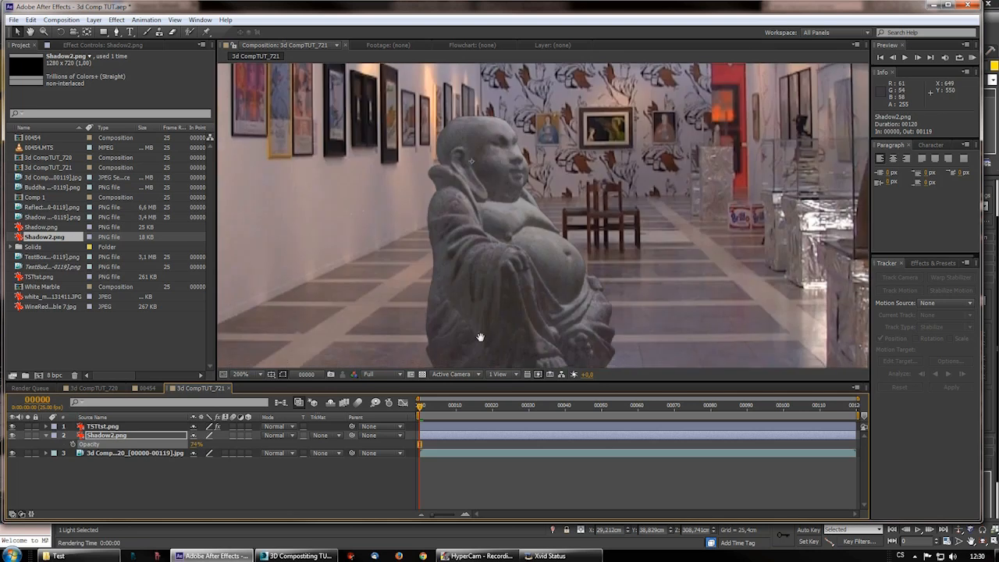
scroll(456, 316, "down", 2)
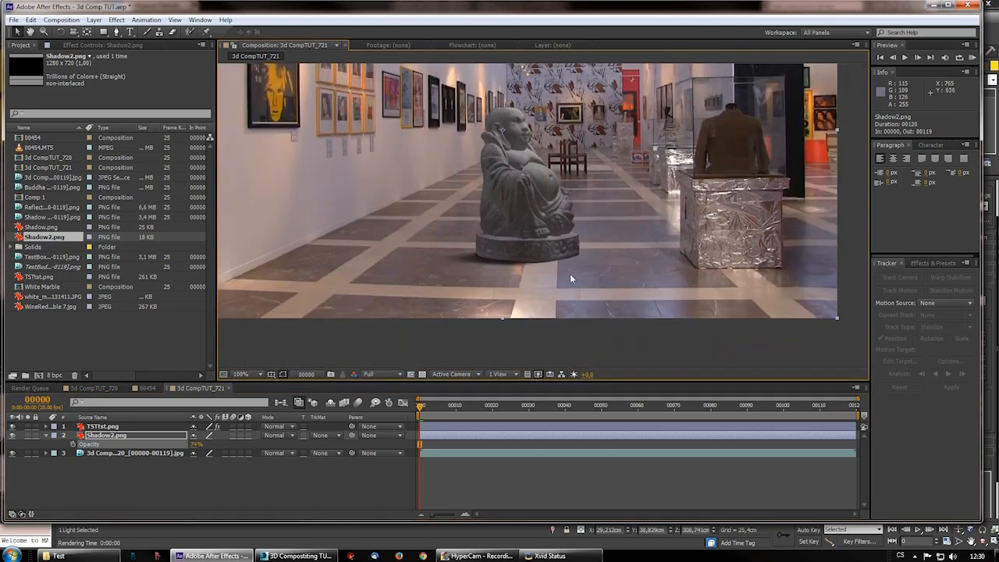
scroll(546, 273, "up", 1)
- Return to 3ds Max, close the rendered frame and review the frame range and Shadow Pass.png output in Render Setup
left_click(14, 19)
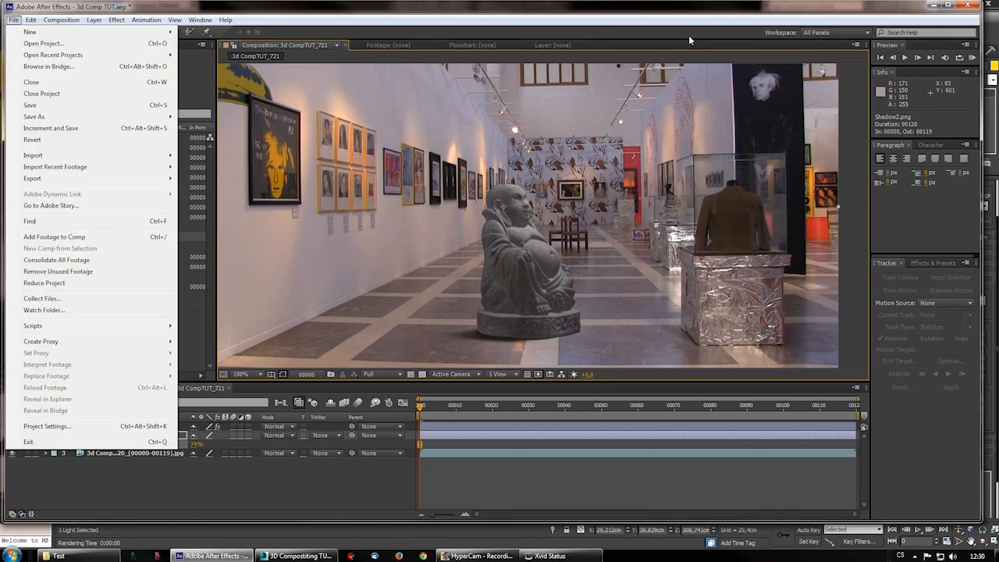
left_click(806, 3)
key("alt+Tab")
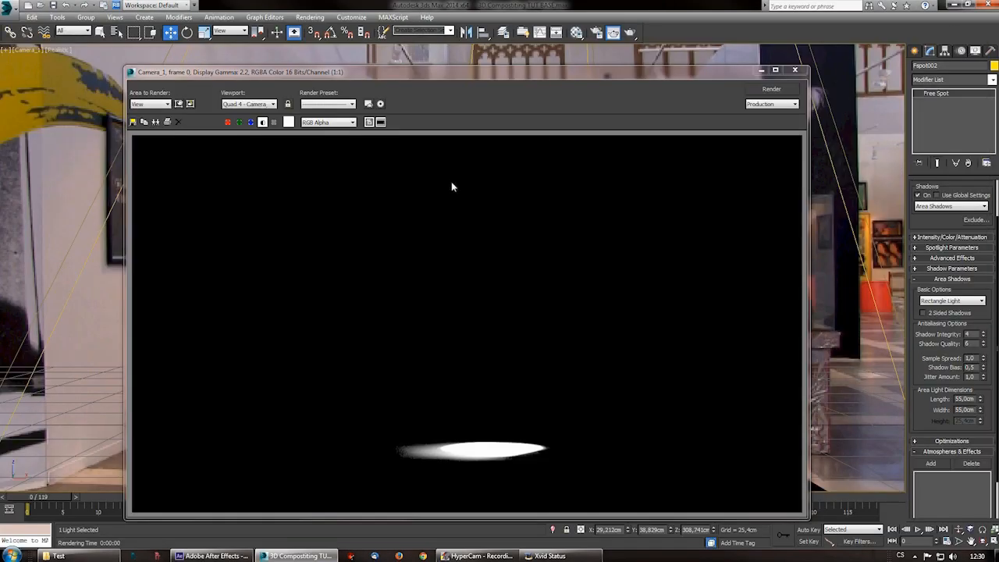
left_click(794, 69)
left_click(595, 32)
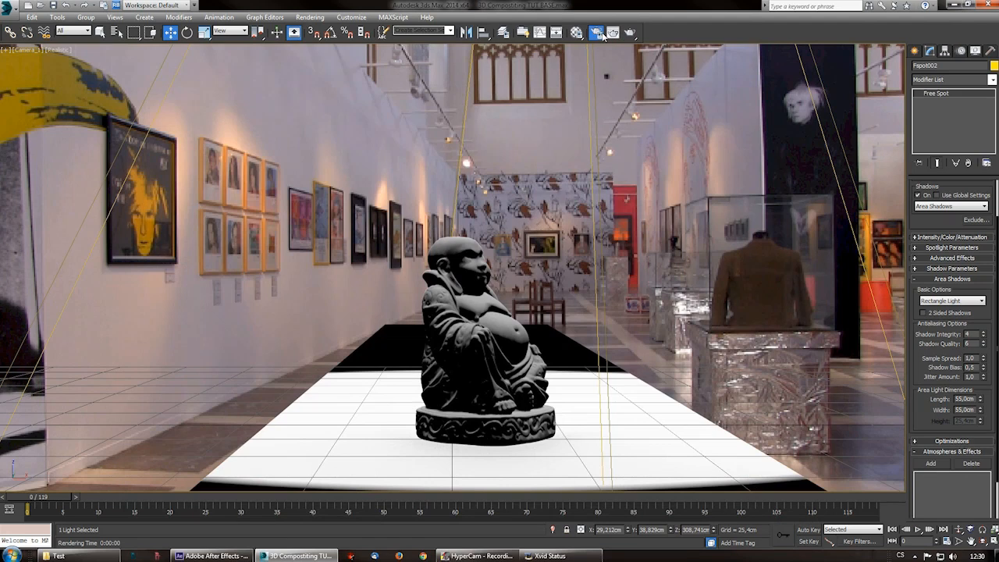
left_click_drag(414, 83, 541, 50)
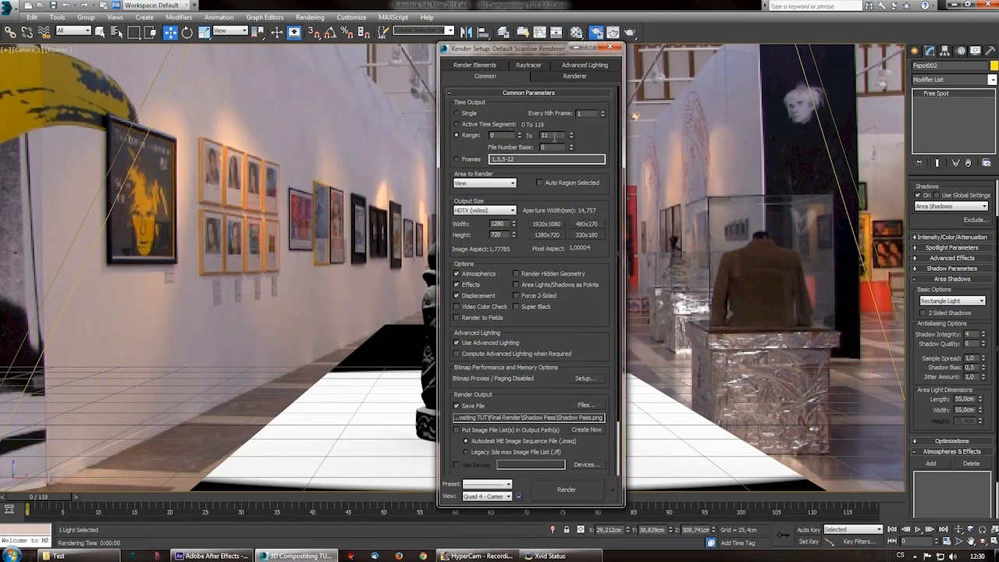
left_click_drag(619, 357, 617, 441)
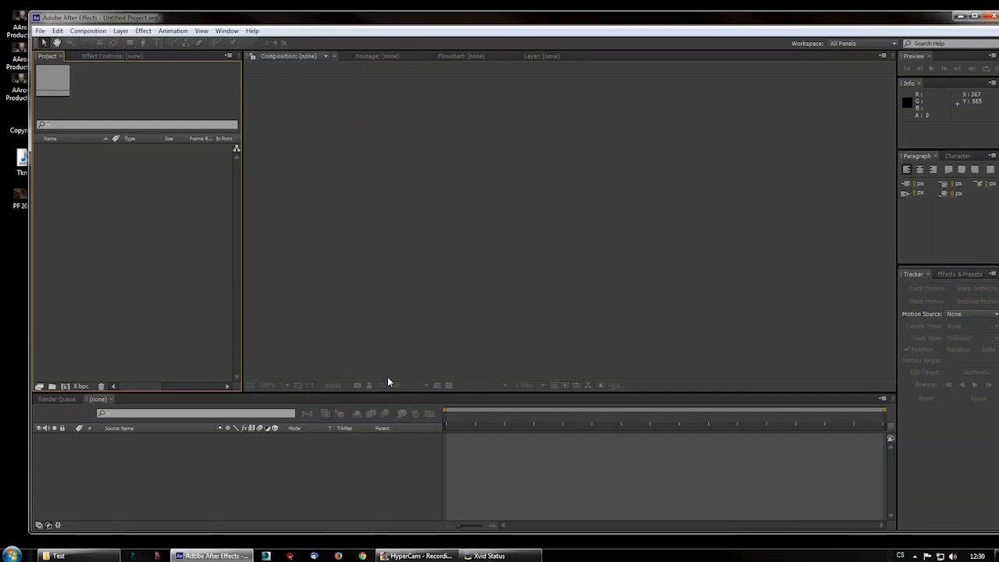
- Import the 3d CompTUT_720 JPEG sequence from the 720p Sequence footage folder and create a composition from it
left_click_drag(136, 20, 128, 18)
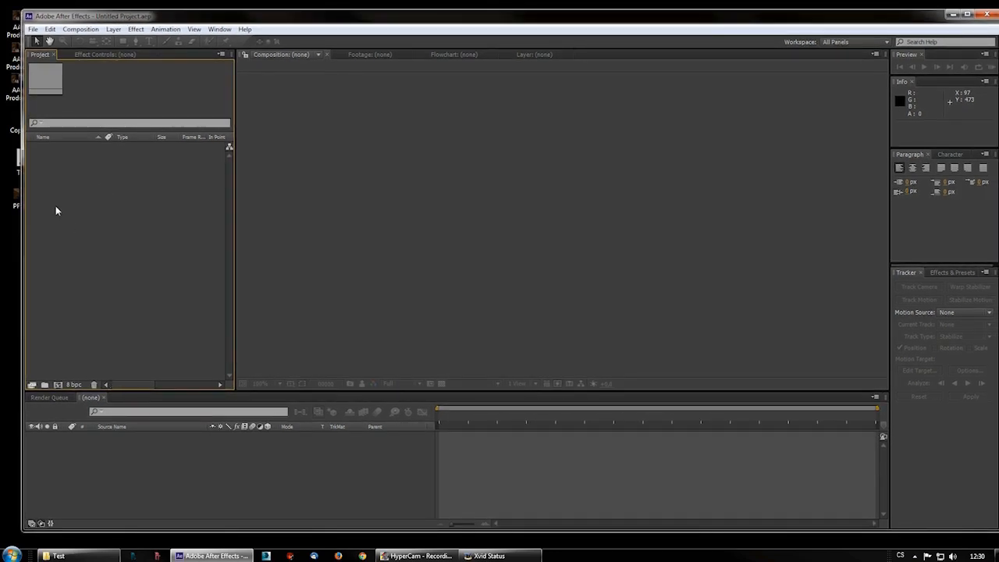
right_click(77, 180)
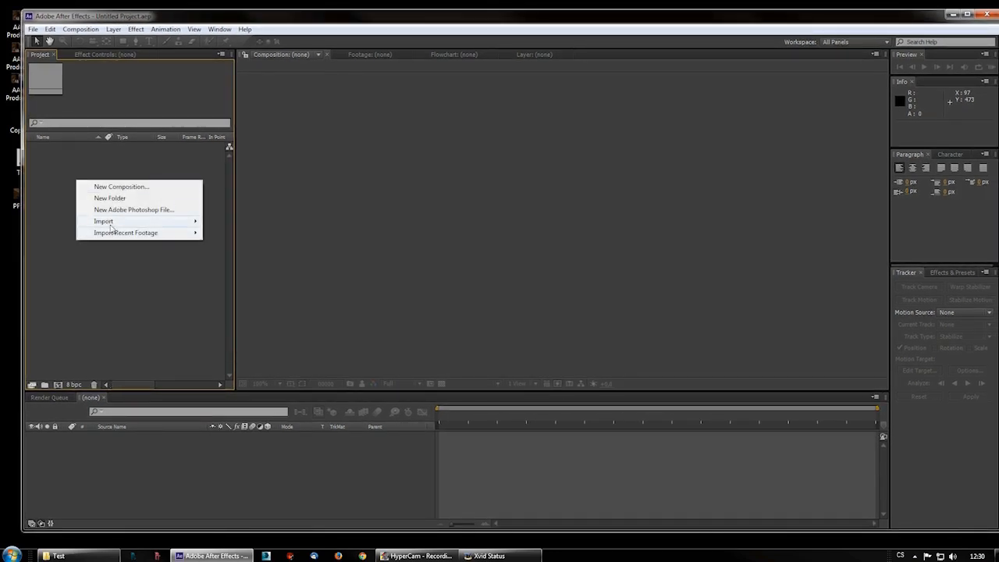
mouse_move(111, 226)
left_click(213, 223)
left_click(117, 60)
left_click(131, 138)
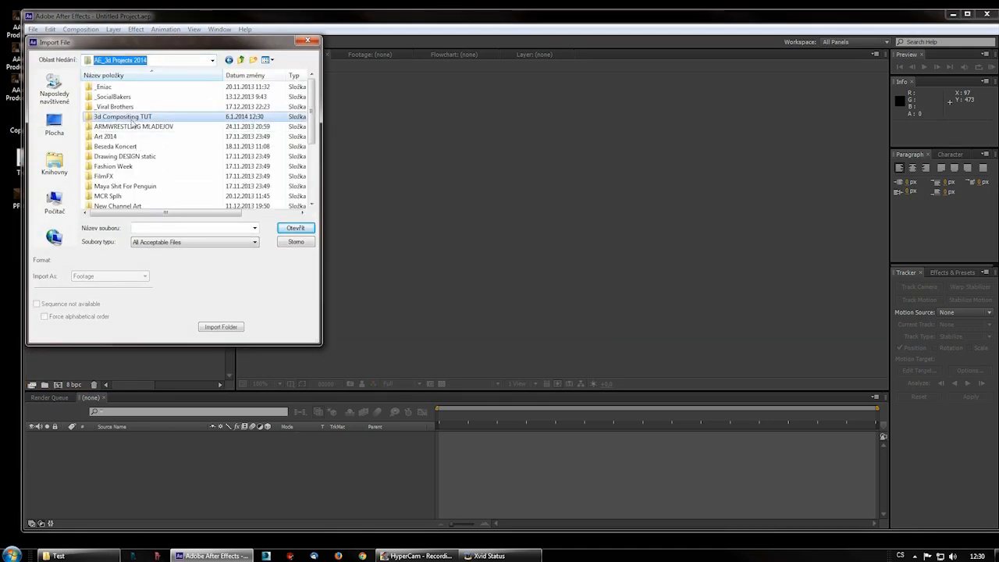
double_click(129, 117)
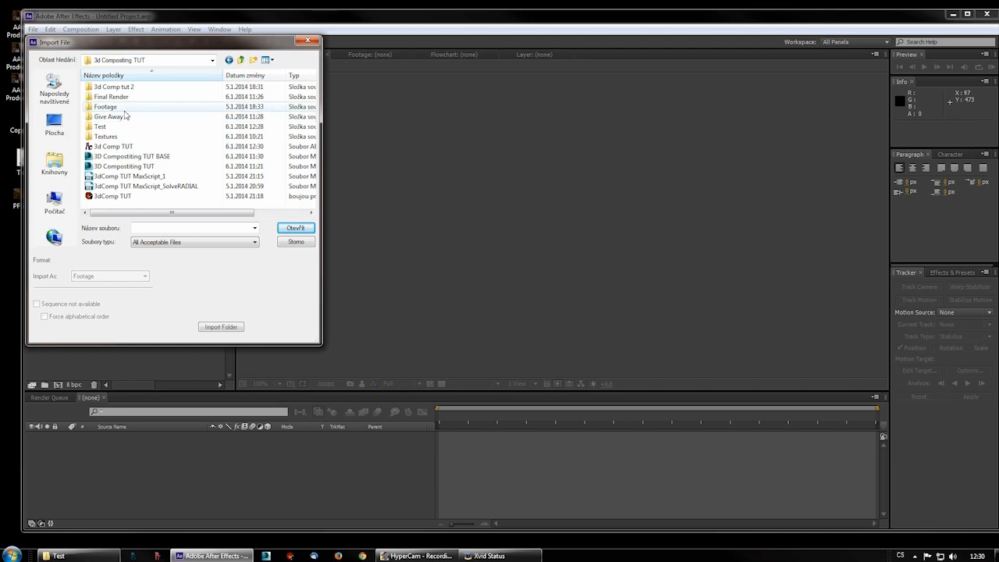
double_click(112, 108)
double_click(115, 114)
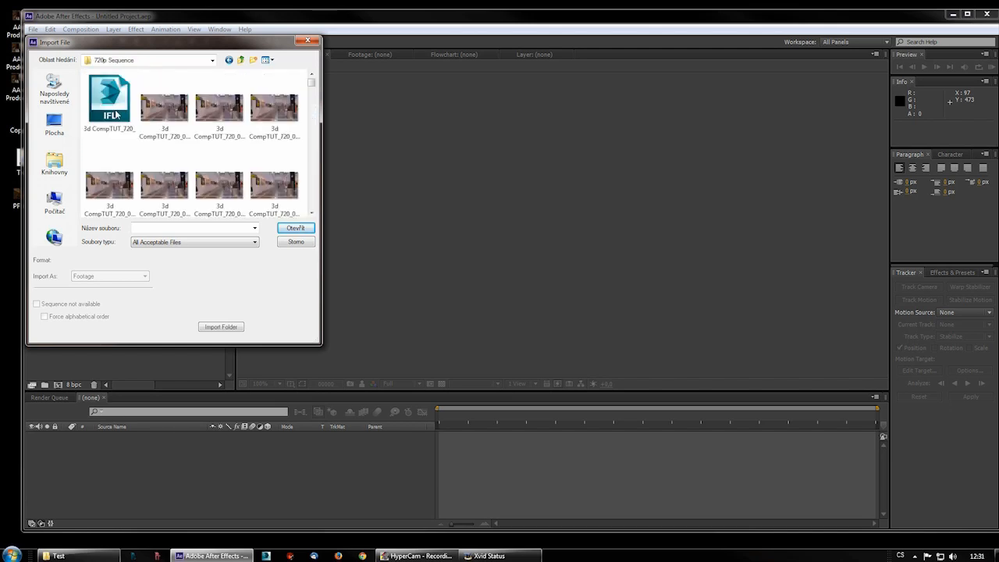
left_click(295, 227)
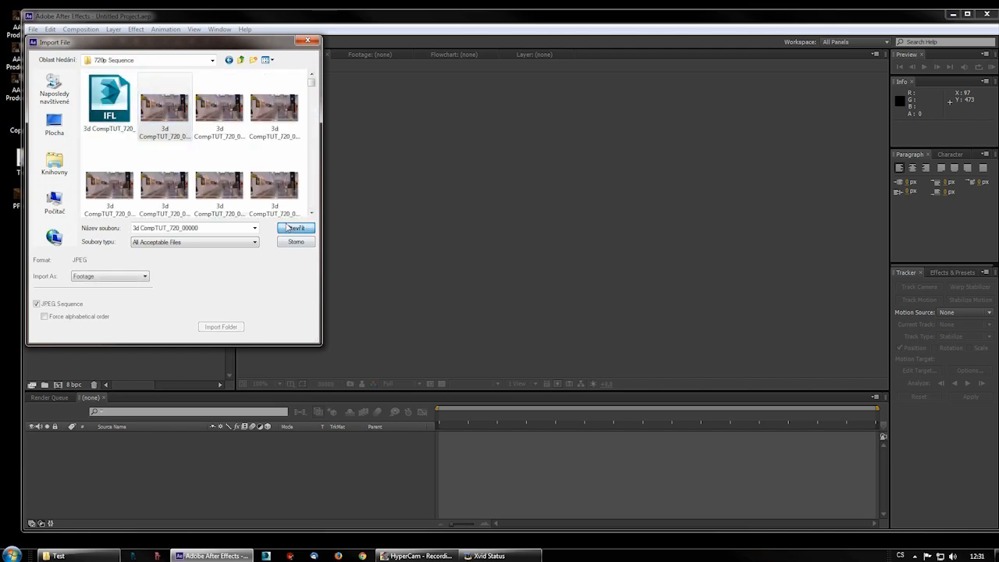
left_click_drag(66, 148, 57, 384)
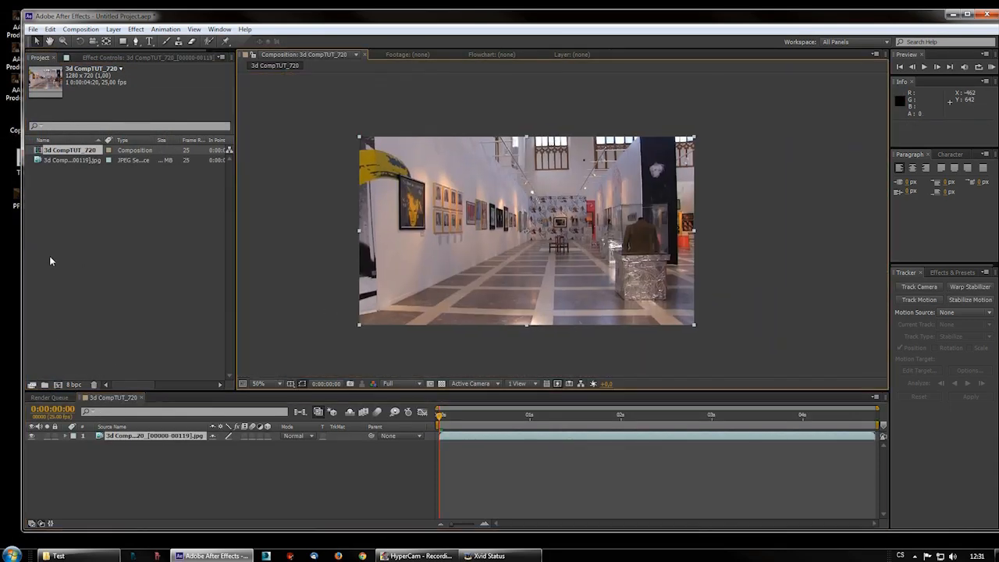
- Import the Buddha Pass PNG sequence from the Final Render folder and place it above the gallery footage in the composition
right_click(53, 253)
mouse_move(125, 293)
left_click(219, 295)
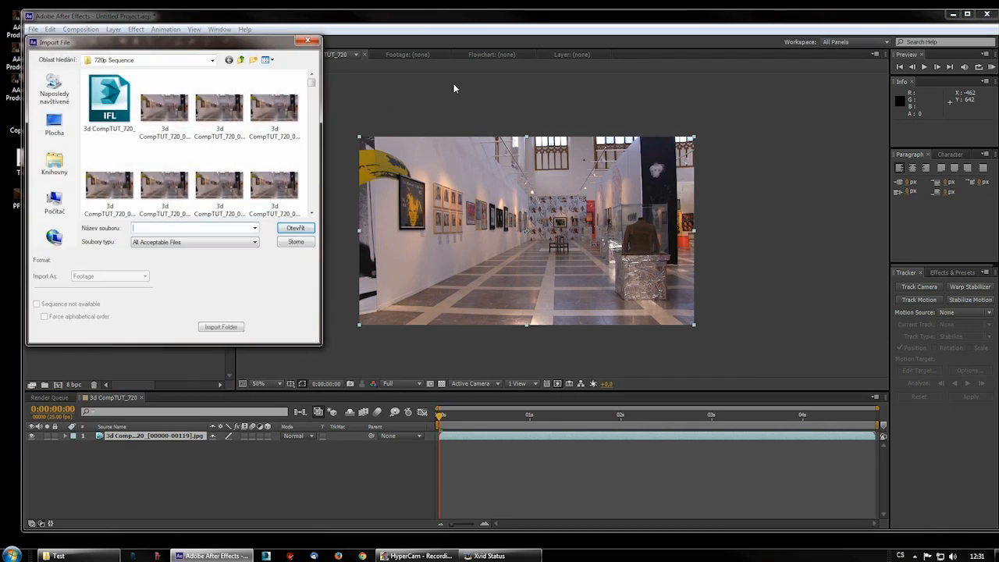
left_click(212, 60)
left_click(139, 144)
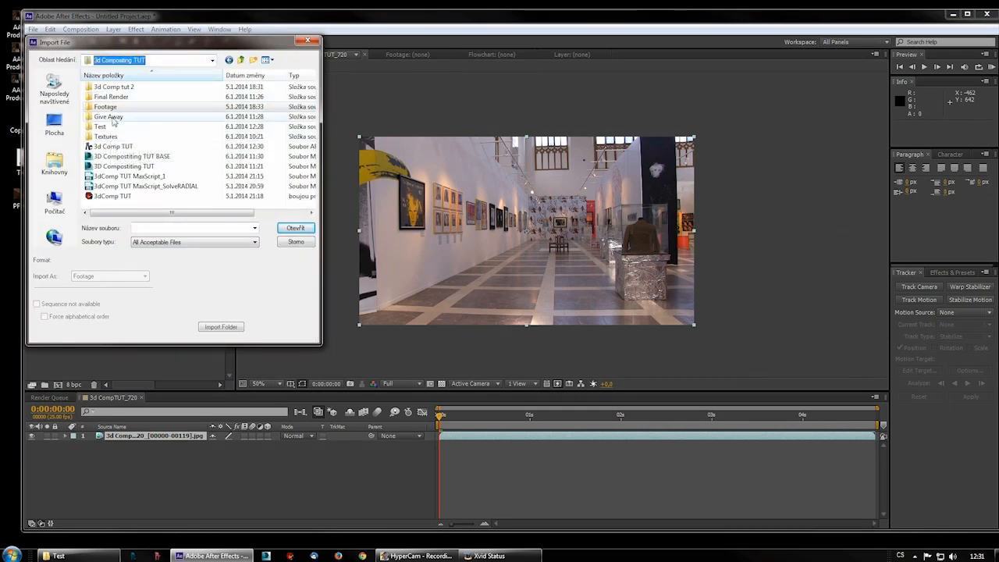
double_click(117, 97)
double_click(117, 97)
left_click(109, 101)
left_click(296, 228)
left_click_drag(60, 178, 145, 439)
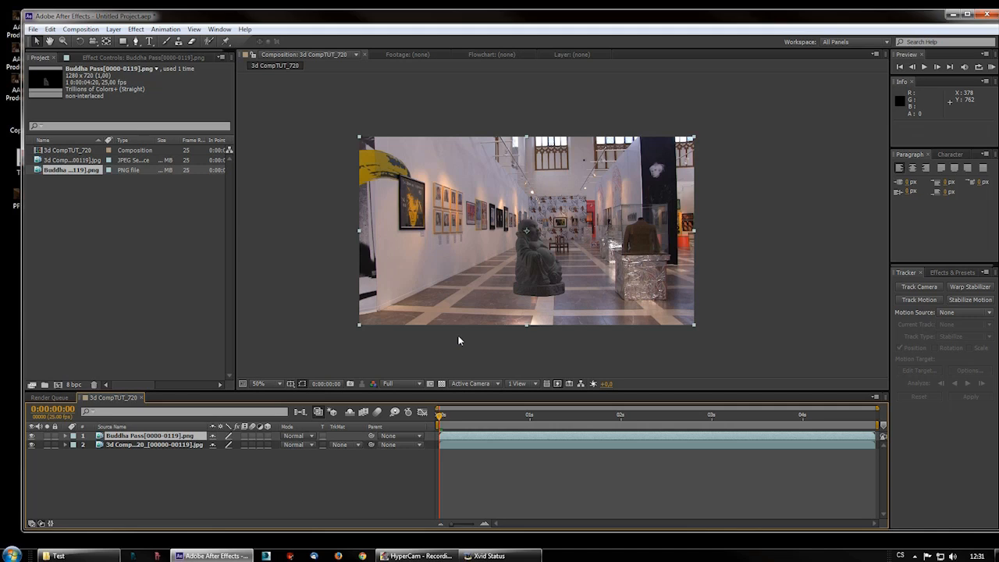
- Import the Reflection Pass PNG sequence and place it between the Buddha Pass layer and the gallery footage
left_click(91, 227)
right_click(81, 227)
mouse_move(133, 268)
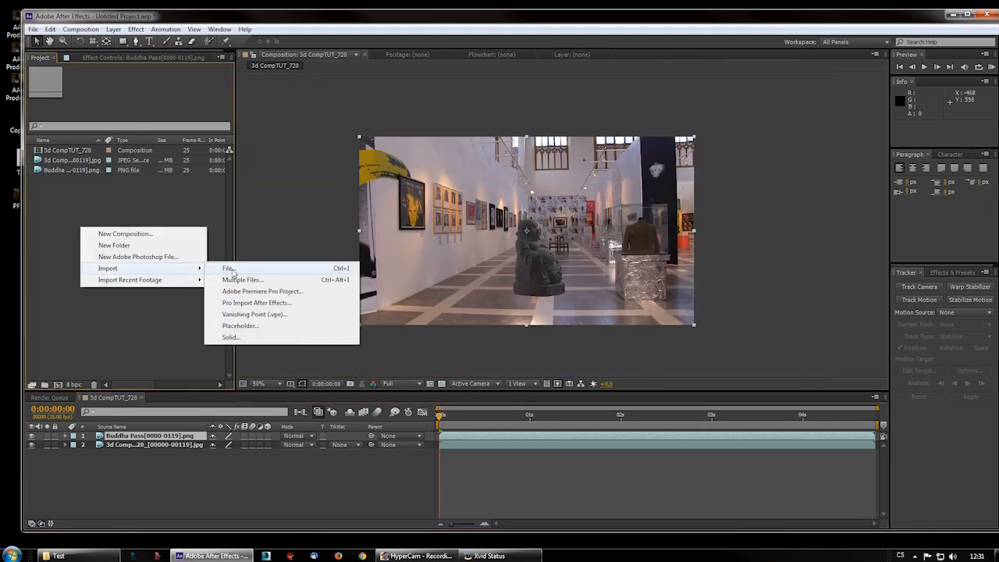
left_click(229, 269)
left_click(212, 60)
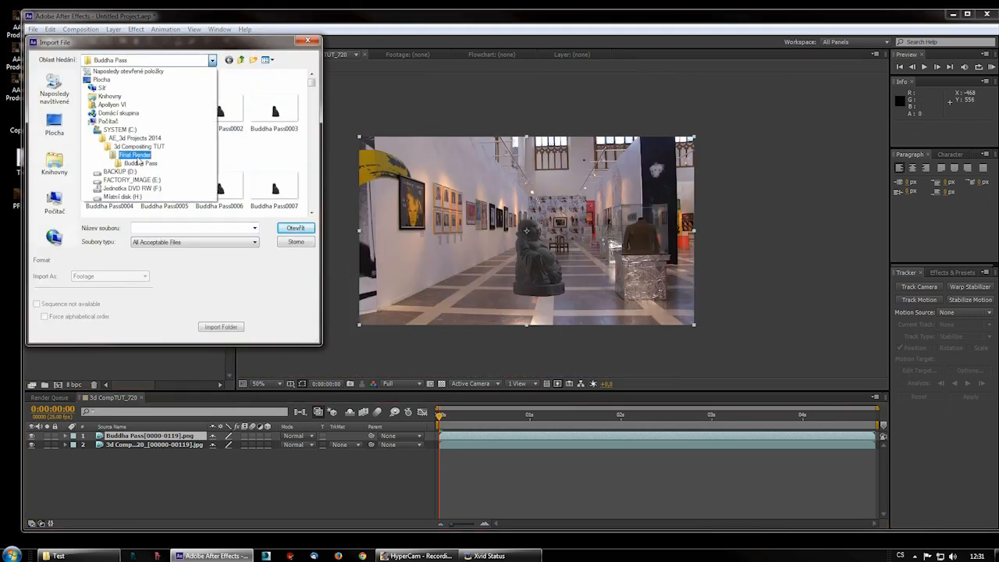
left_click(134, 155)
double_click(110, 84)
left_click(109, 109)
left_click(294, 228)
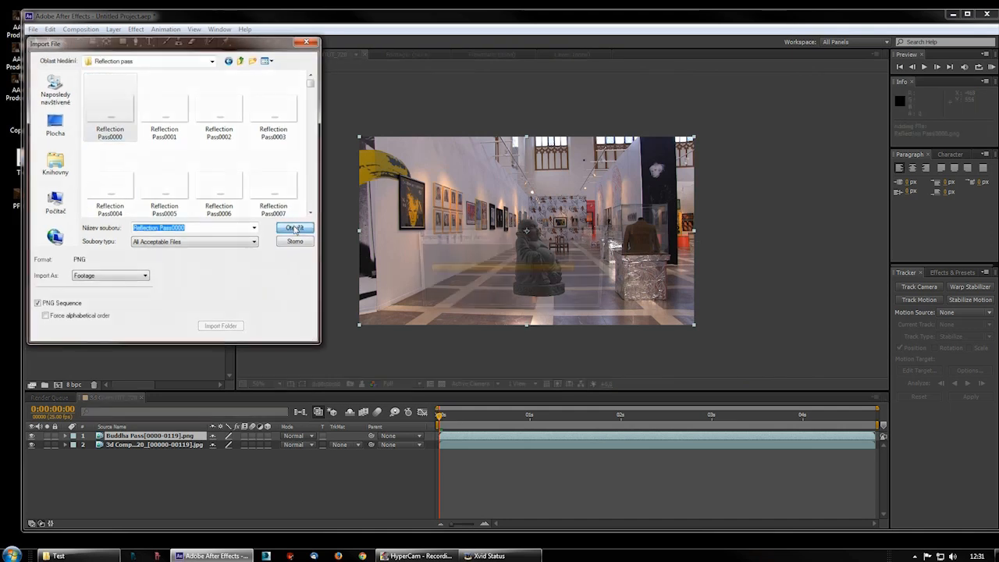
left_click_drag(74, 181, 153, 445)
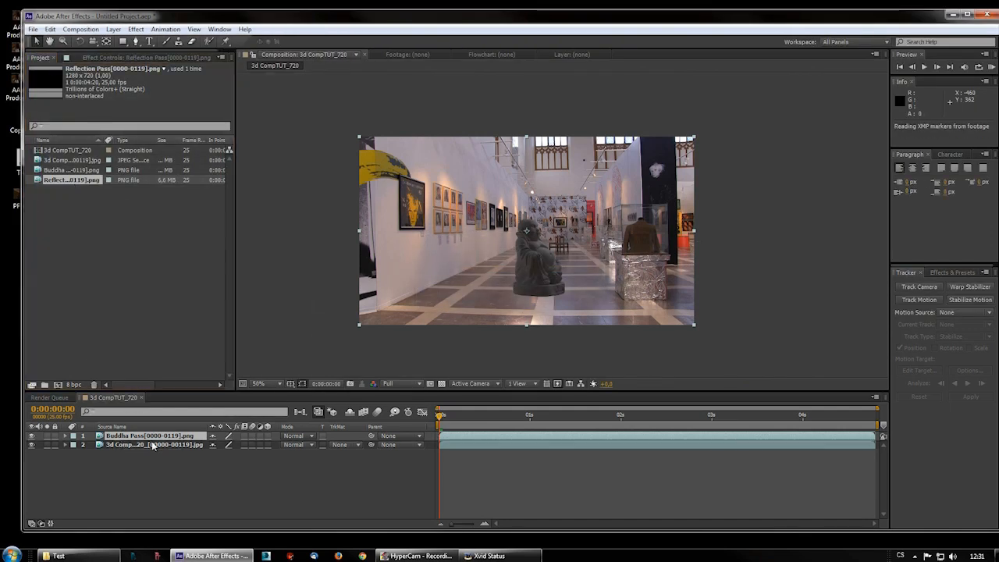
- Import the Shadow Pass PNG sequence and place it below the Reflection Pass layer, above the gallery footage
right_click(99, 284)
mouse_move(143, 327)
left_click(276, 326)
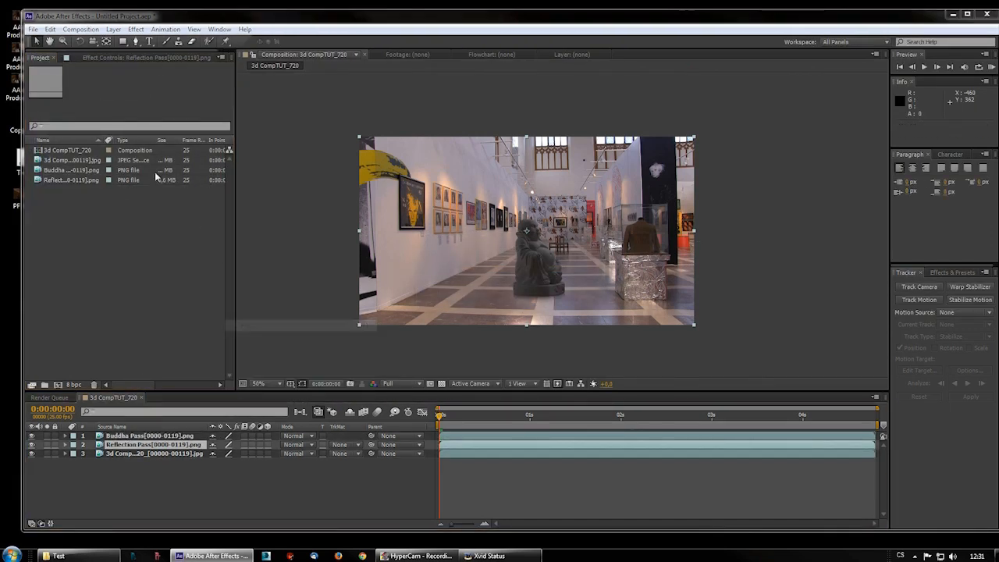
left_click(212, 60)
left_click(134, 155)
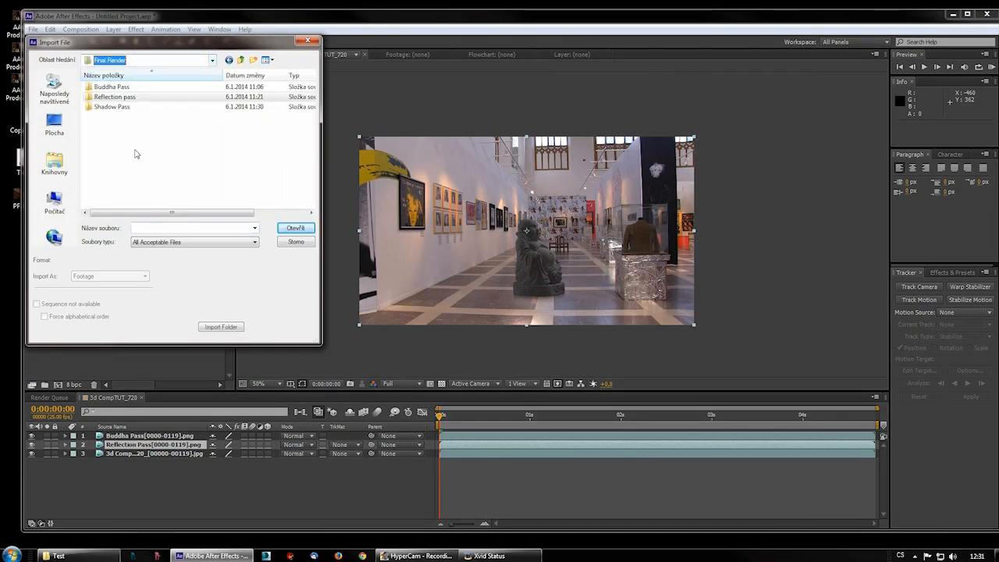
double_click(112, 106)
left_click(112, 101)
key("Return")
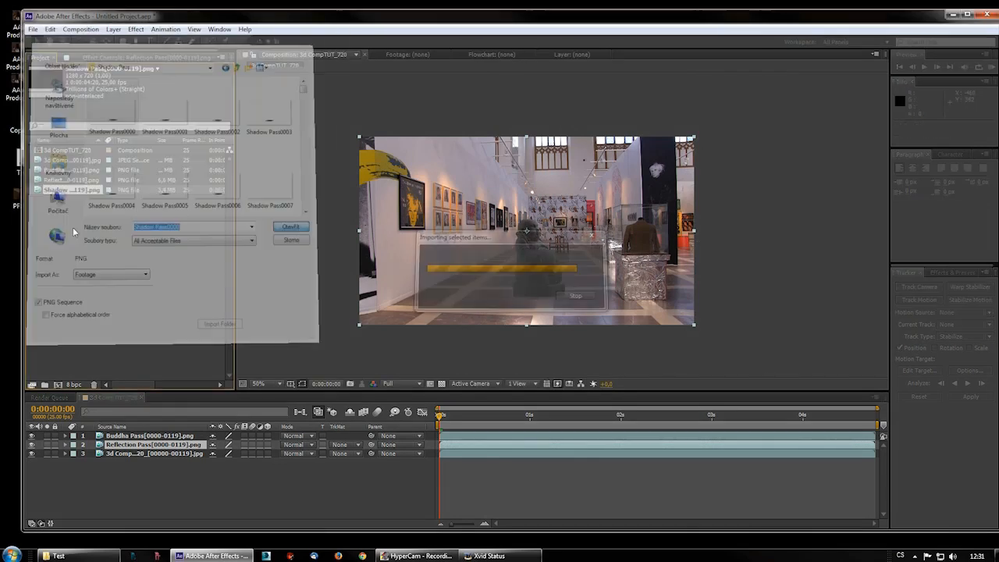
left_click_drag(67, 190, 159, 449)
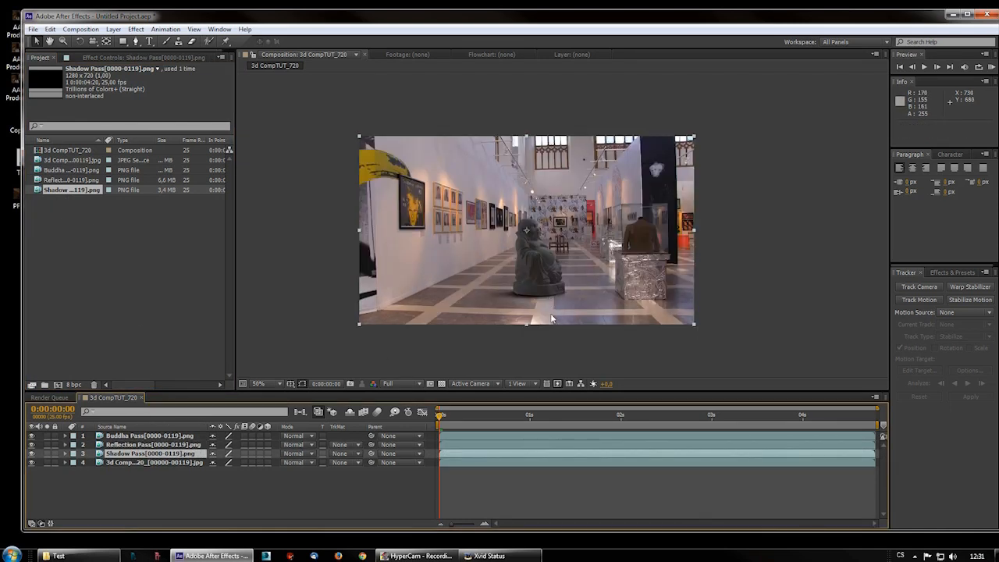
- Scrub to 0:00:00:19 and examine how the Buddha and its shadow sit on the gallery floor
scroll(550, 319, "up", 2)
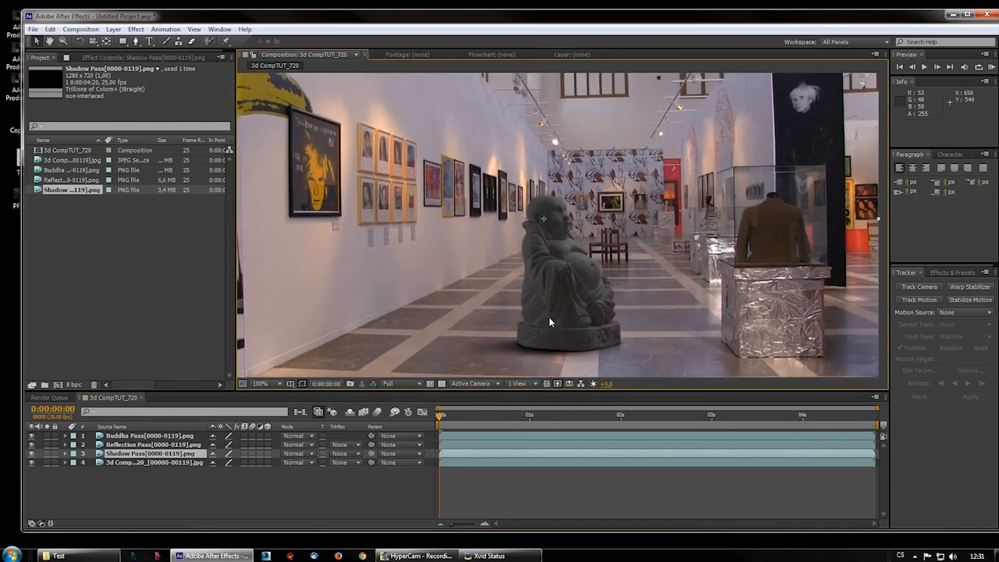
left_click_drag(461, 416, 508, 425)
scroll(607, 293, "down", 2)
scroll(527, 325, "up", 2)
scroll(528, 325, "down", 1)
scroll(528, 323, "up", 3)
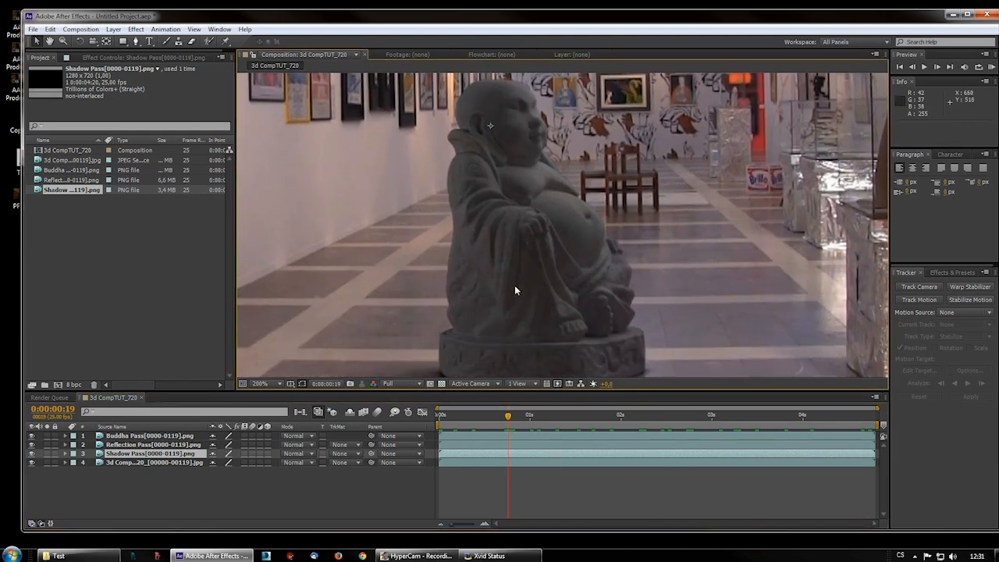
scroll(509, 286, "down", 2)
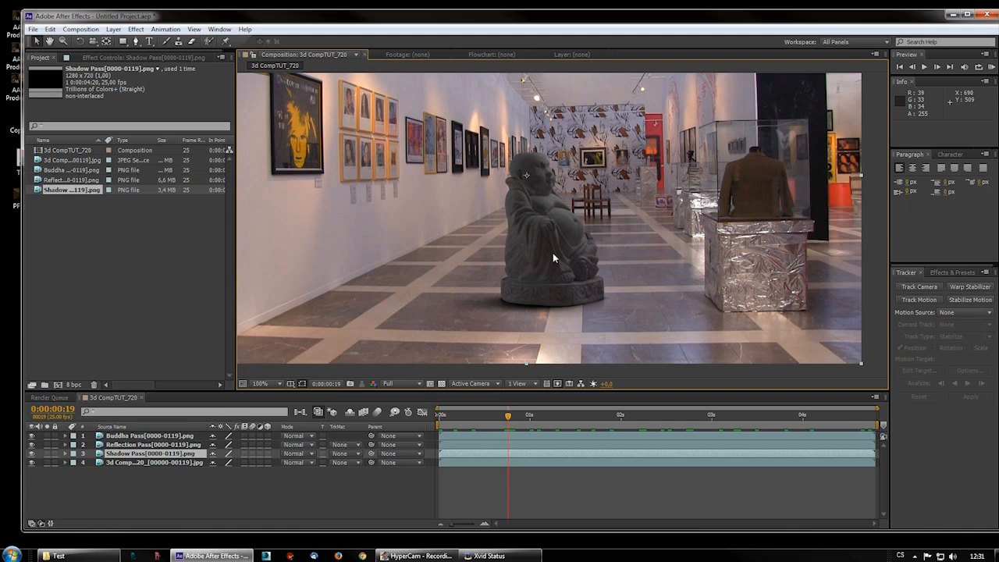
scroll(558, 254, "down", 2)
scroll(558, 253, "up", 2)
- Show the effect controls of the Buddha Pass layer and inspect the Buddha against the gallery background
left_click(143, 57)
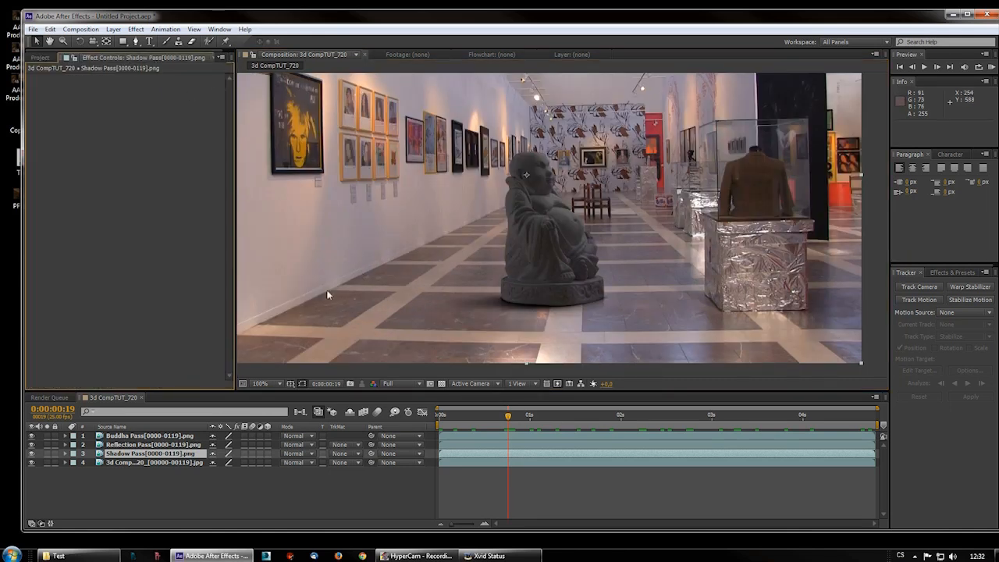
left_click(144, 435)
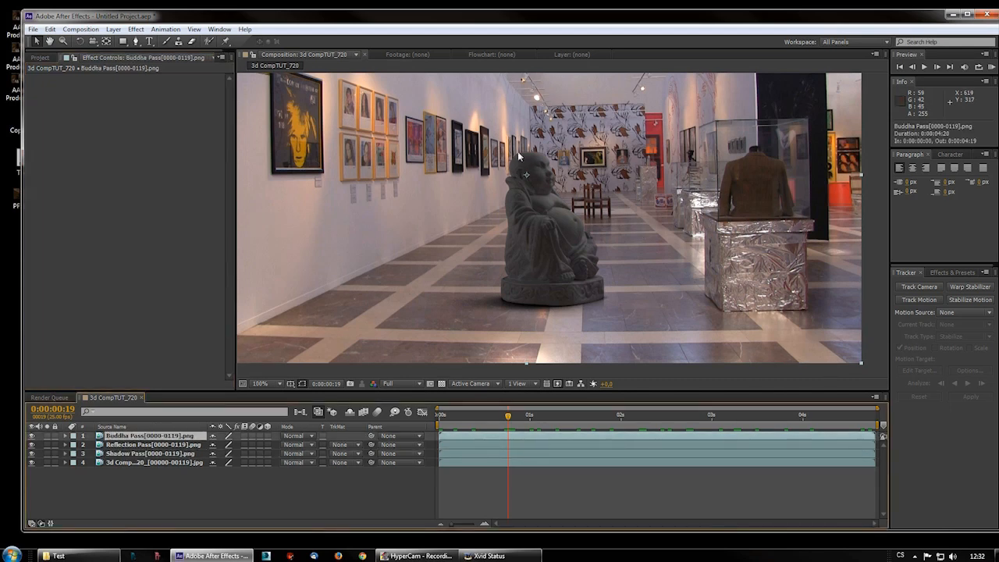
scroll(577, 265, "down", 1)
scroll(577, 266, "up", 1)
middle_click_drag(526, 264, 543, 290)
scroll(545, 306, "down", 1)
scroll(544, 307, "up", 1)
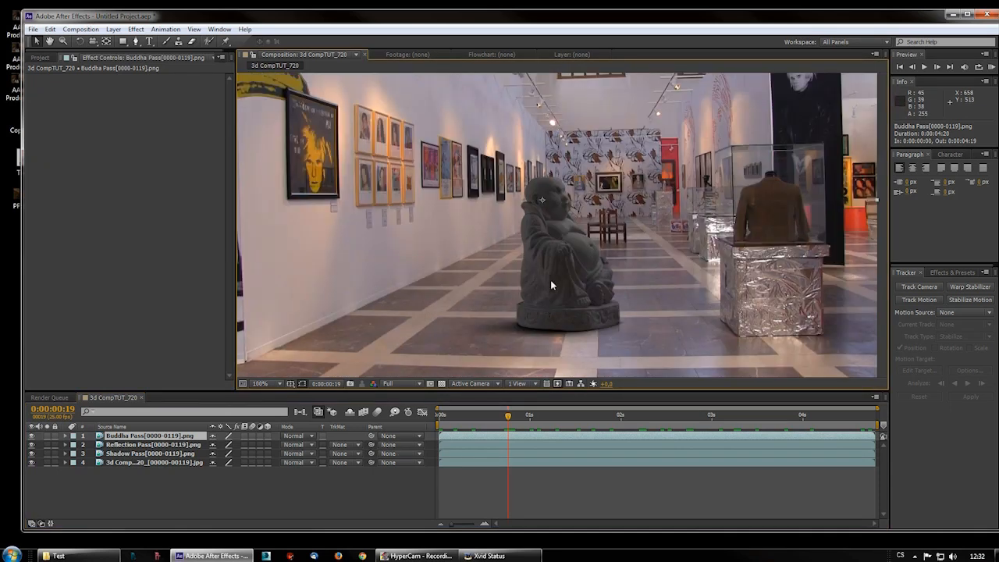
right_click(90, 129)
left_click(57, 205)
right_click(94, 152)
mouse_move(132, 223)
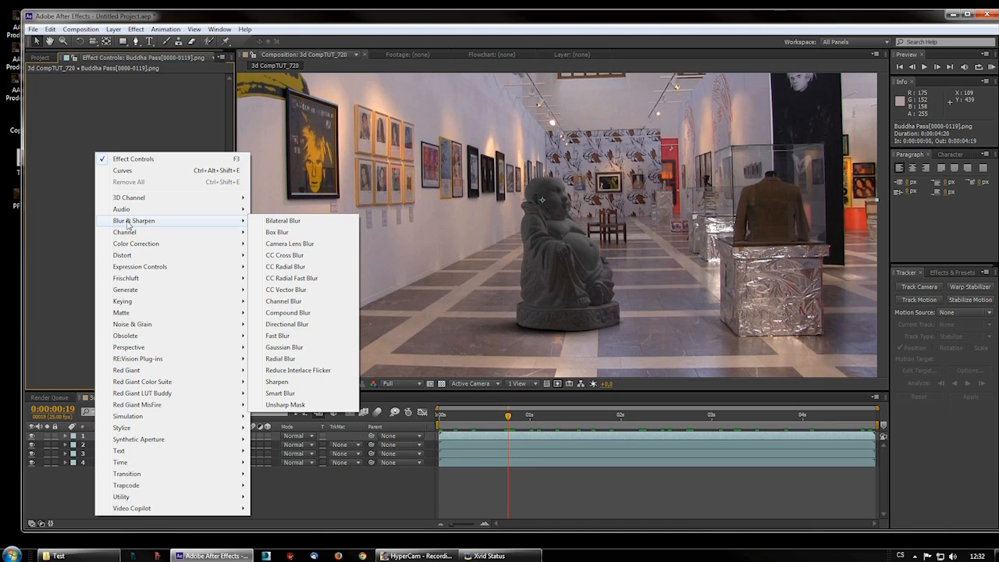
left_click(75, 215)
left_click(138, 443)
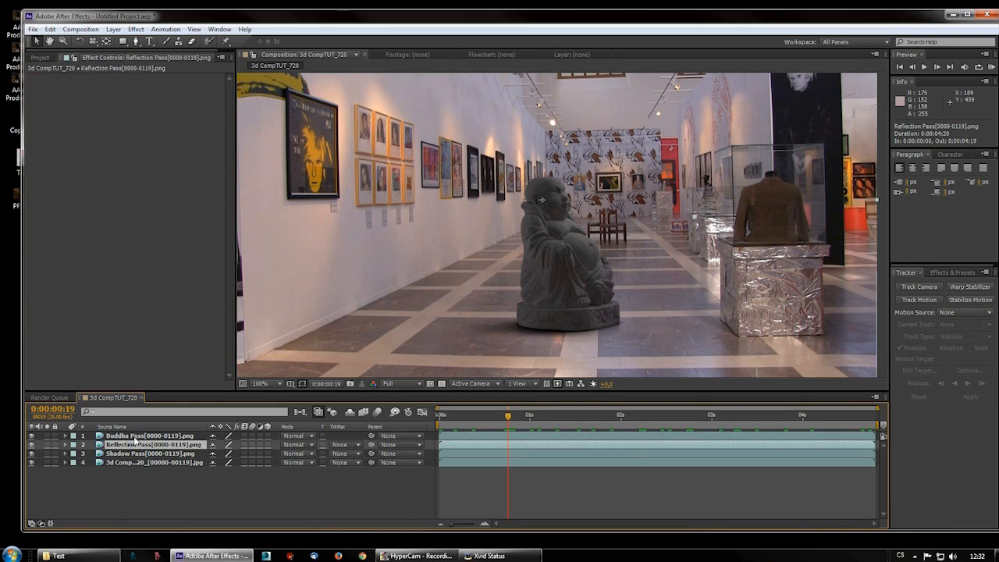
left_click(138, 435)
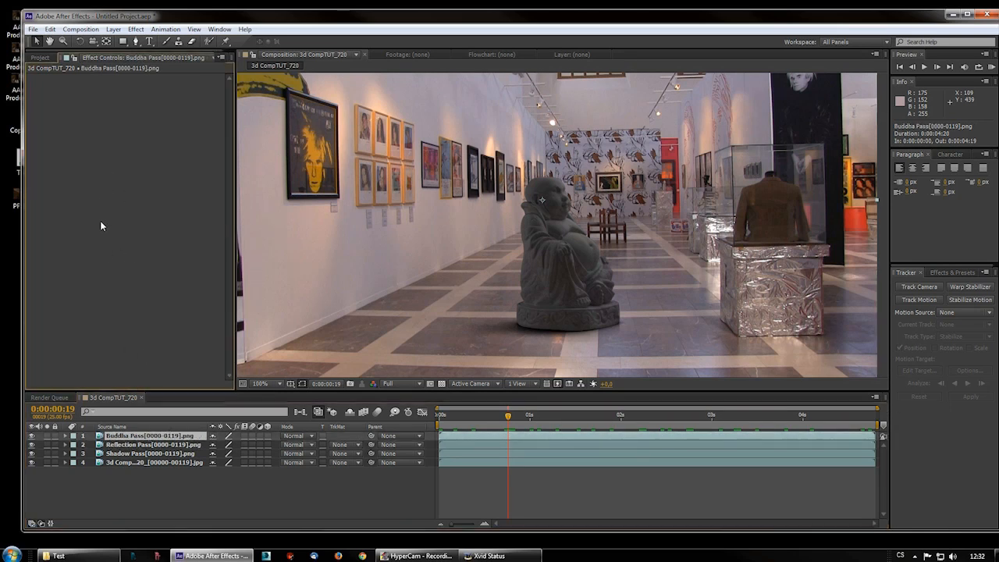
- Apply a Curves effect to the Buddha Pass layer and raise the RGB midtones slightly to brighten the Buddha
right_click(81, 169)
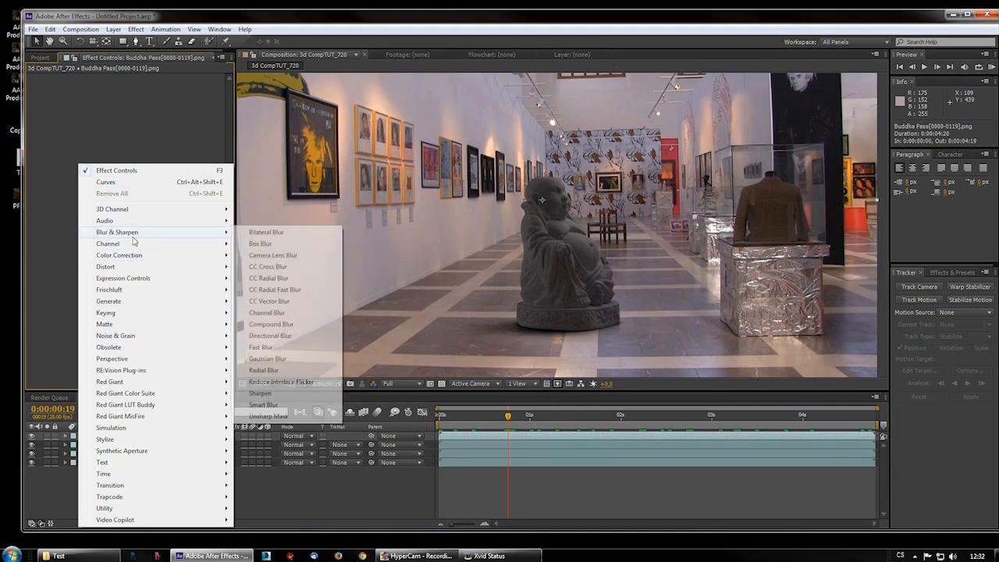
mouse_move(131, 255)
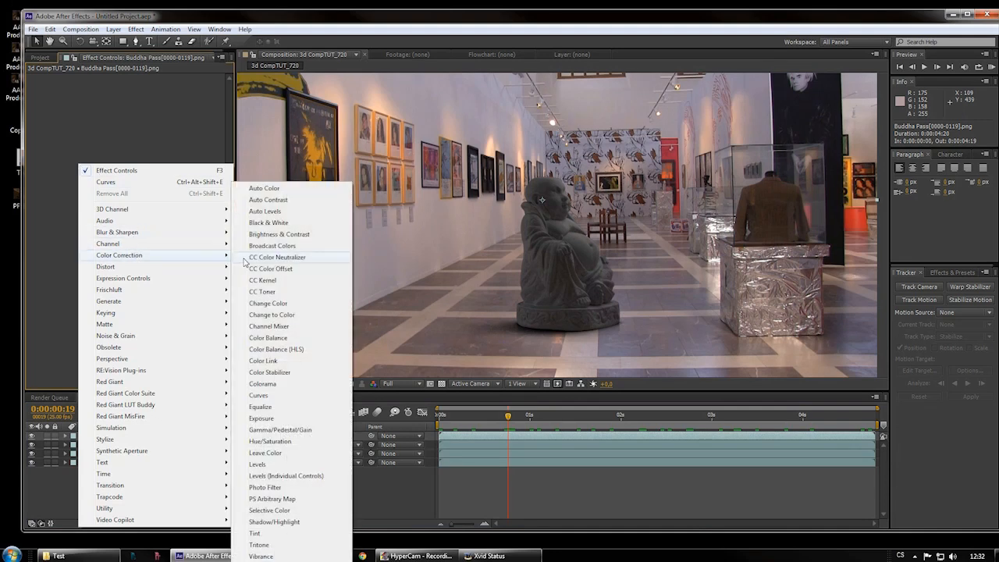
left_click(258, 395)
left_click_drag(97, 147, 92, 143)
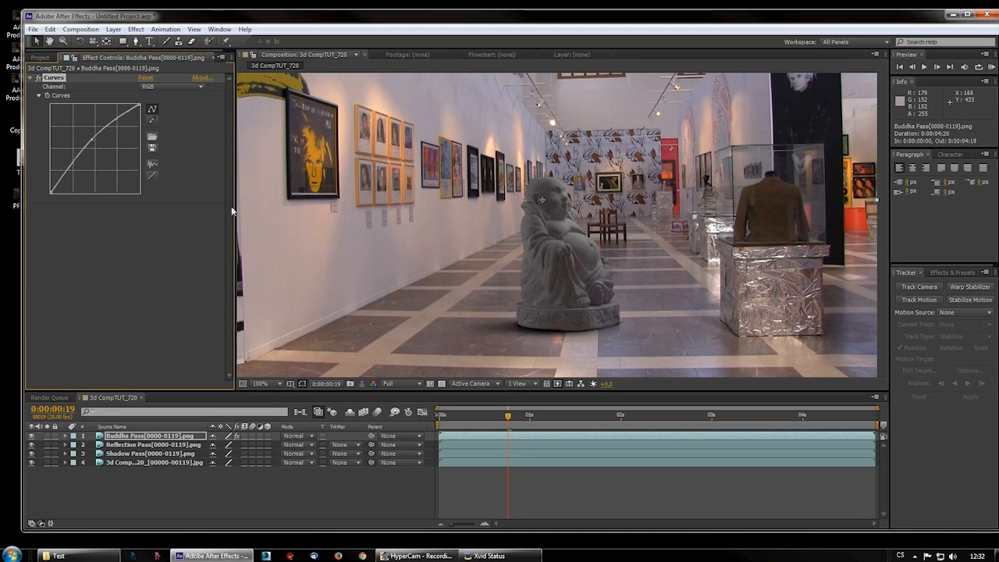
scroll(479, 328, "down", 1)
scroll(487, 323, "up", 1)
- Shape the Buddha's RGB curve with a lower shadow point and a raised upper point to increase brightness and contrast
mouse_move(71, 158)
left_mouse_down()
mouse_move(75, 167)
mouse_move(92, 126)
left_mouse_up()
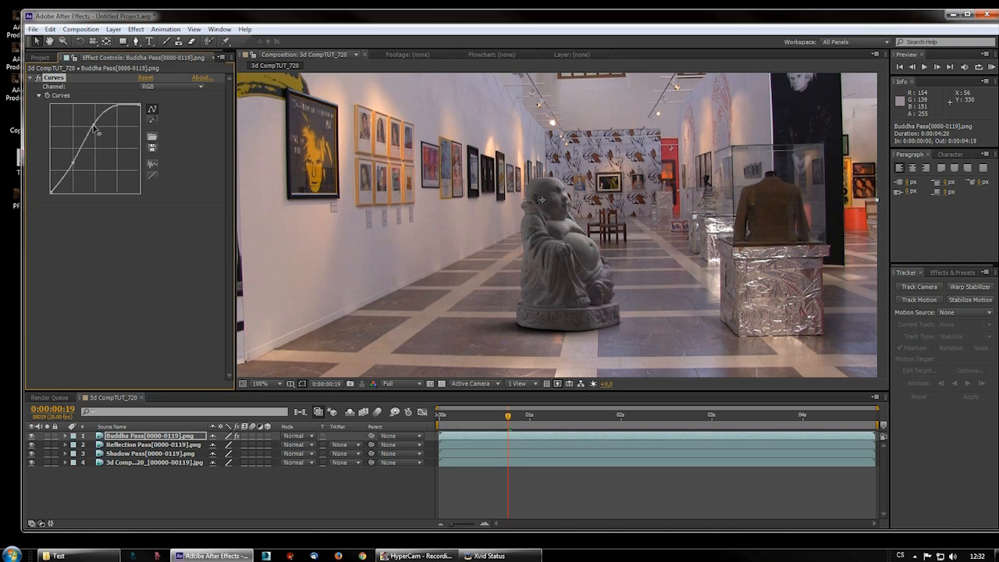
left_click_drag(74, 160, 74, 161)
scroll(561, 274, "down", 4)
scroll(577, 335, "up", 3)
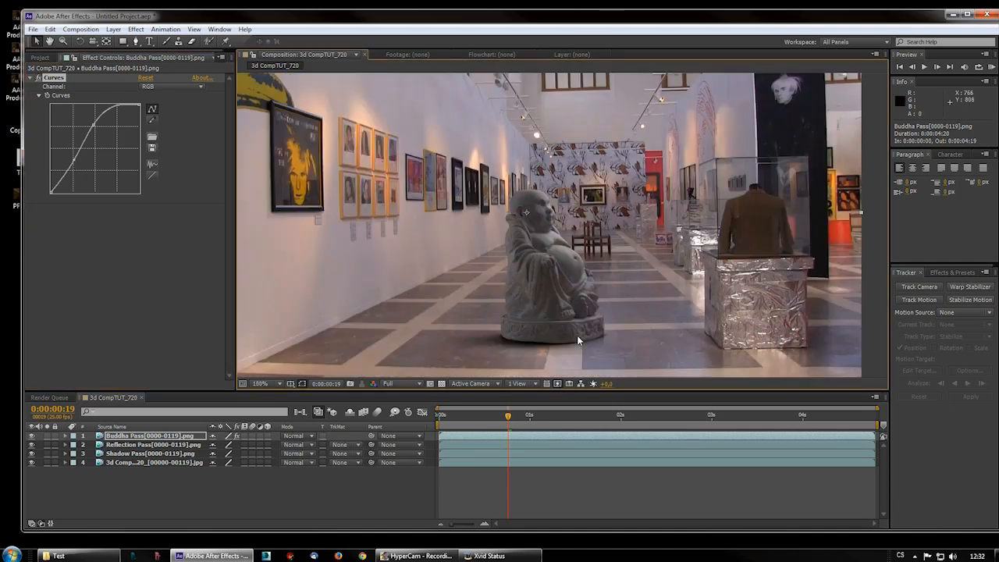
- Move to 0:00:00:20 and fine-tune the shadow and upper points of the Buddha's RGB curve into a smoother, brighter curve
scroll(578, 336, "down", 1)
mouse_move(507, 418)
left_mouse_down()
mouse_move(658, 422)
mouse_move(511, 426)
left_mouse_up()
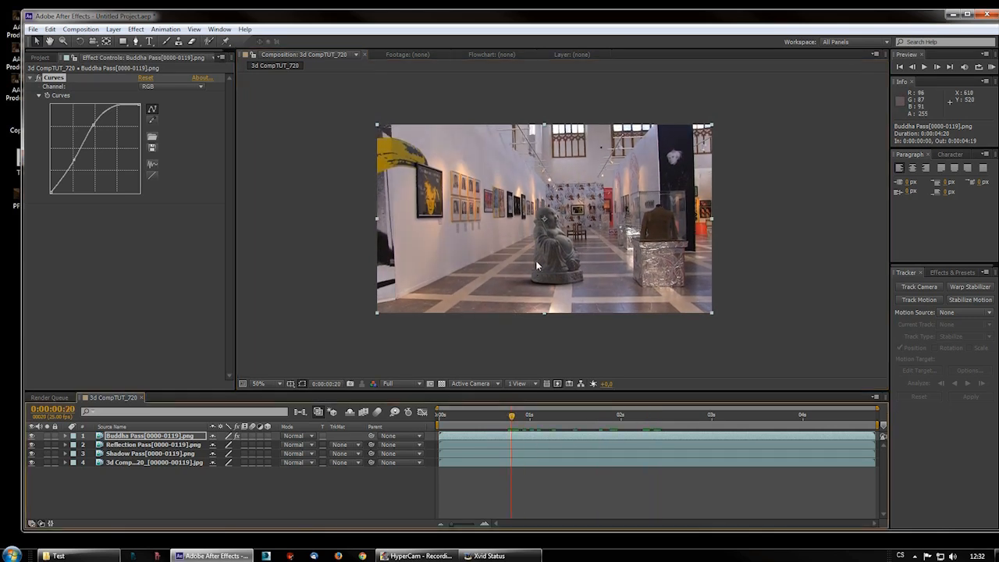
scroll(535, 260, "up", 2)
left_click_drag(74, 160, 73, 160)
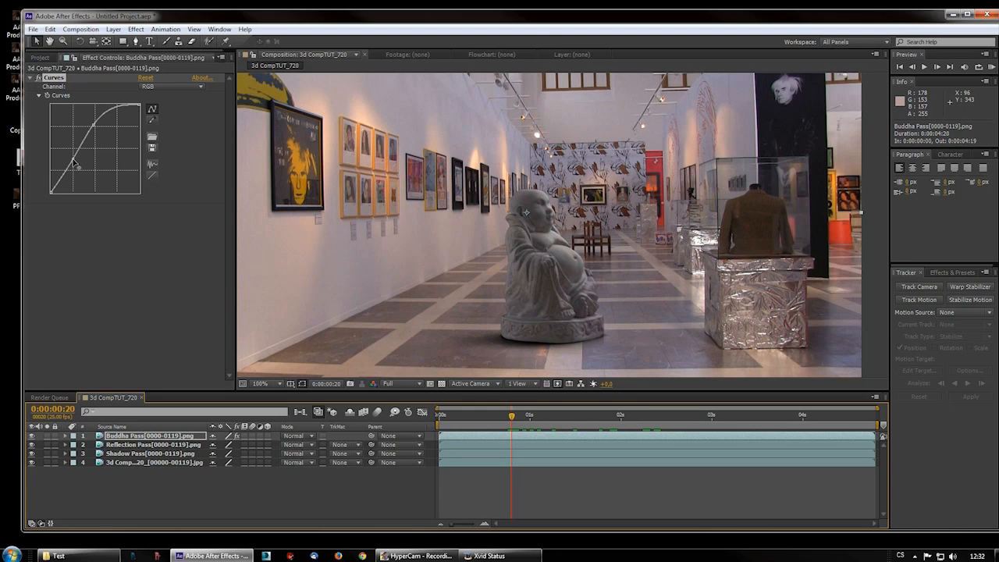
left_click_drag(94, 124, 75, 161)
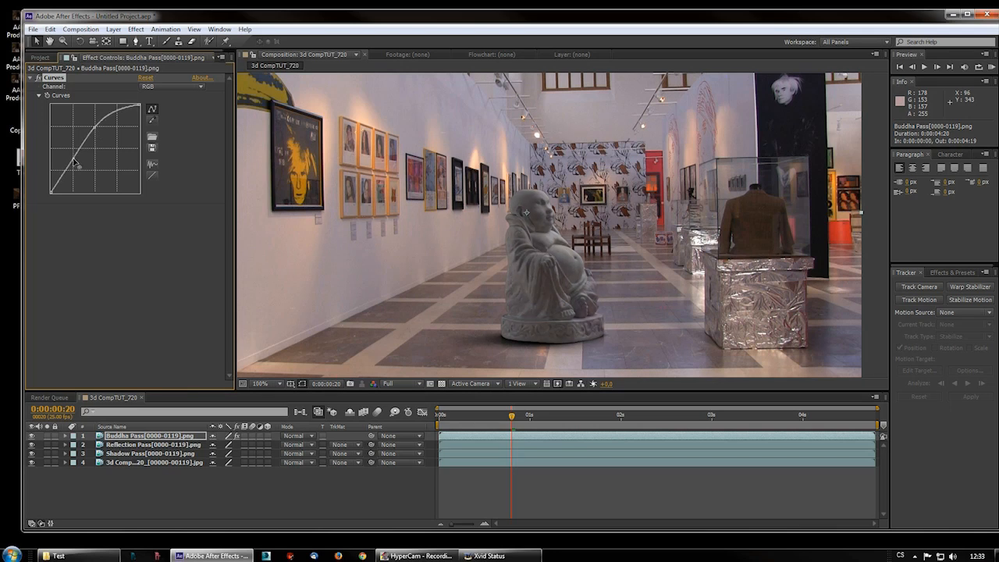
- Move to 0:00:00:07 and reorder the layers so the Reflection Pass sits below the Shadow Pass
scroll(641, 339, "down", 2)
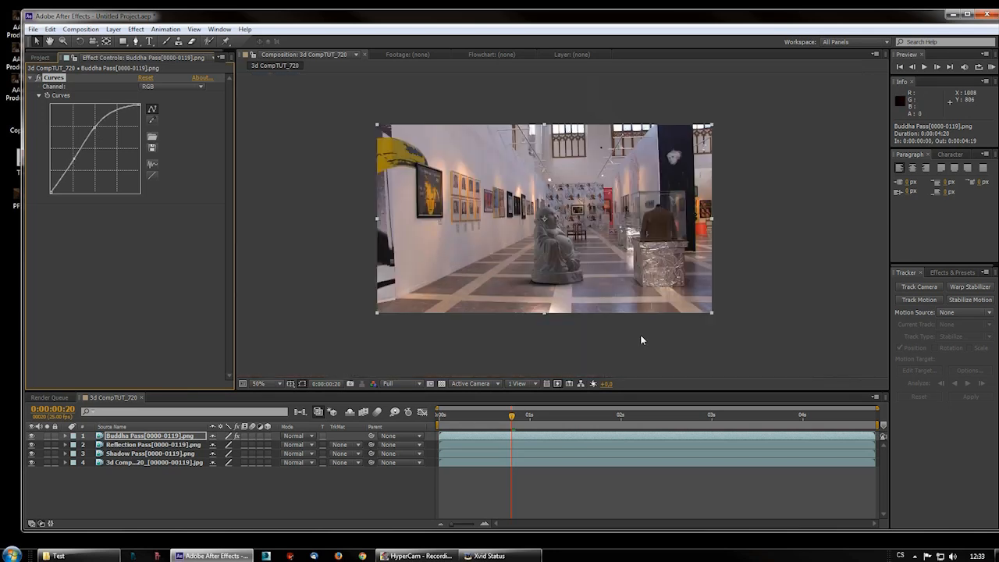
scroll(630, 334, "up", 2)
scroll(584, 309, "down", 2)
left_click_drag(541, 415, 464, 425)
scroll(497, 327, "up", 1)
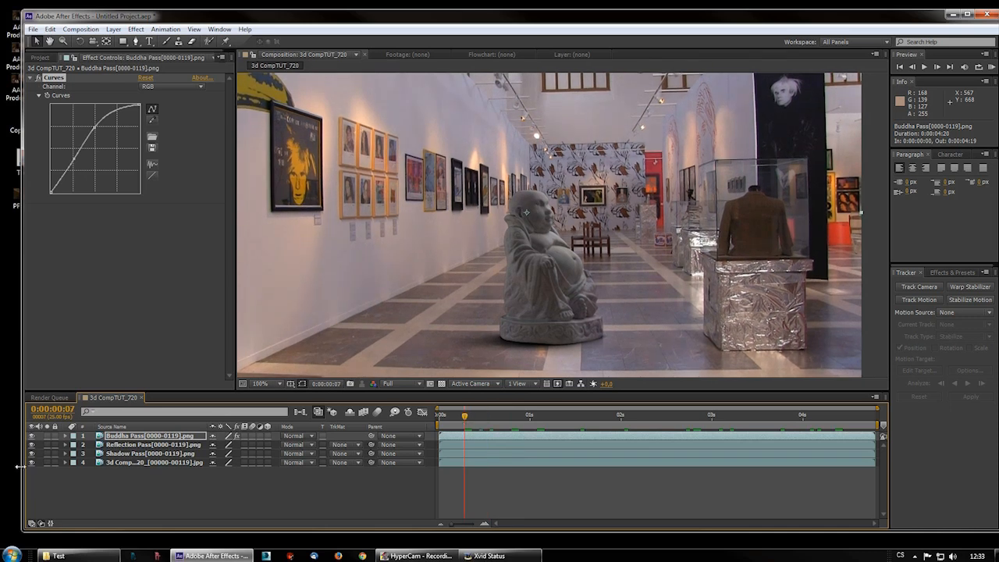
left_click(133, 446)
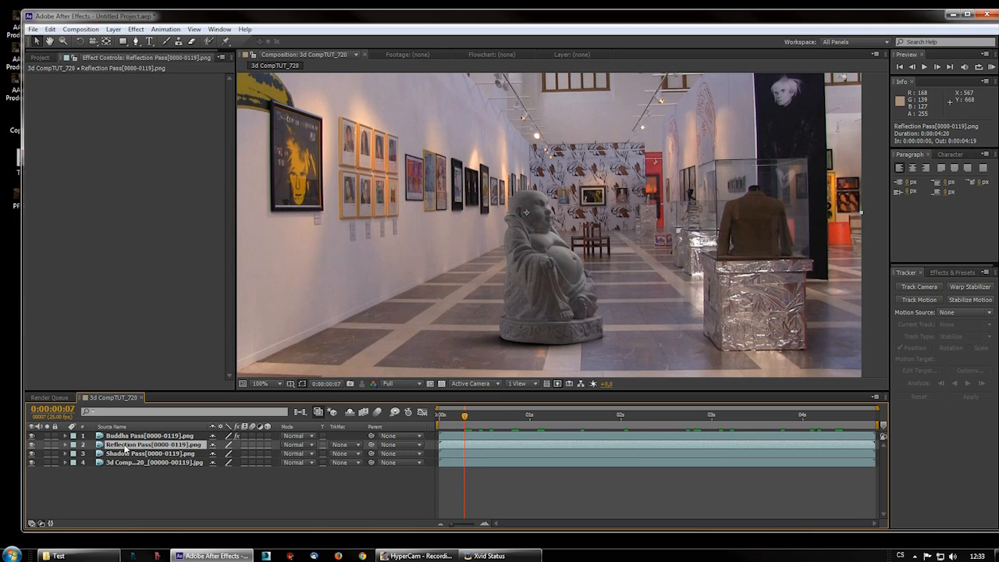
left_click_drag(125, 447, 128, 460)
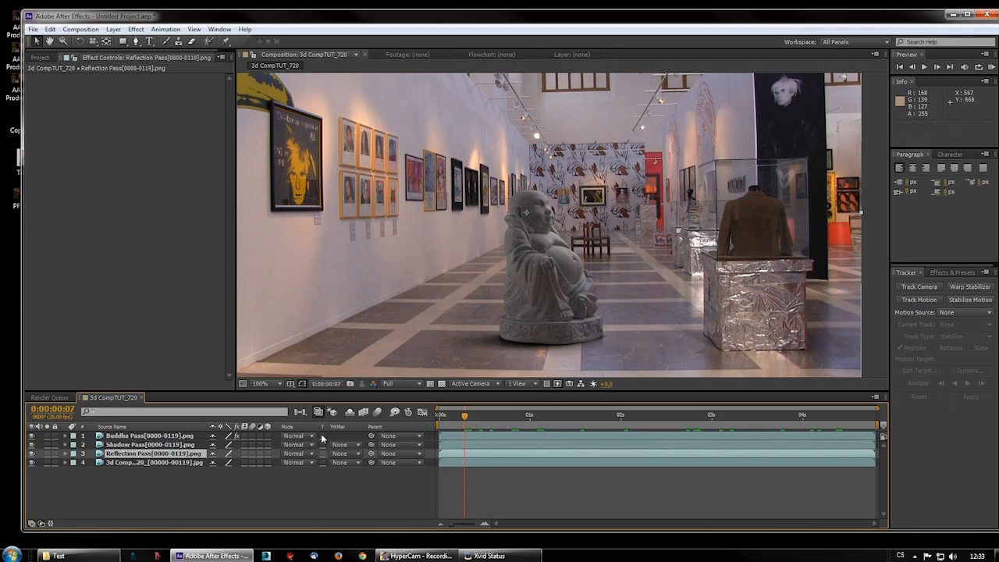
- Set the Shadow Pass layer's opacity to 60% and preview the composition up to 0:00:02:08
left_click(137, 445)
scroll(616, 302, "down", 1)
scroll(621, 301, "up", 1)
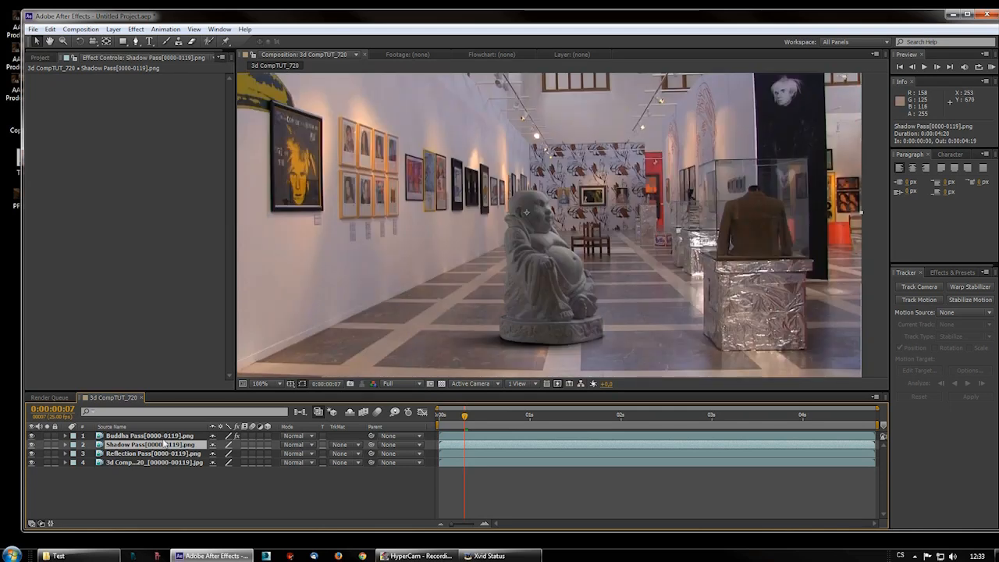
key("t")
left_click_drag(216, 453, 190, 454)
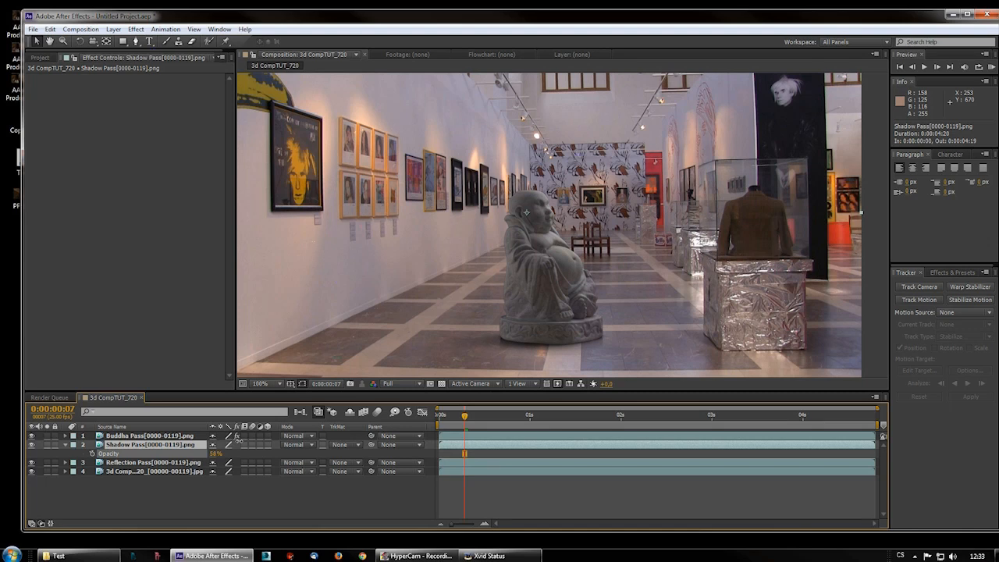
scroll(531, 355, "down", 2)
scroll(531, 355, "up", 2)
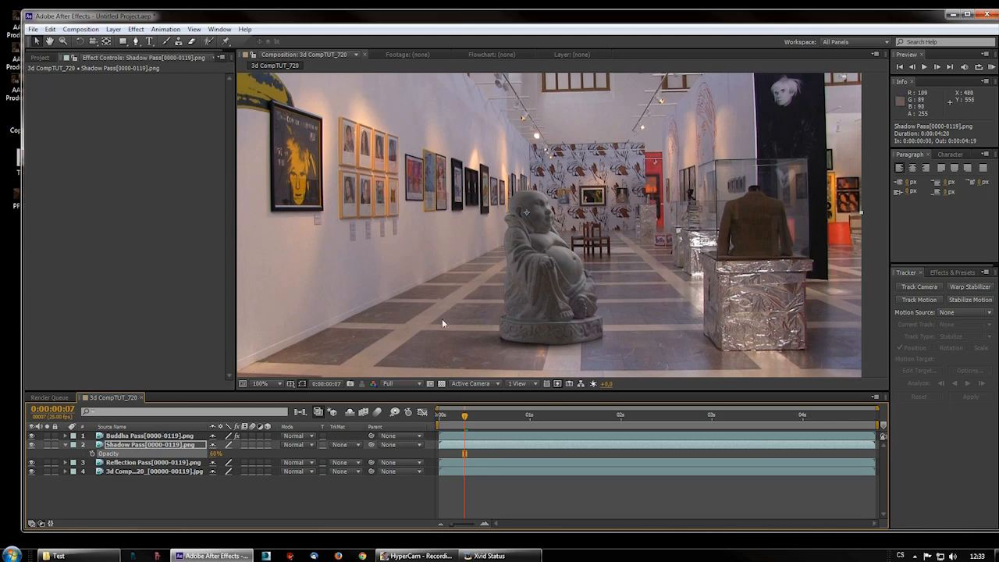
scroll(517, 326, "down", 2)
scroll(517, 326, "up", 2)
key("space")
scroll(572, 286, "down", 2)
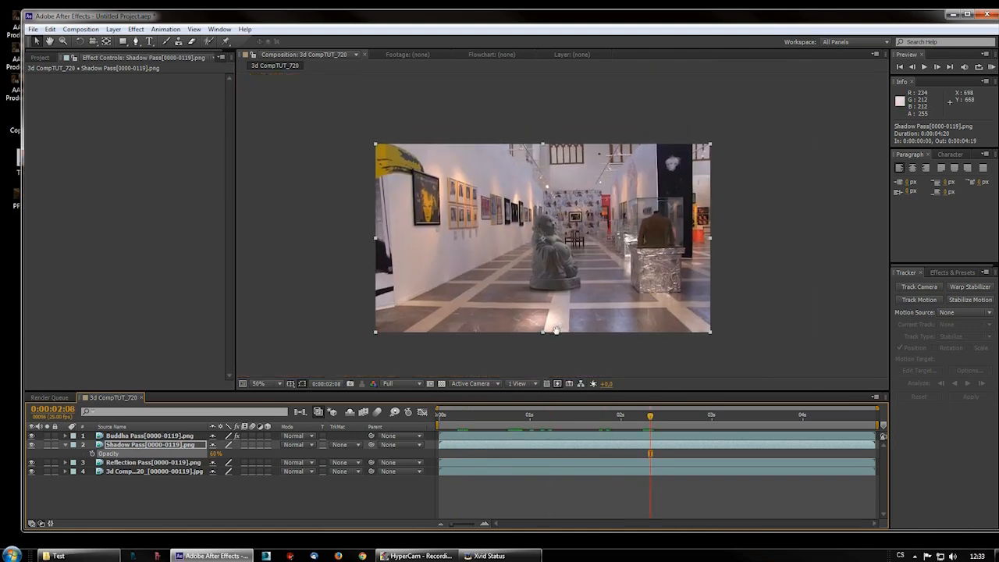
scroll(556, 331, "up", 2)
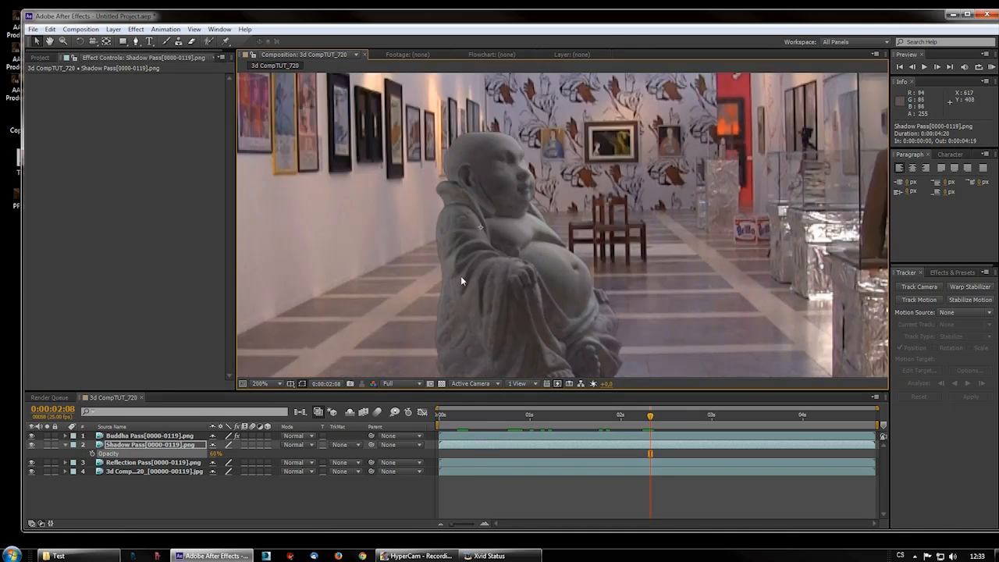
- Find the Remove Color Matting effect and apply it to the Buddha Pass layer below its Curves effect
left_click(141, 435)
left_click(966, 161)
left_click(954, 156)
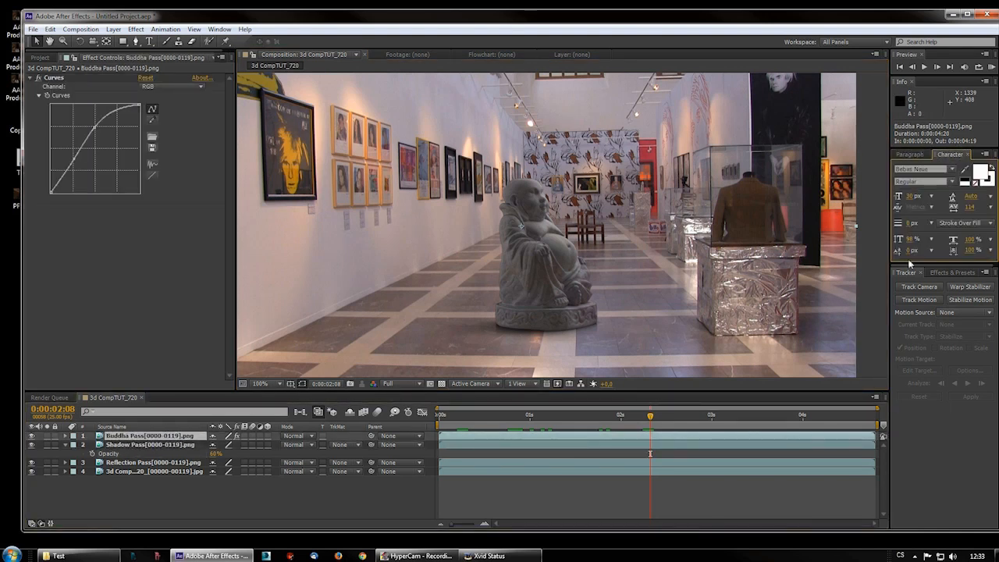
left_click(951, 273)
left_click(929, 285)
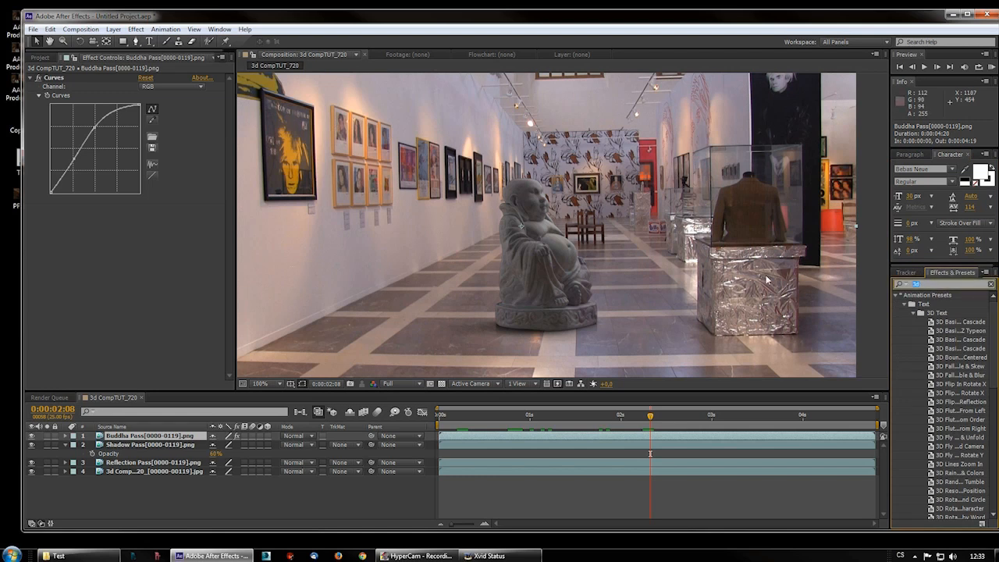
type("remove")
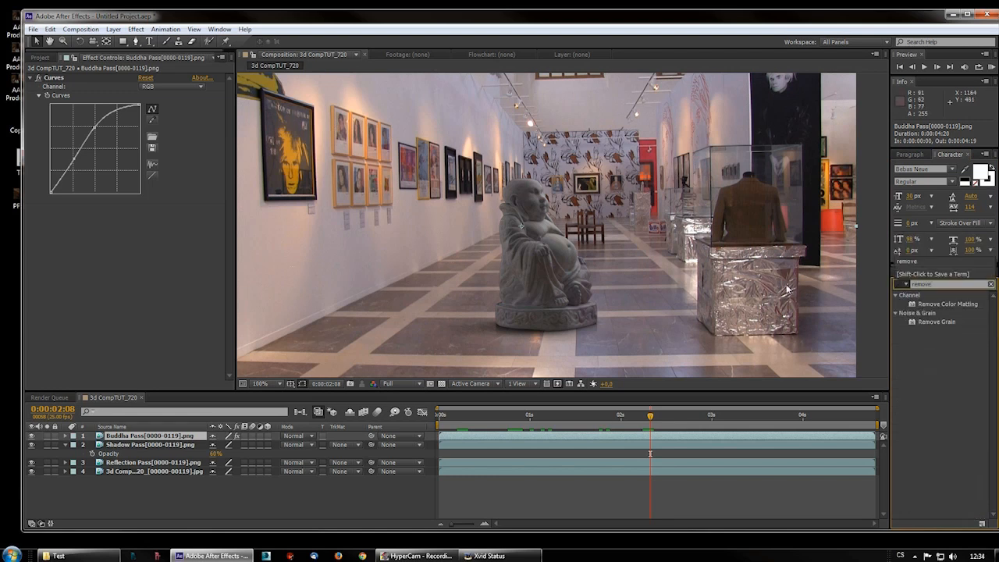
left_click_drag(947, 303, 107, 268)
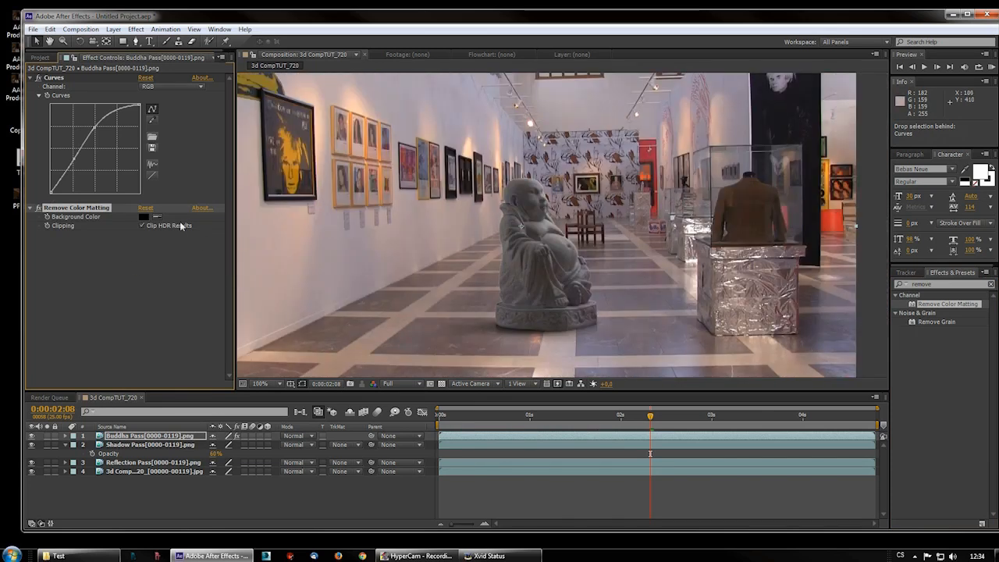
- Set the Remove Color Matting background color to dark grey 252121 and inspect the Buddha's edges up close
left_click(142, 217)
left_click_drag(92, 238, 94, 311)
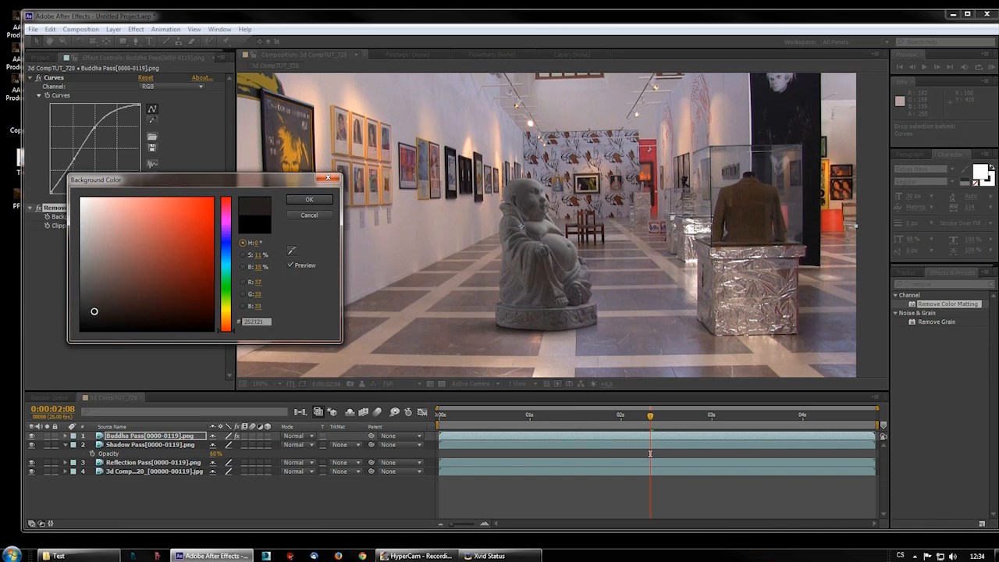
left_click(309, 199)
key("period")
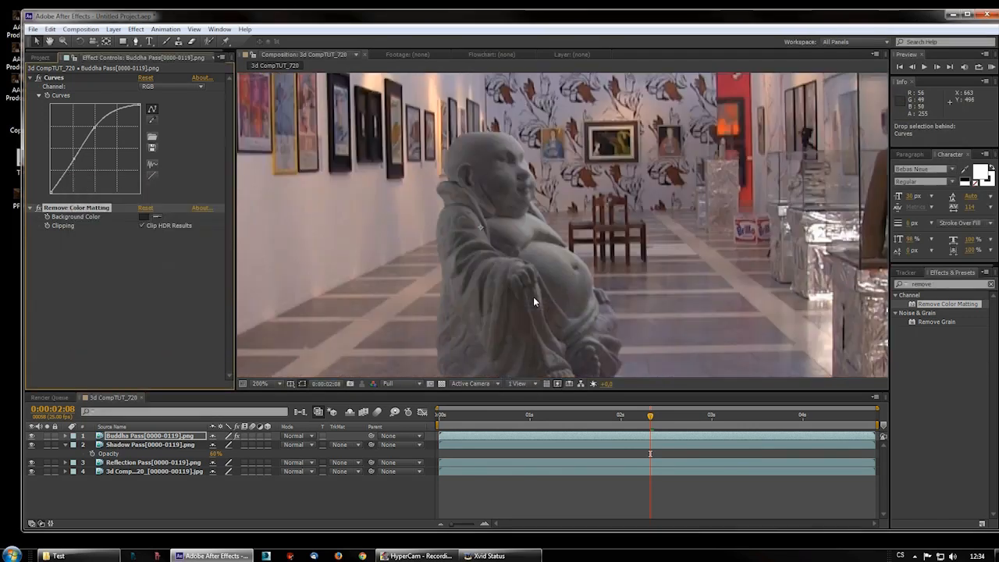
key("comma")
key("period")
key("period")
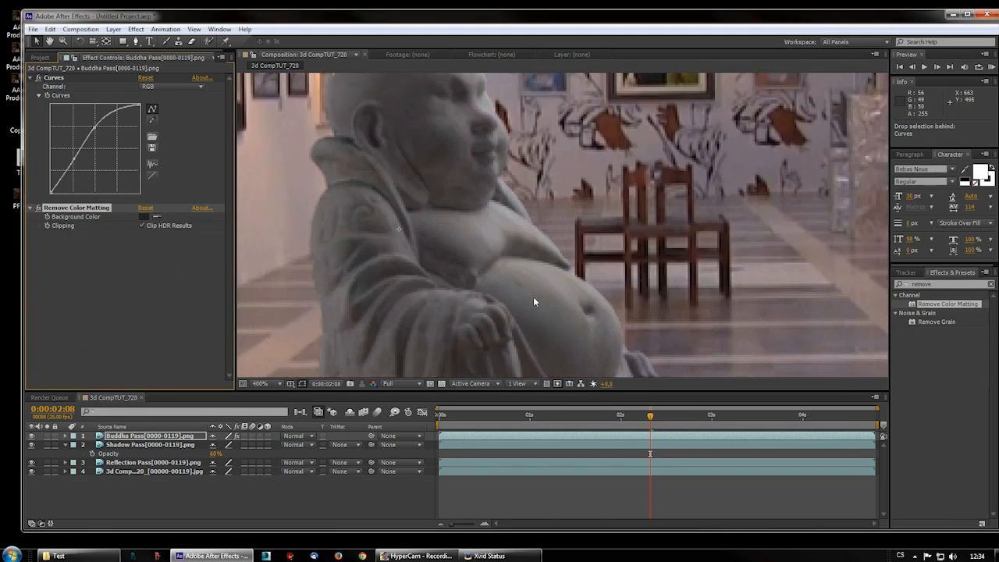
scroll(533, 297, "up", 1)
scroll(534, 297, "down", 3)
middle_click_drag(532, 298, 535, 280)
scroll(483, 295, "up", 1)
scroll(483, 295, "down", 1)
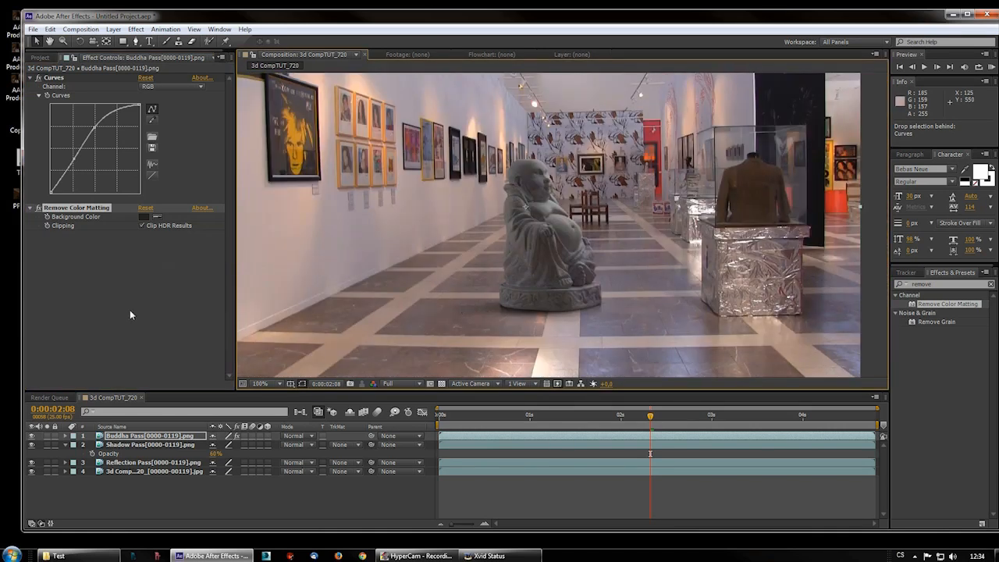
- Apply a Fast Blur to the Buddha Pass layer with Blurriness 0.3 and Repeat Edge Pixels enabled
right_click(77, 267)
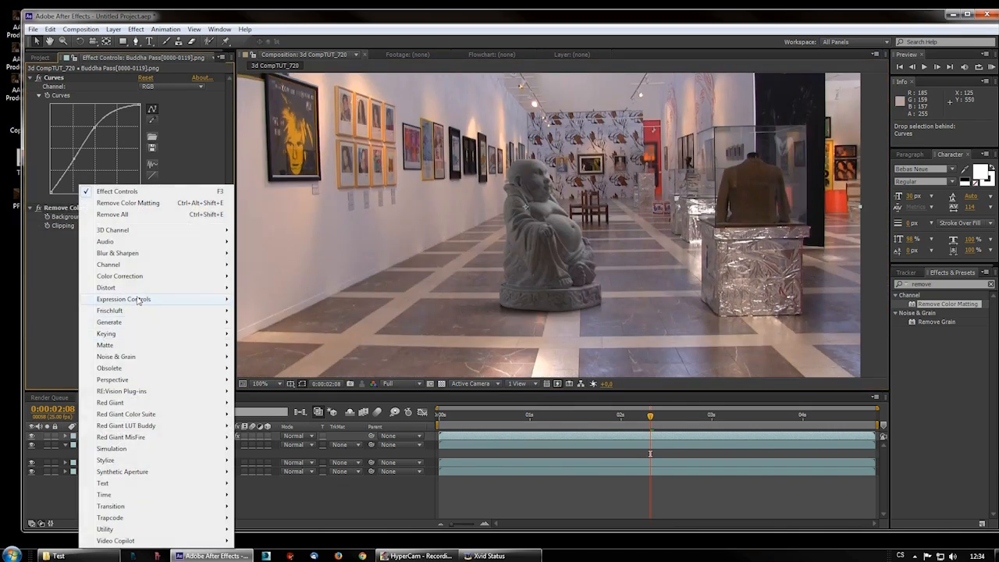
mouse_move(140, 253)
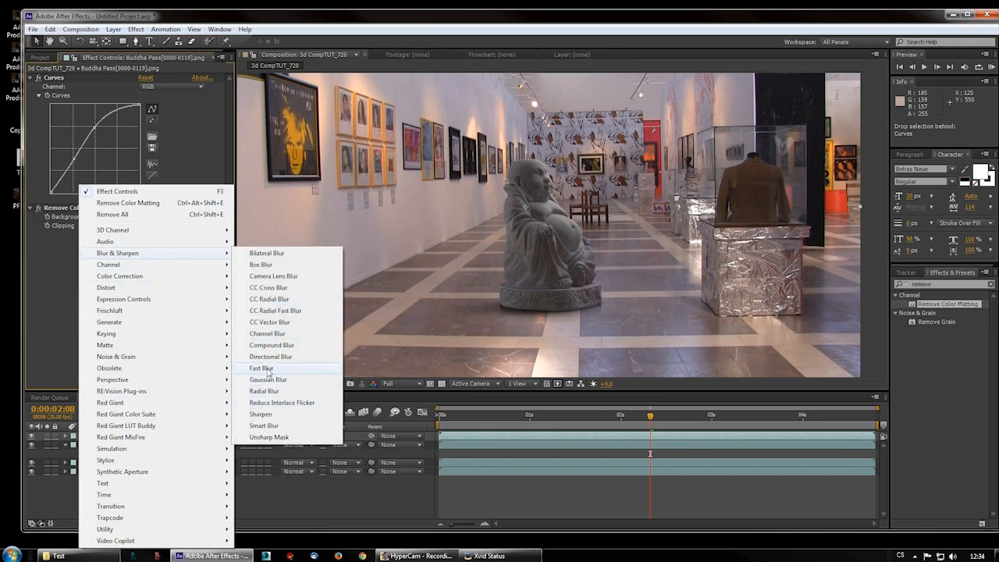
left_click(285, 368)
left_click(143, 244)
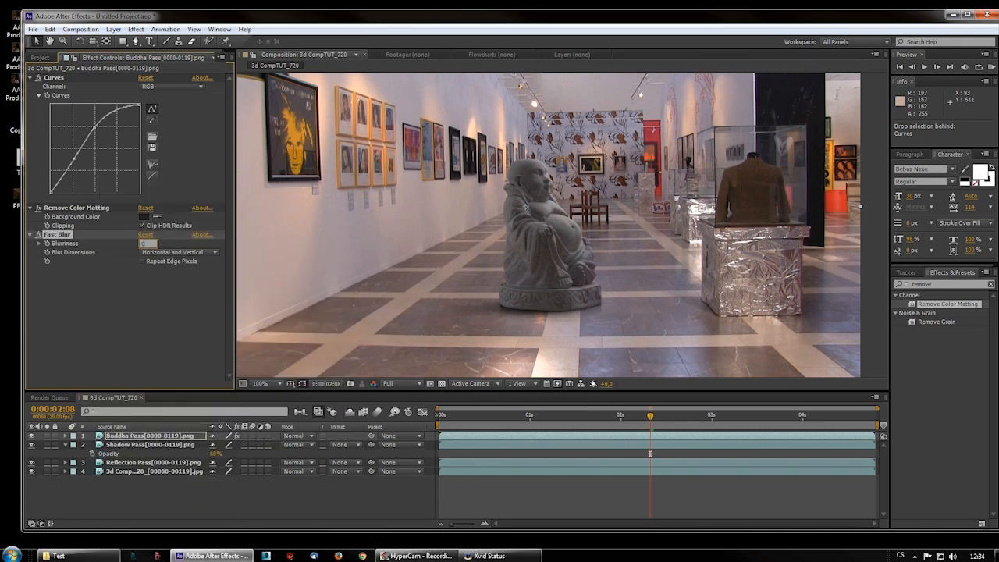
key("Return")
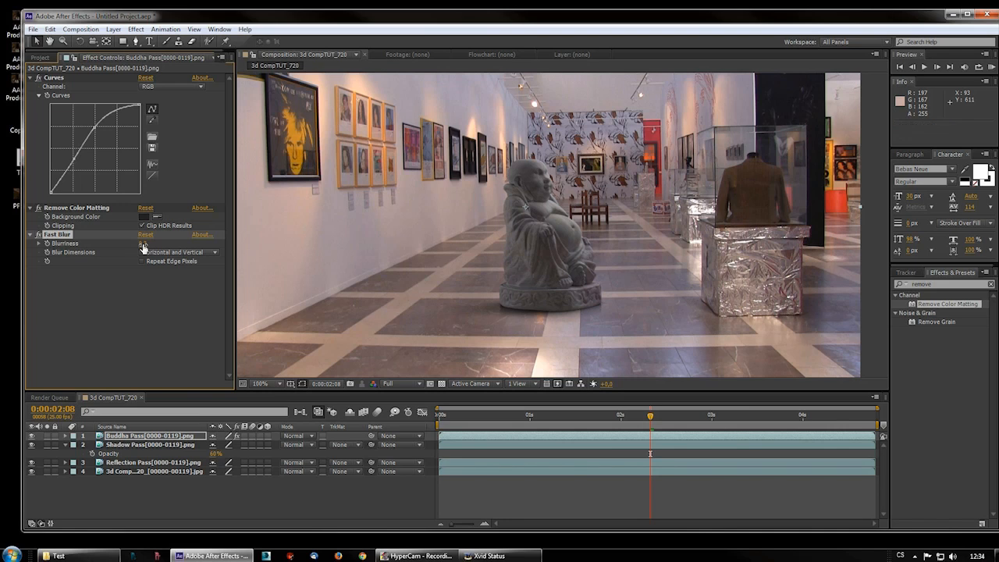
scroll(547, 245, "down", 1)
scroll(549, 244, "up", 3)
scroll(549, 248, "down", 3)
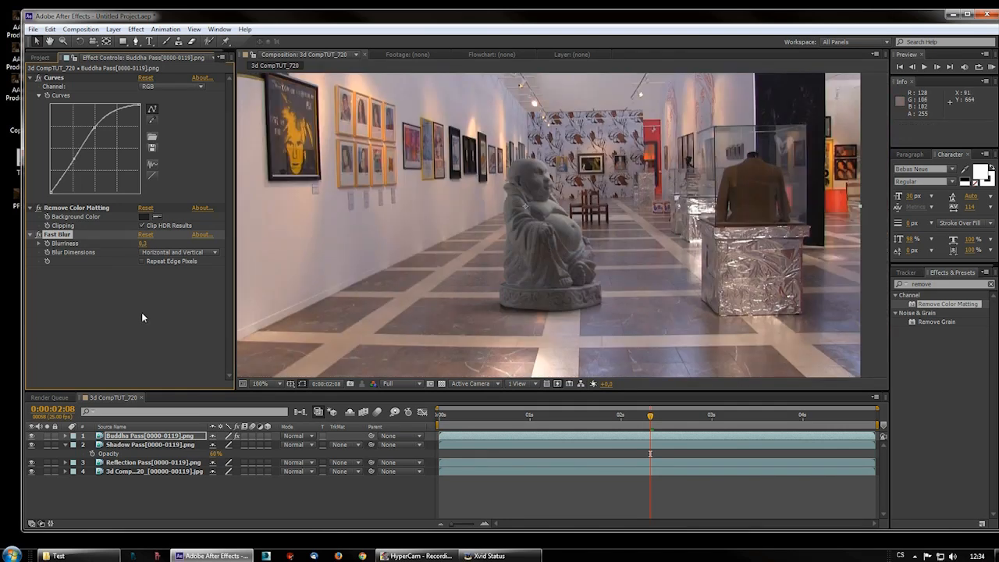
left_click(143, 260)
scroll(463, 299, "down", 1)
middle_click_drag(498, 301, 505, 323)
scroll(505, 324, "up", 1)
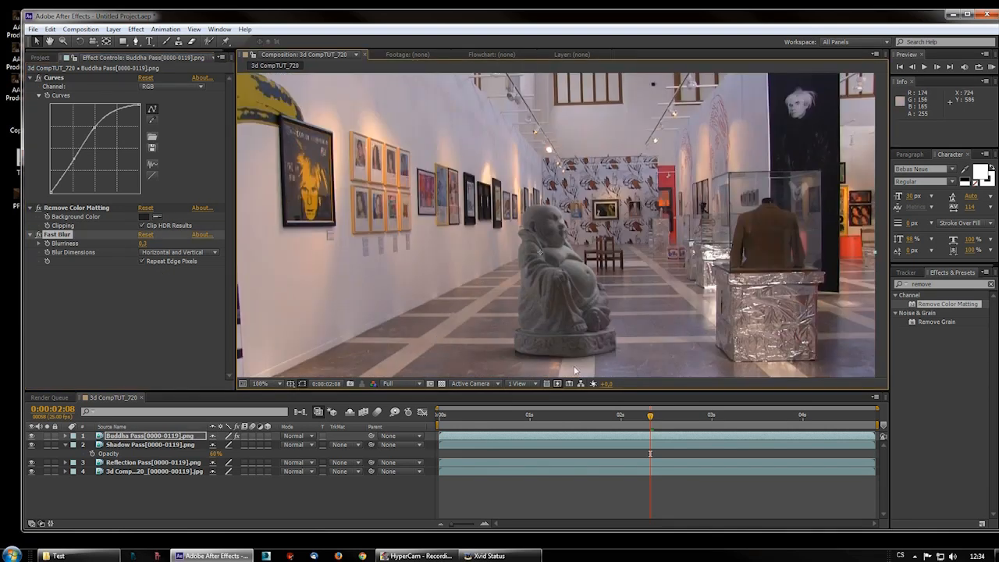
- Move to 0:00:02:02 and examine how the blurred Buddha blends with the gallery footage near and far
middle_click_drag(588, 309, 576, 290)
left_click_drag(591, 415, 624, 440)
scroll(613, 297, "down", 2)
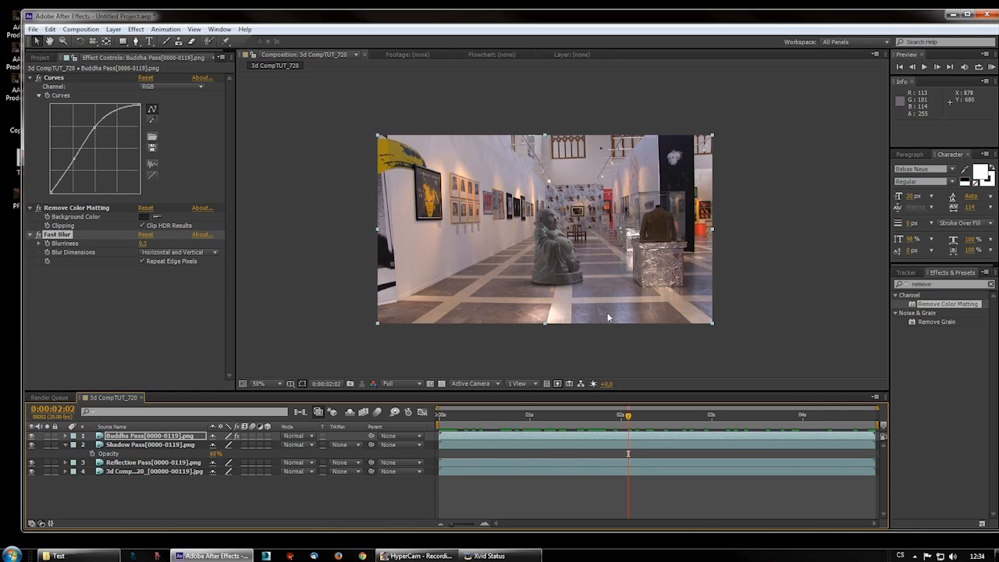
scroll(608, 316, "up", 2)
scroll(607, 312, "down", 2)
scroll(606, 312, "up", 2)
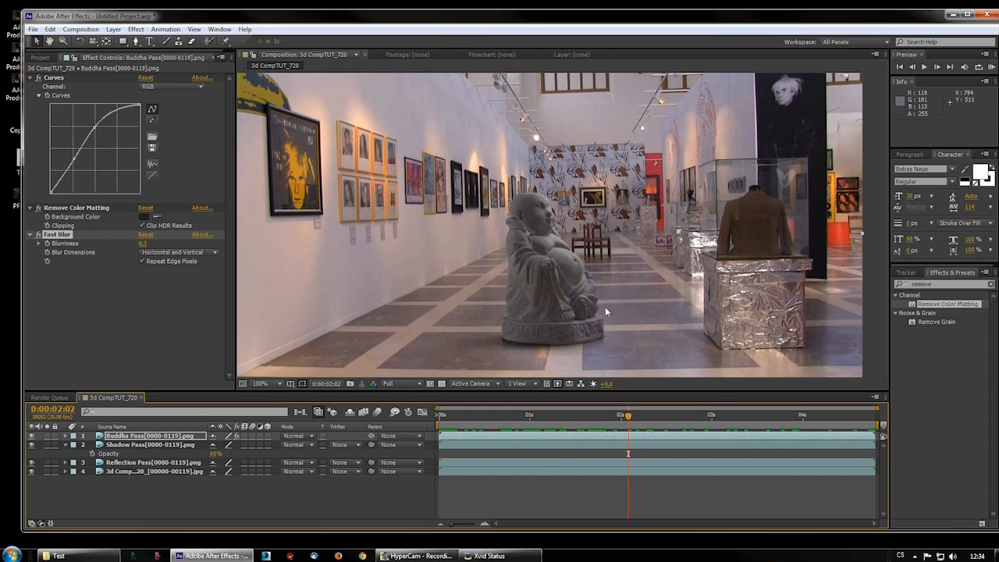
scroll(557, 303, "up", 1)
scroll(559, 309, "down", 3)
scroll(558, 306, "up", 4)
scroll(558, 303, "down", 5)
scroll(558, 304, "up", 3)
scroll(494, 255, "down", 1)
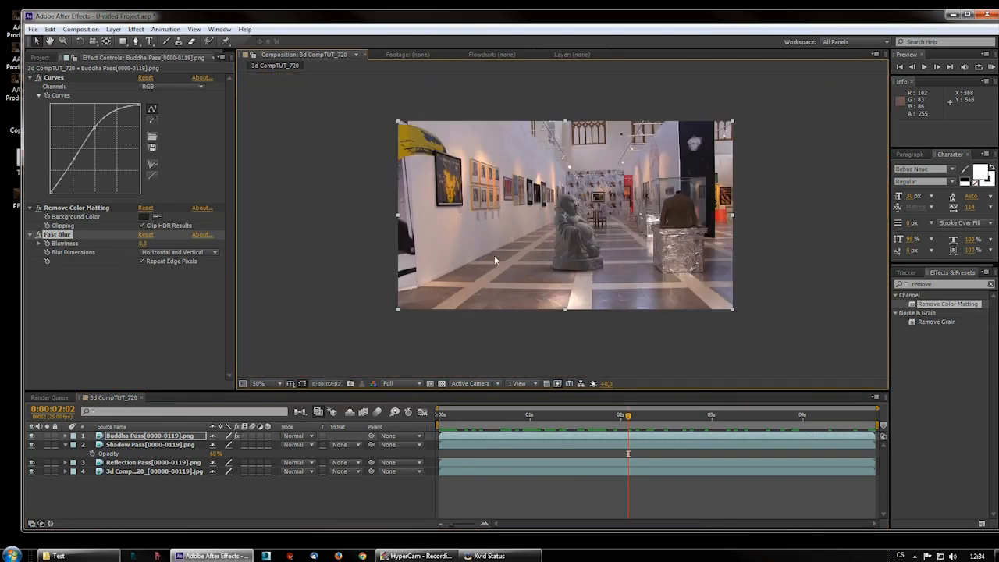
- Add a new adjustment layer above all passes in the composition and check the Buddha against the gallery
right_click(131, 498)
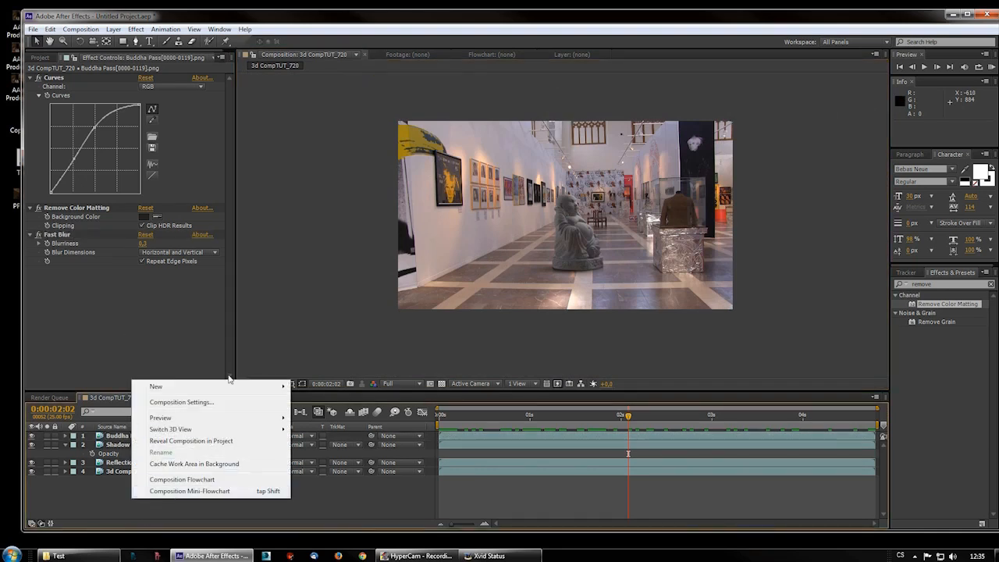
mouse_move(229, 390)
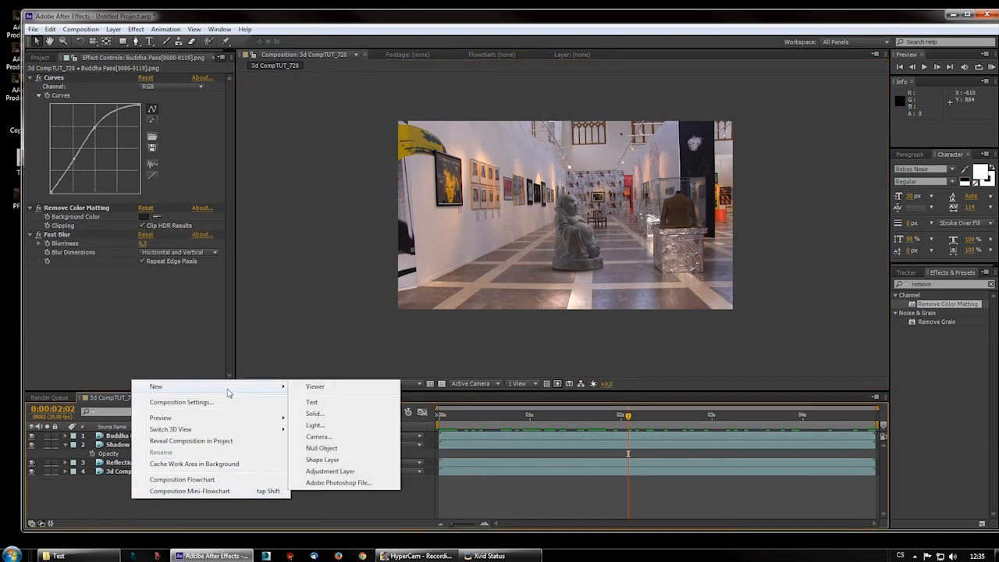
left_click(331, 471)
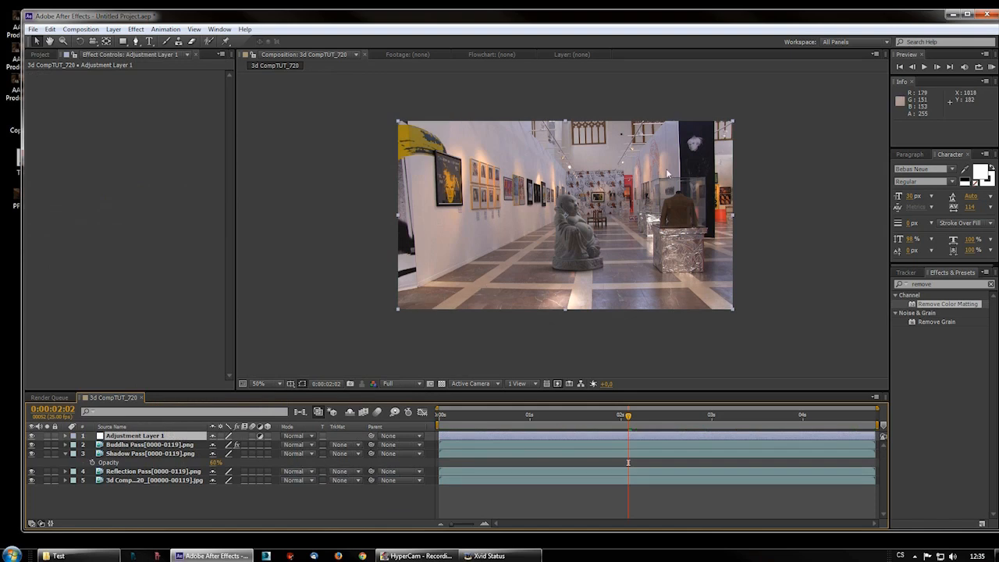
scroll(533, 251, "up", 1)
scroll(363, 203, "down", 3)
scroll(394, 261, "up", 3)
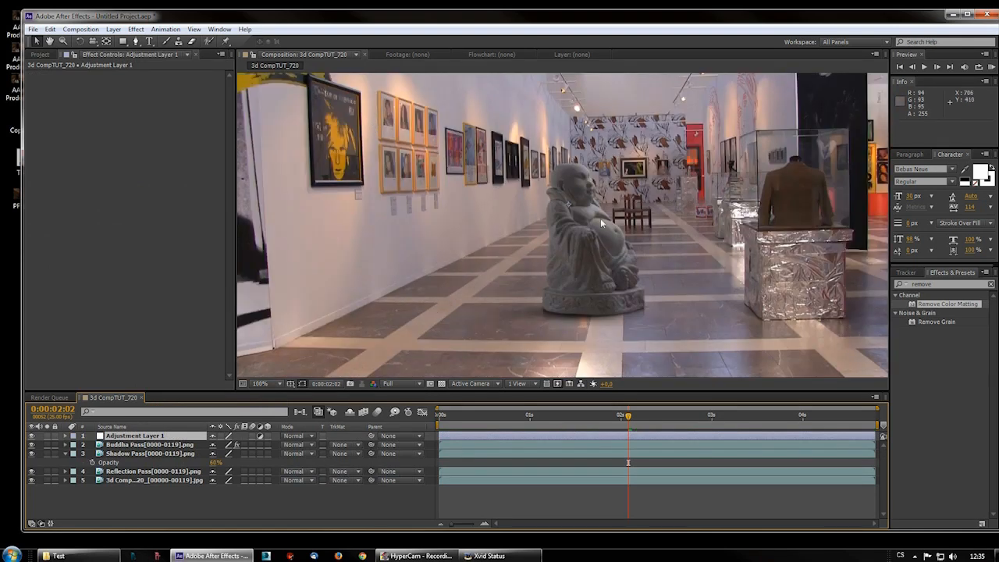
scroll(600, 246, "down", 1)
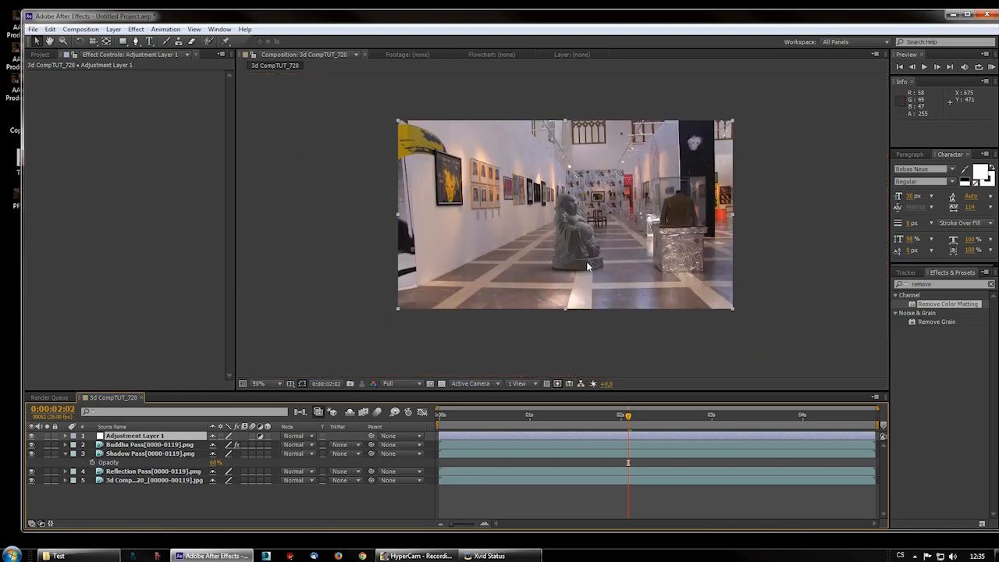
- At 0:00:03:08, apply a Curves effect to the adjustment layer and slightly lift the RGB curve with a midtone and a shadow point
left_click_drag(597, 414, 740, 428)
right_click(116, 163)
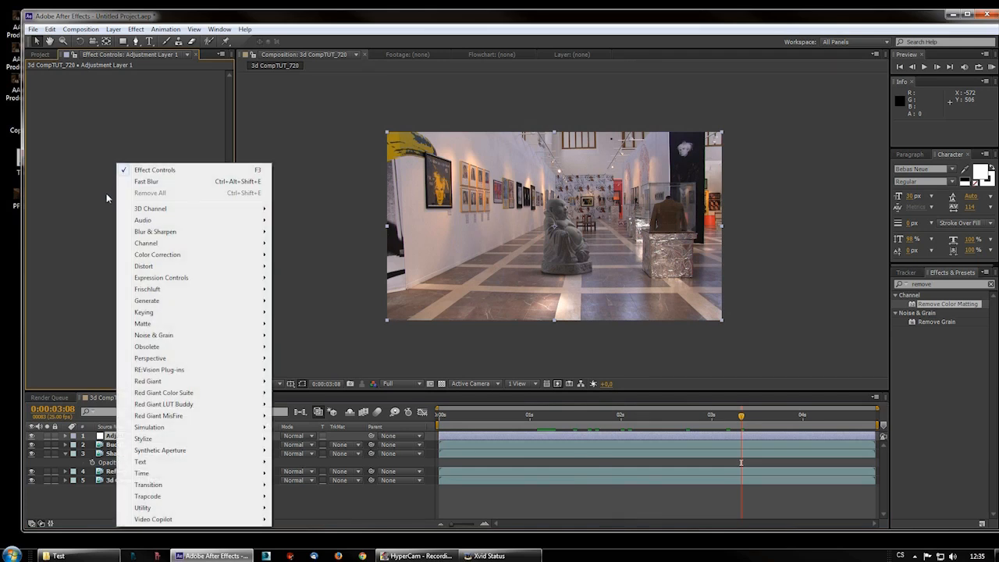
mouse_move(187, 254)
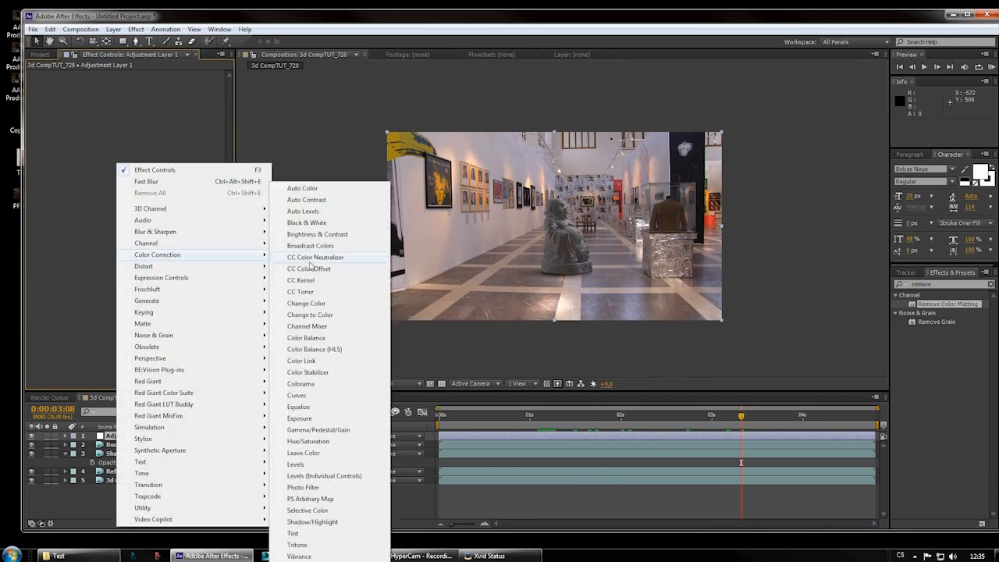
left_click(296, 396)
left_click_drag(95, 146, 75, 166)
key("period")
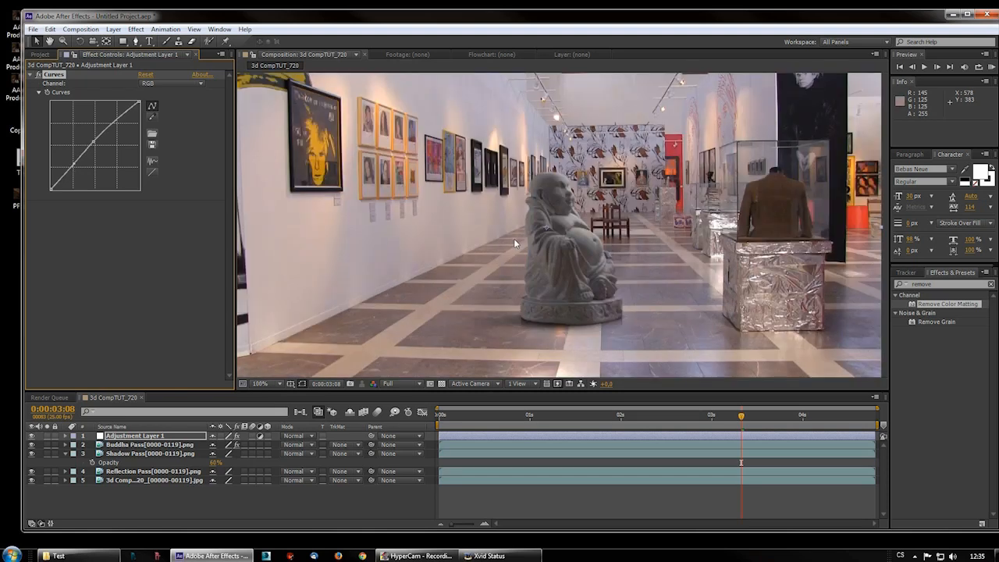
- In the adjustment layer's Curves effect, shape the Blue channel into a slight S-curve with a midtone point and a lowered shadow point
left_click(164, 83)
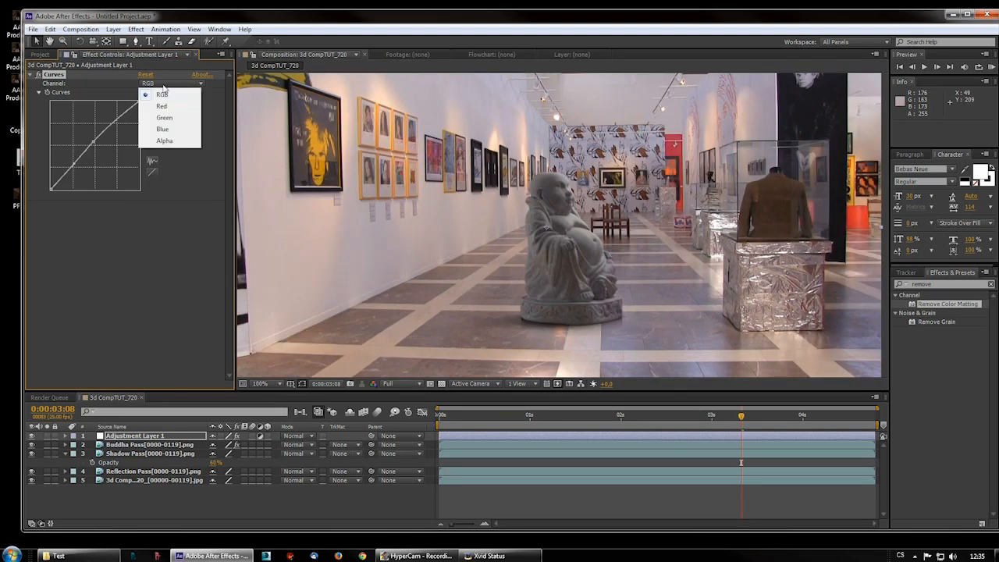
left_click(163, 128)
left_click_drag(94, 145, 81, 163)
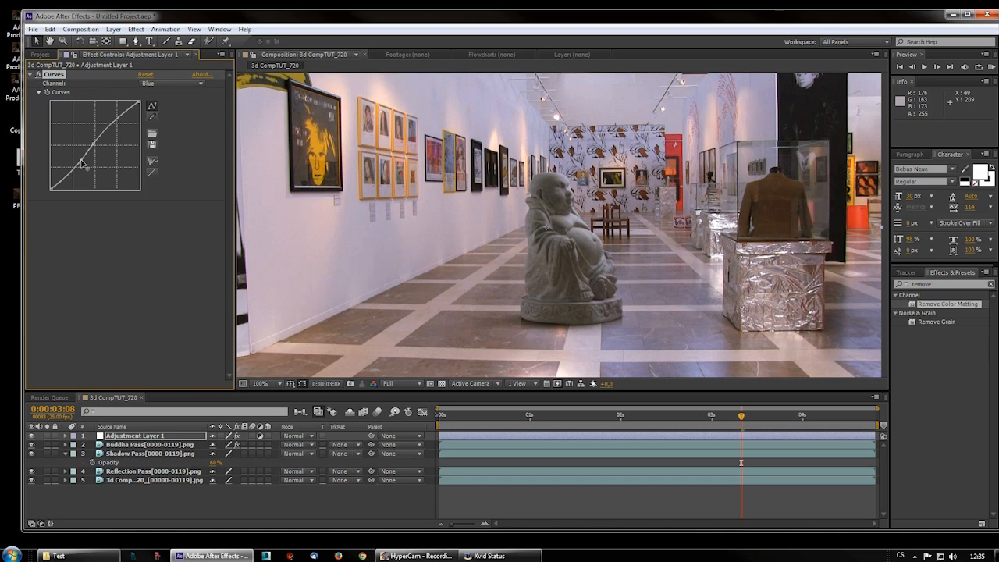
- Examine the blue color correction at full-frame and close view, comparing the Buddha with the gallery floor and display case
scroll(448, 215, "down", 1)
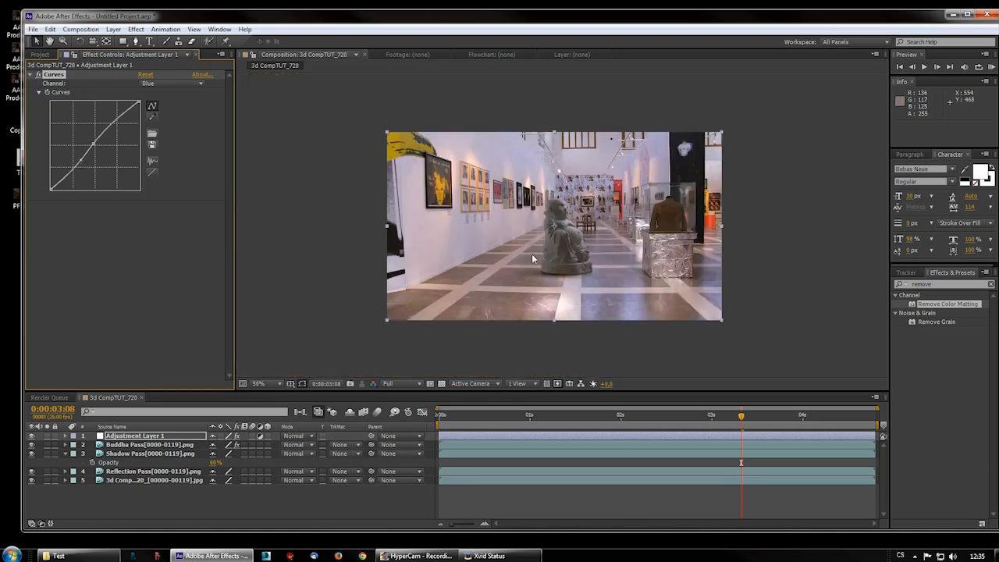
scroll(468, 281, "down", 1)
scroll(469, 295, "up", 1)
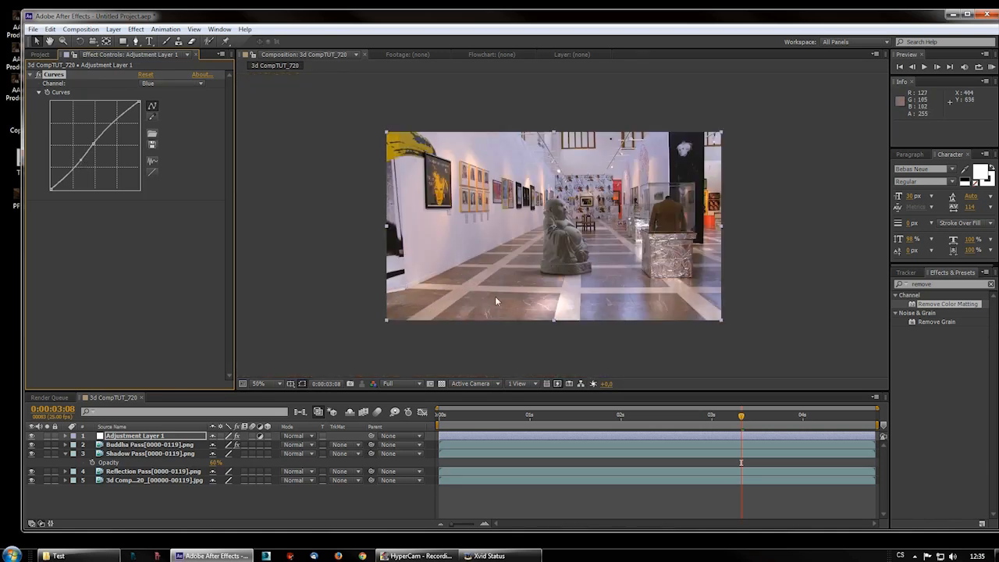
scroll(568, 248, "up", 2)
scroll(569, 262, "down", 2)
scroll(567, 261, "down", 1)
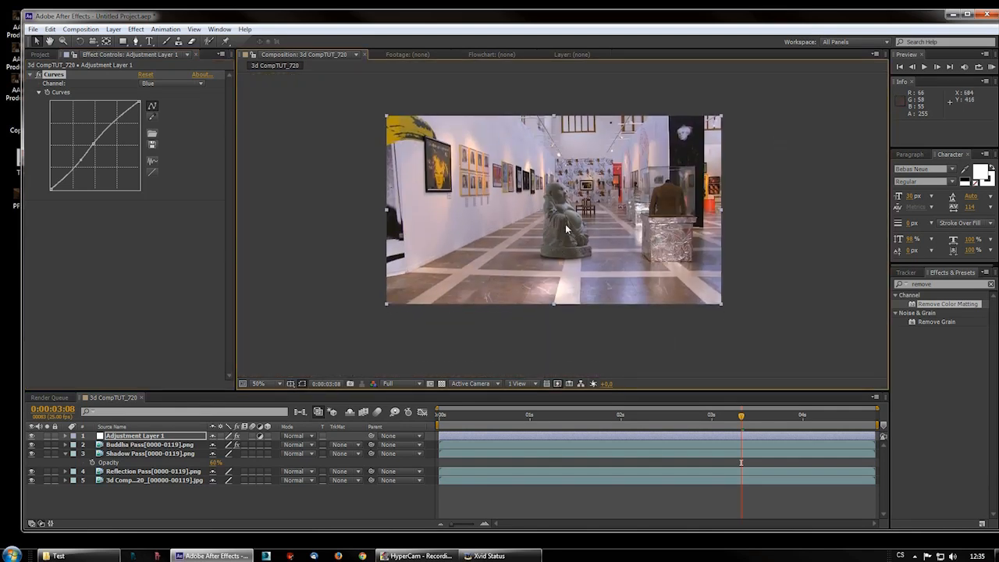
scroll(546, 260, "up", 2)
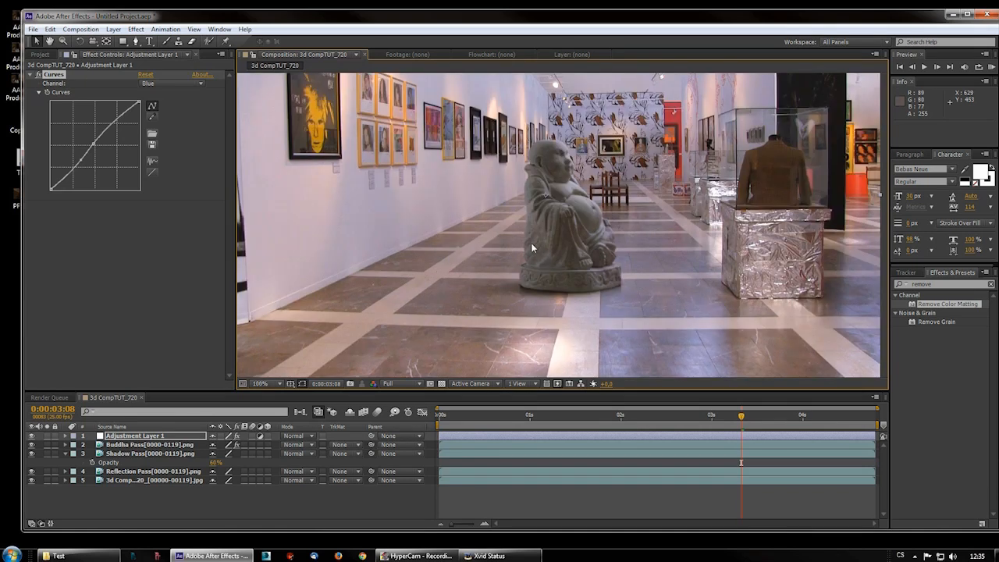
scroll(531, 248, "down", 2)
scroll(577, 227, "up", 2)
scroll(599, 222, "down", 2)
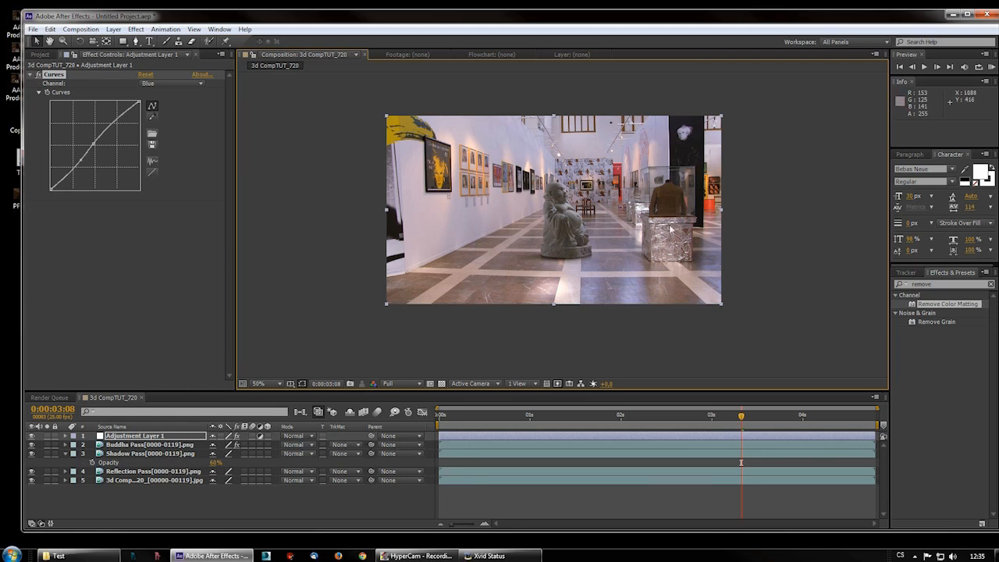
scroll(587, 279, "up", 1)
scroll(586, 282, "down", 1)
- Brighten the Buddha Pass layer by raising the shadow point of its RGB curve and compare the statue with the gallery
left_click(150, 445)
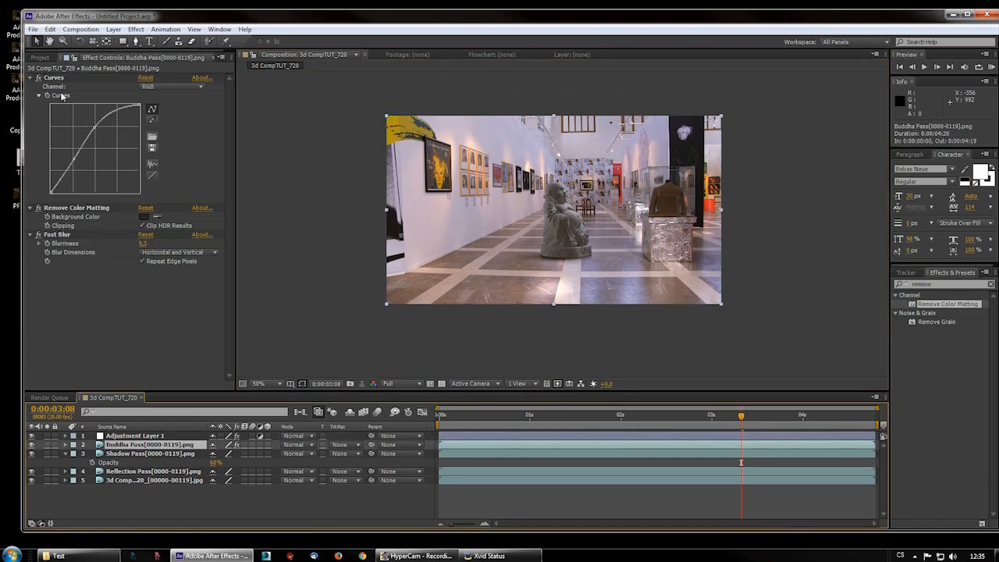
left_click_drag(76, 159, 73, 157)
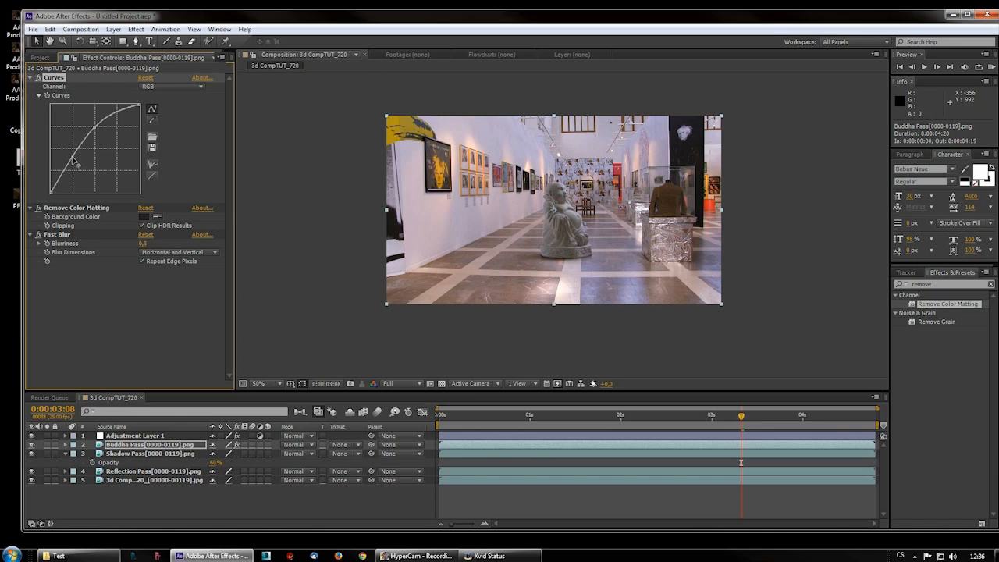
key("period")
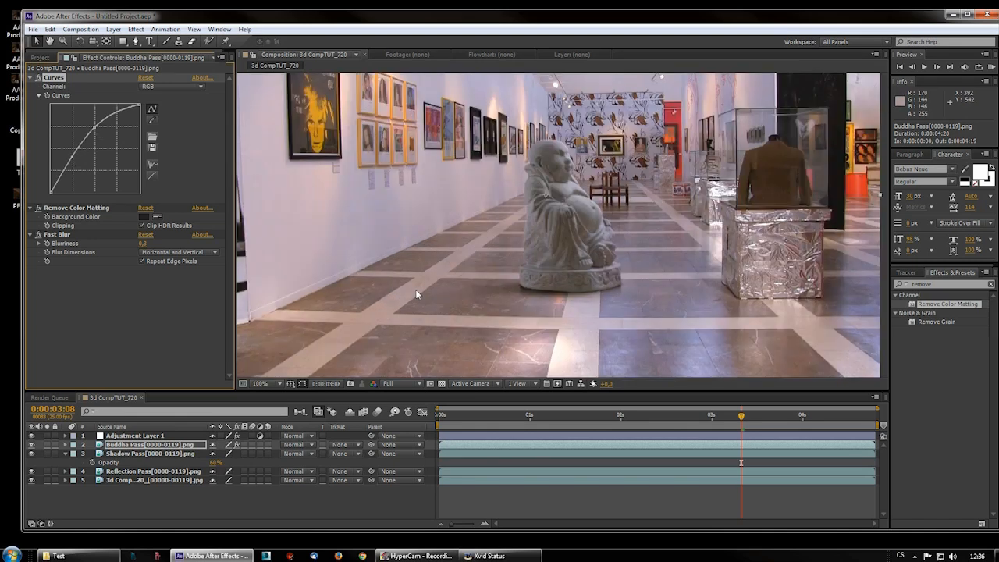
key("comma")
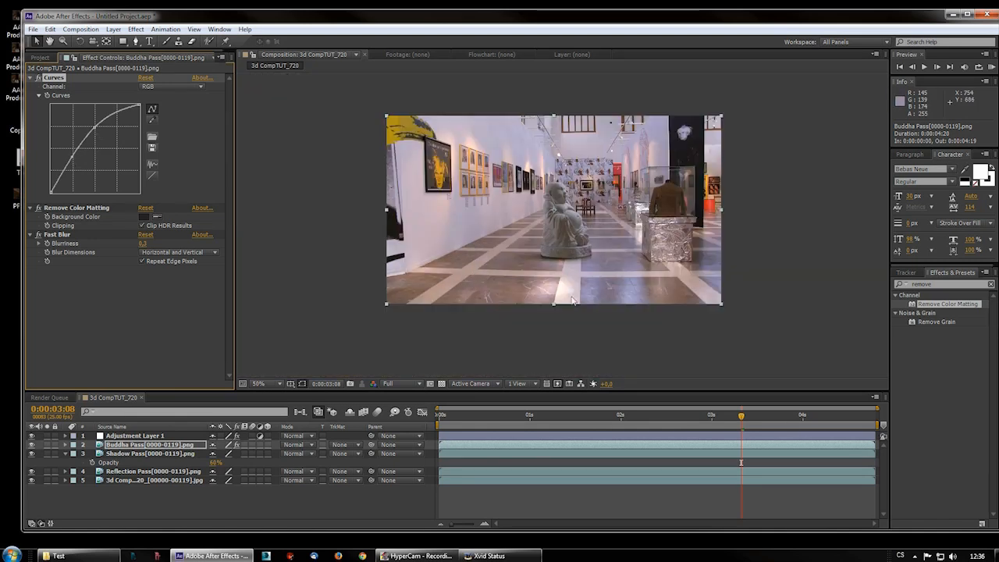
- At 0:00:01:05, refine the Buddha Pass RGB curve by shifting the midtone point slightly toward the highlights and readjusting the shadow point
left_click_drag(675, 419, 771, 475)
key("space")
left_click_drag(823, 425, 524, 435)
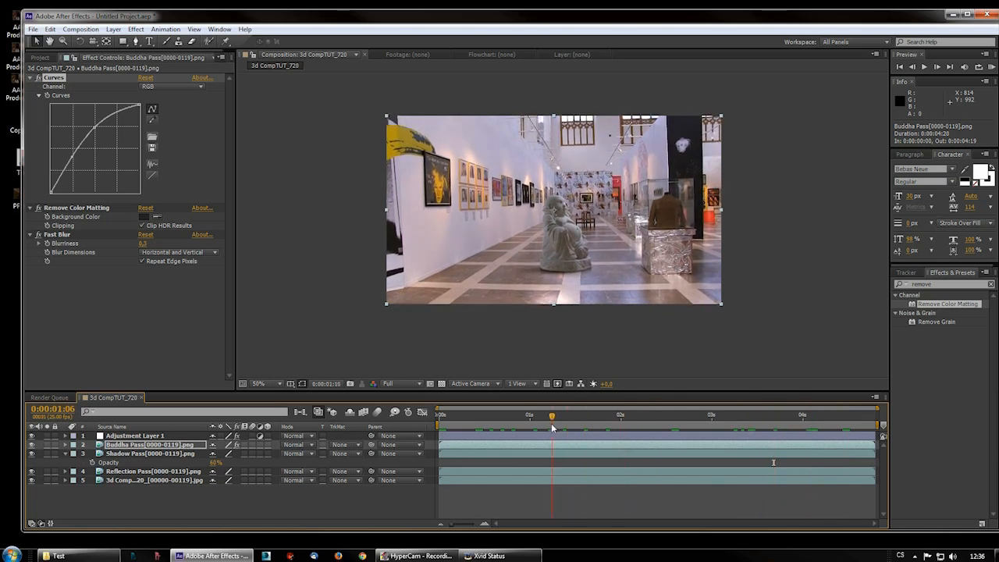
scroll(516, 295, "up", 2)
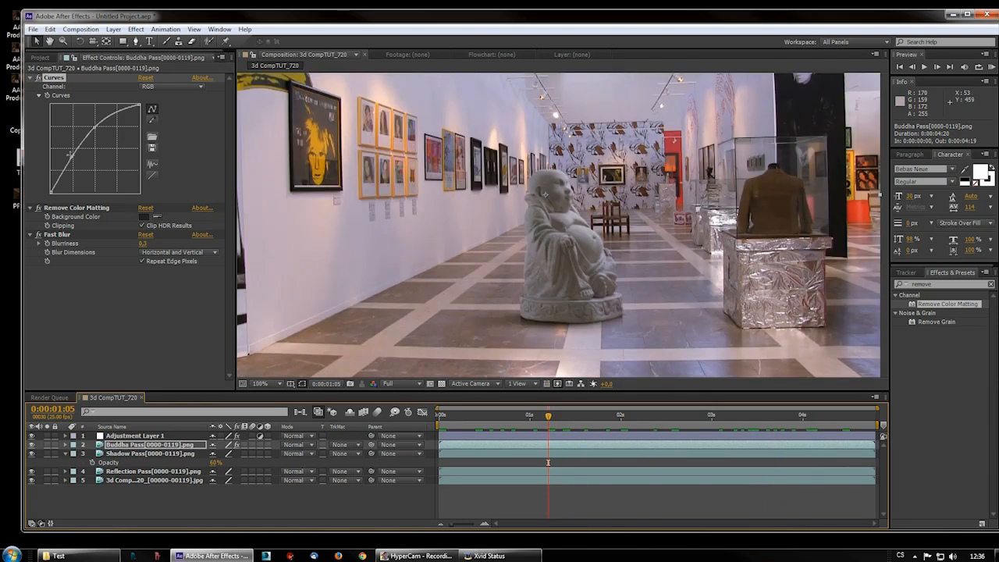
left_click_drag(72, 160, 73, 160)
left_click_drag(94, 125, 99, 127)
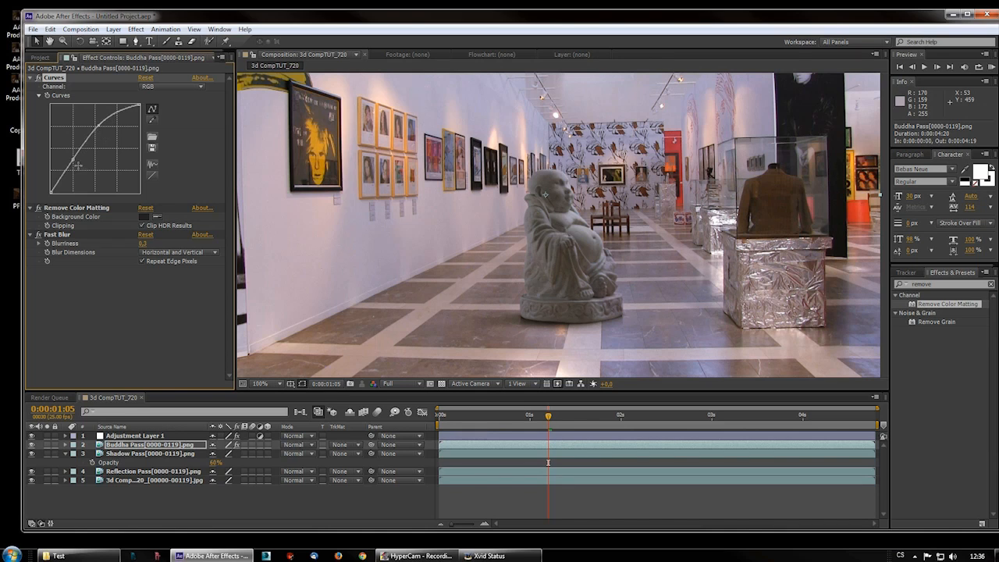
left_click_drag(71, 159, 72, 163)
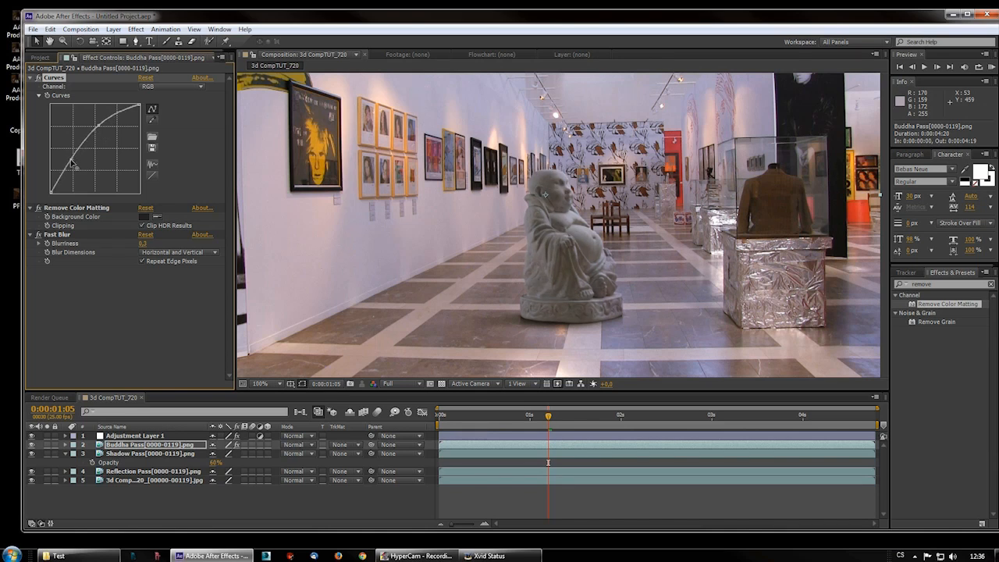
- Move to 0:00:03:14 and inspect the Buddha's sharpness, edges and base against the gallery footage near and far
scroll(466, 282, "down", 1)
left_click_drag(557, 416, 762, 443)
left_click(701, 486)
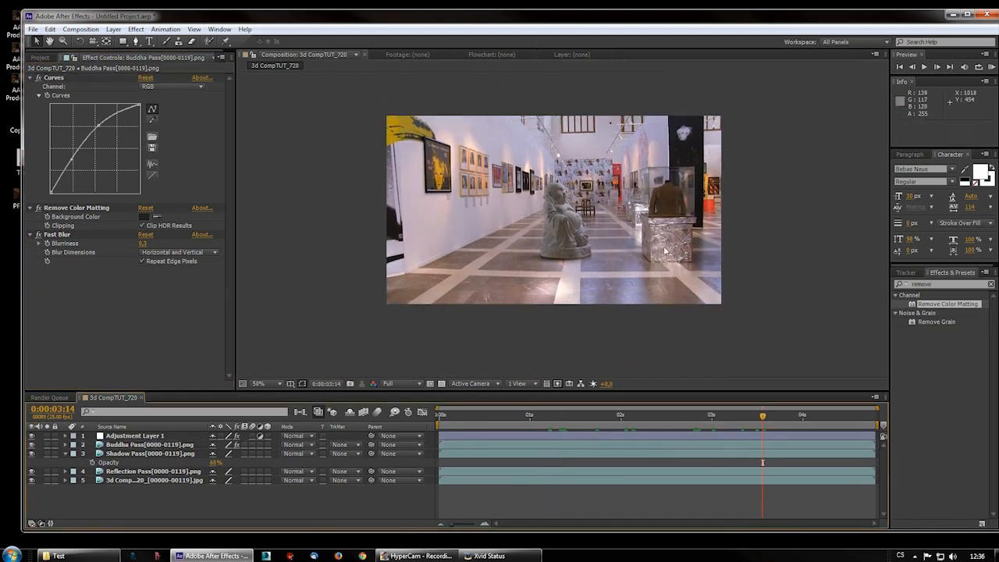
scroll(630, 234, "down", 1)
scroll(630, 234, "up", 1)
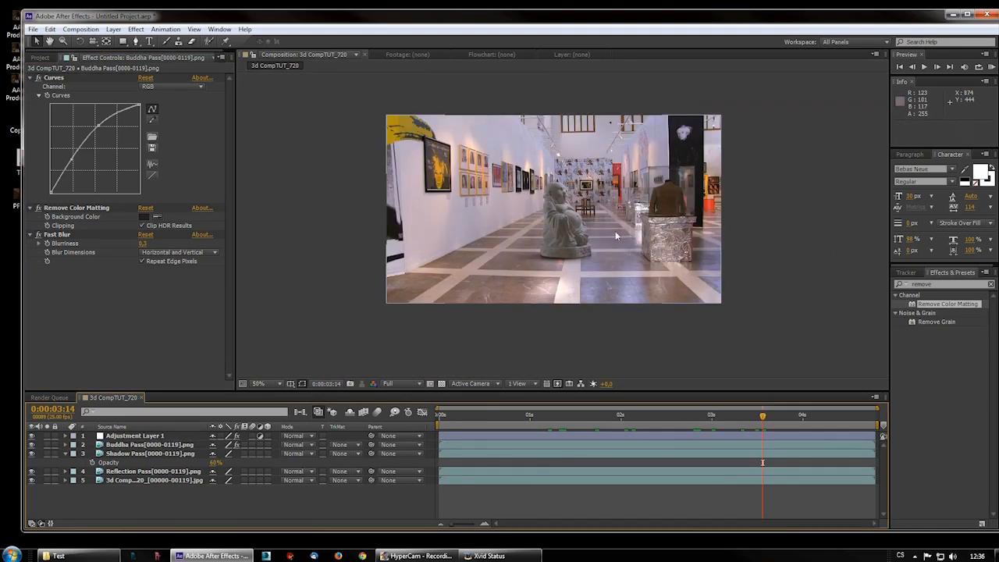
scroll(613, 278, "up", 1)
scroll(613, 279, "up", 1)
scroll(572, 224, "up", 1)
scroll(571, 223, "down", 1)
left_click_drag(572, 223, 537, 294)
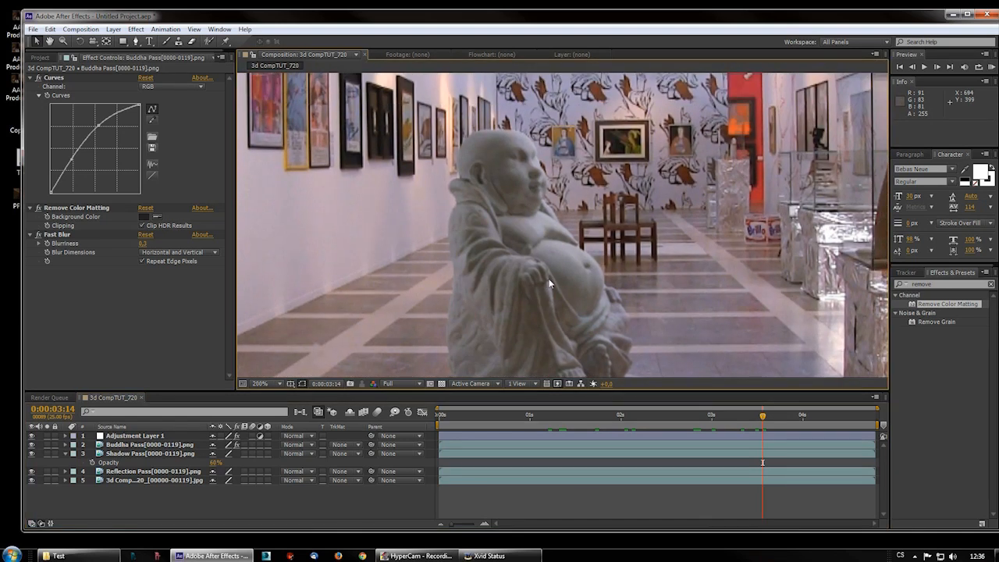
scroll(549, 284, "up", 2)
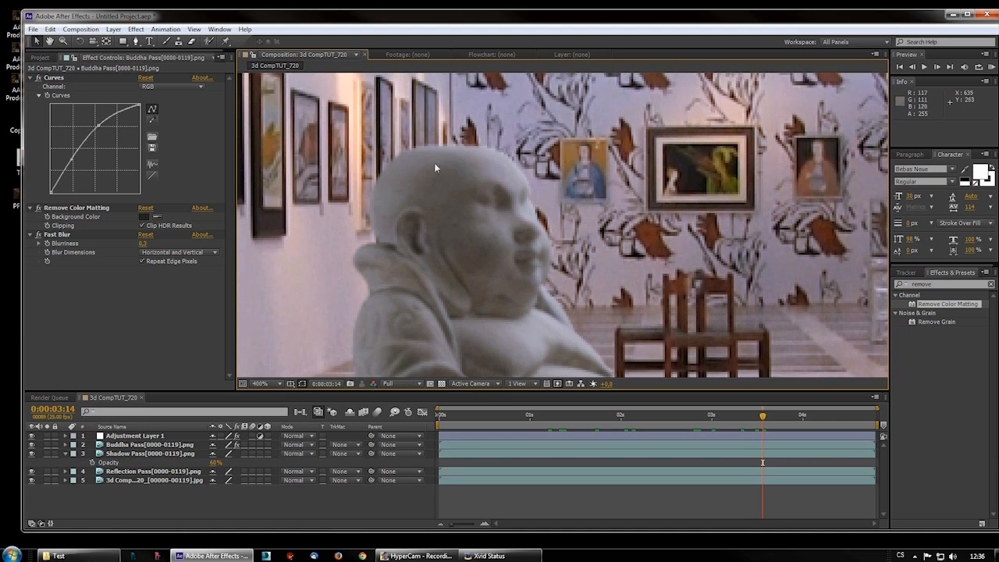
scroll(594, 318, "down", 2)
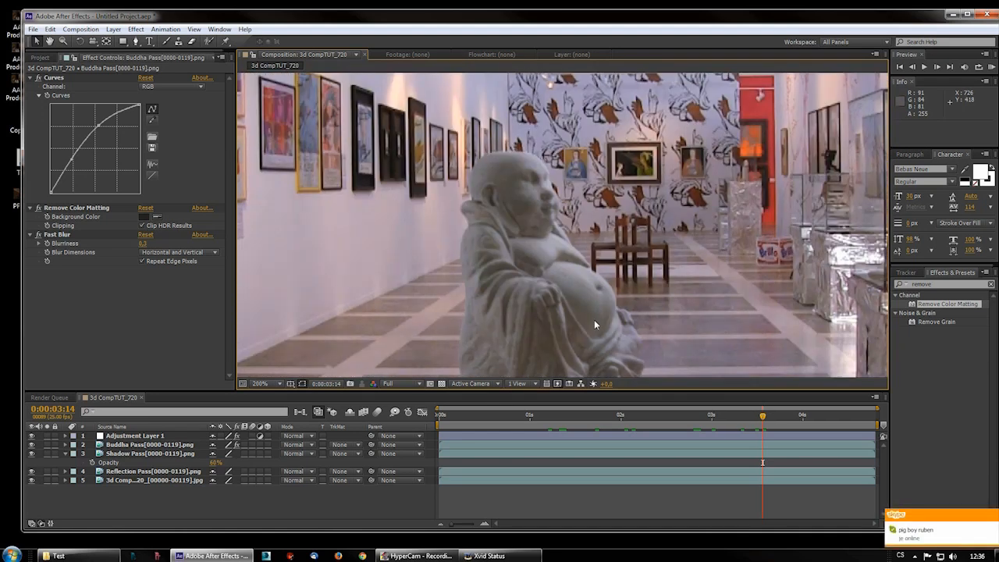
left_click_drag(594, 319, 598, 248)
scroll(592, 287, "down", 2)
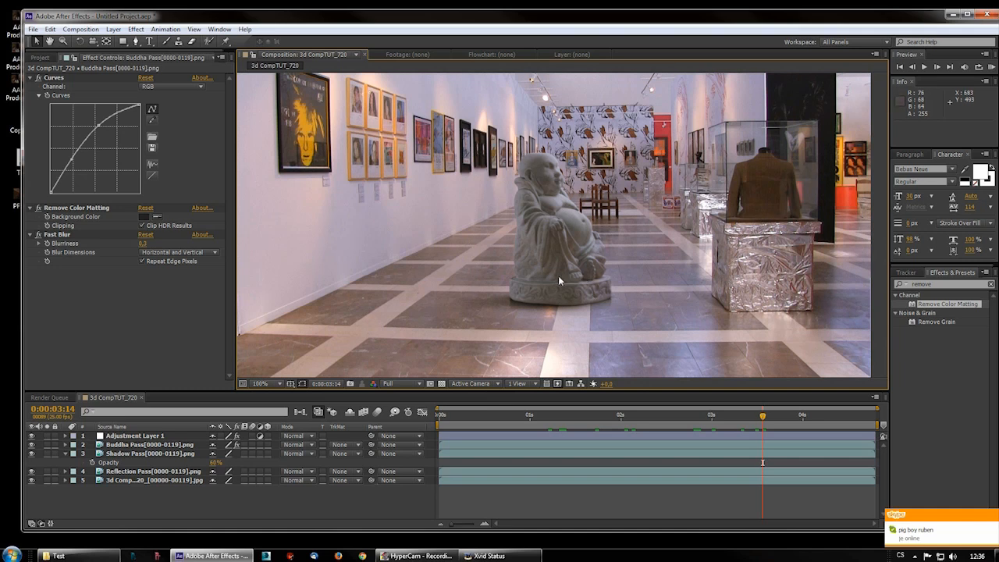
scroll(558, 276, "down", 2)
scroll(558, 276, "up", 2)
- Apply a Mosaic effect to the Buddha Pass layer with Horizontal Blocks and Vertical Blocks both set to 1300
right_click(63, 309)
left_click(55, 318)
left_click(142, 444)
right_click(79, 308)
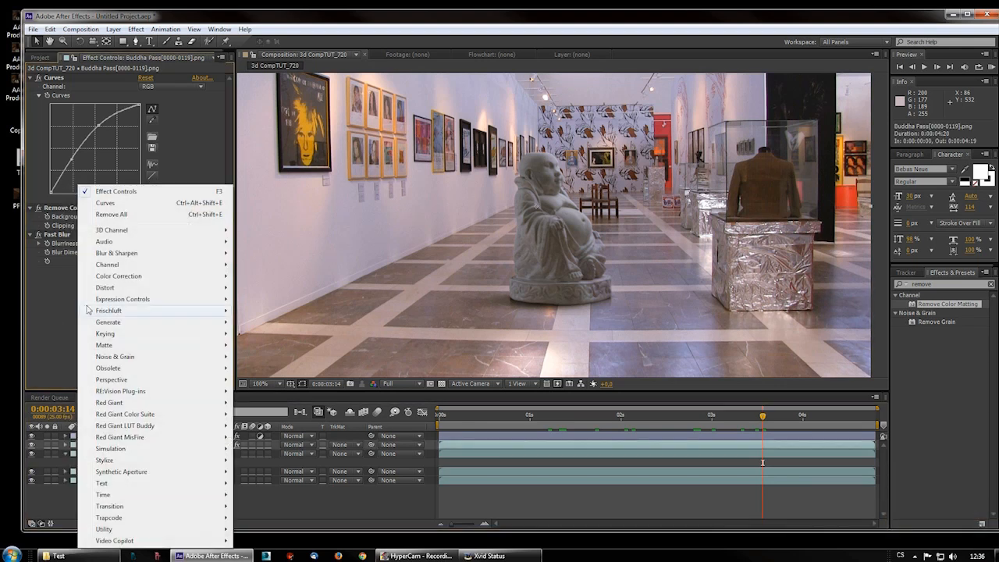
mouse_move(127, 452)
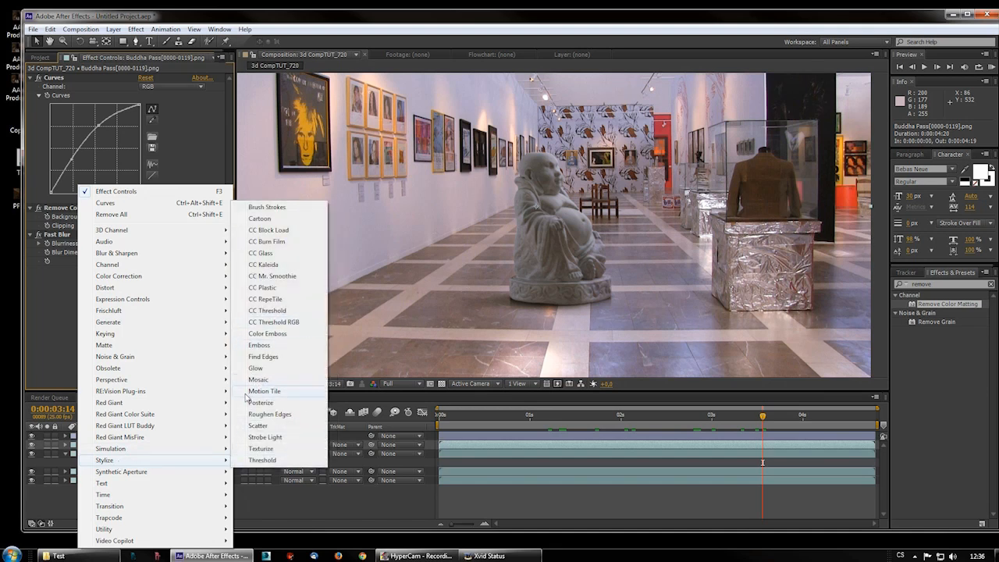
left_click(273, 380)
left_click(142, 279)
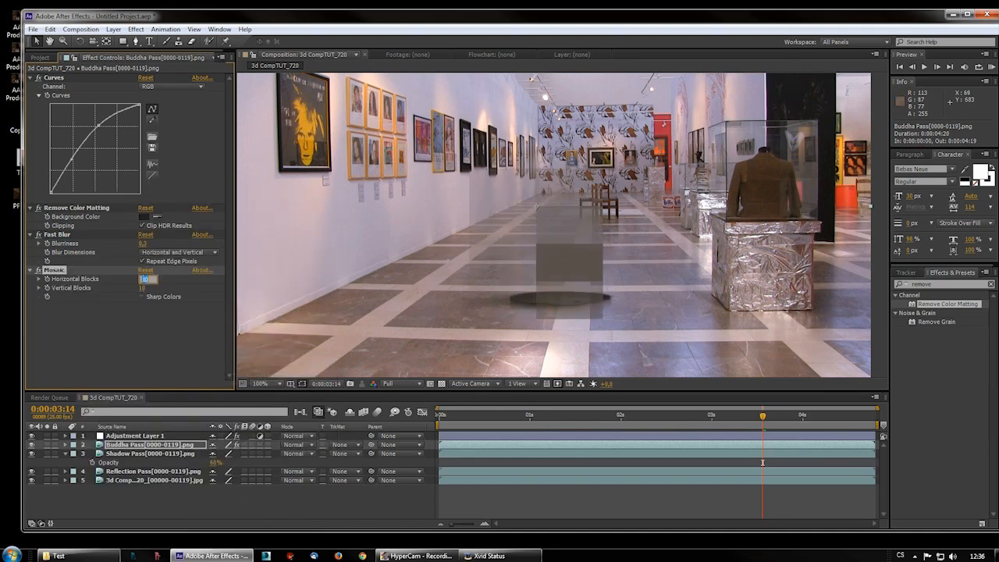
key("Return")
left_click(144, 288)
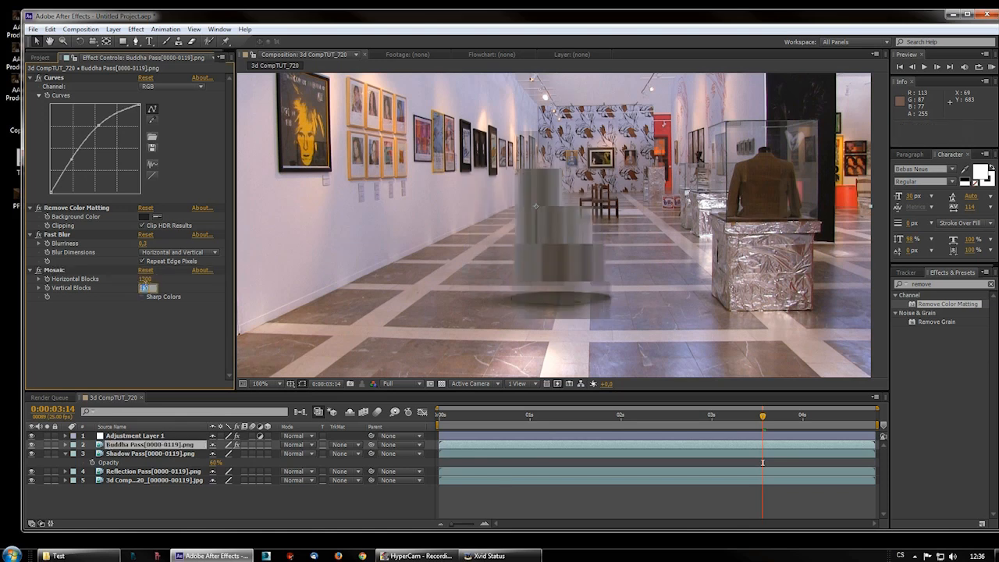
type("1300")
key("Return")
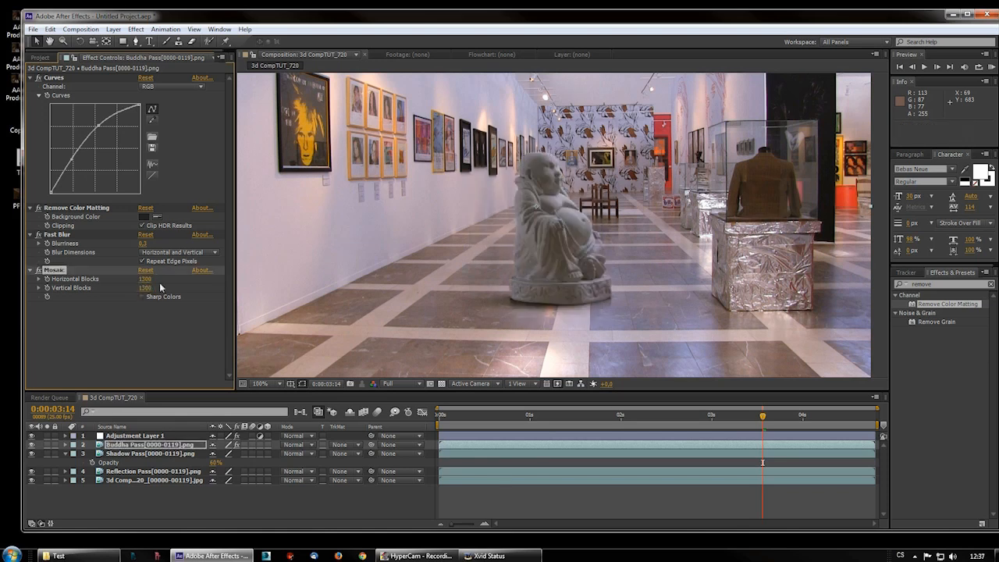
- Inspect the pixelation along the Buddha's belly and robe up close, and scrub through the composition to check the blend
scroll(518, 226, "up", 3)
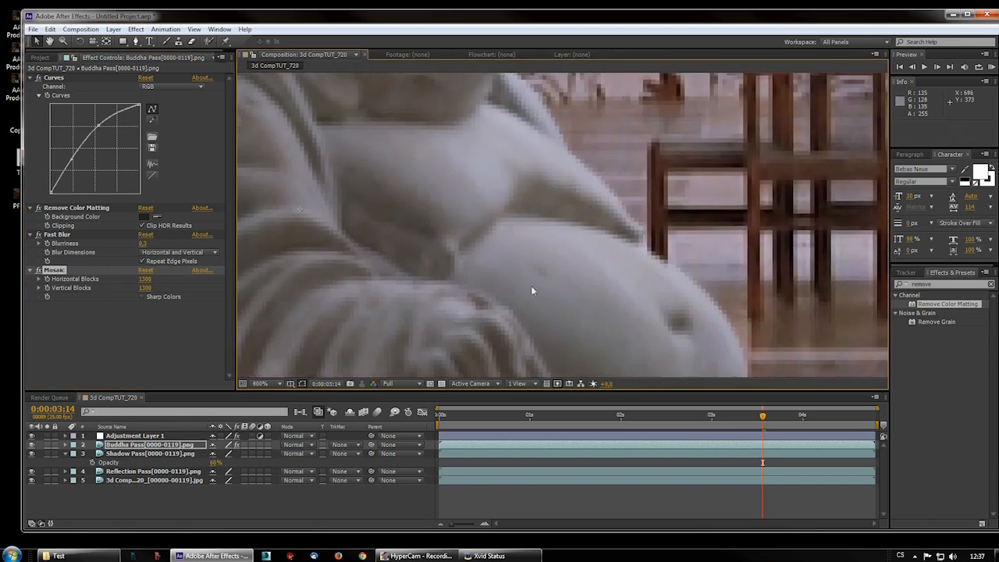
left_click_drag(597, 186, 607, 117)
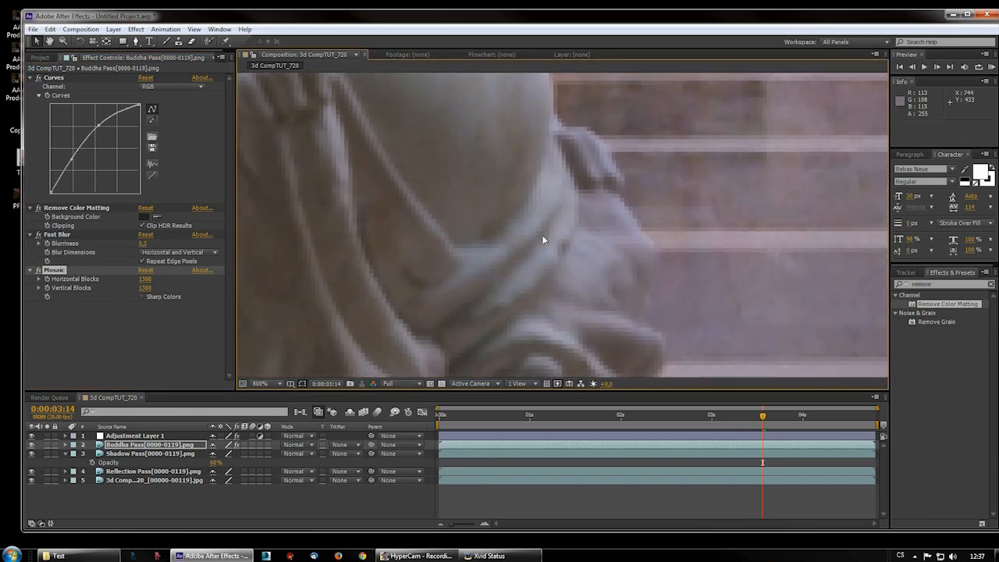
scroll(541, 239, "down", 1)
scroll(603, 229, "down", 3)
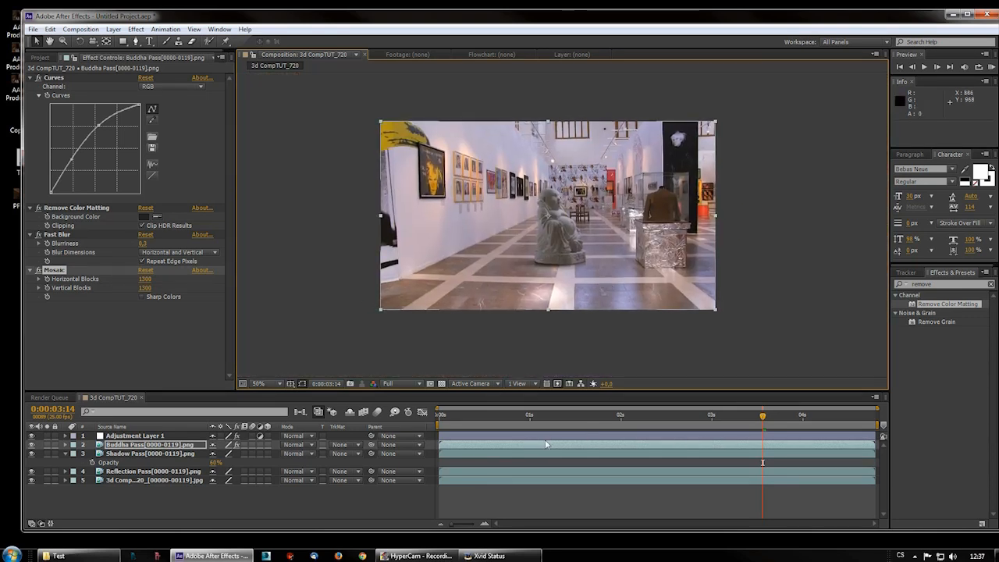
left_click_drag(507, 414, 840, 417)
left_click(664, 417)
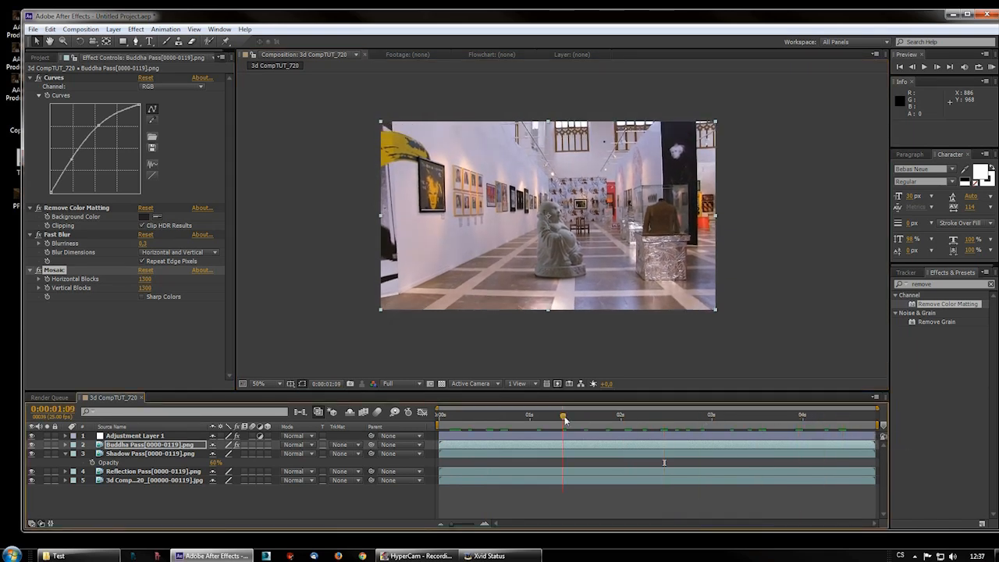